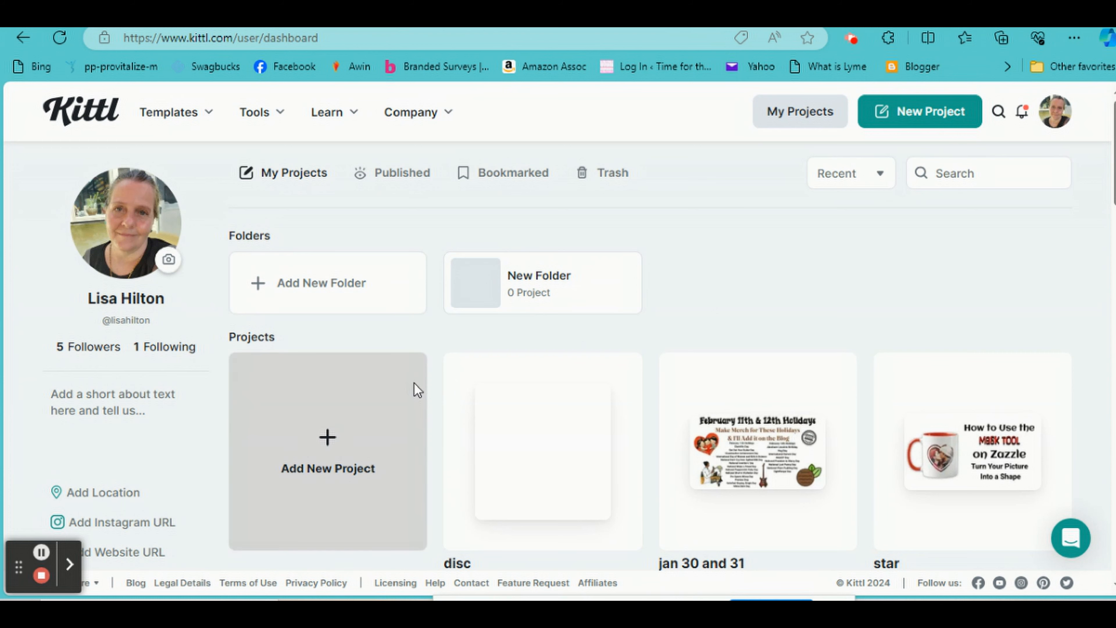
- Open the existing "disc" project from the projects dashboard
{"action": "scroll", "coordinate": [815, 303], "scroll_direction": "down", "scroll_amount": 3}
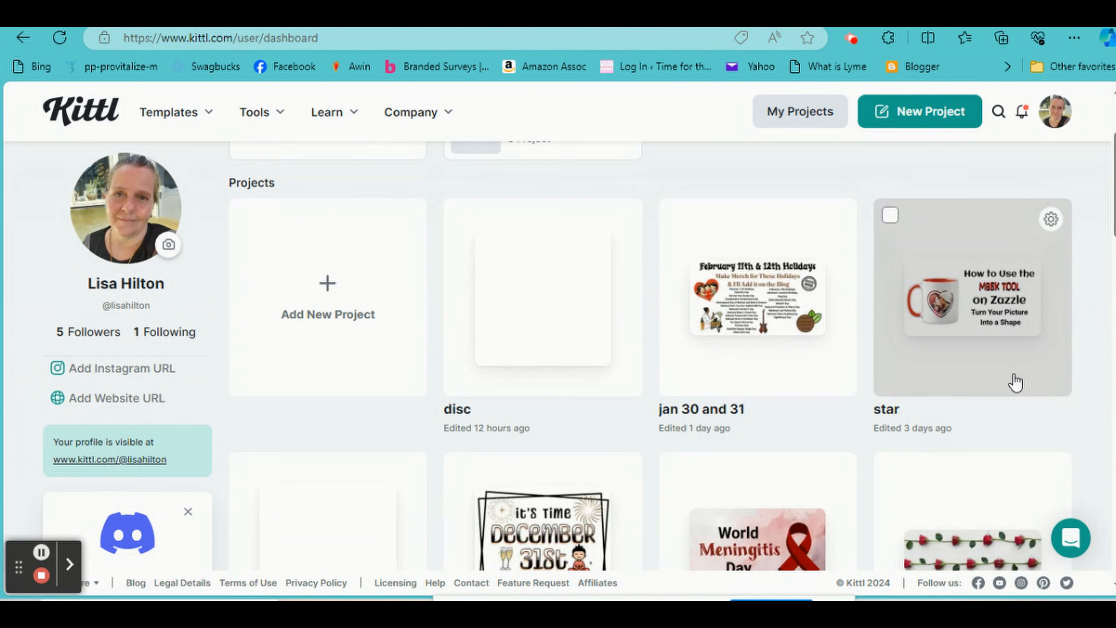
{"action": "scroll", "coordinate": [546, 324], "scroll_direction": "up", "scroll_amount": 2}
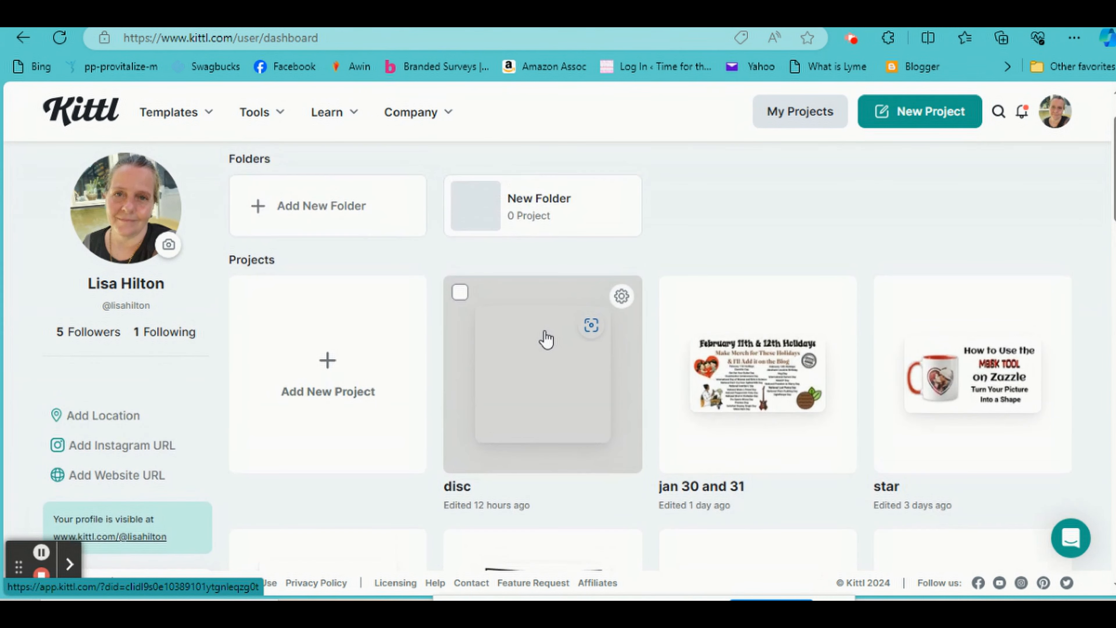
{"action": "left_click", "coordinate": [514, 382]}
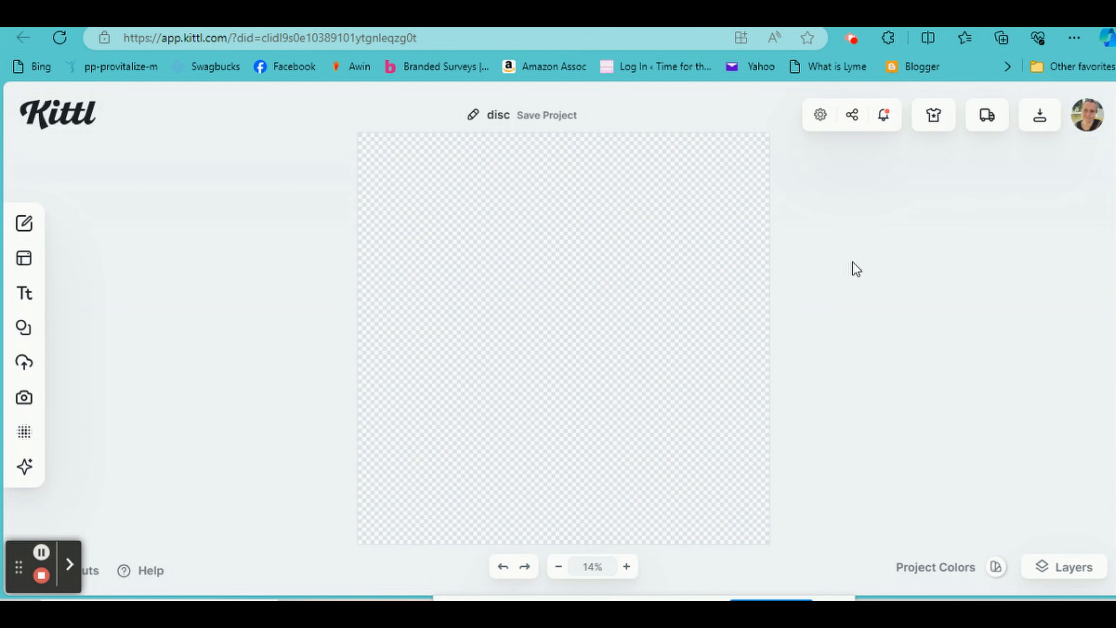
- Enter the Kittl AI image prompt "ufo, alien, light shining down, degenerative lines, hyper realistic, and ultra detailed,"
{"action": "mouse_move", "coordinate": [26, 471]}
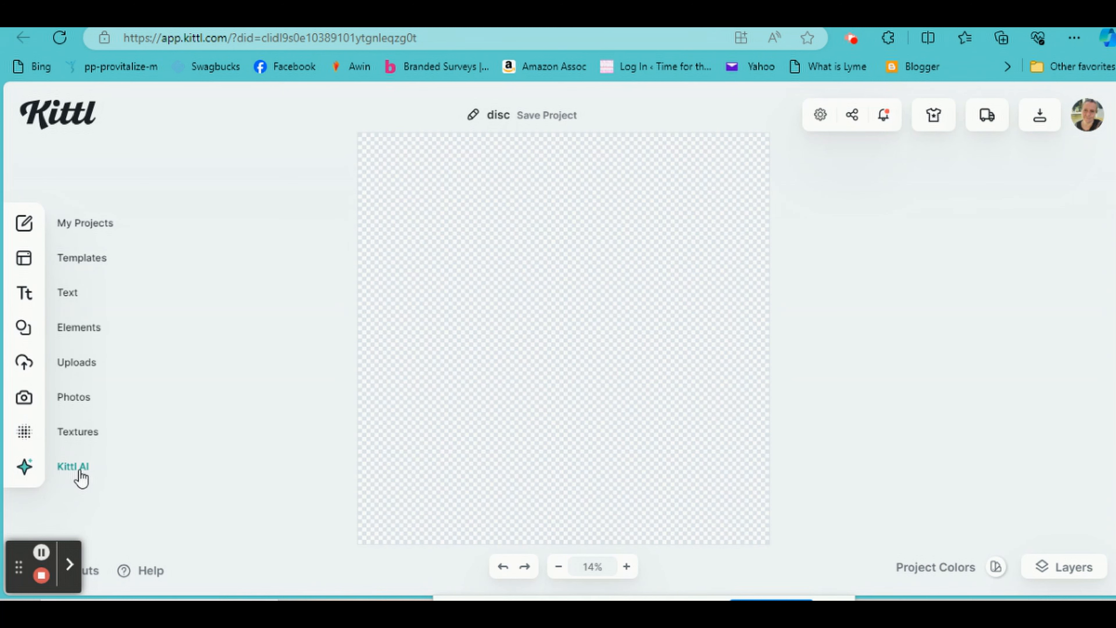
{"action": "left_click", "coordinate": [23, 467]}
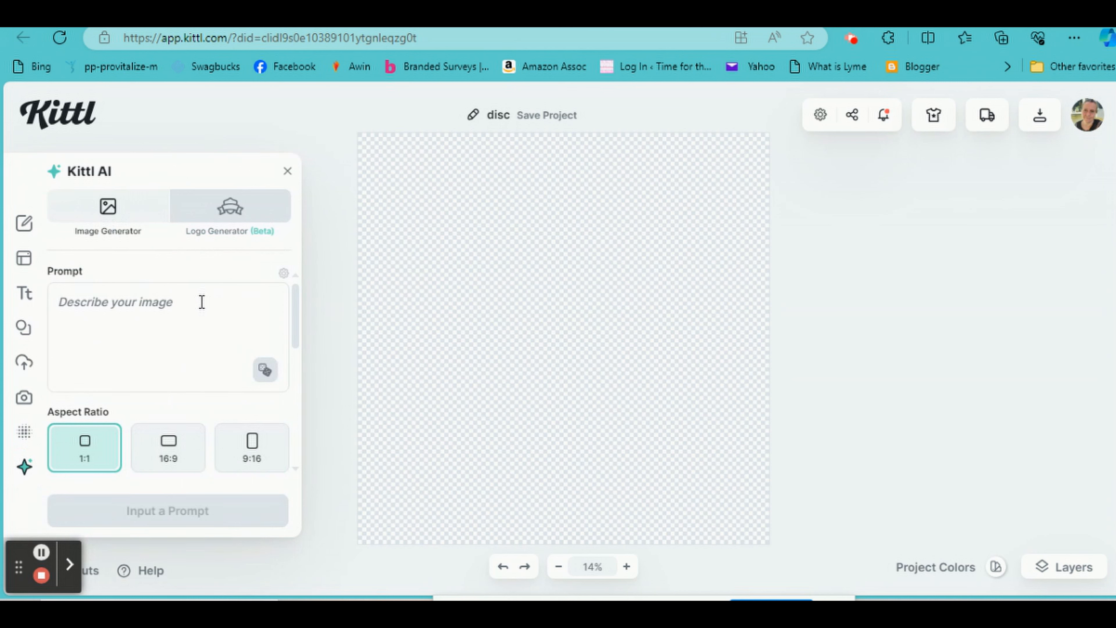
{"action": "left_click", "coordinate": [157, 309]}
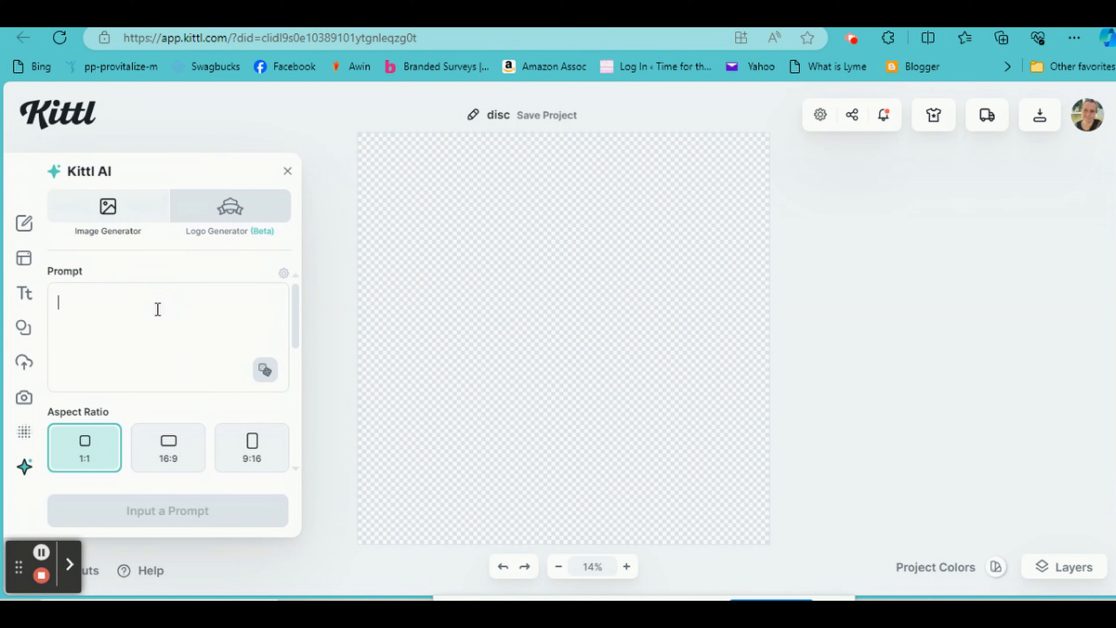
{"action": "type", "text": "ufo, al"}
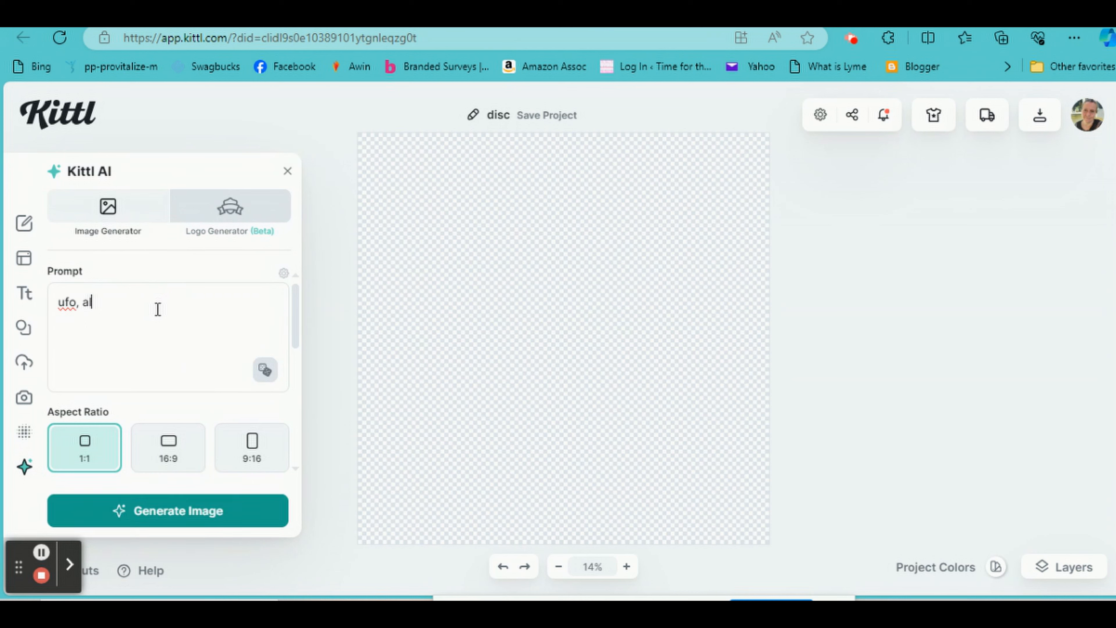
{"action": "type", "text": "ien, light shining down, d"}
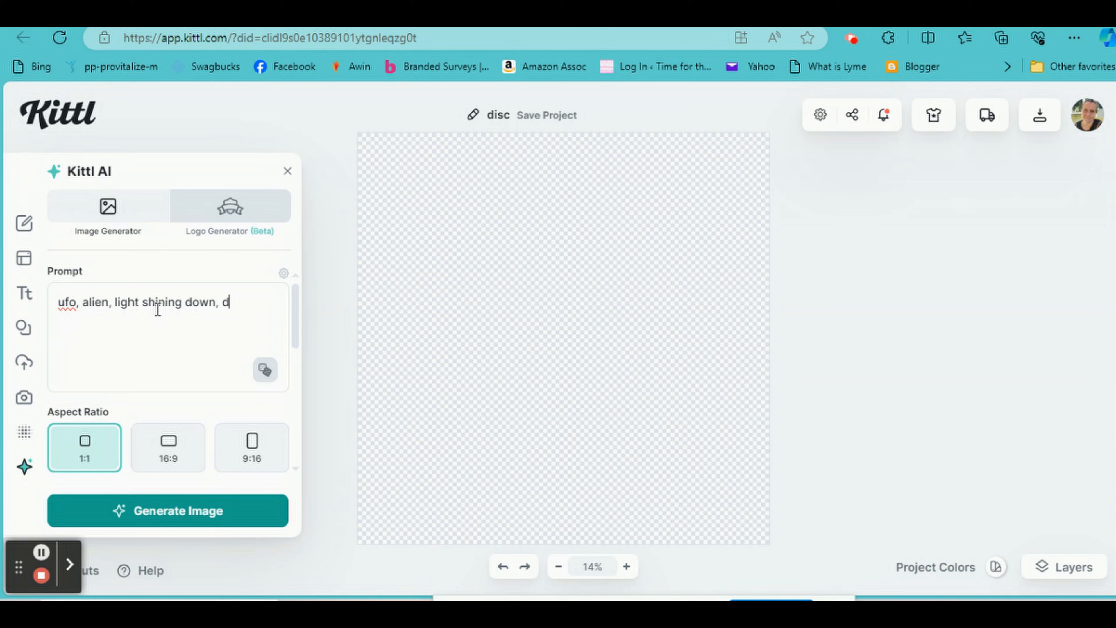
{"action": "type", "text": "egenerative .in"}
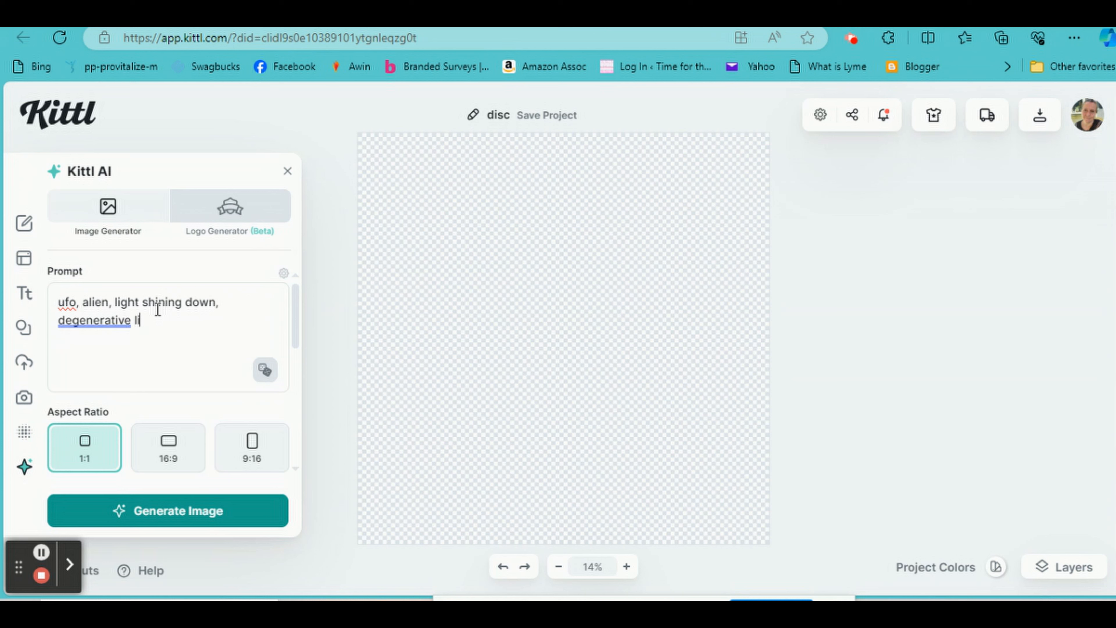
{"action": "type", "text": "nes, hyper rea"}
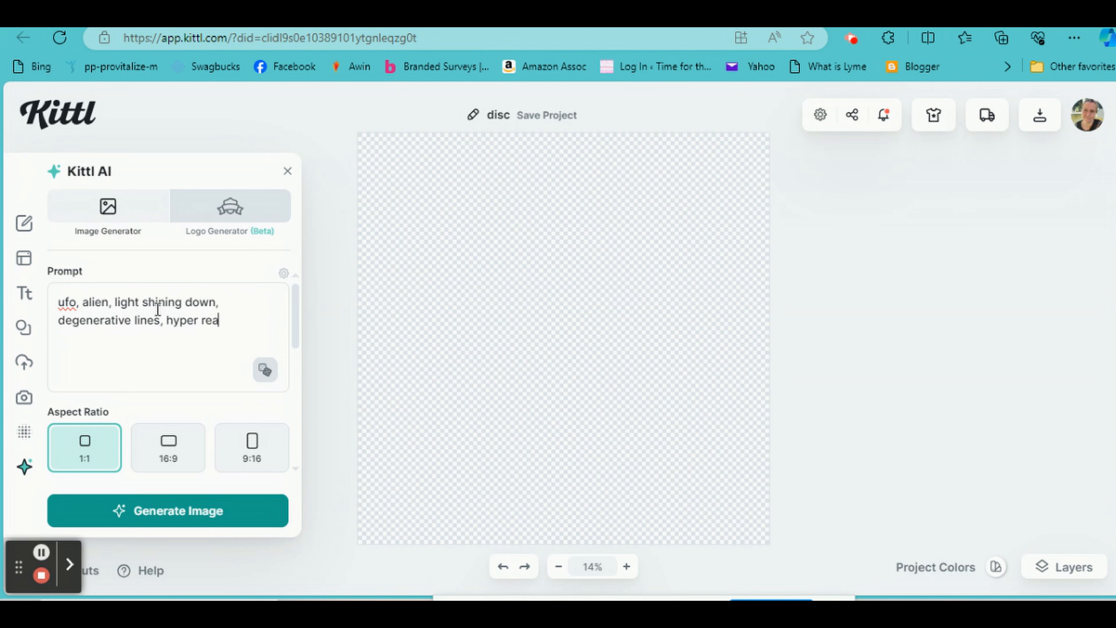
{"action": "type", "text": "litic, and ultra detailed,"}
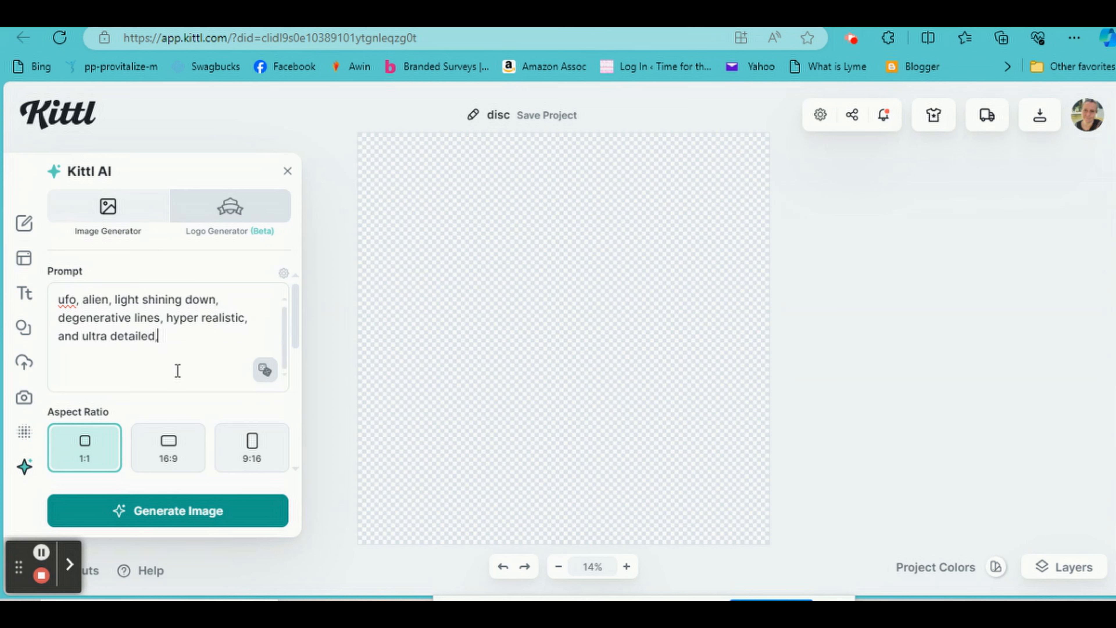
- Set the AI image to a 1:1 aspect ratio and the Mascot clipart style, and generate it
{"action": "scroll", "coordinate": [224, 418], "scroll_direction": "down", "scroll_amount": 3}
{"action": "scroll", "coordinate": [220, 423], "scroll_direction": "down", "scroll_amount": 2}
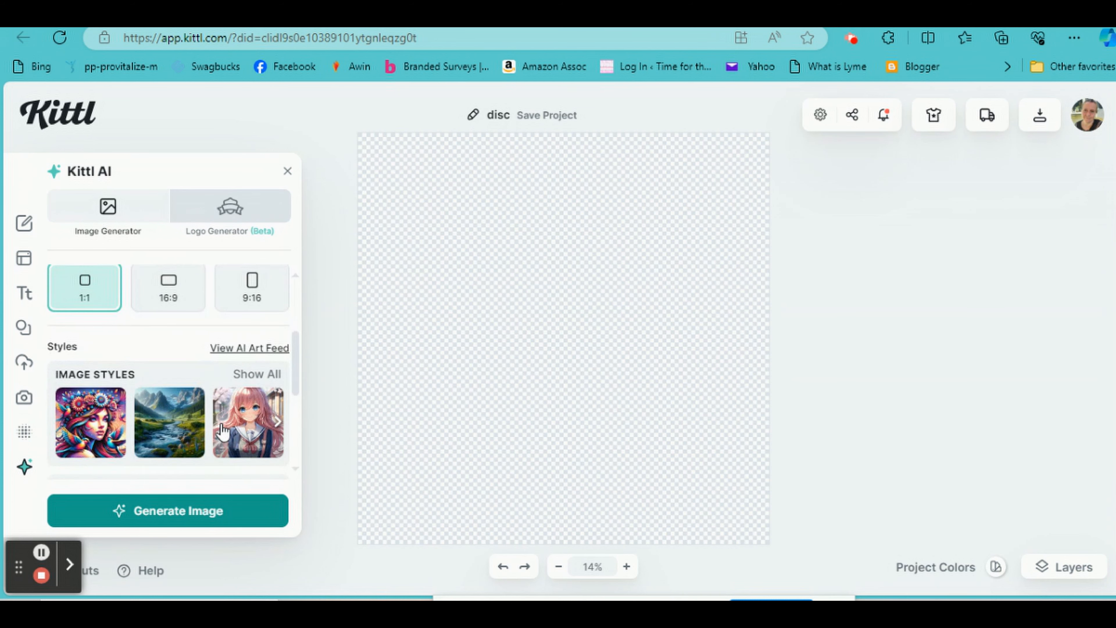
{"action": "left_click", "coordinate": [91, 303]}
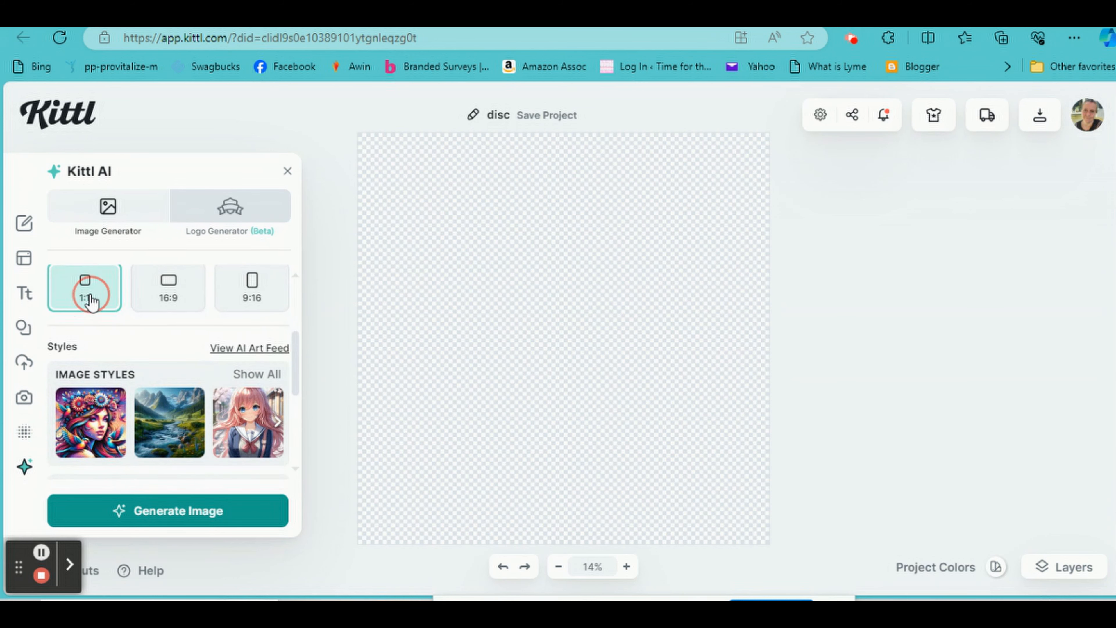
{"action": "scroll", "coordinate": [140, 342], "scroll_direction": "down", "scroll_amount": 1}
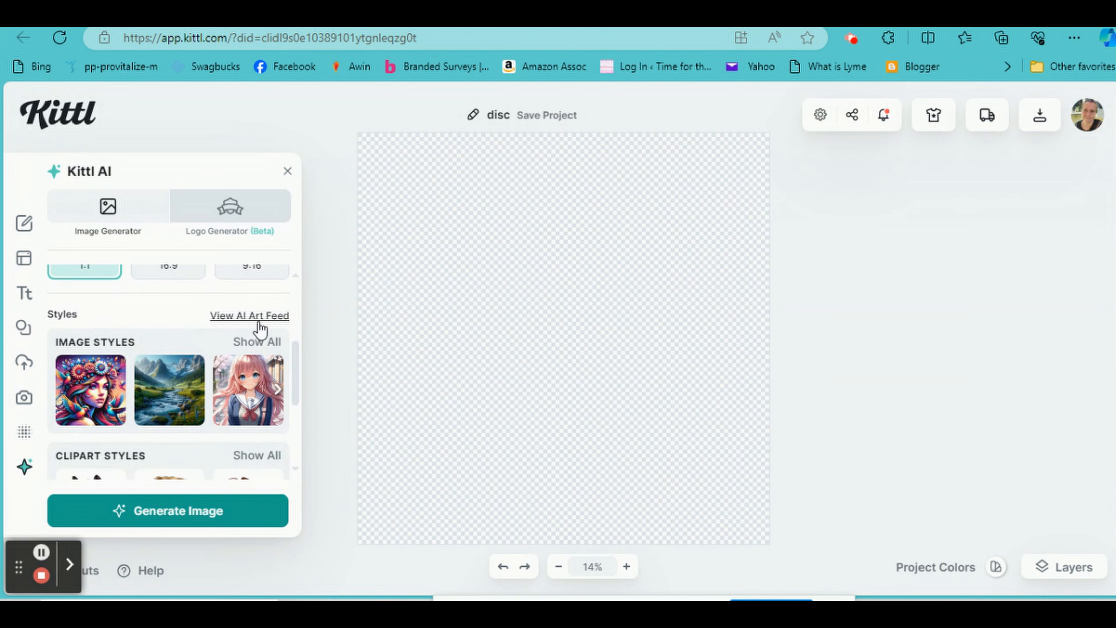
{"action": "scroll", "coordinate": [249, 347], "scroll_direction": "down", "scroll_amount": 2}
{"action": "scroll", "coordinate": [249, 347], "scroll_direction": "down", "scroll_amount": 1}
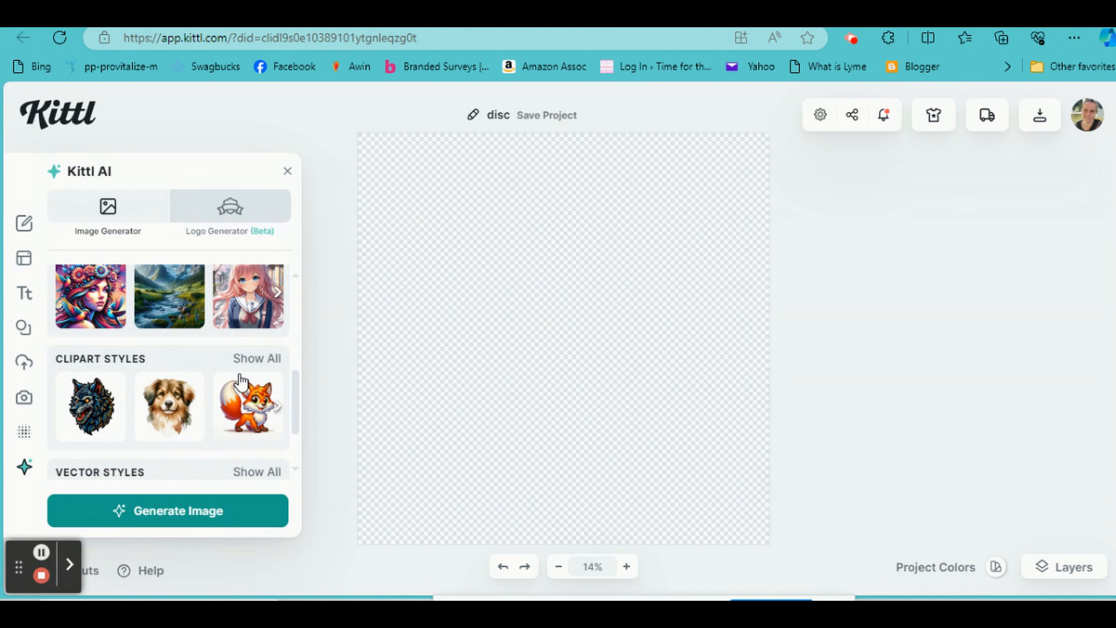
{"action": "left_click", "coordinate": [260, 359]}
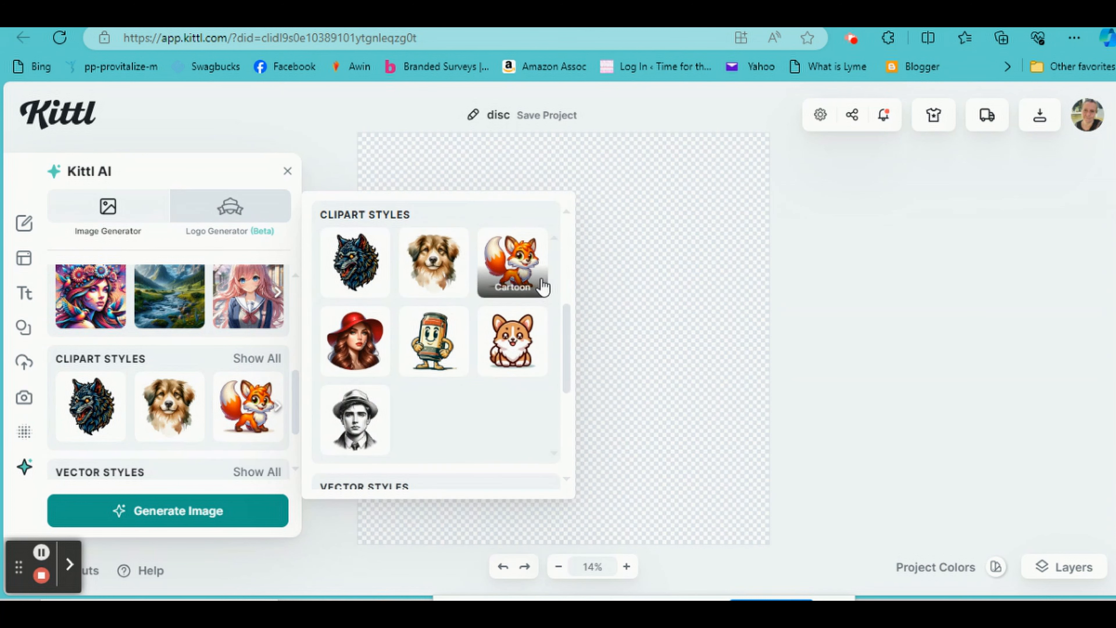
{"action": "left_click", "coordinate": [444, 344]}
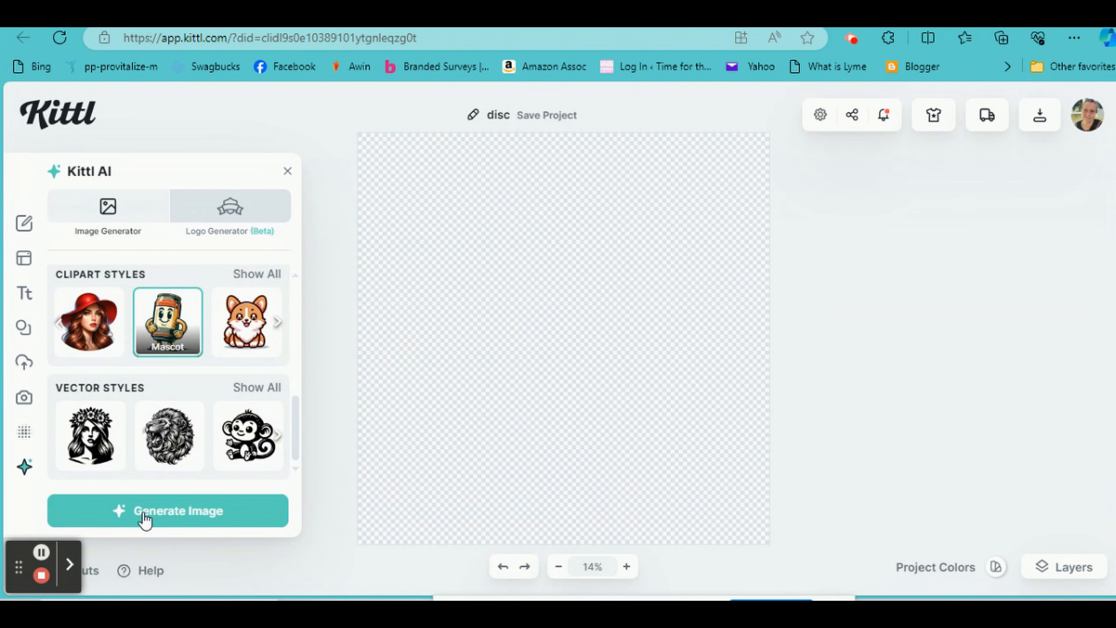
{"action": "left_click", "coordinate": [154, 521]}
{"action": "scroll", "coordinate": [192, 450], "scroll_direction": "down", "scroll_amount": 3}
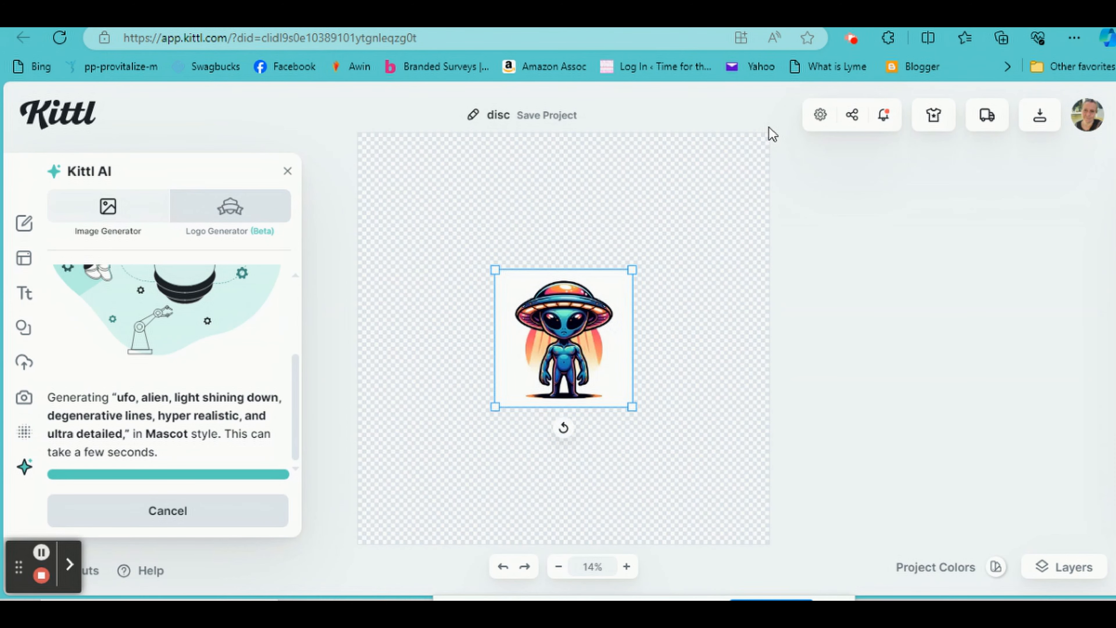
- Enlarge the generated alien image on the canvas and delete it
{"action": "left_click_drag", "start_coordinate": [636, 275], "coordinate": [724, 216]}
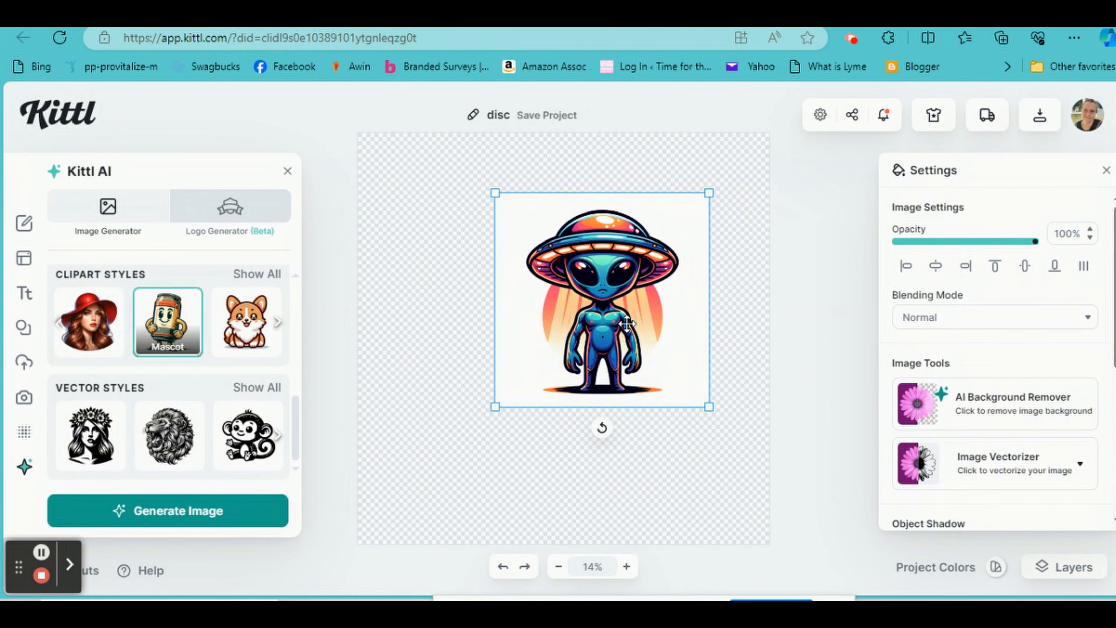
{"action": "right_click", "coordinate": [614, 270]}
{"action": "left_click", "coordinate": [653, 330]}
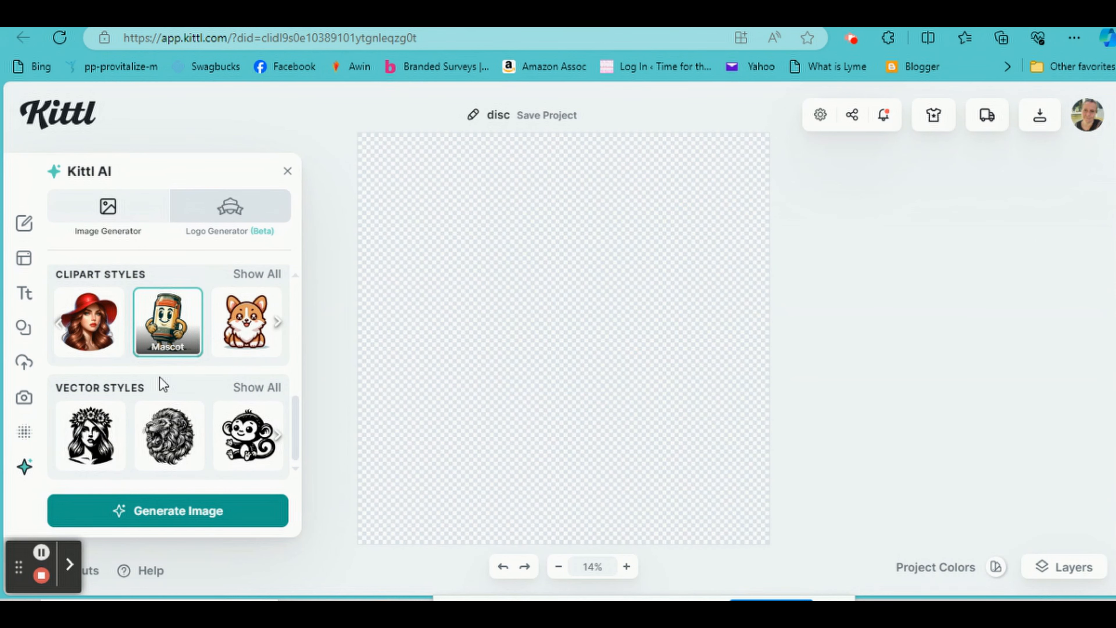
- Replace "ufo, alien," at the start of the AI prompt with "alien flying a ufo,"
{"action": "scroll", "coordinate": [163, 385], "scroll_direction": "up", "scroll_amount": 6}
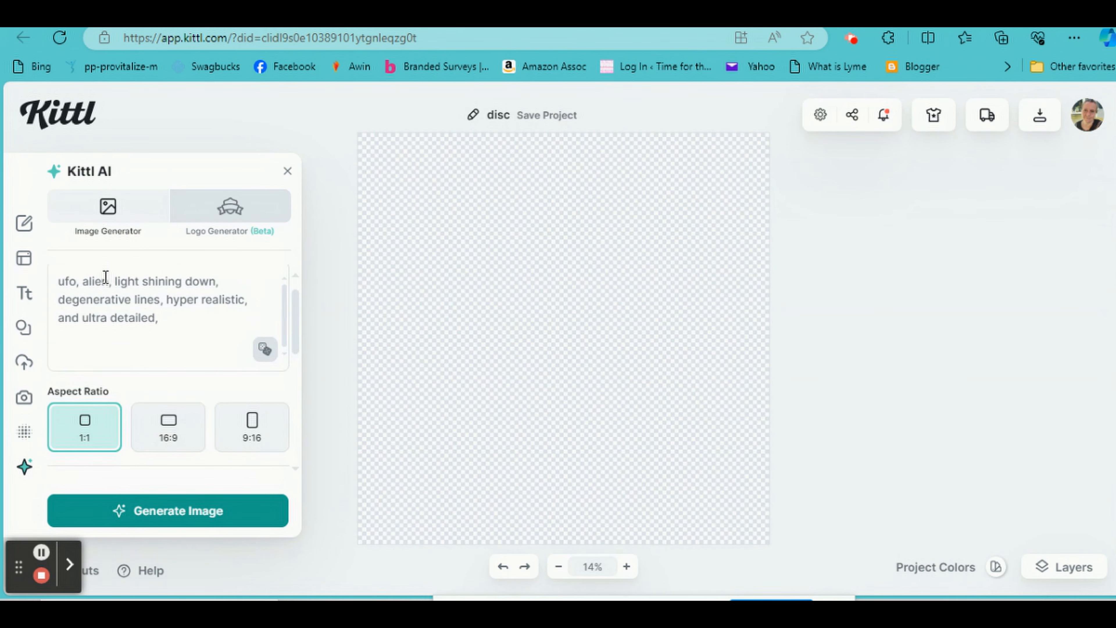
{"action": "left_click_drag", "start_coordinate": [113, 281], "coordinate": [25, 274]}
{"action": "type", "text": "alien flyiong a"}
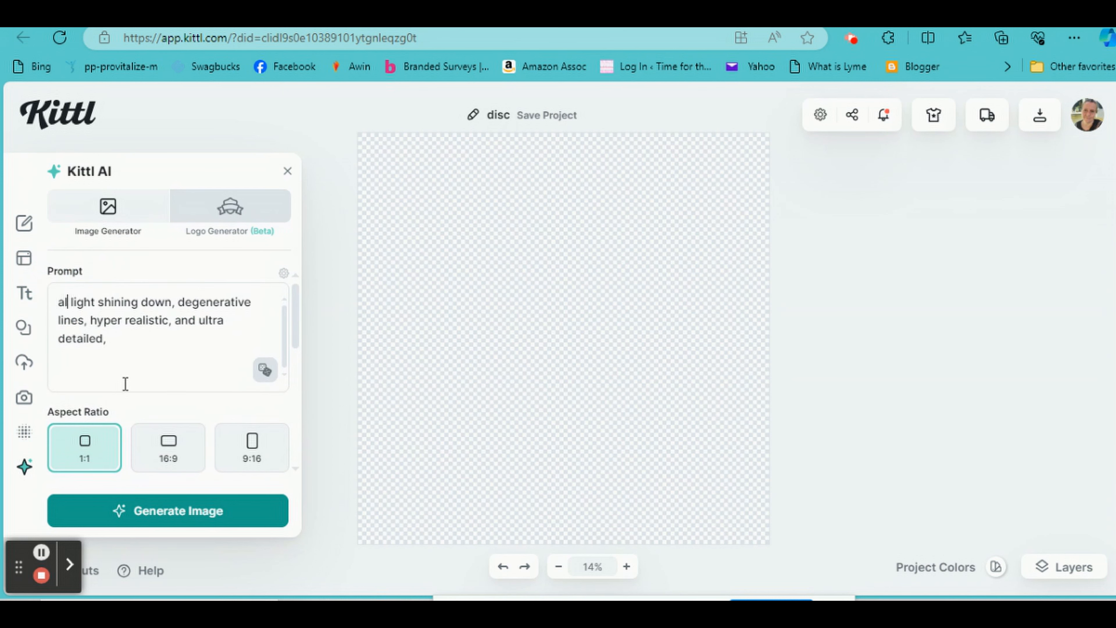
{"action": "key", "text": "BackSpace"}
{"action": "key", "text": "BackSpace"}
{"action": "key", "text": "BackSpace"}
{"action": "key", "text": "BackSpace"}
{"action": "key", "text": "BackSpace"}
{"action": "key", "text": "BackSpace"}
{"action": "type", "text": "ing"}
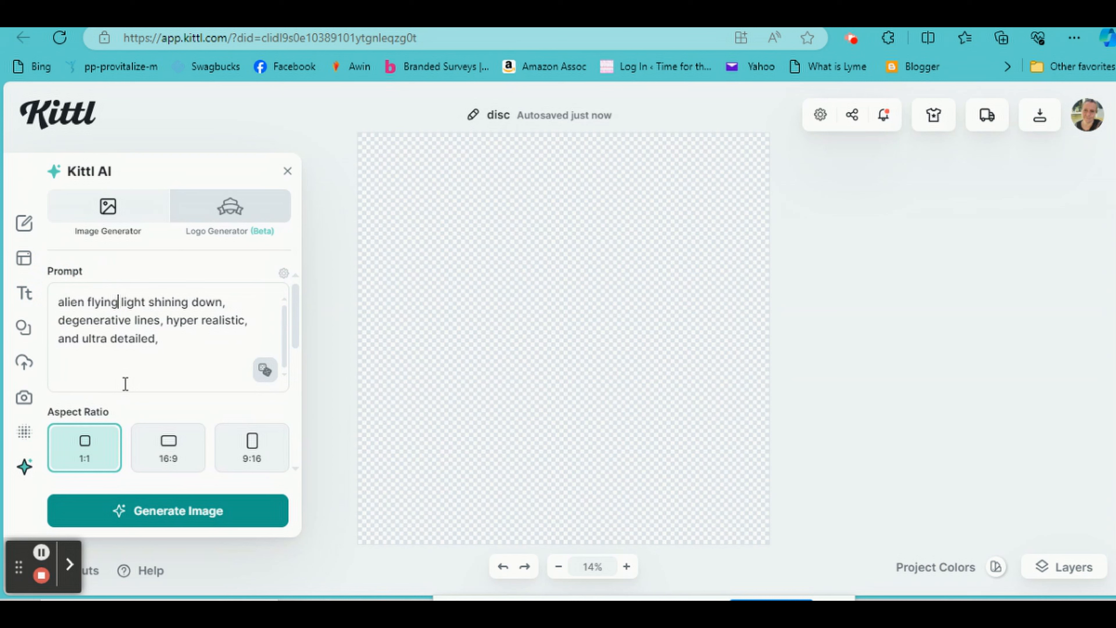
{"action": "type", "text": " a ufo,"}
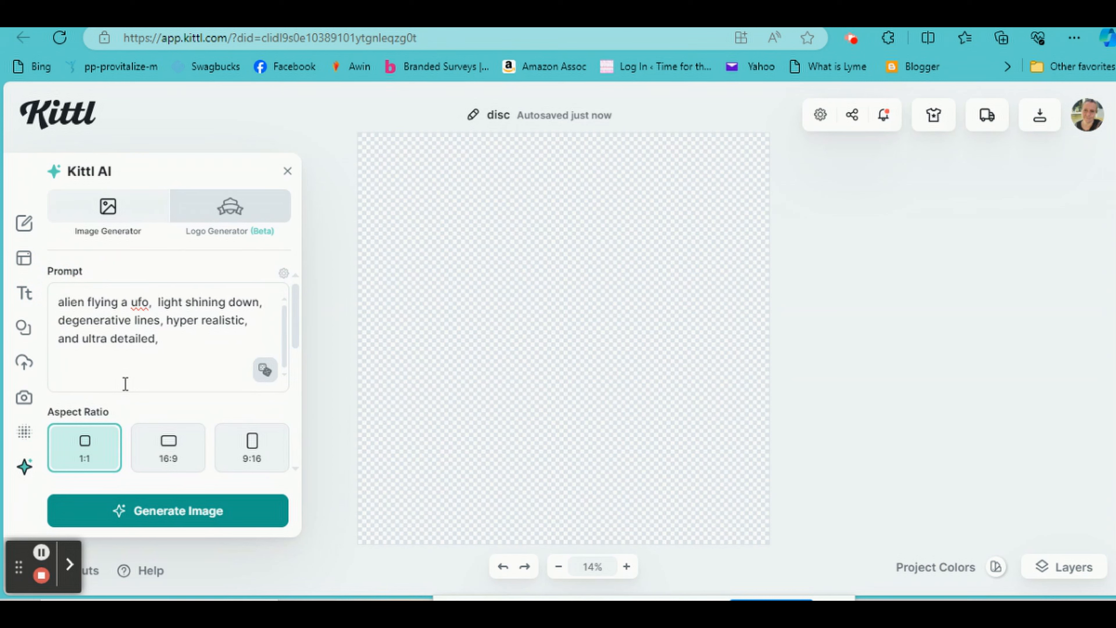
- Generate a new image from the revised alien prompt in the Mascot style
{"action": "scroll", "coordinate": [151, 431], "scroll_direction": "down", "scroll_amount": 2}
{"action": "left_click", "coordinate": [171, 515]}
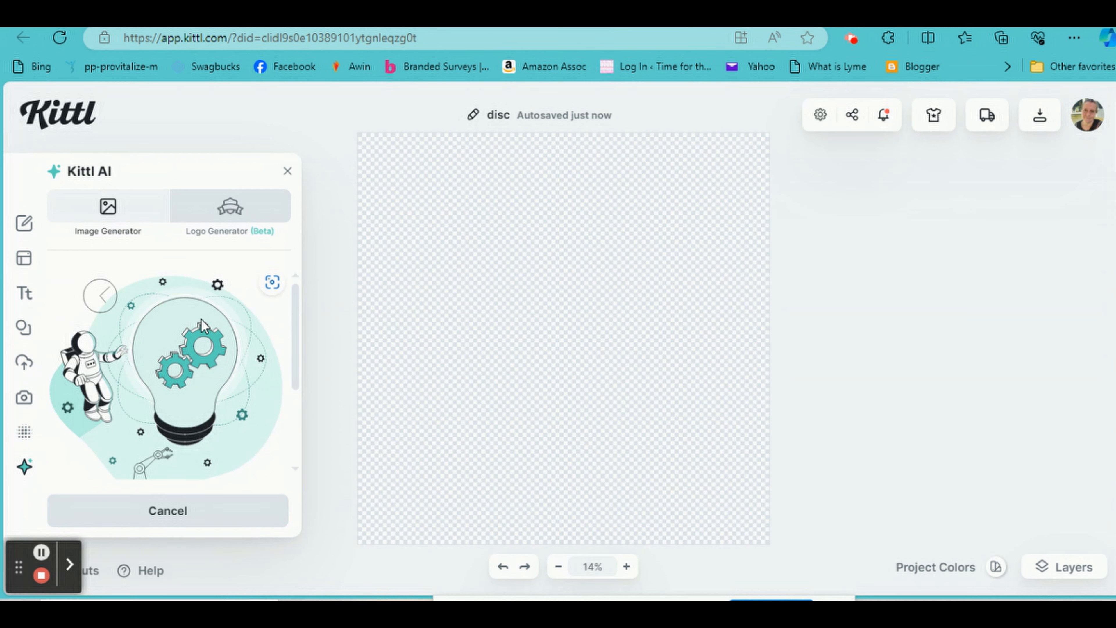
{"action": "scroll", "coordinate": [205, 326], "scroll_direction": "down", "scroll_amount": 4}
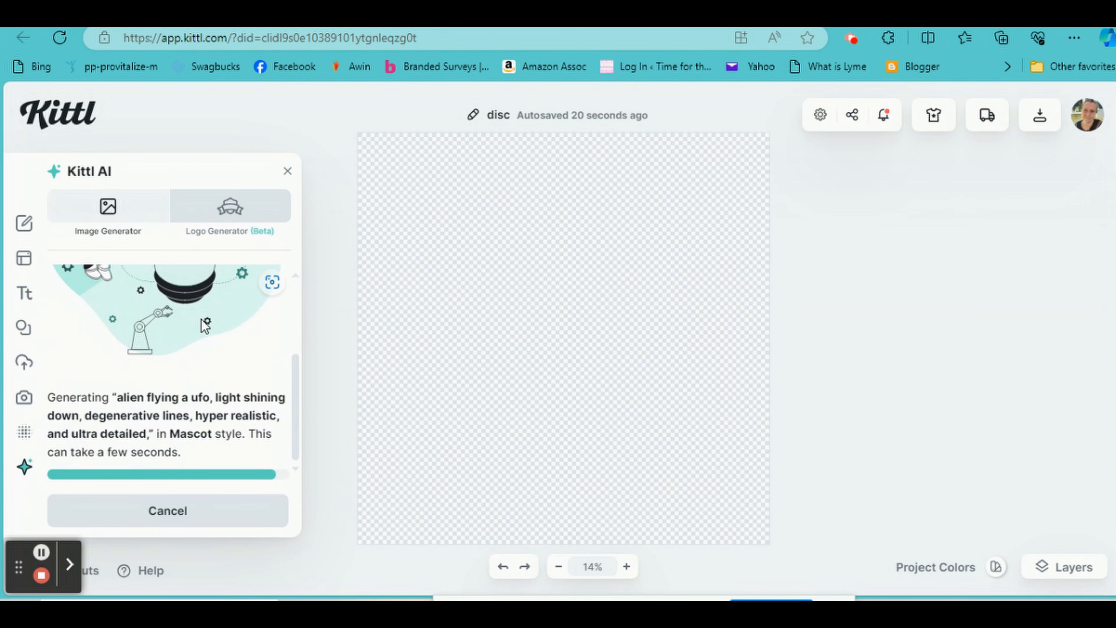
- Enlarge the UFO image to cover the canvas, centred horizontally and vertically, and remove its background with AI Background Remover
{"action": "left_click_drag", "start_coordinate": [636, 273], "coordinate": [790, 150]}
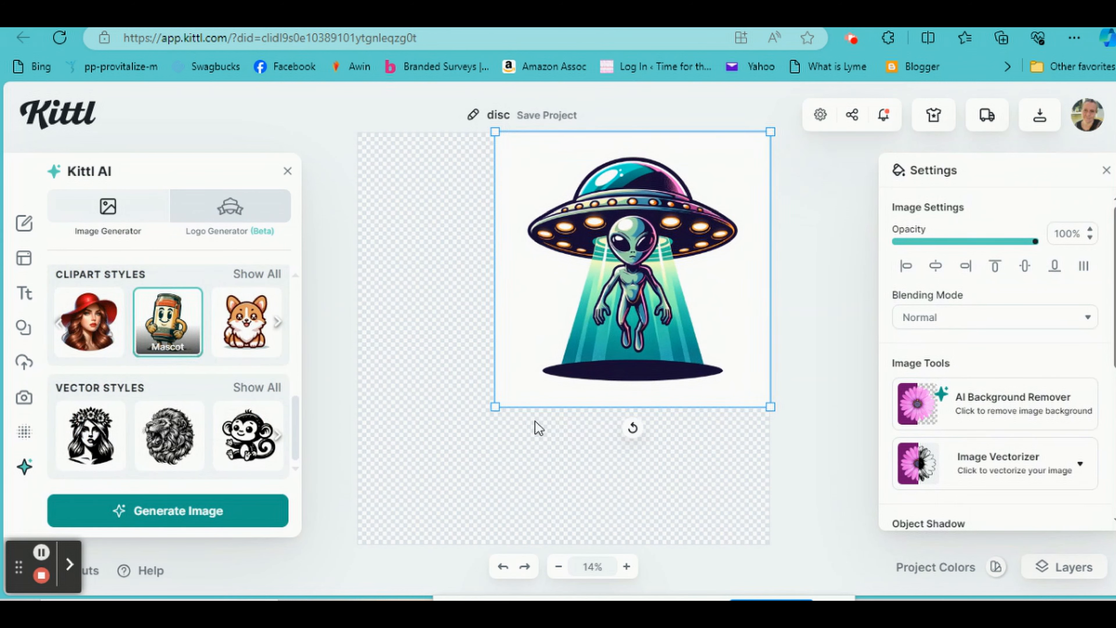
{"action": "left_click_drag", "start_coordinate": [496, 407], "coordinate": [317, 550]}
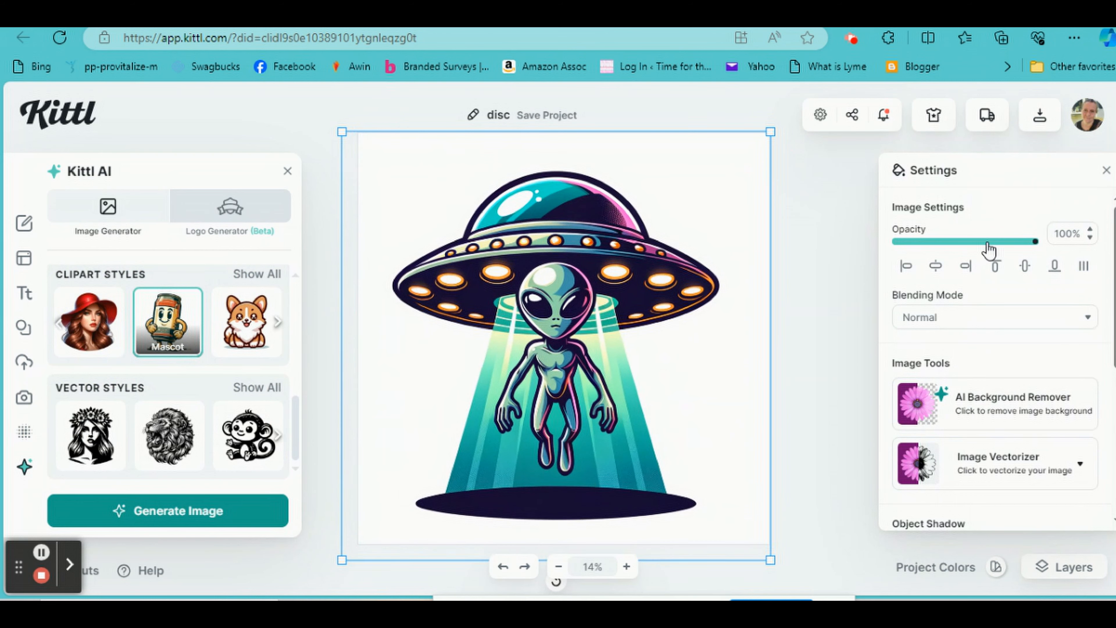
{"action": "left_click", "coordinate": [936, 265]}
{"action": "left_click", "coordinate": [1026, 264]}
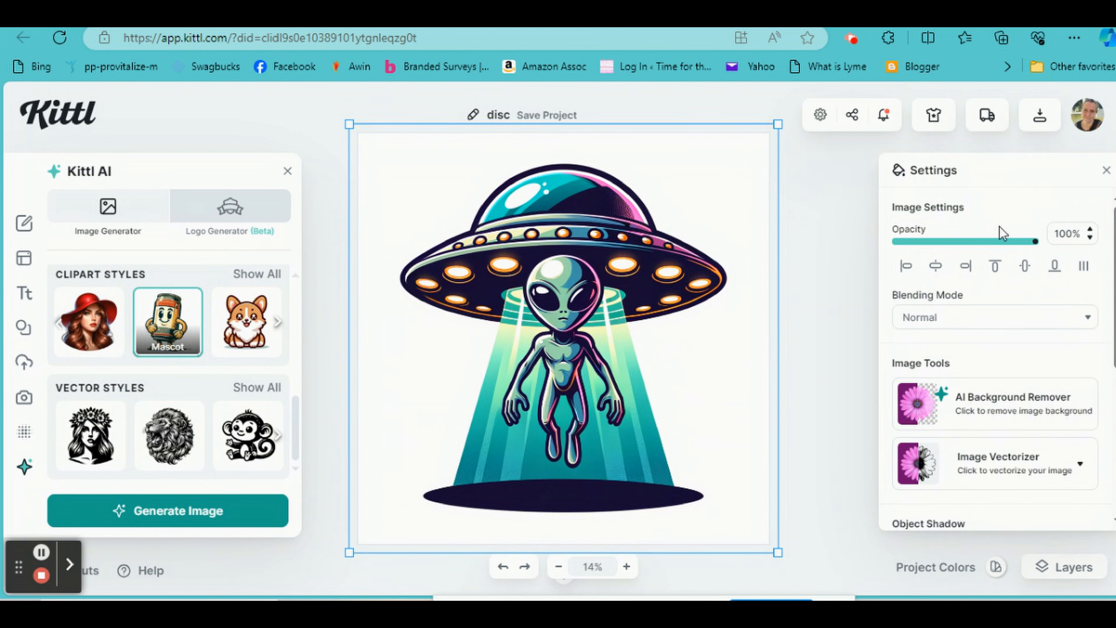
{"action": "left_click", "coordinate": [1018, 411]}
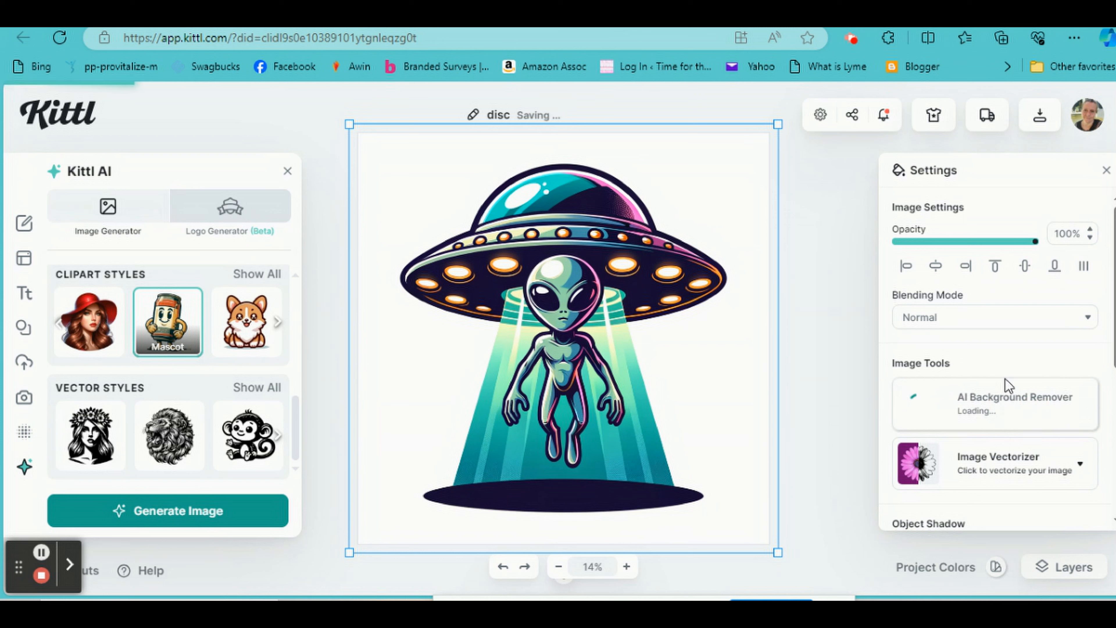
- Download the design as a PNG at 300 DPI with Optimize Quality turned on
{"action": "left_click", "coordinate": [1040, 116]}
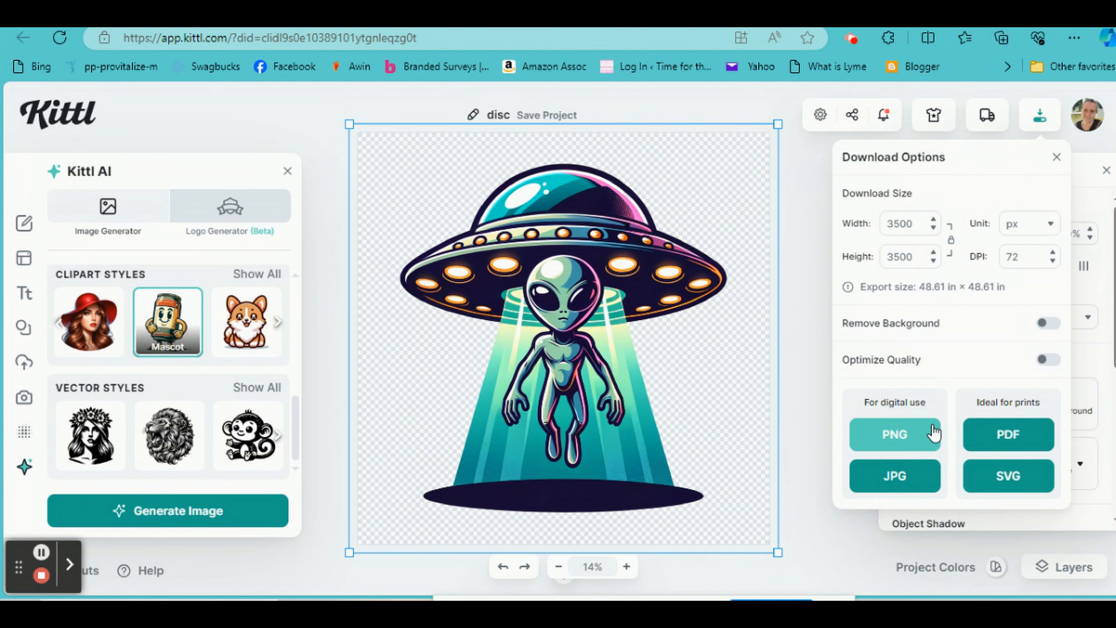
{"action": "double_click", "coordinate": [1015, 257]}
{"action": "type", "text": "300"}
{"action": "left_click", "coordinate": [1054, 365]}
{"action": "left_click", "coordinate": [896, 435]}
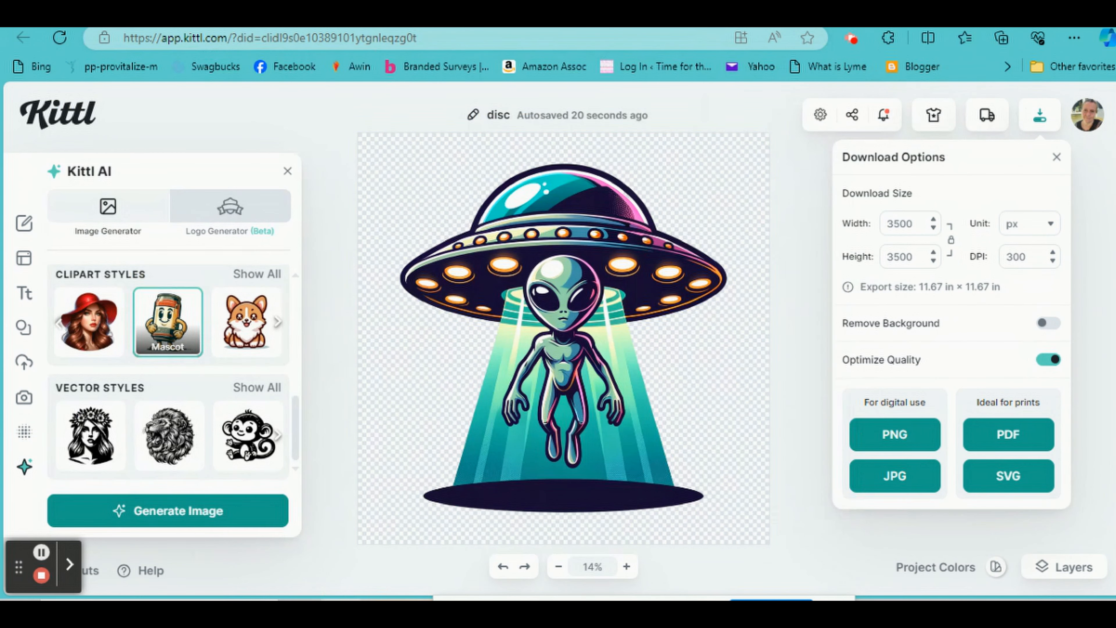
- Switch to File Explorer, check the exported image in the Downloads folder, and minimise the window
{"action": "left_click", "coordinate": [340, 606]}
{"action": "left_click", "coordinate": [115, 275]}
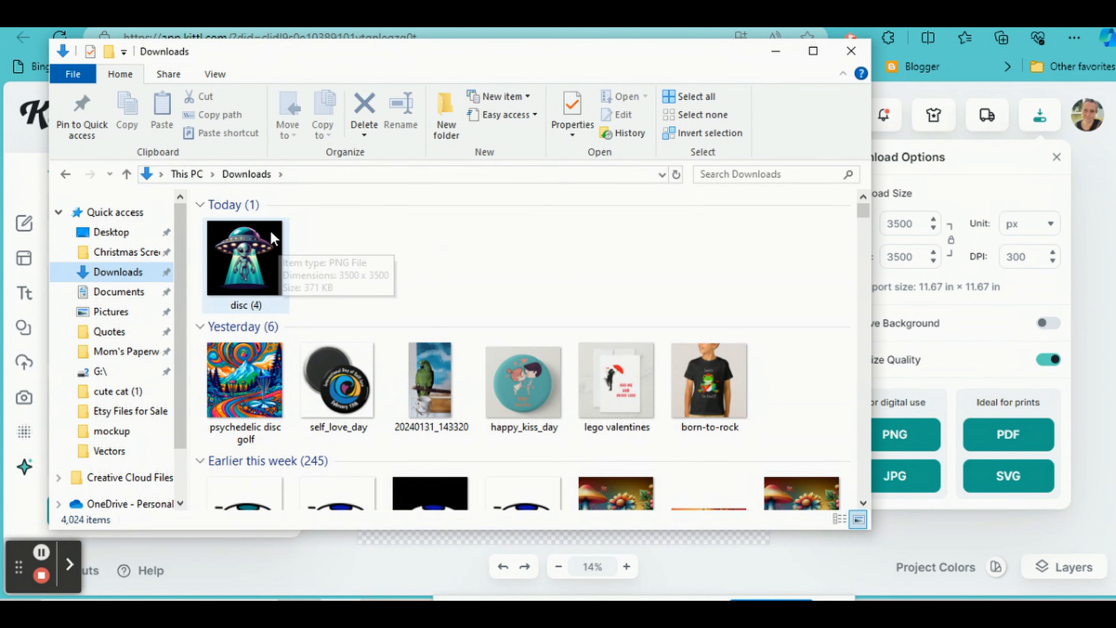
{"action": "left_click", "coordinate": [775, 51]}
- Download the design as a PNG again and bring up the Downloads folder in File Explorer to check the file
{"action": "left_click", "coordinate": [899, 437]}
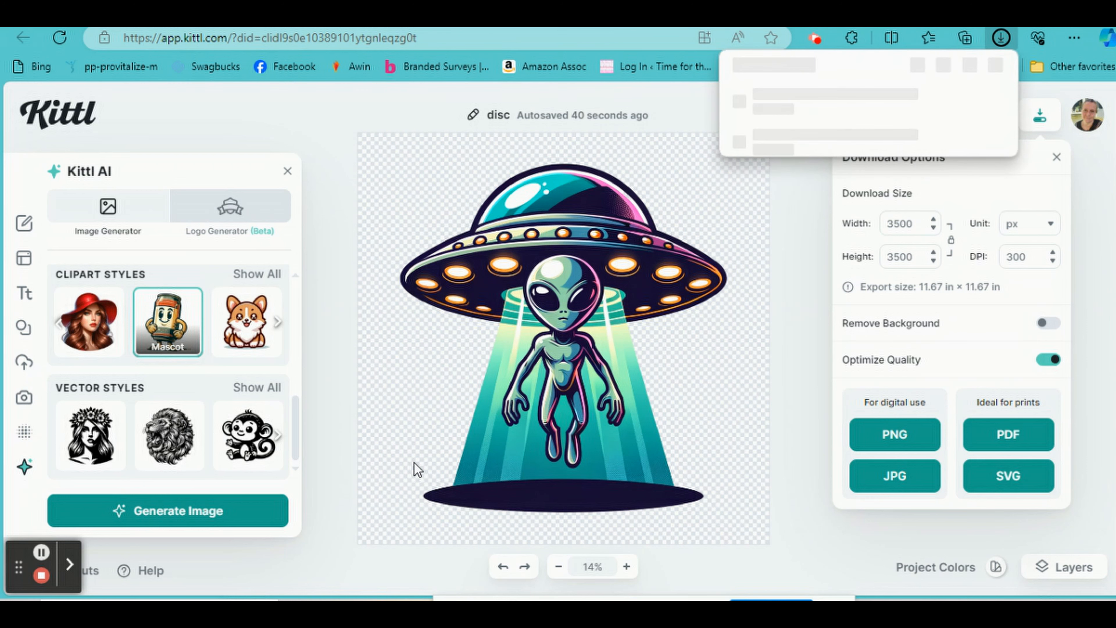
{"action": "left_click", "coordinate": [341, 600]}
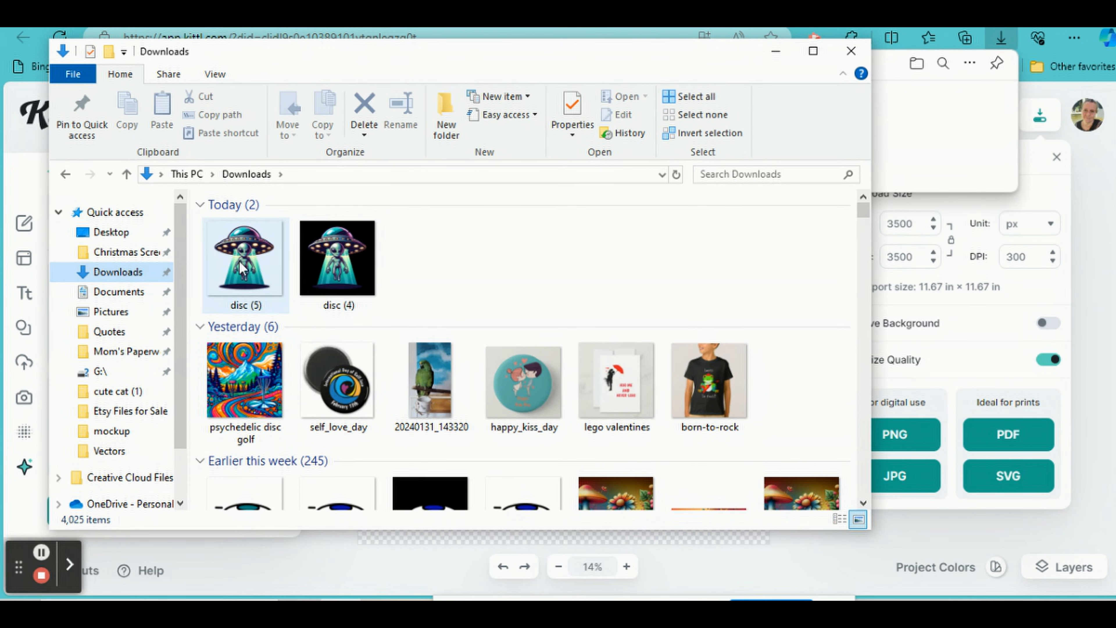
- Return from File Explorer to the design, shrink the UFO image to about 80% of the canvas width, and centre it horizontally and vertically
{"action": "left_click", "coordinate": [776, 52]}
{"action": "left_click", "coordinate": [682, 190]}
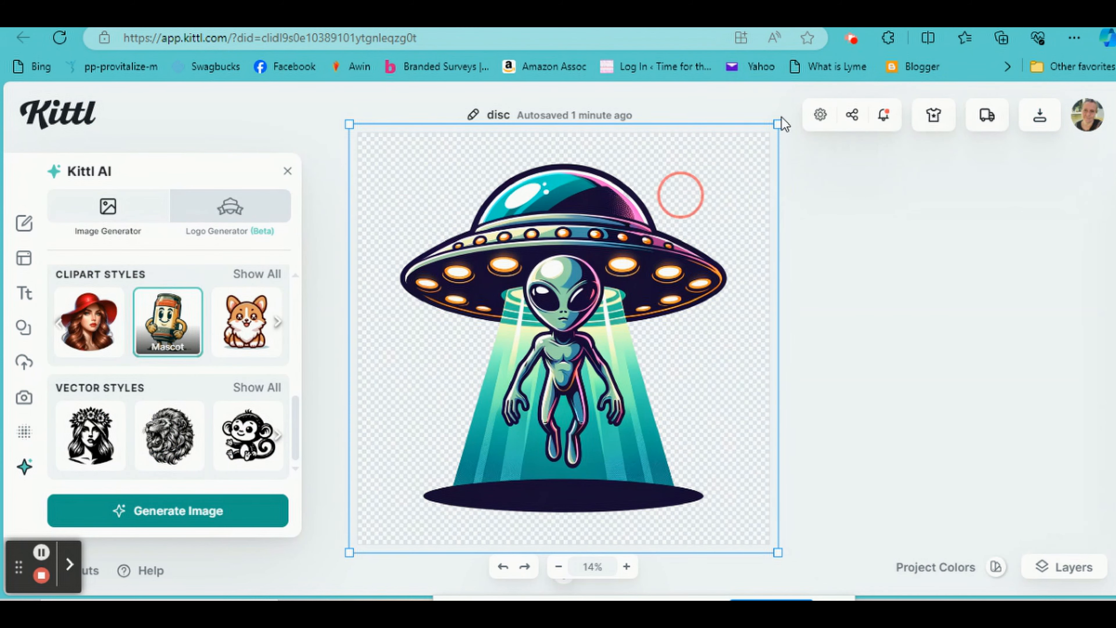
{"action": "left_click_drag", "start_coordinate": [705, 183], "coordinate": [677, 217]}
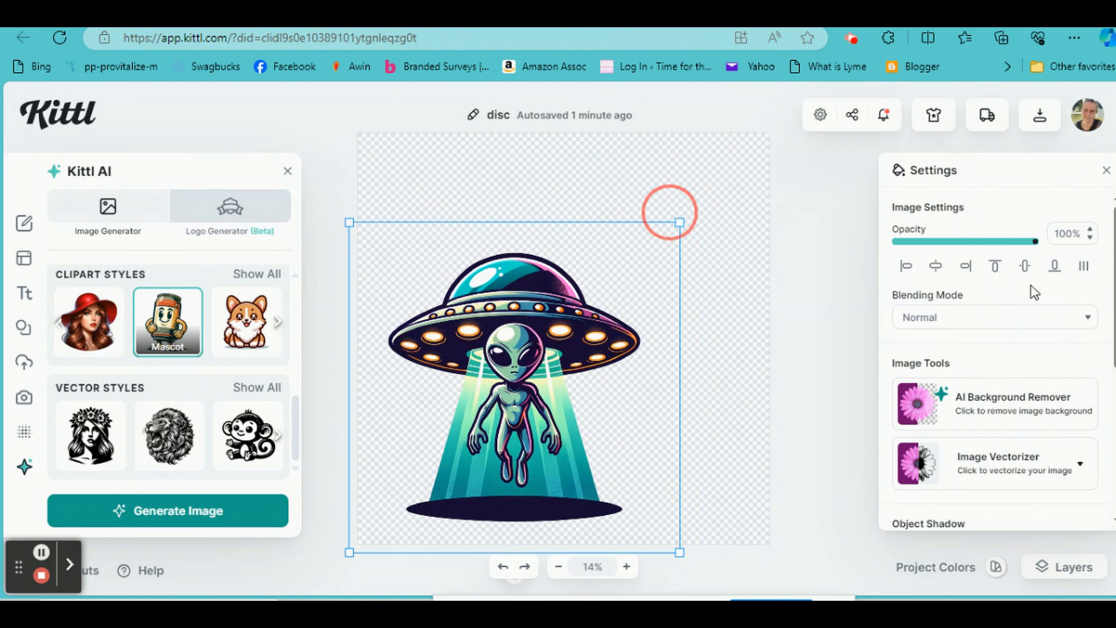
{"action": "left_click", "coordinate": [936, 266]}
{"action": "left_click", "coordinate": [1026, 266]}
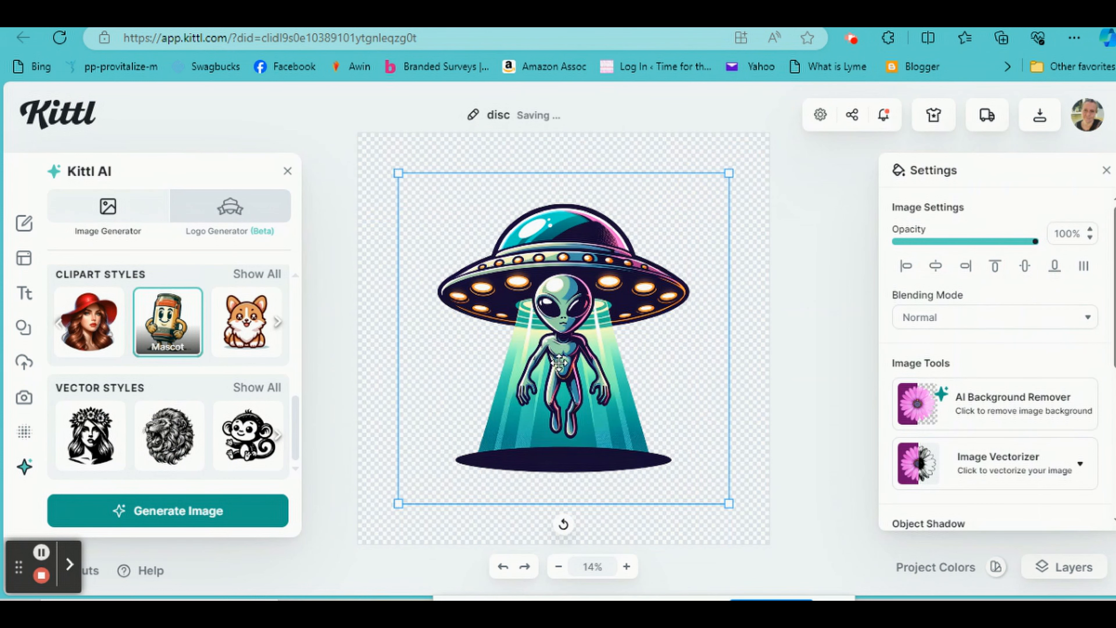
- Add a headline reading UFO, enlarge it to about size 550, and place it above the saucer, centred horizontally
{"action": "left_click", "coordinate": [24, 294]}
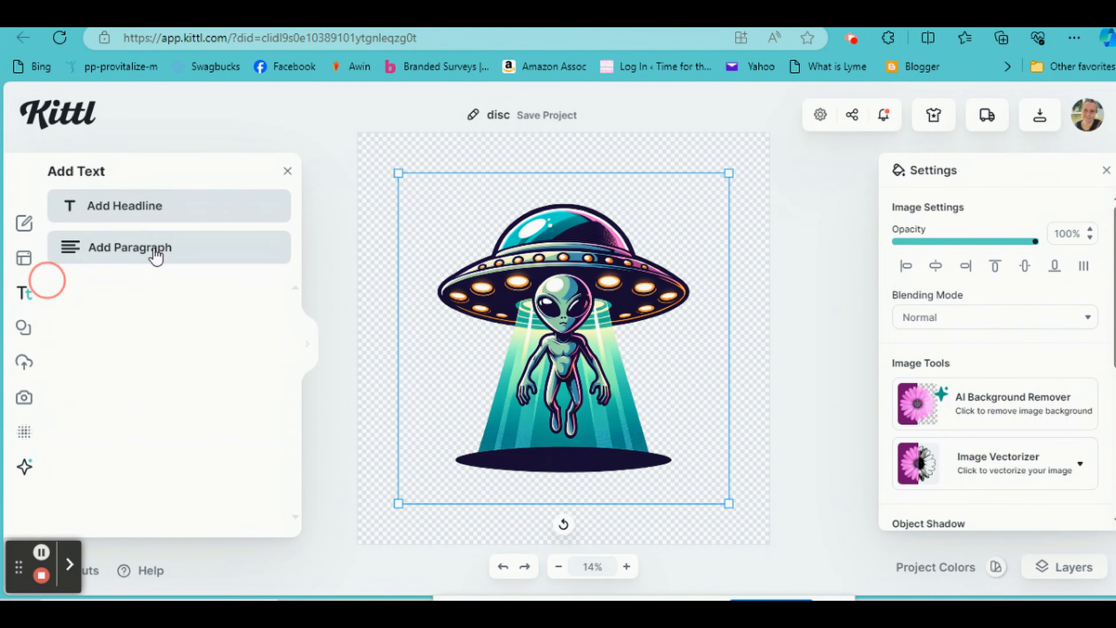
{"action": "left_click", "coordinate": [140, 217]}
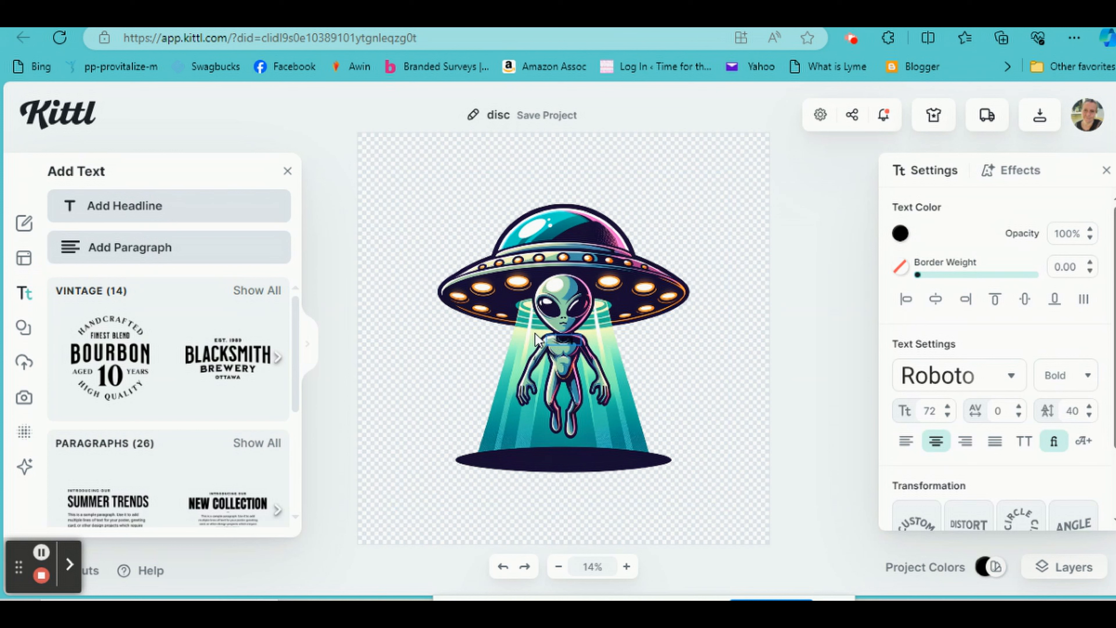
{"action": "left_click", "coordinate": [579, 335]}
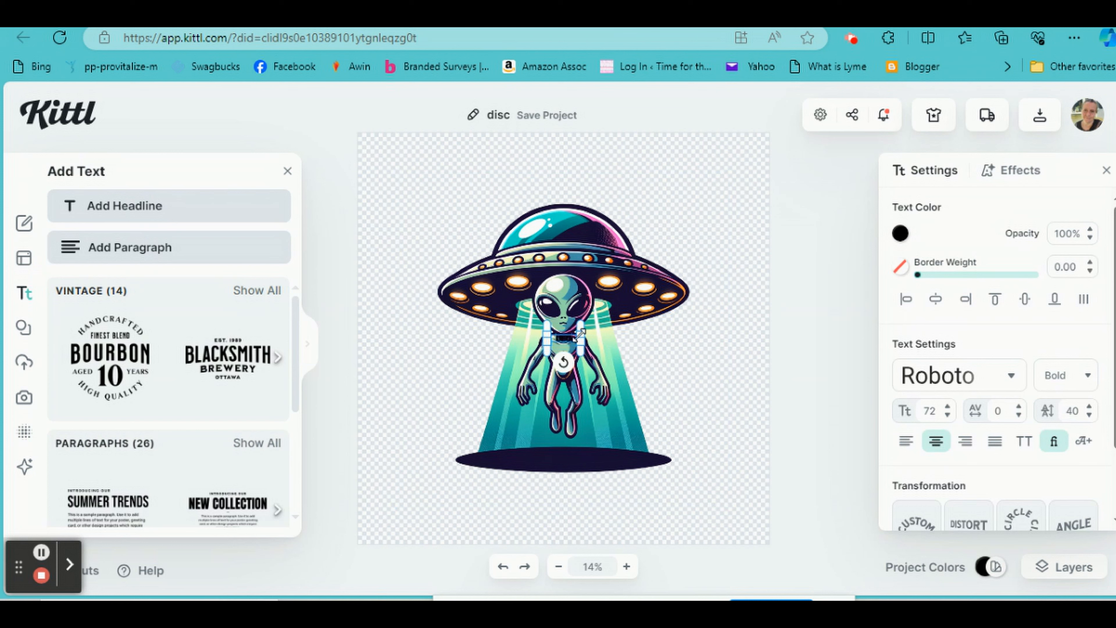
{"action": "left_click_drag", "start_coordinate": [579, 336], "coordinate": [784, 274]}
{"action": "left_click_drag", "start_coordinate": [709, 329], "coordinate": [586, 190]}
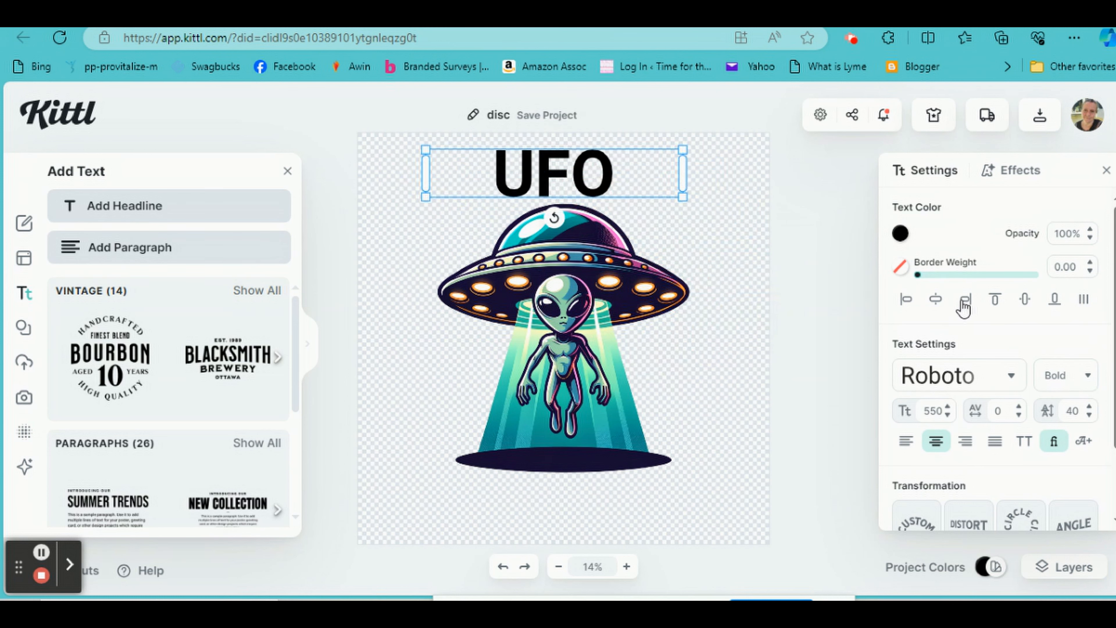
{"action": "left_click", "coordinate": [937, 301]}
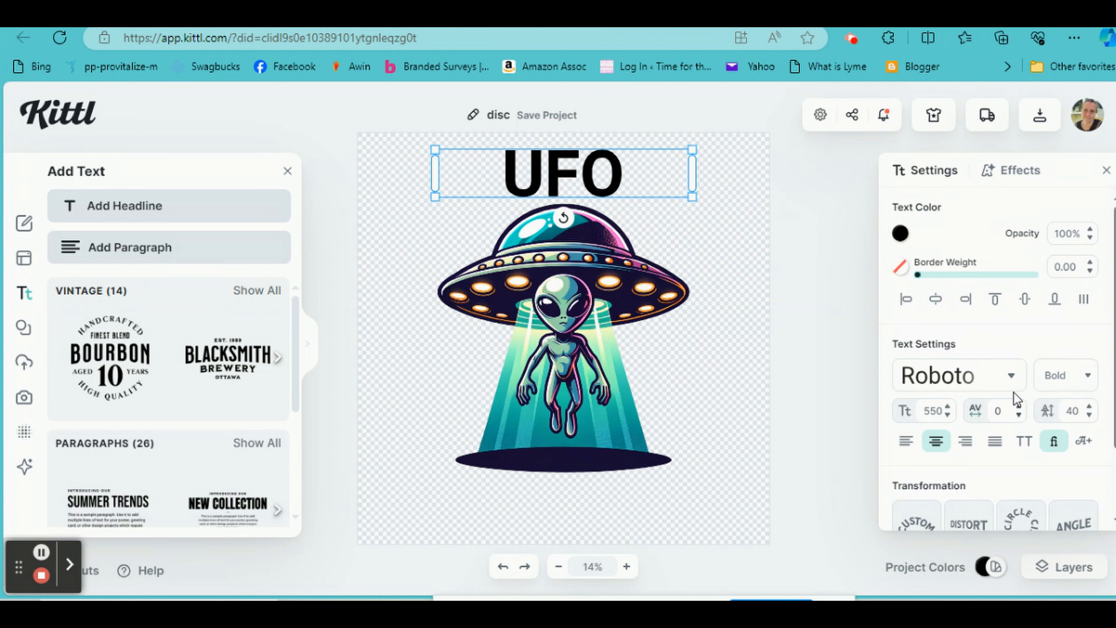
- Change the UFO headline's typeface to Aclonica
{"action": "left_click", "coordinate": [1014, 381]}
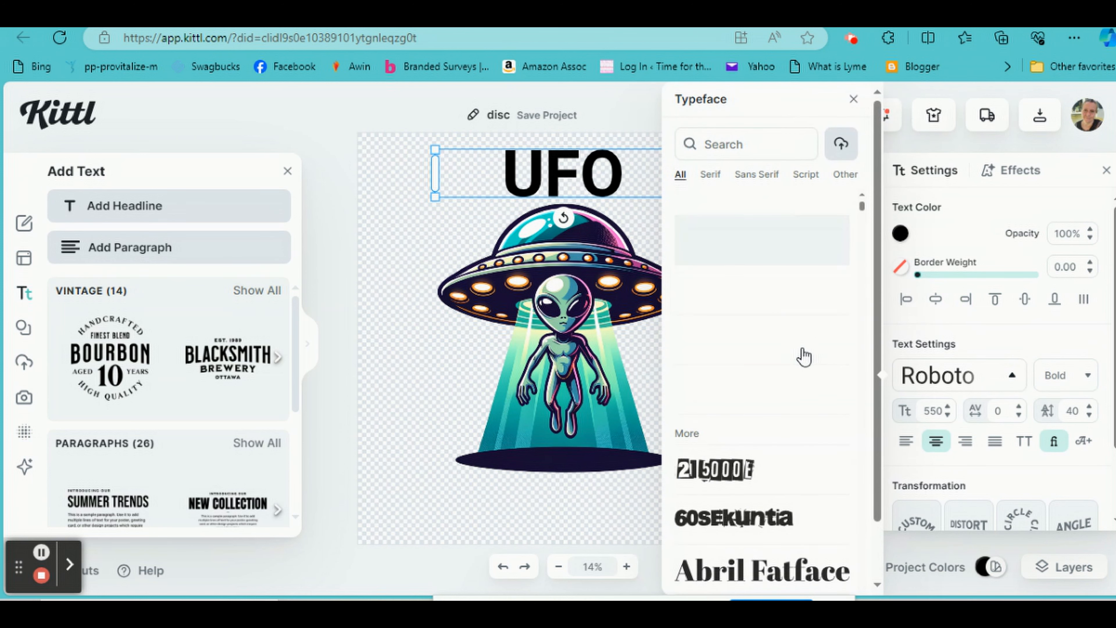
{"action": "scroll", "coordinate": [805, 356], "scroll_direction": "down", "scroll_amount": 2}
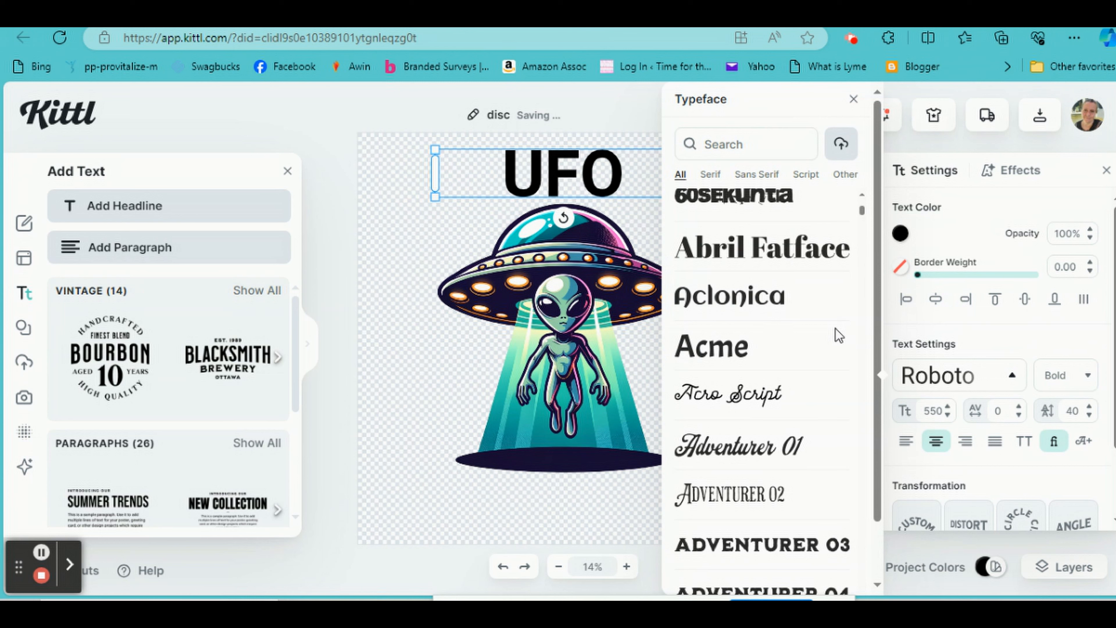
{"action": "scroll", "coordinate": [804, 303], "scroll_direction": "down", "scroll_amount": 3}
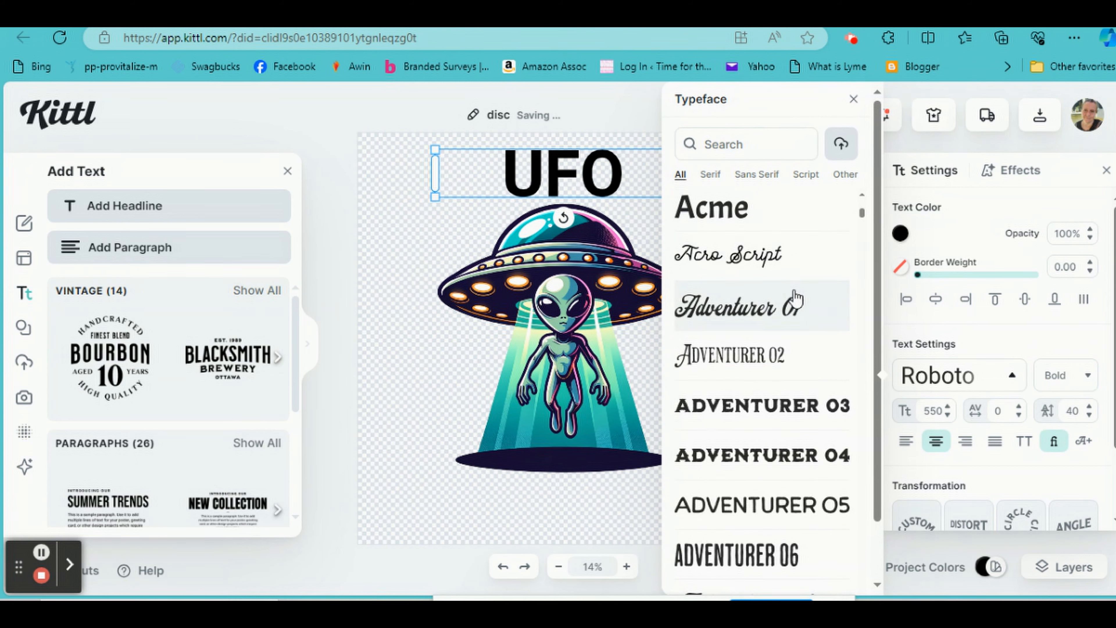
{"action": "scroll", "coordinate": [795, 299], "scroll_direction": "down", "scroll_amount": 4}
{"action": "scroll", "coordinate": [787, 308], "scroll_direction": "down", "scroll_amount": 13}
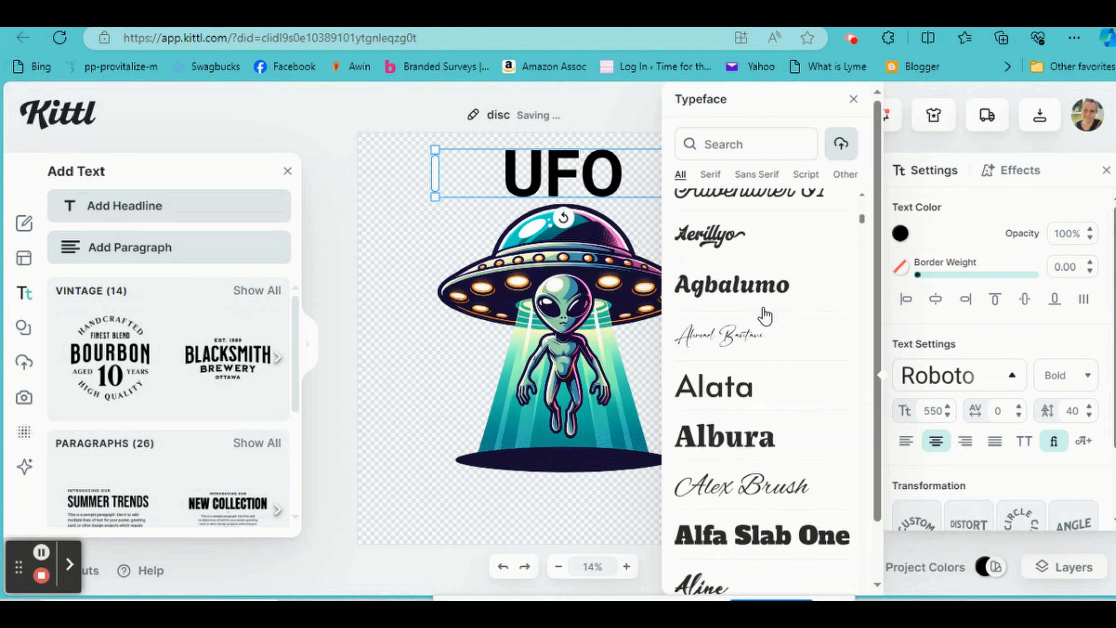
{"action": "scroll", "coordinate": [774, 328], "scroll_direction": "up", "scroll_amount": 8}
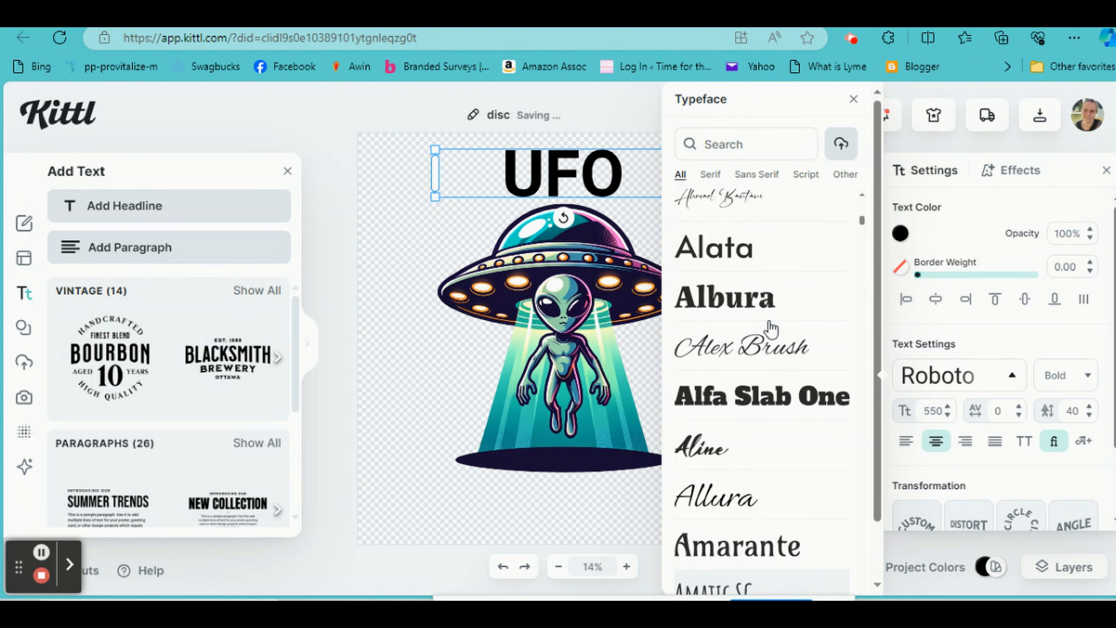
{"action": "scroll", "coordinate": [804, 335], "scroll_direction": "up", "scroll_amount": 2}
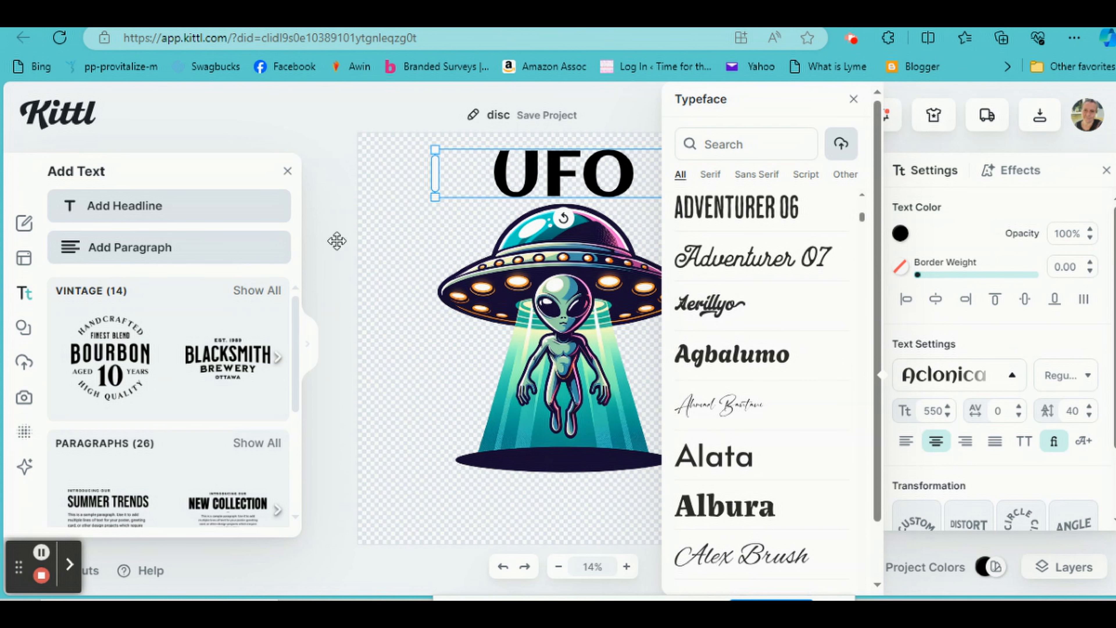
- Try a separate Roboto headline reading HUNTER below the image at about size 641, and delete it
{"action": "left_click", "coordinate": [121, 215]}
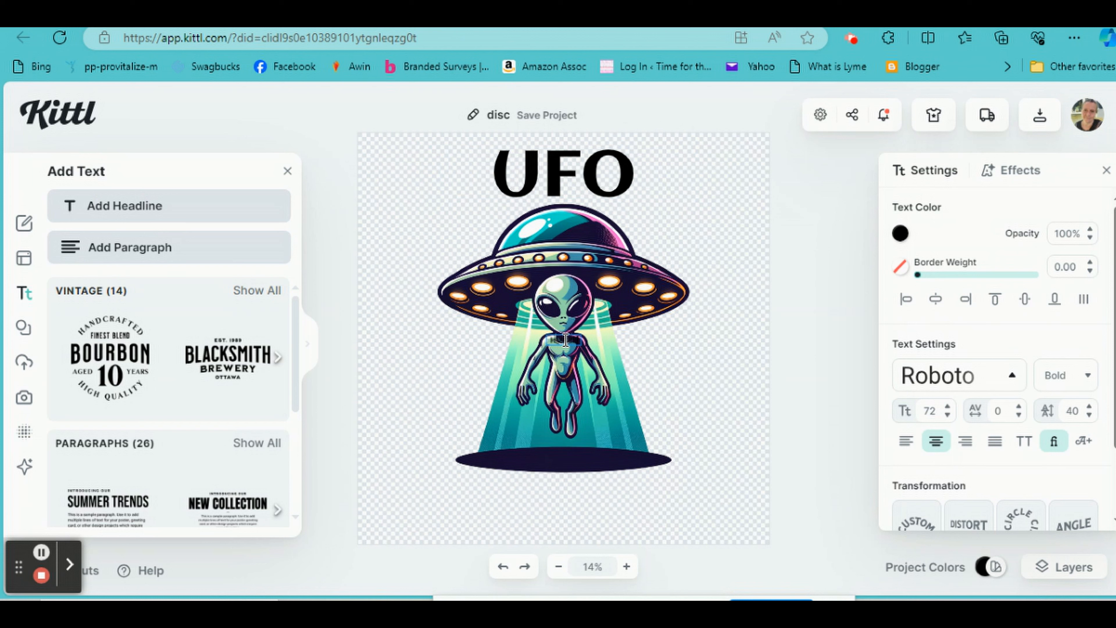
{"action": "left_click", "coordinate": [683, 367]}
{"action": "left_click_drag", "start_coordinate": [587, 332], "coordinate": [819, 309]}
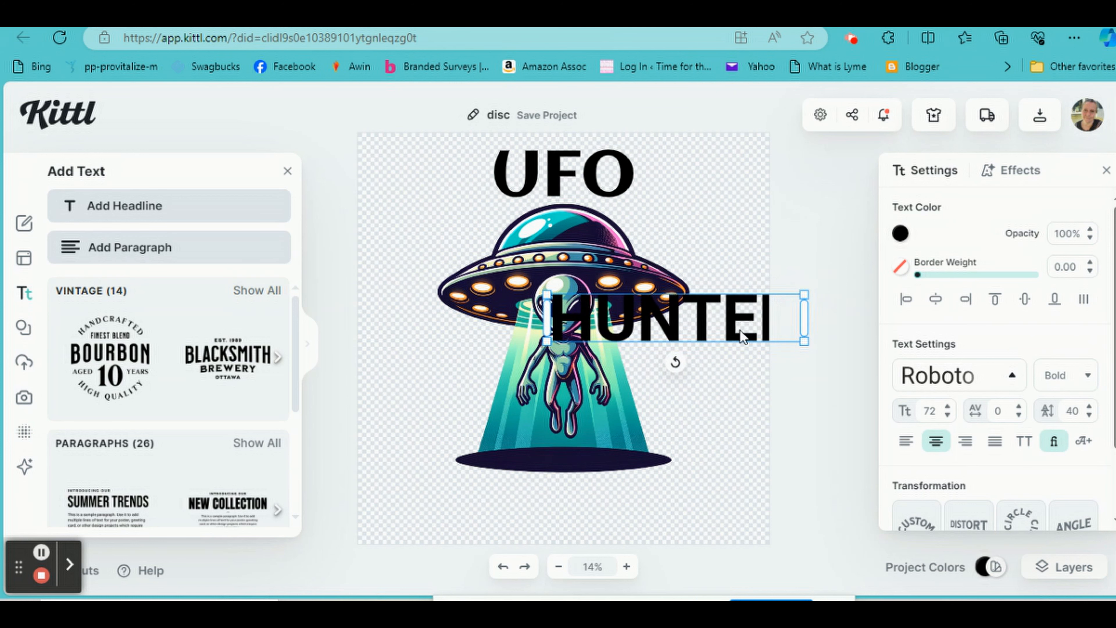
{"action": "left_click_drag", "start_coordinate": [702, 328], "coordinate": [568, 553]}
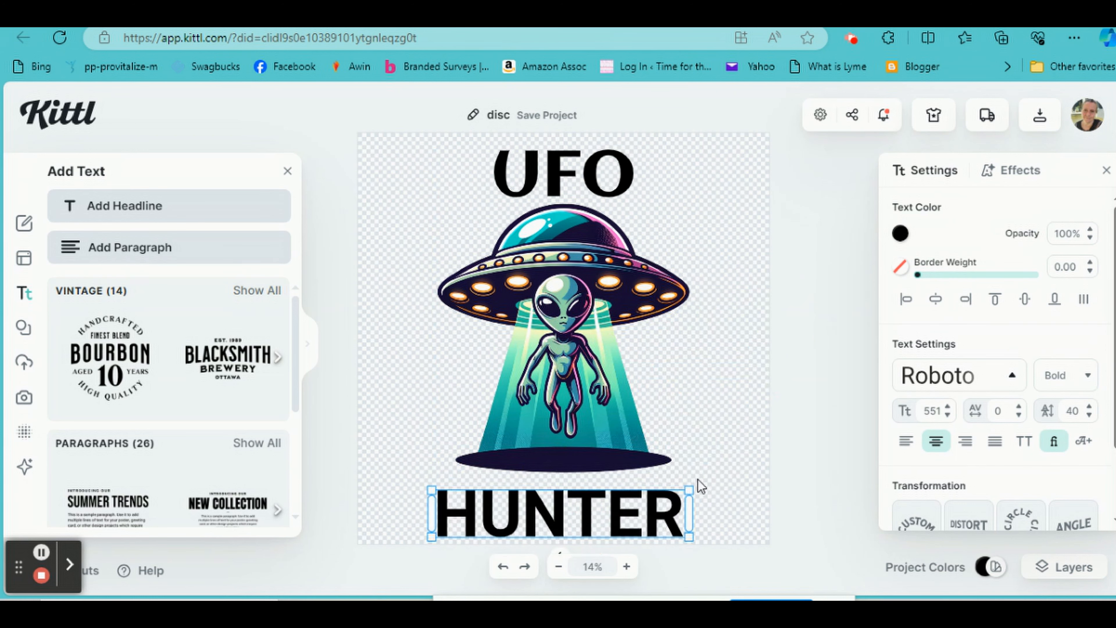
{"action": "left_click_drag", "start_coordinate": [688, 489], "coordinate": [718, 476]}
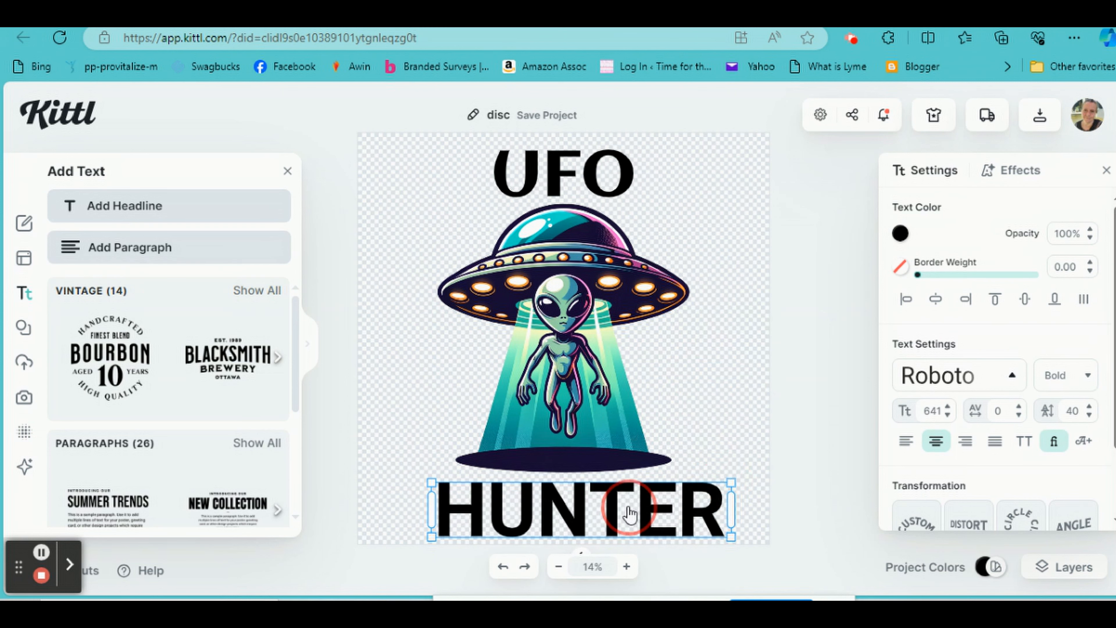
{"action": "right_click", "coordinate": [628, 510]}
{"action": "left_click", "coordinate": [666, 380]}
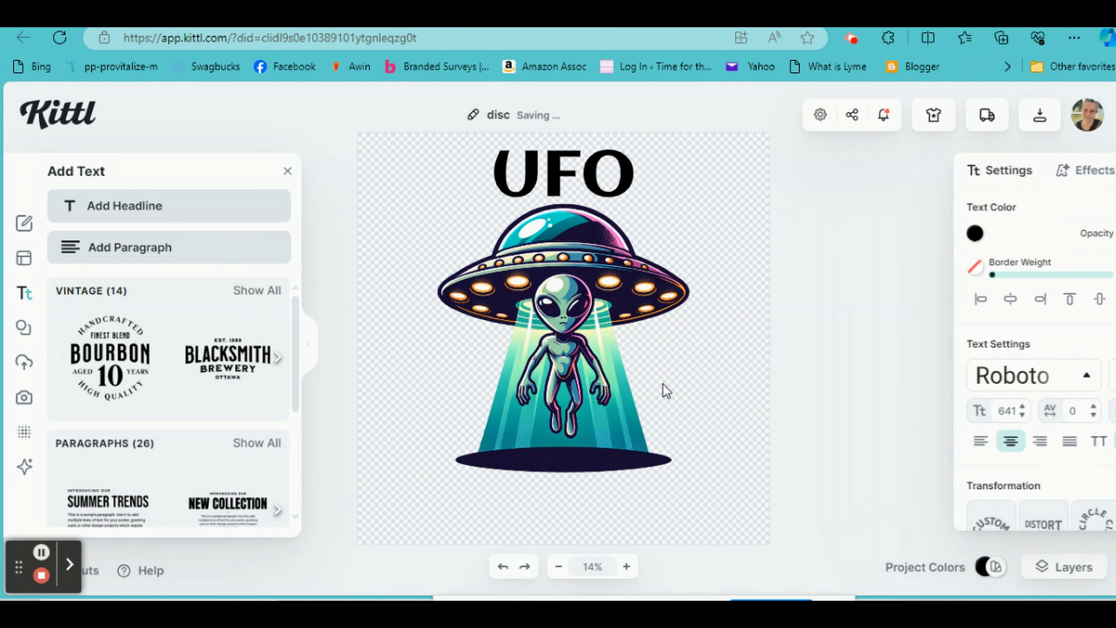
- Duplicate the UFO headline and place the copy below the beam's dark base
{"action": "left_click", "coordinate": [549, 168]}
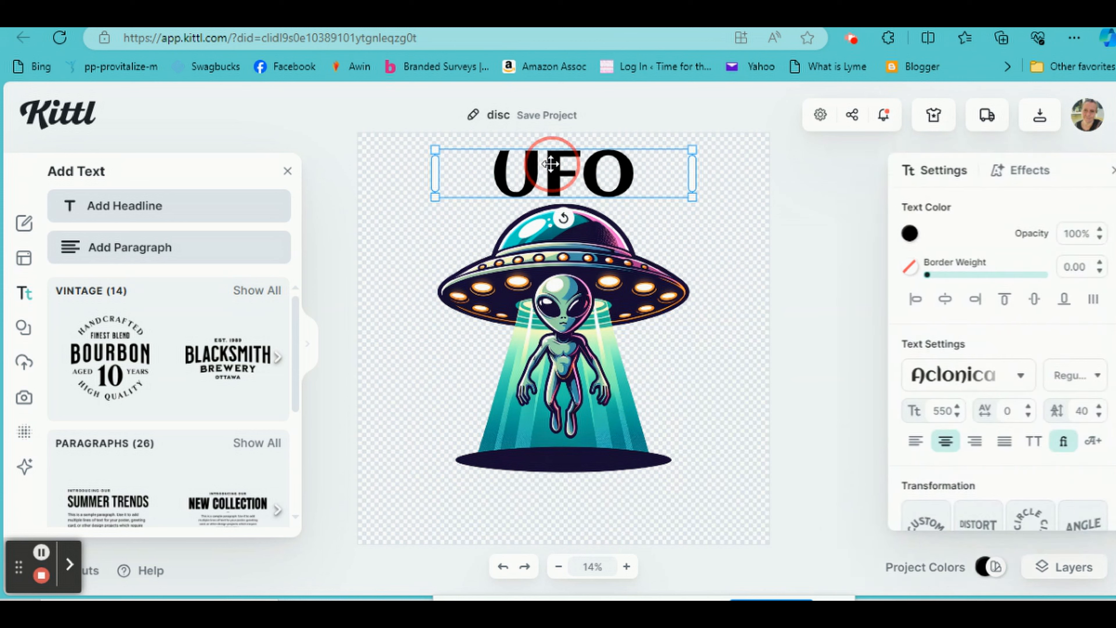
{"action": "right_click", "coordinate": [553, 166]}
{"action": "left_click", "coordinate": [604, 178]}
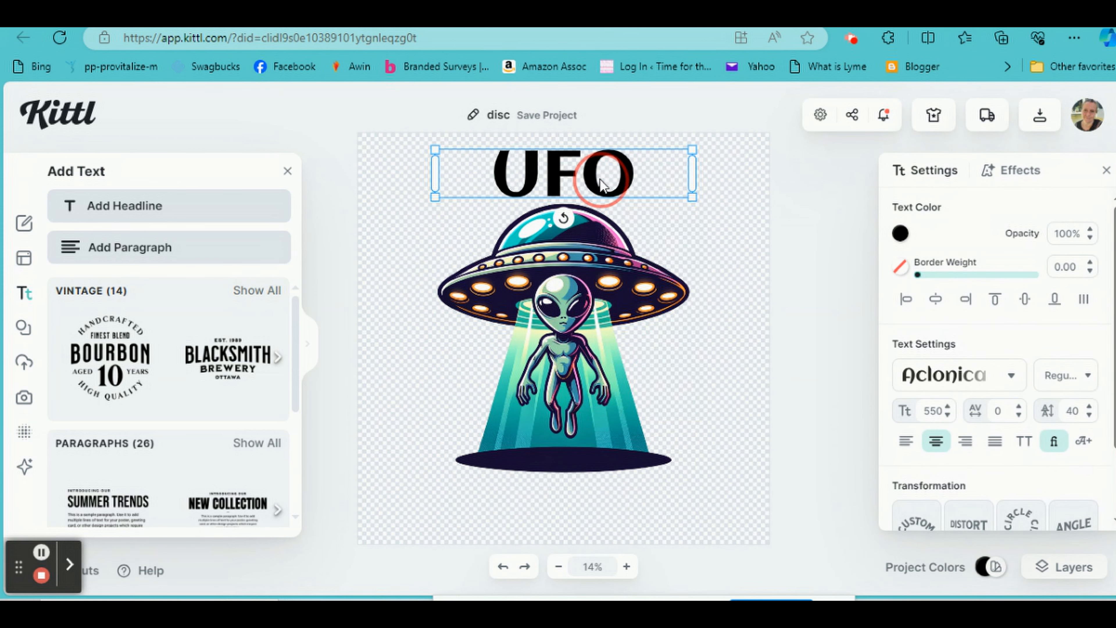
{"action": "right_click", "coordinate": [602, 181]}
{"action": "left_click", "coordinate": [638, 217]}
{"action": "left_click_drag", "start_coordinate": [588, 181], "coordinate": [578, 515]}
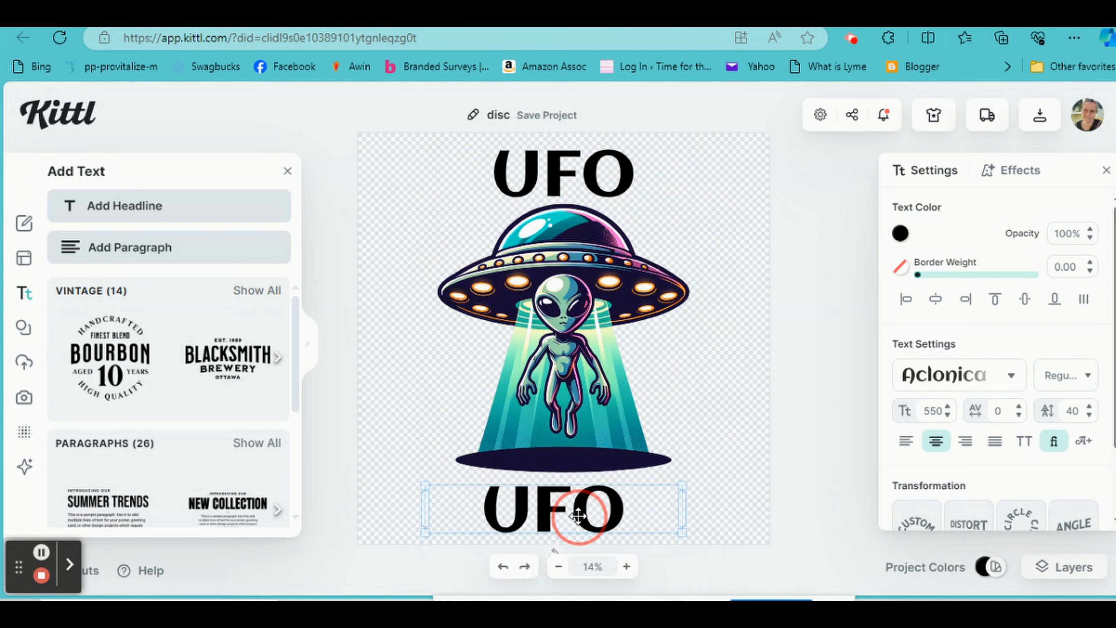
- Replace the lower headline's text with HUNTER
{"action": "left_click", "coordinate": [631, 514]}
{"action": "left_click", "coordinate": [615, 508]}
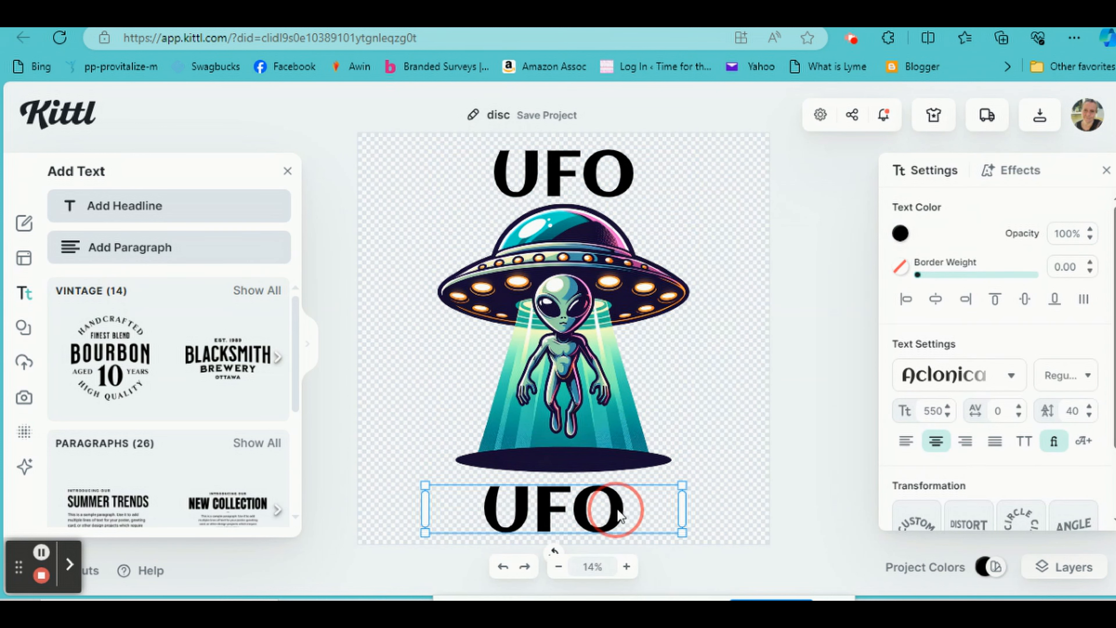
{"action": "double_click", "coordinate": [619, 509]}
{"action": "left_click_drag", "start_coordinate": [622, 511], "coordinate": [412, 497]}
{"action": "type", "text": "HUNTER"}
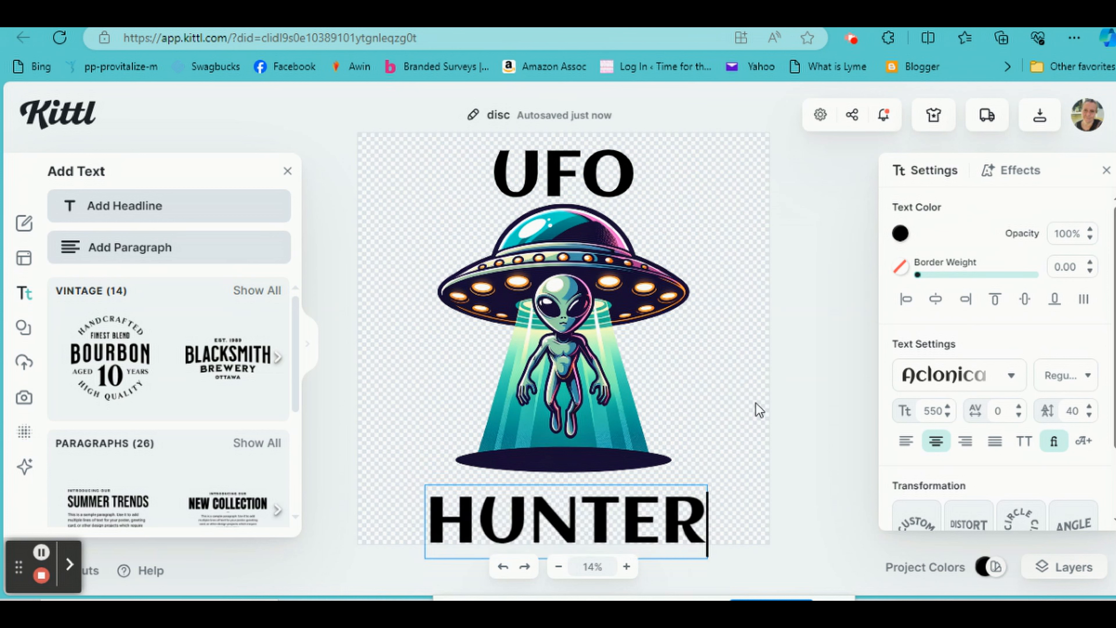
{"action": "left_click", "coordinate": [593, 539]}
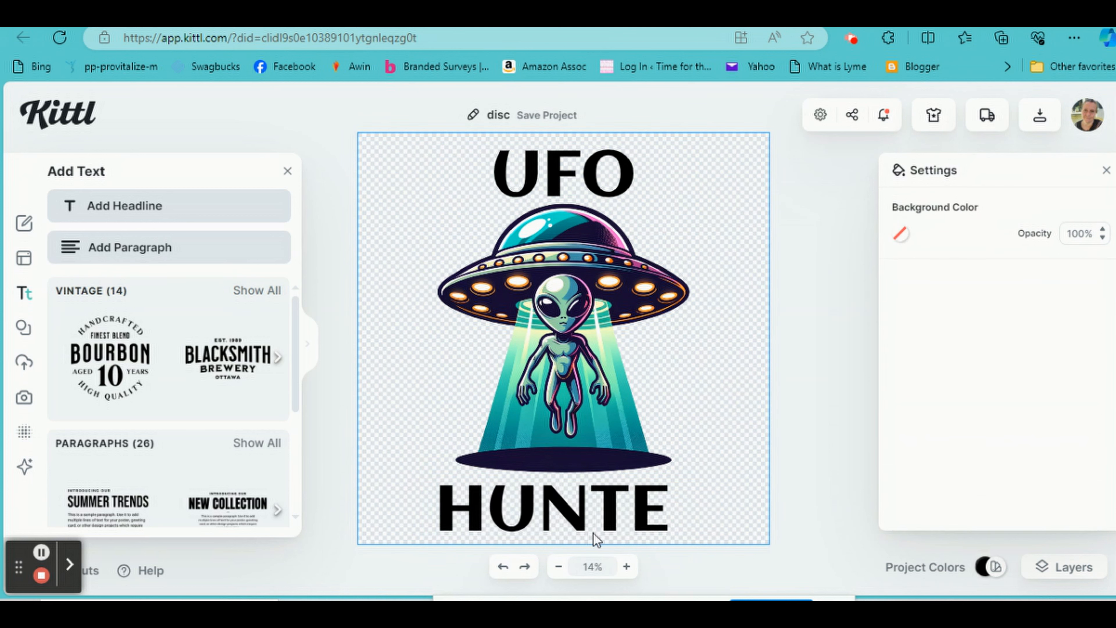
- Widen the HUNTER text box so the whole word fits on one line, move it slightly up, and centre it horizontally
{"action": "left_click", "coordinate": [670, 510]}
{"action": "left_click_drag", "start_coordinate": [683, 526], "coordinate": [768, 545]}
{"action": "left_click", "coordinate": [935, 299]}
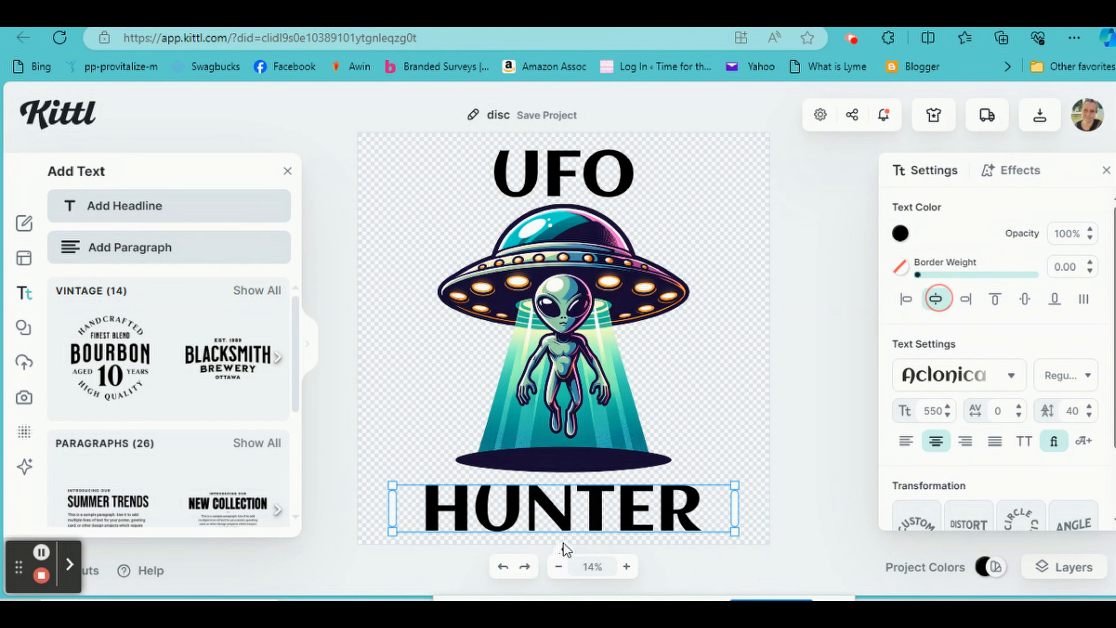
{"action": "left_click_drag", "start_coordinate": [572, 509], "coordinate": [568, 503]}
{"action": "left_click", "coordinate": [934, 298]}
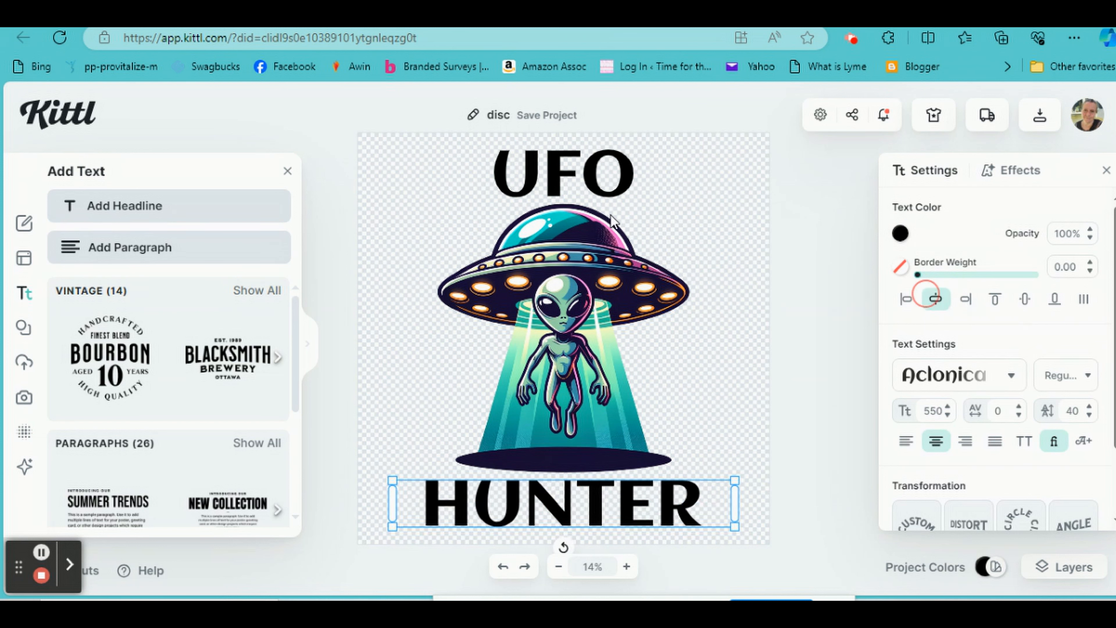
- Apply a Block Shadow to the UFO headline and set the shadow colour to teal 4ac3b7
{"action": "left_click", "coordinate": [559, 175]}
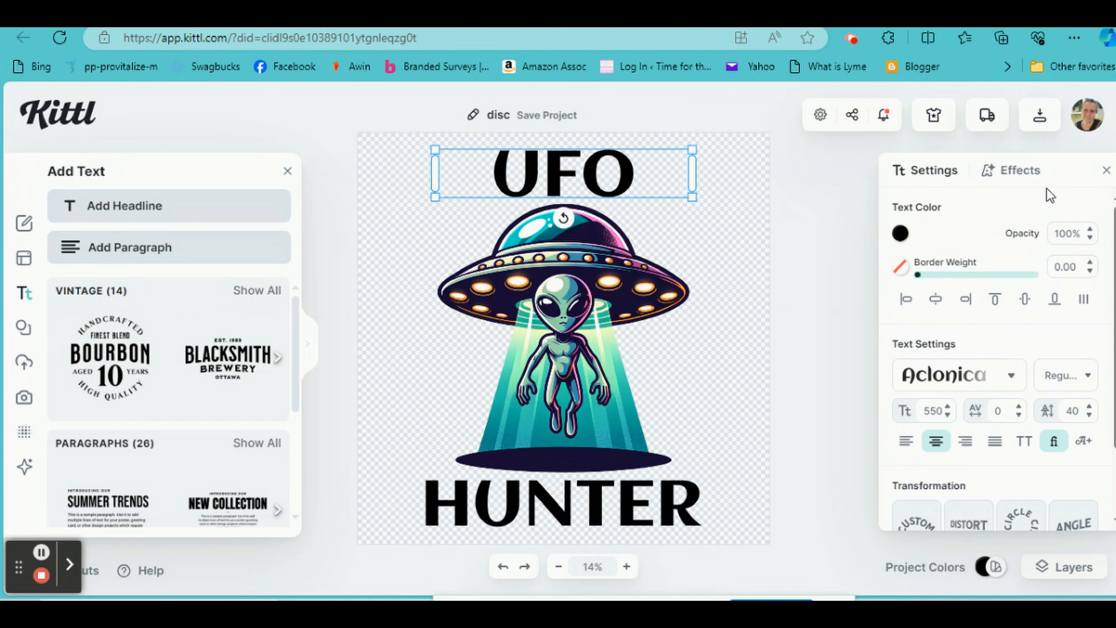
{"action": "left_click", "coordinate": [1011, 170]}
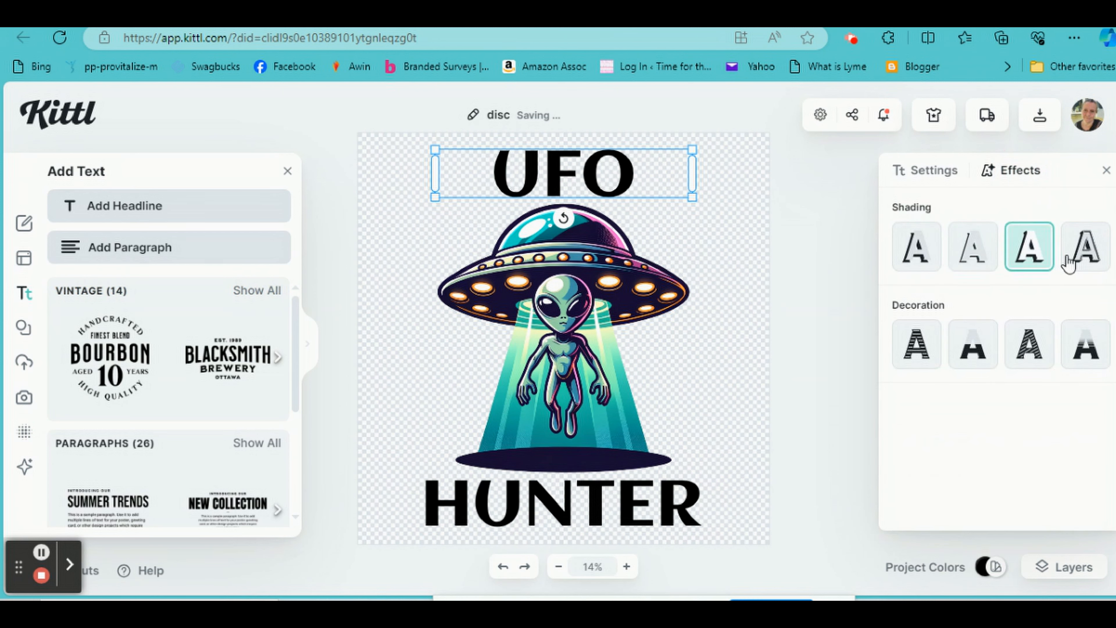
{"action": "left_click", "coordinate": [1021, 260]}
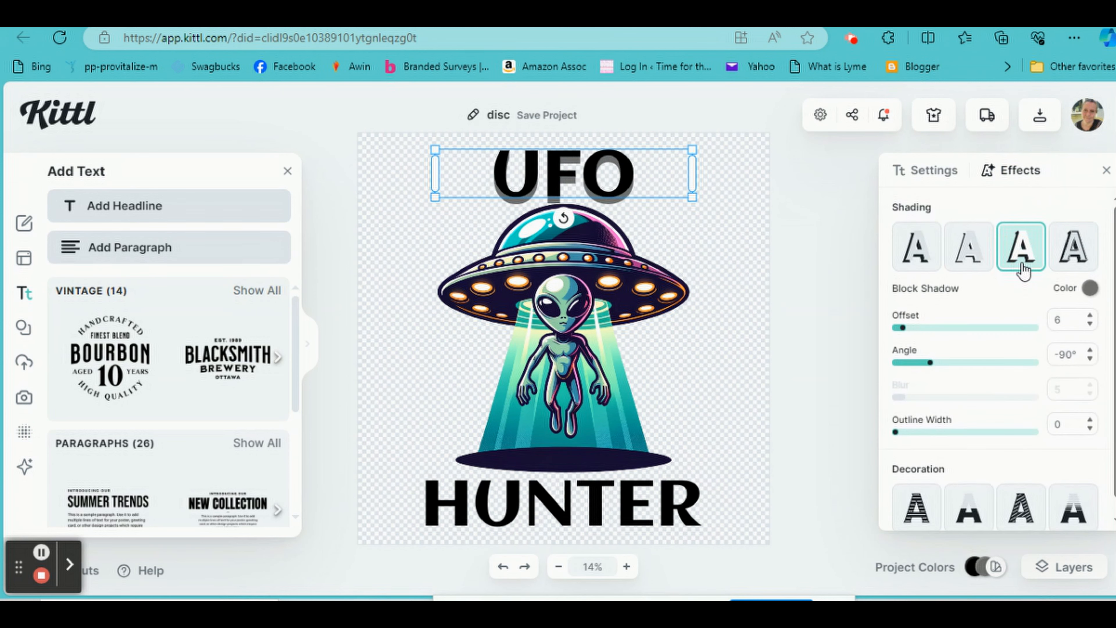
{"action": "left_click", "coordinate": [1090, 288]}
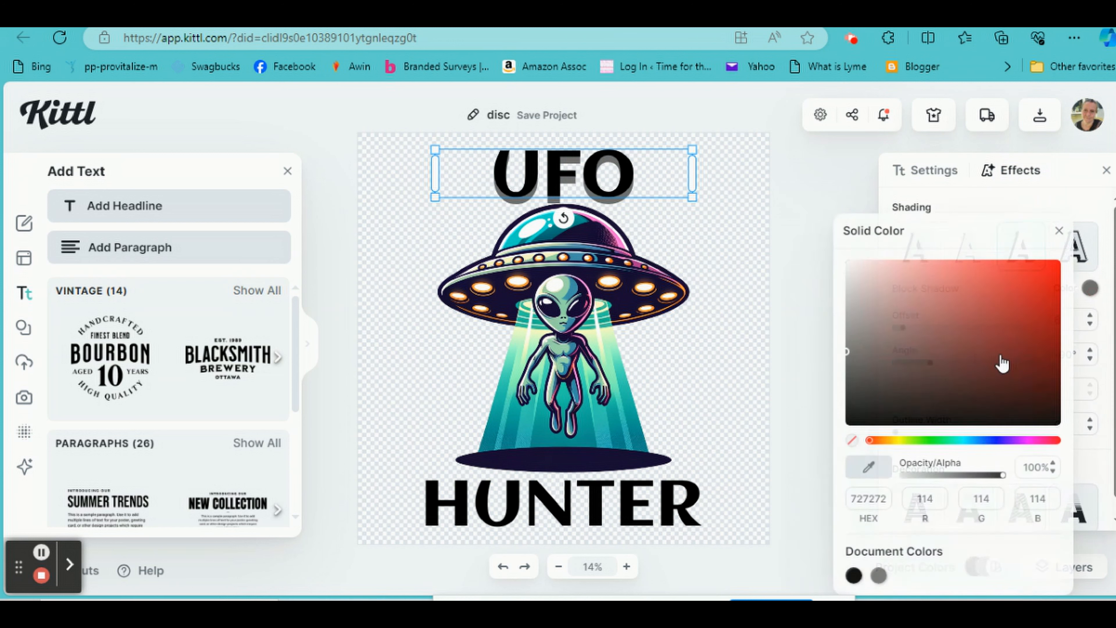
{"action": "left_click_drag", "start_coordinate": [938, 440], "coordinate": [963, 440]}
{"action": "left_click_drag", "start_coordinate": [992, 349], "coordinate": [980, 299]}
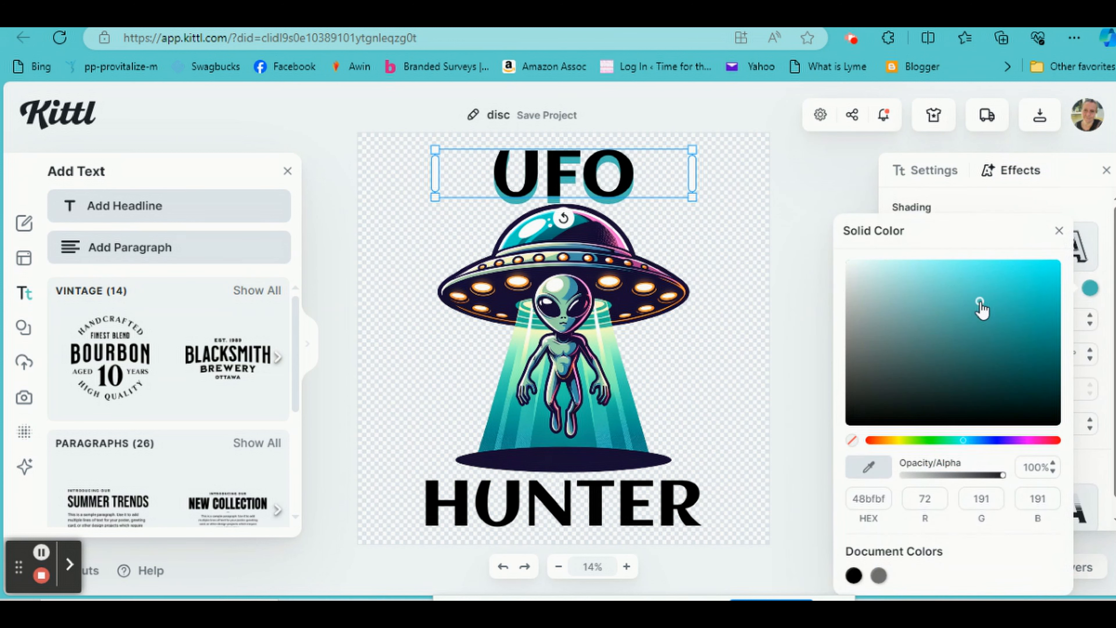
{"action": "left_click", "coordinate": [954, 440]}
{"action": "left_click_drag", "start_coordinate": [955, 442], "coordinate": [961, 444]}
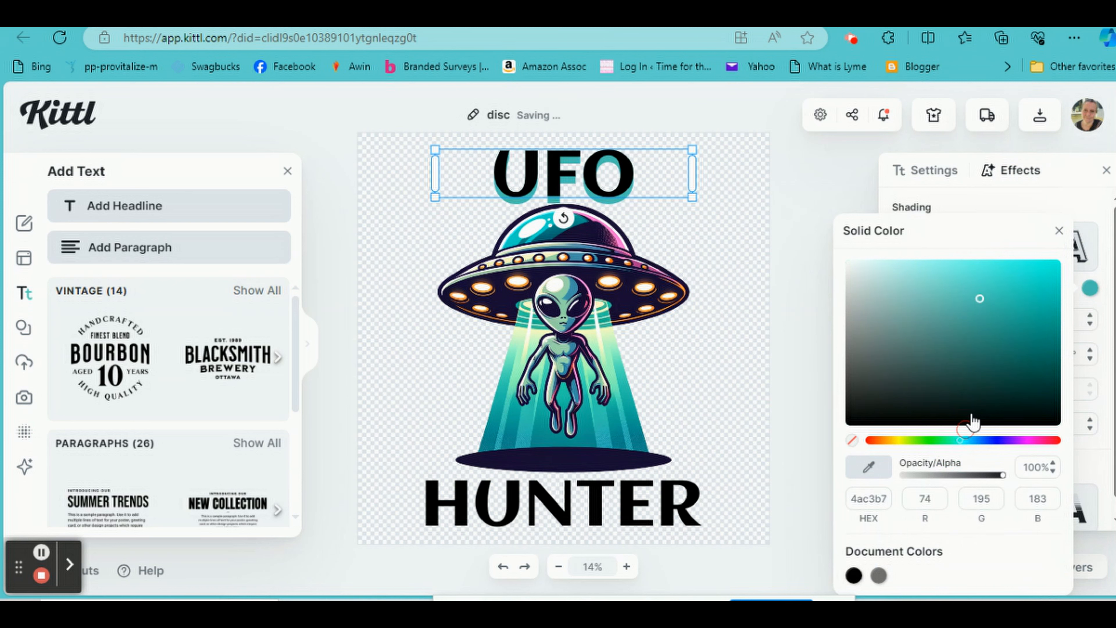
- Apply a Block Shadow to the HUNTER headline and set its colour to the document's teal 4ac3b7
{"action": "left_click", "coordinate": [664, 494]}
{"action": "left_click", "coordinate": [1023, 171]}
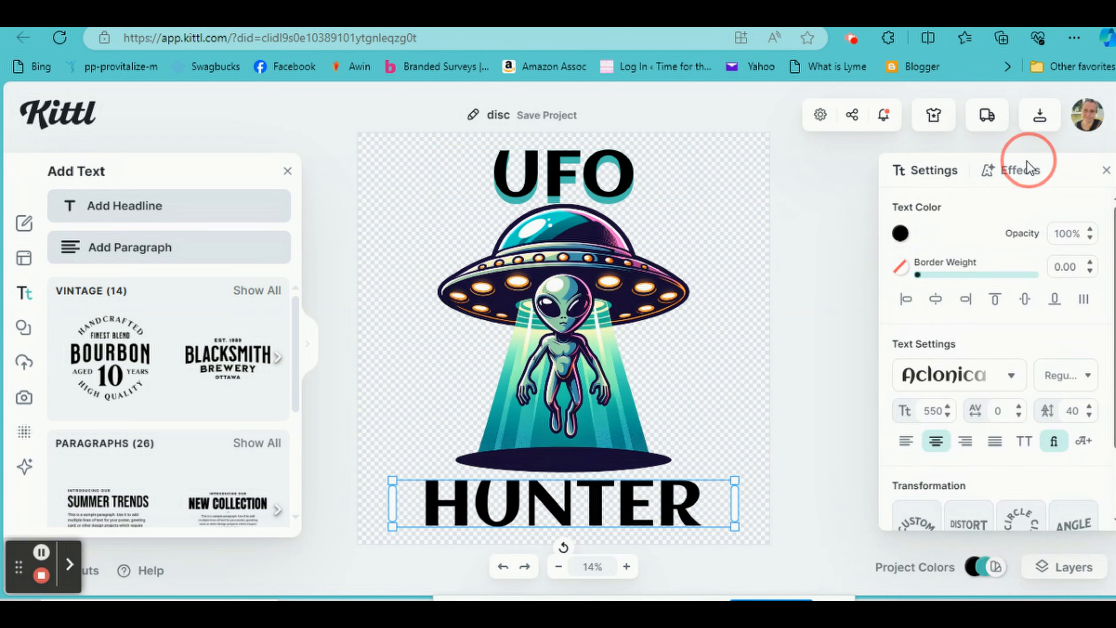
{"action": "left_click", "coordinate": [1030, 263]}
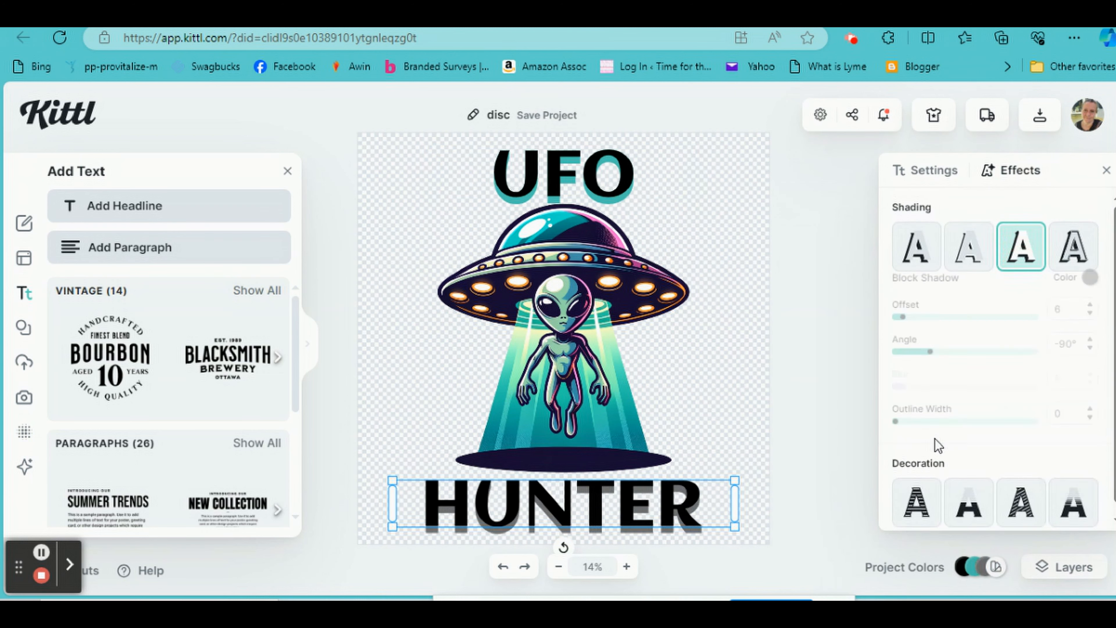
{"action": "scroll", "coordinate": [935, 442], "scroll_direction": "down", "scroll_amount": 1}
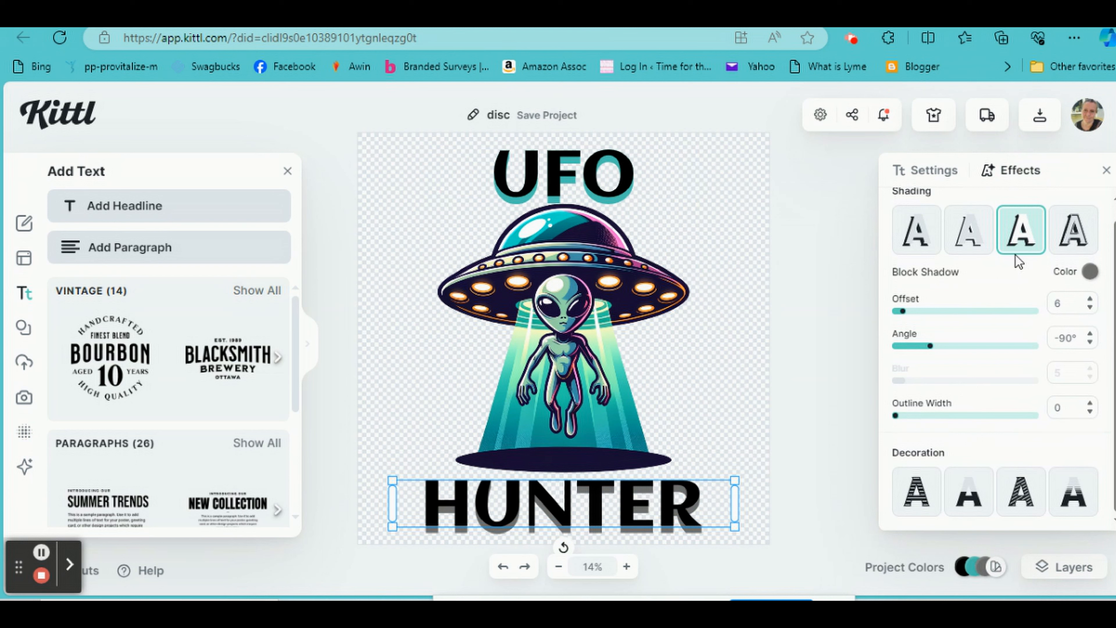
{"action": "left_click", "coordinate": [1090, 271]}
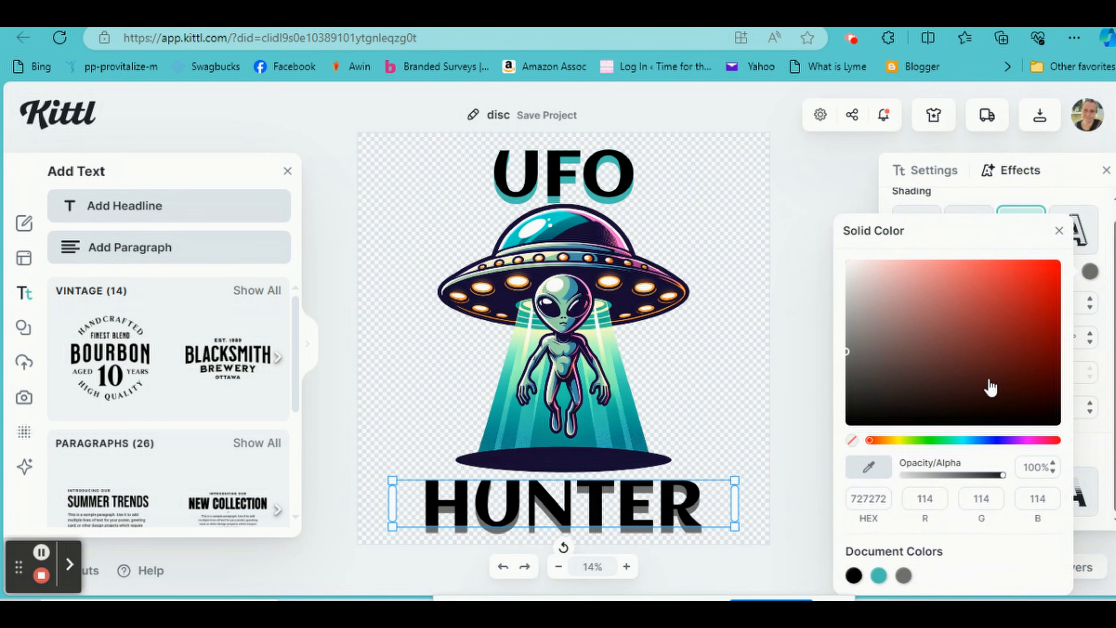
{"action": "left_click", "coordinate": [879, 576]}
{"action": "left_click", "coordinate": [879, 576]}
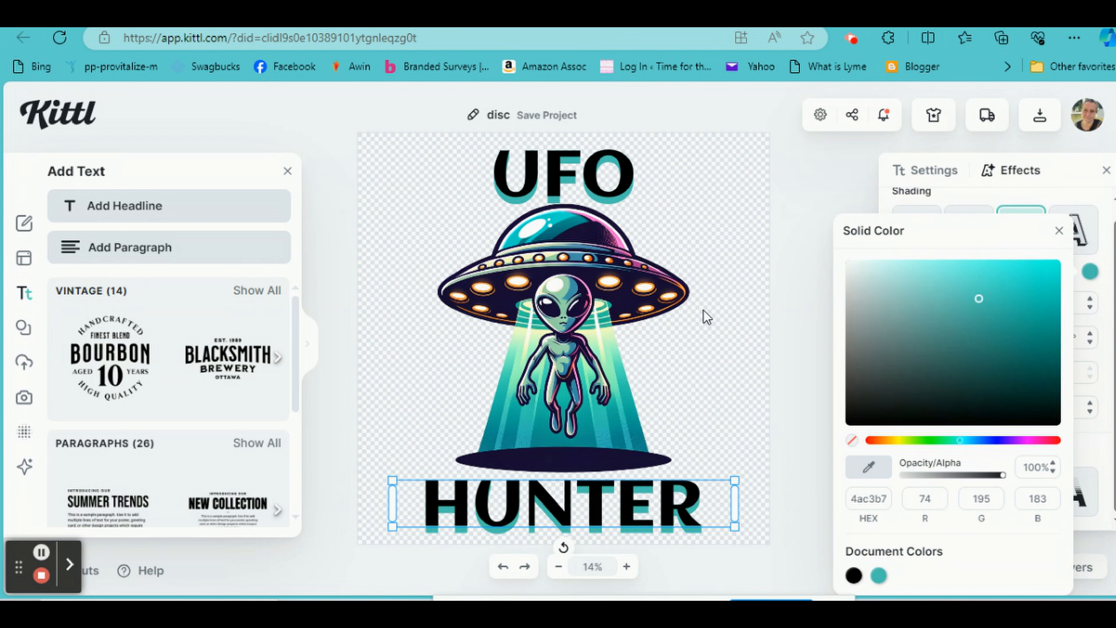
{"action": "left_click", "coordinate": [702, 310]}
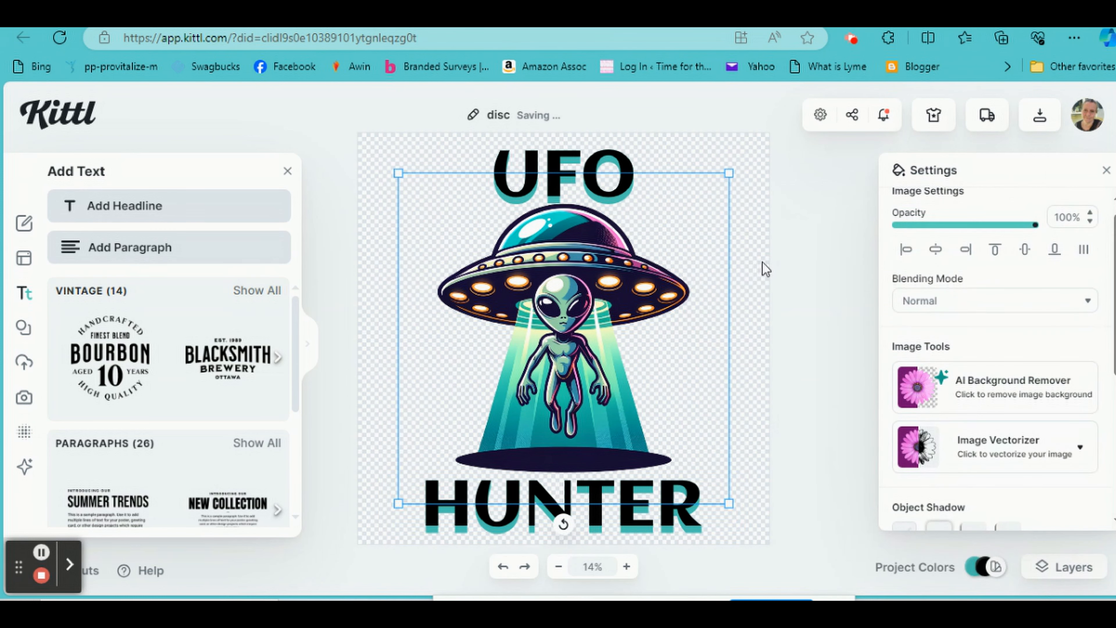
- Switch the UFO headline's shading to Detailed 3d Shadow
{"action": "left_click", "coordinate": [563, 173]}
{"action": "left_click", "coordinate": [1025, 172]}
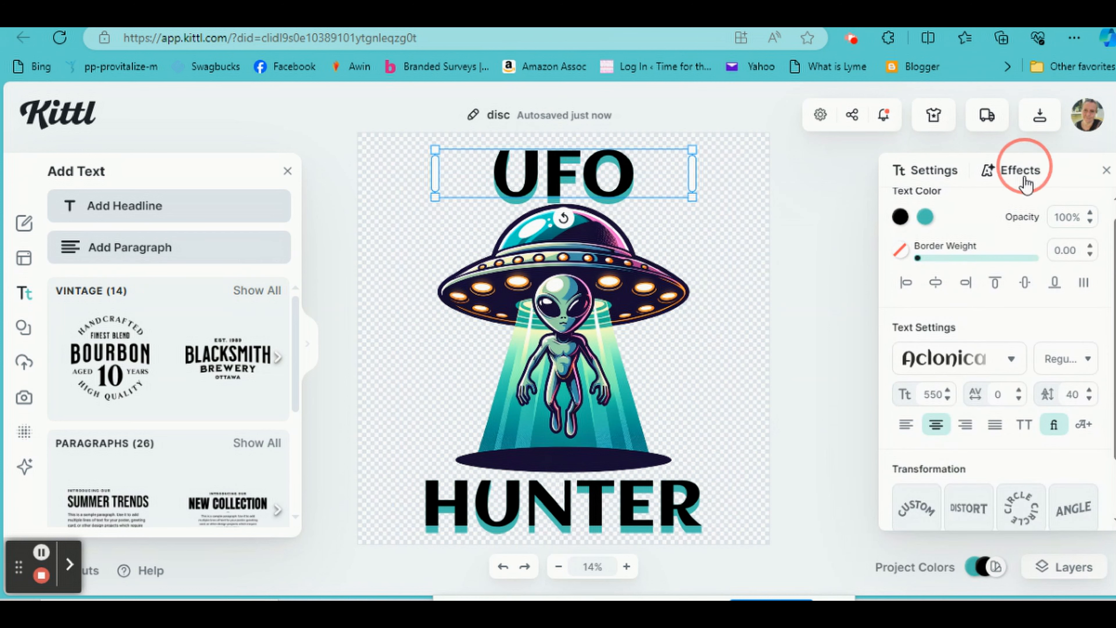
{"action": "left_click", "coordinate": [1071, 235]}
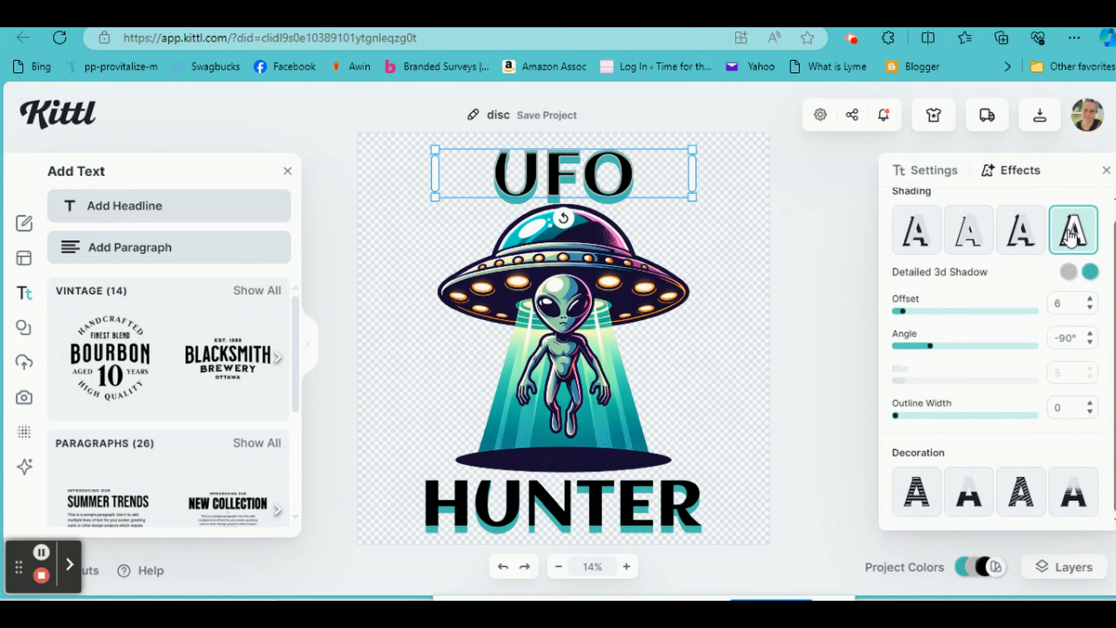
- Try the different decoration styles on the UFO headline, leaving decoration turned off
{"action": "left_click", "coordinate": [1073, 495]}
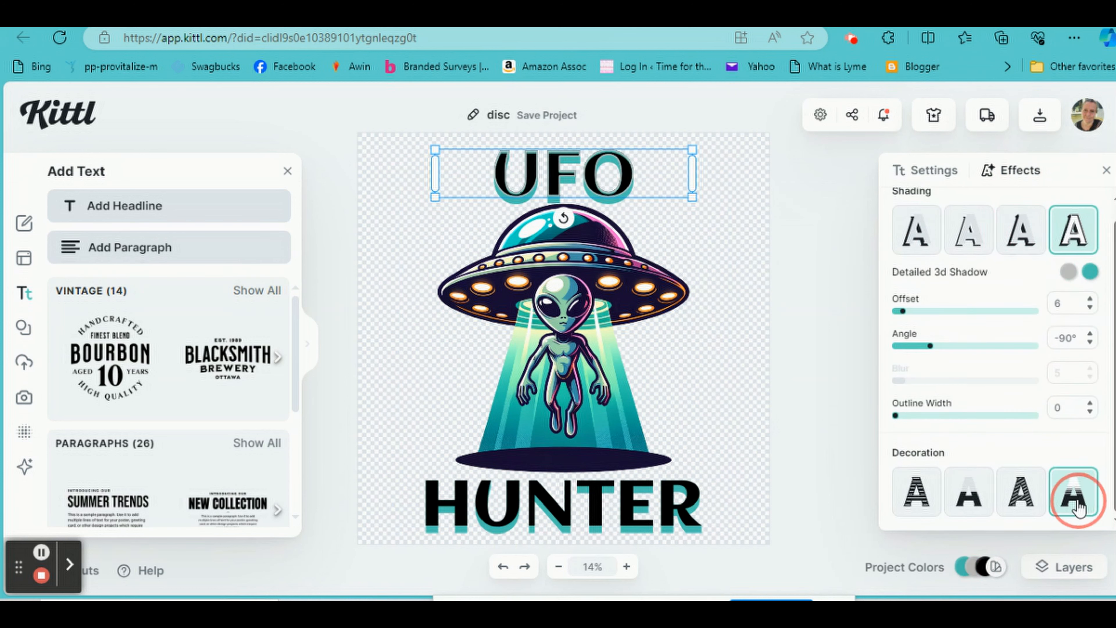
{"action": "left_click", "coordinate": [1030, 507]}
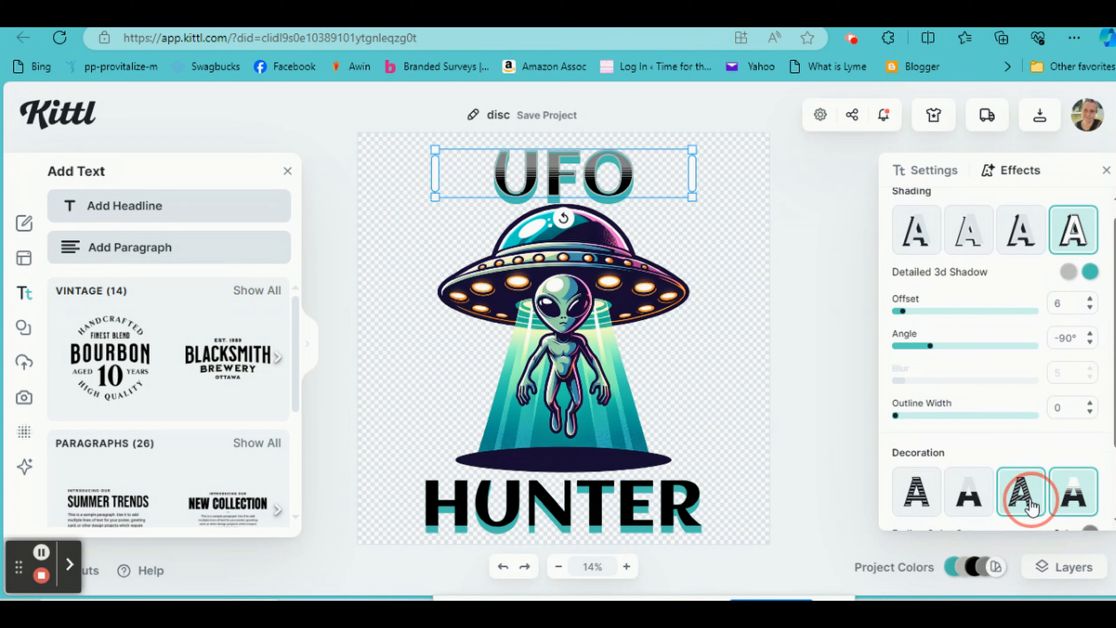
{"action": "left_click", "coordinate": [989, 508]}
{"action": "left_click", "coordinate": [929, 498]}
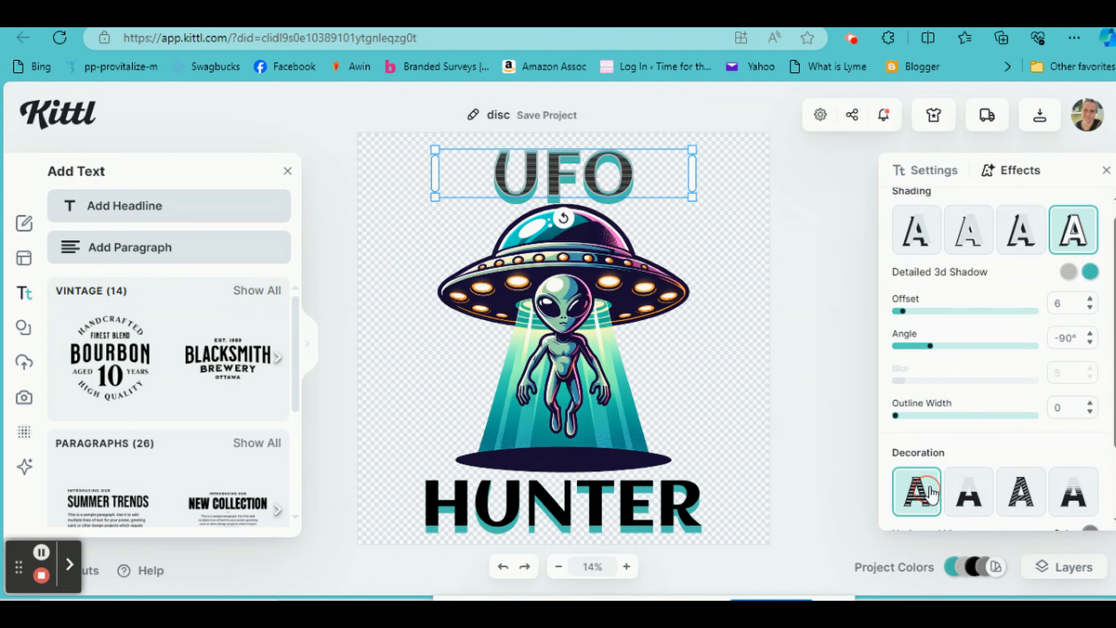
{"action": "left_click", "coordinate": [919, 495]}
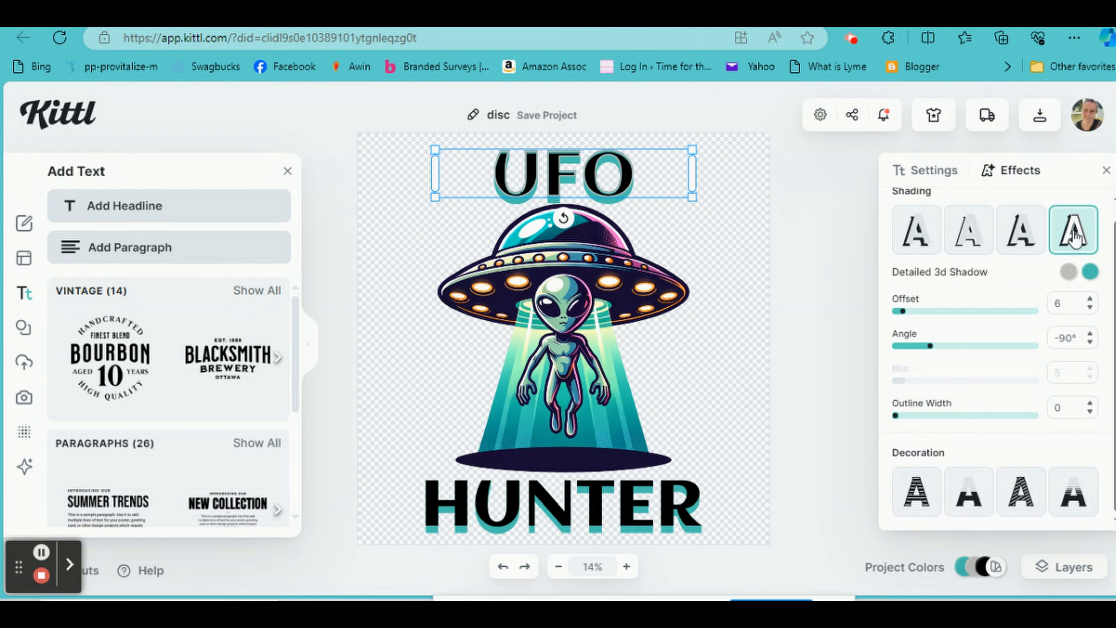
{"action": "left_click", "coordinate": [766, 259]}
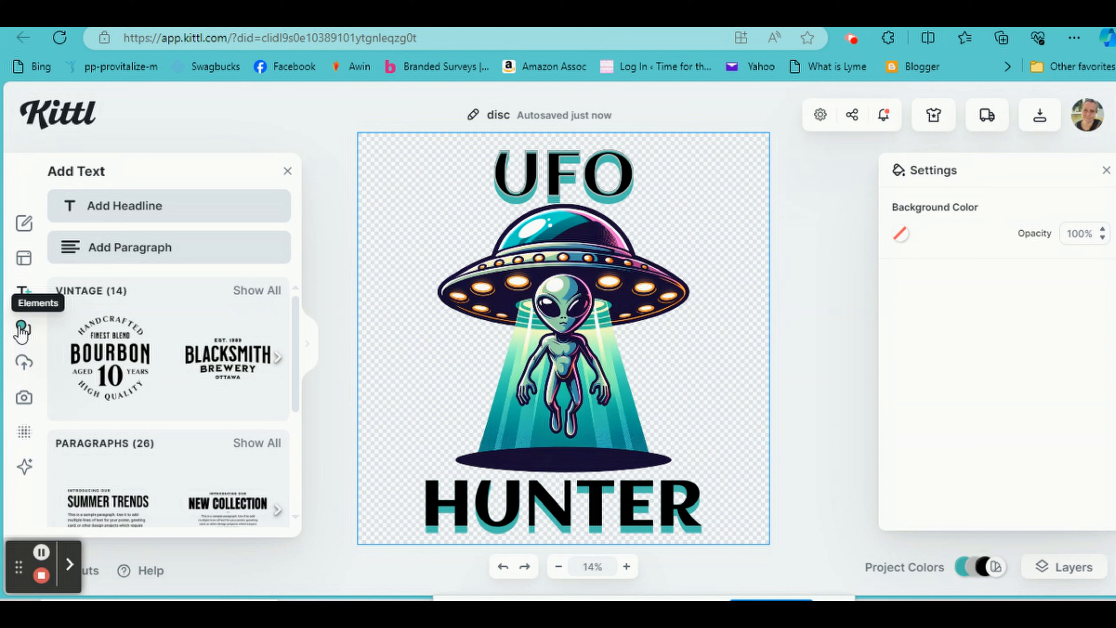
- Search the elements for stars and place the yellow starburst at reduced size beside the UFO headline, above the saucer's right edge
{"action": "left_click", "coordinate": [26, 336]}
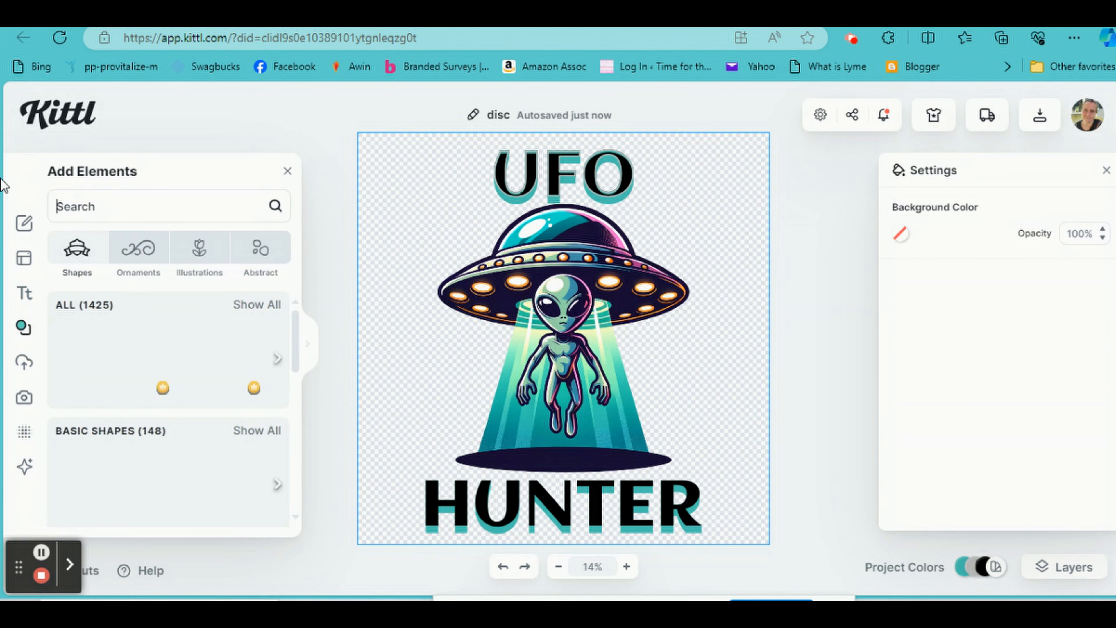
{"action": "type", "text": "star"}
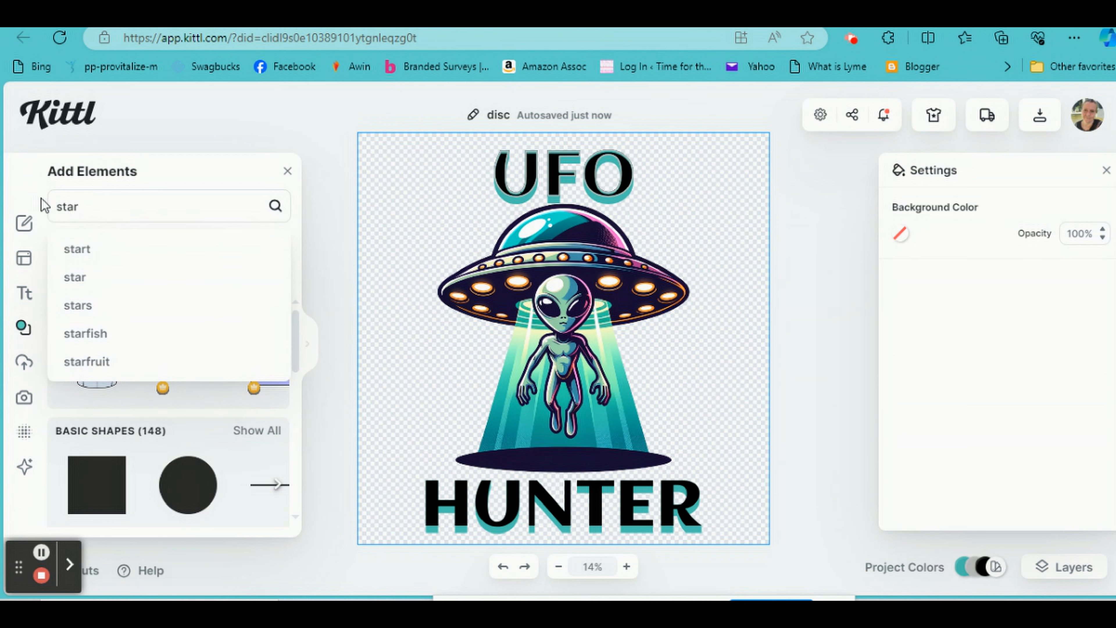
{"action": "type", "text": "s"}
{"action": "key", "text": "Return"}
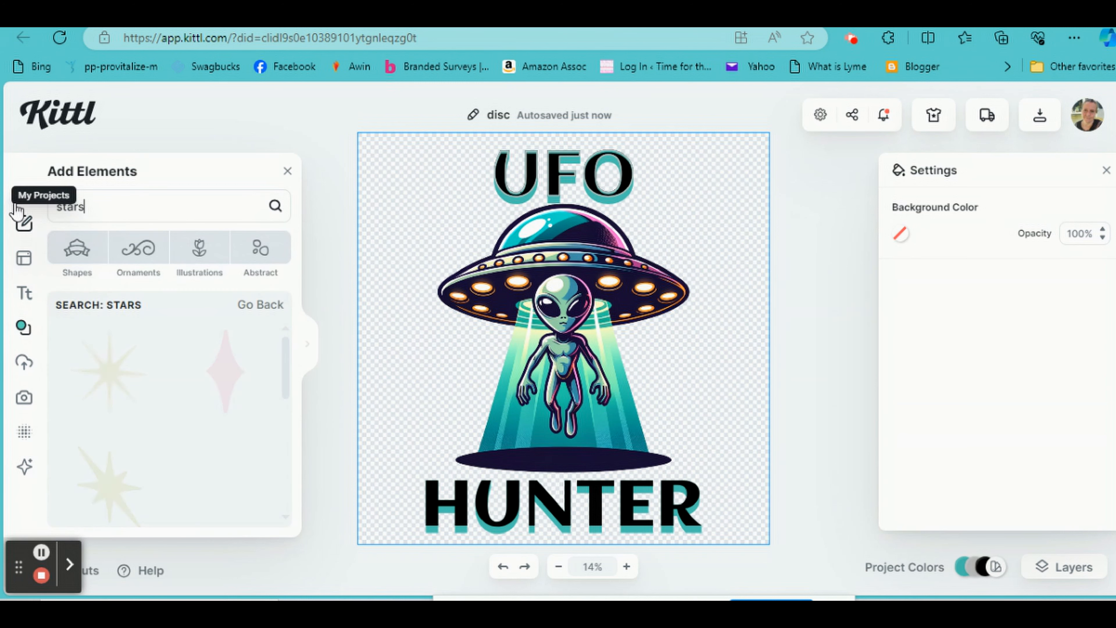
{"action": "scroll", "coordinate": [162, 368], "scroll_direction": "down", "scroll_amount": 2}
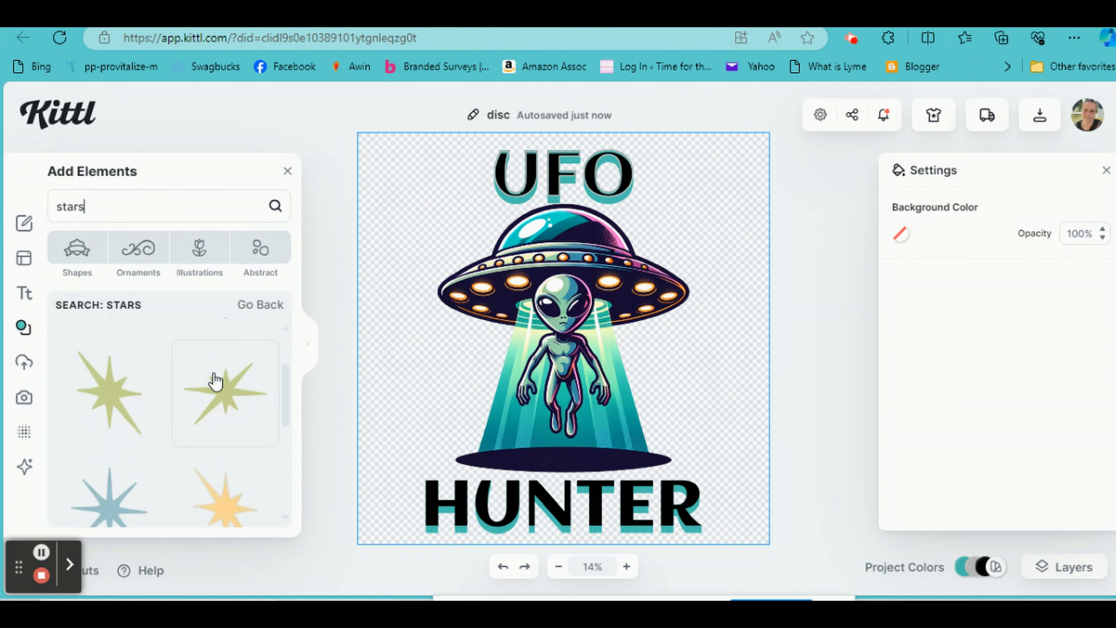
{"action": "scroll", "coordinate": [219, 385], "scroll_direction": "down", "scroll_amount": 1}
{"action": "left_click", "coordinate": [229, 491]}
{"action": "left_click_drag", "start_coordinate": [587, 336], "coordinate": [729, 252]}
{"action": "left_click_drag", "start_coordinate": [760, 318], "coordinate": [734, 286]}
- Recolour the starburst with a teal 4ac3b7 fill and a black outline
{"action": "left_click", "coordinate": [925, 240]}
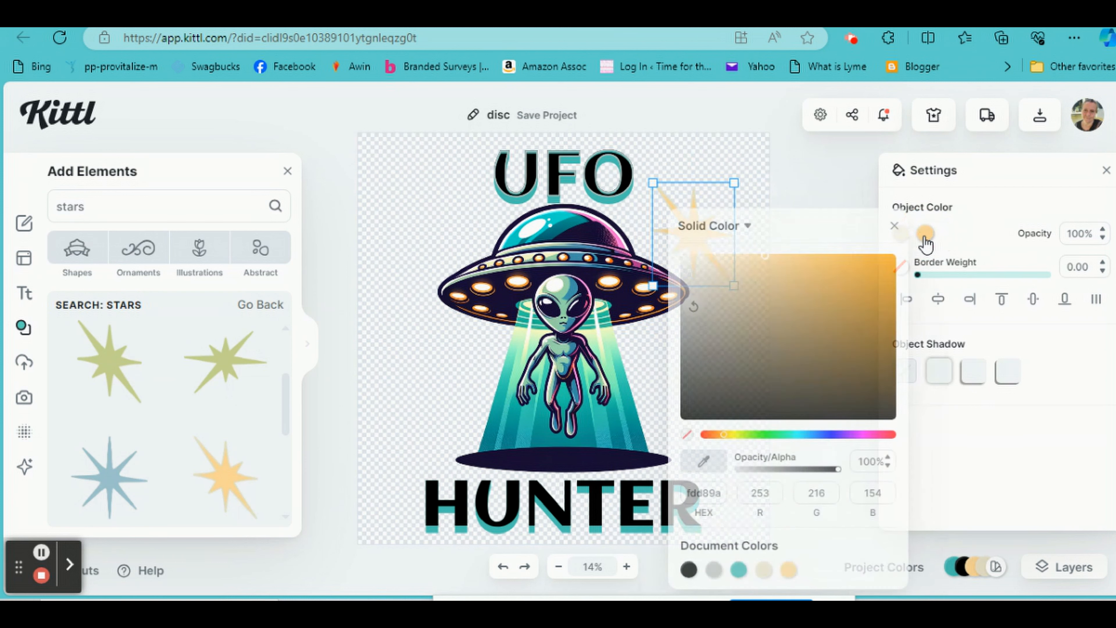
{"action": "left_click", "coordinate": [739, 569]}
{"action": "left_click", "coordinate": [739, 570]}
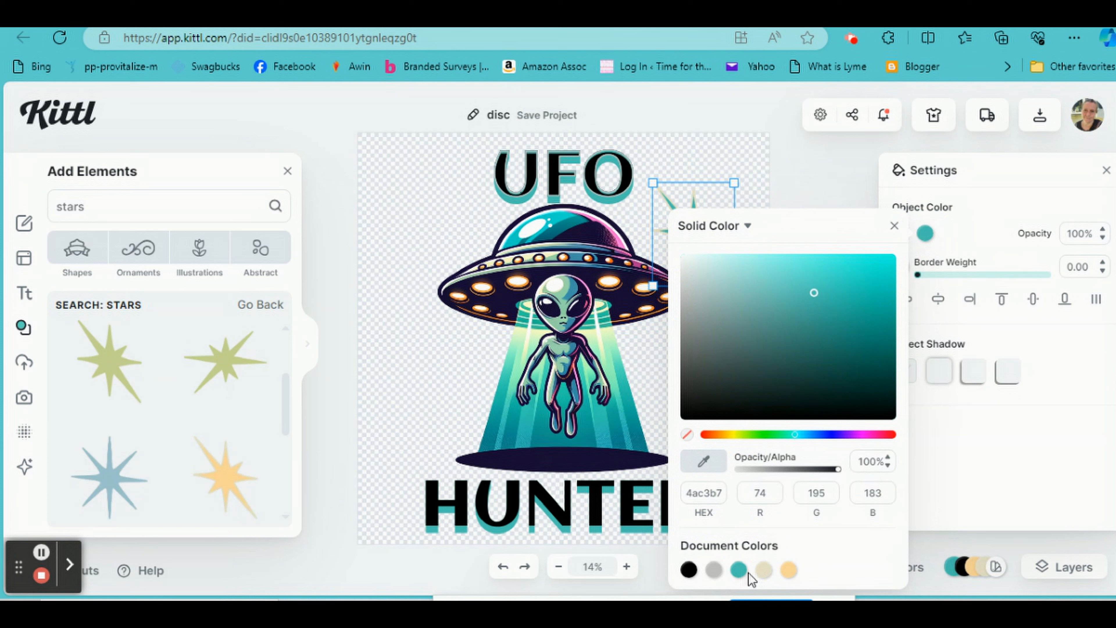
{"action": "left_click", "coordinate": [945, 227]}
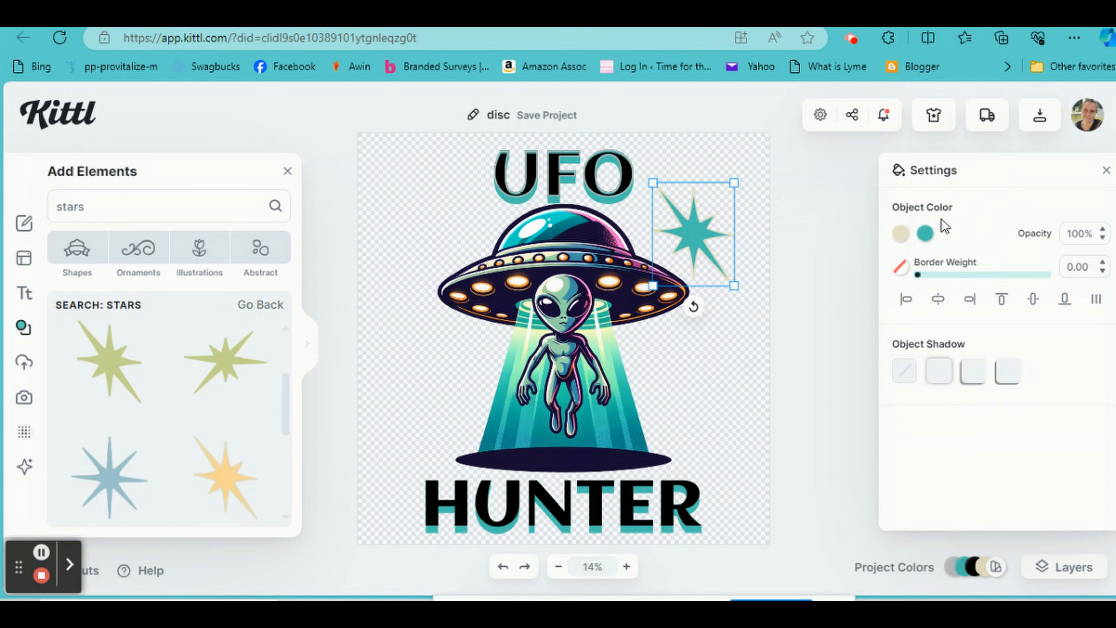
{"action": "left_click", "coordinate": [899, 234]}
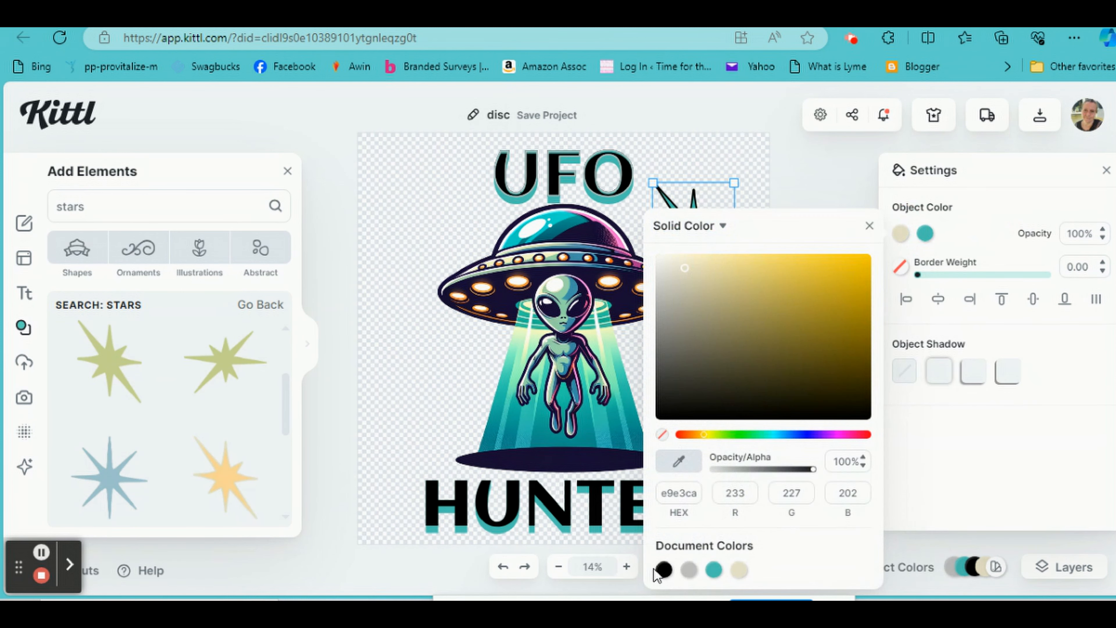
{"action": "left_click", "coordinate": [664, 570]}
{"action": "left_click", "coordinate": [594, 364]}
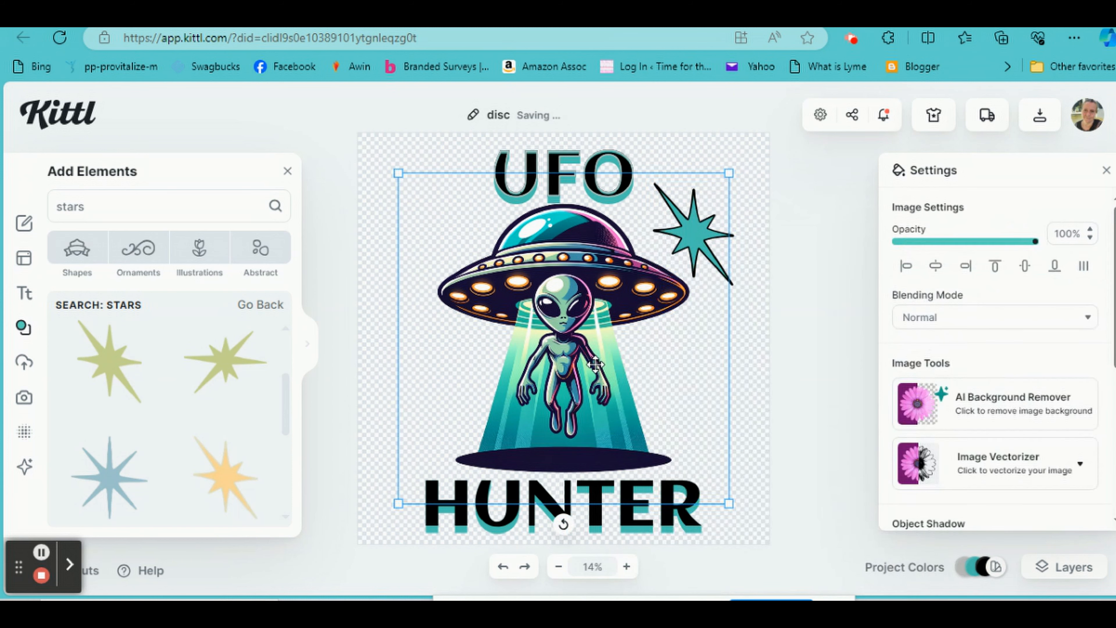
- Delete the starburst beside the UFO headline
{"action": "left_click", "coordinate": [709, 237]}
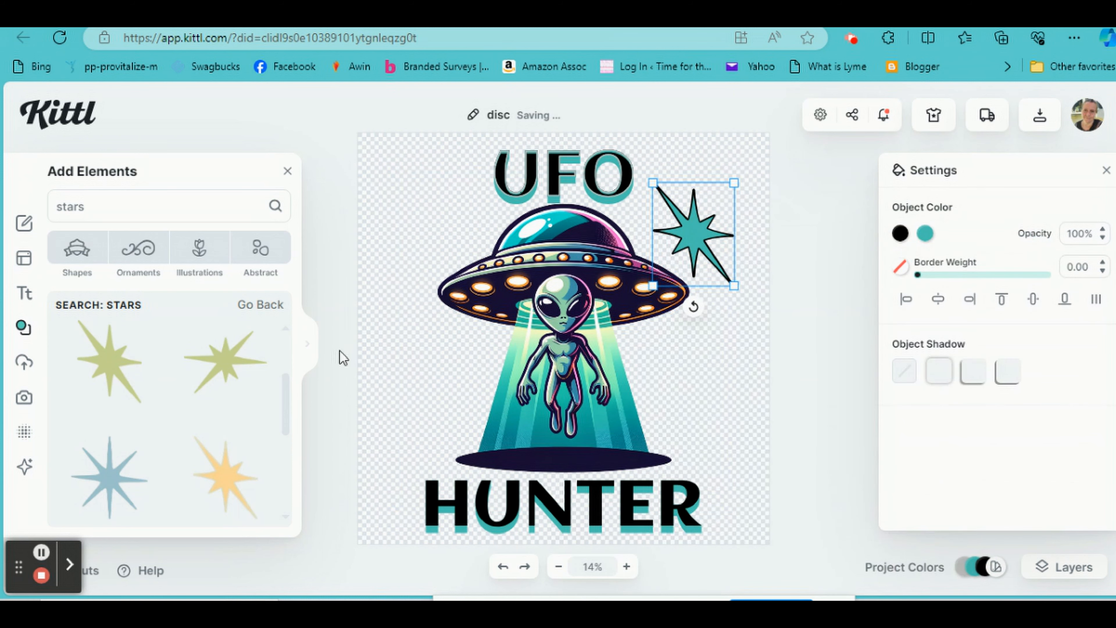
{"action": "right_click", "coordinate": [711, 242]}
{"action": "left_click", "coordinate": [758, 301]}
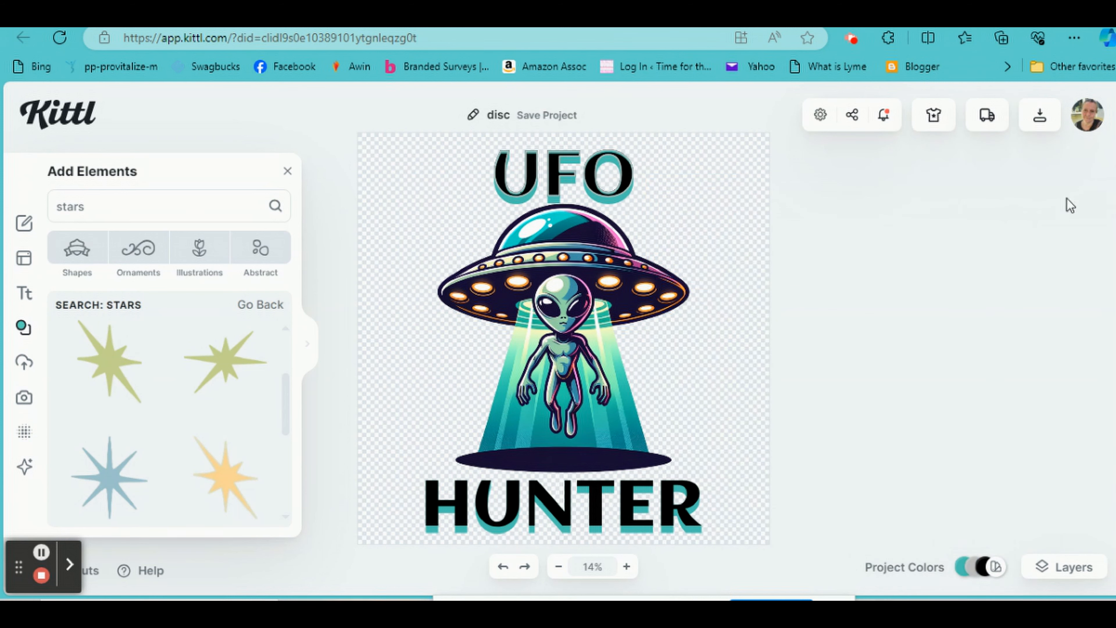
- Download the design as a PNG at 3500 × 3500 px and 300 DPI with quality optimization on
{"action": "left_click", "coordinate": [1041, 117]}
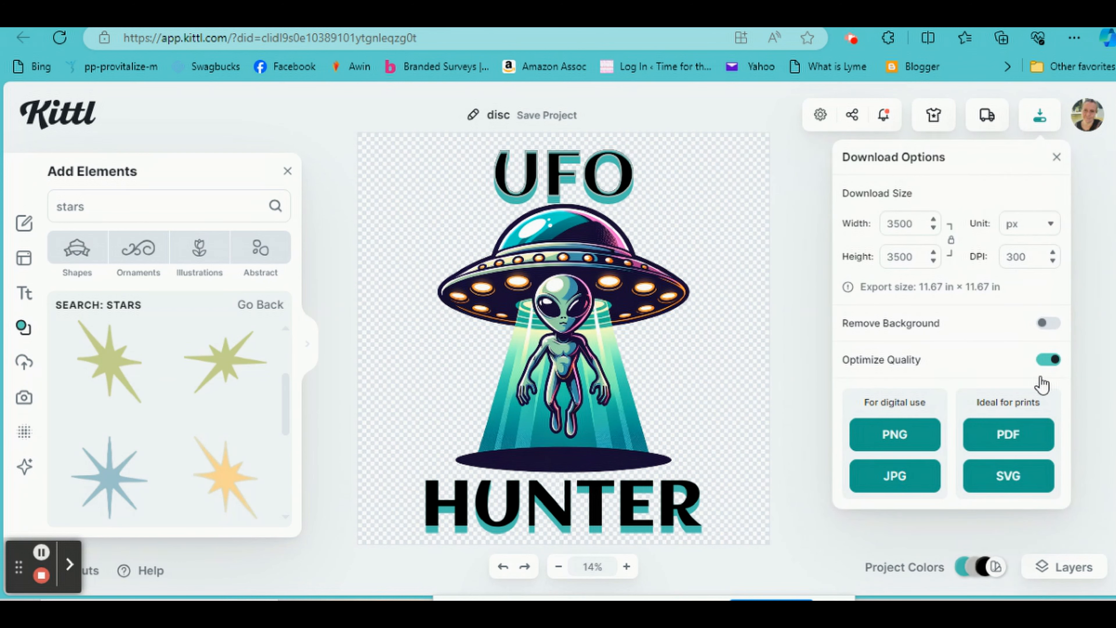
{"action": "left_click", "coordinate": [877, 435]}
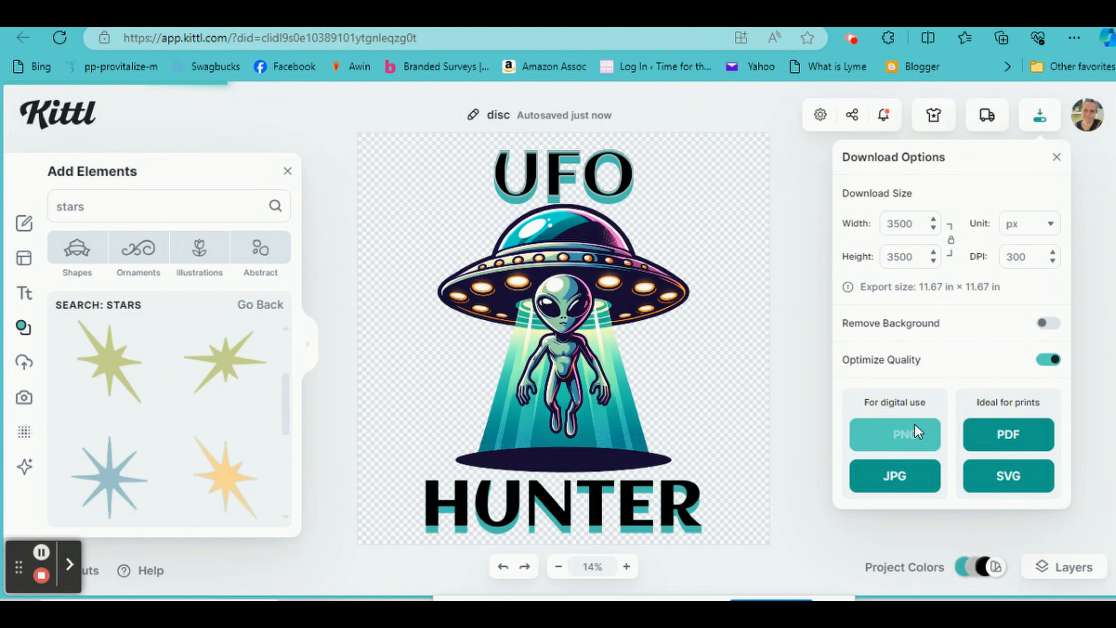
- Rename the project UFO Hunter and download it as a 3500 × 3500 px PNG at 300 DPI
{"action": "left_click", "coordinate": [514, 123]}
{"action": "left_click", "coordinate": [512, 118]}
{"action": "double_click", "coordinate": [489, 115]}
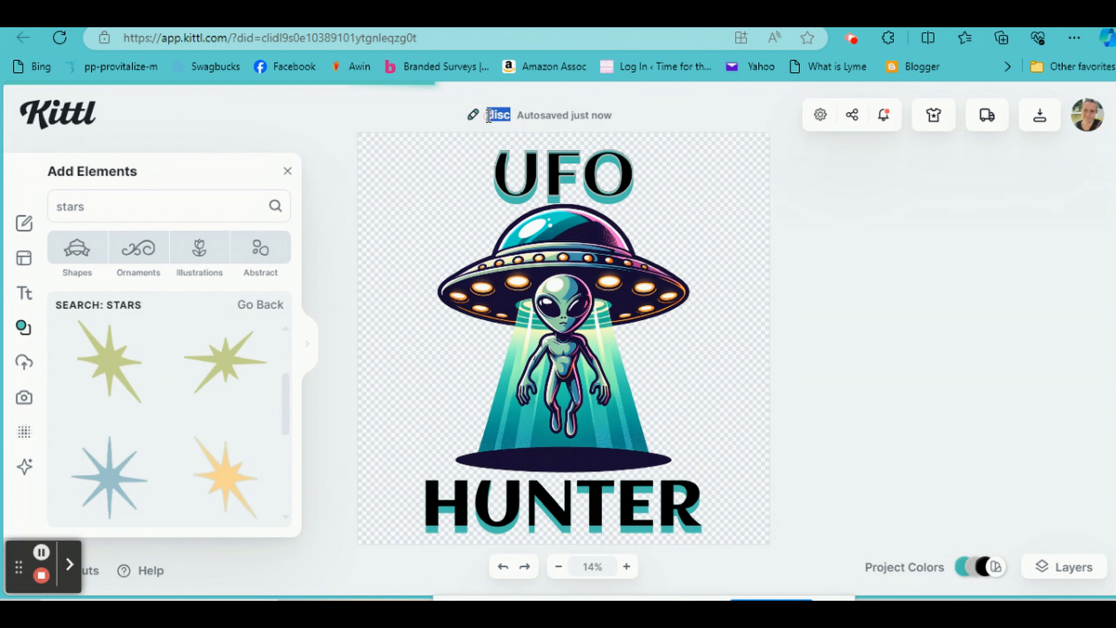
{"action": "type", "text": "O Hunter"}
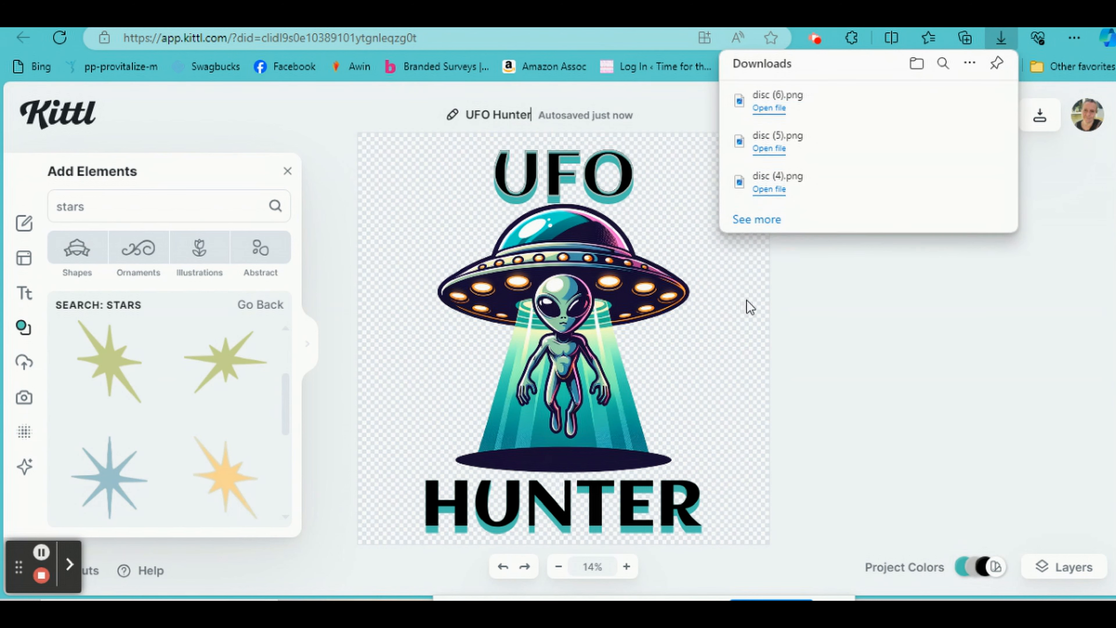
{"action": "left_click", "coordinate": [1041, 116]}
{"action": "left_click", "coordinate": [897, 444]}
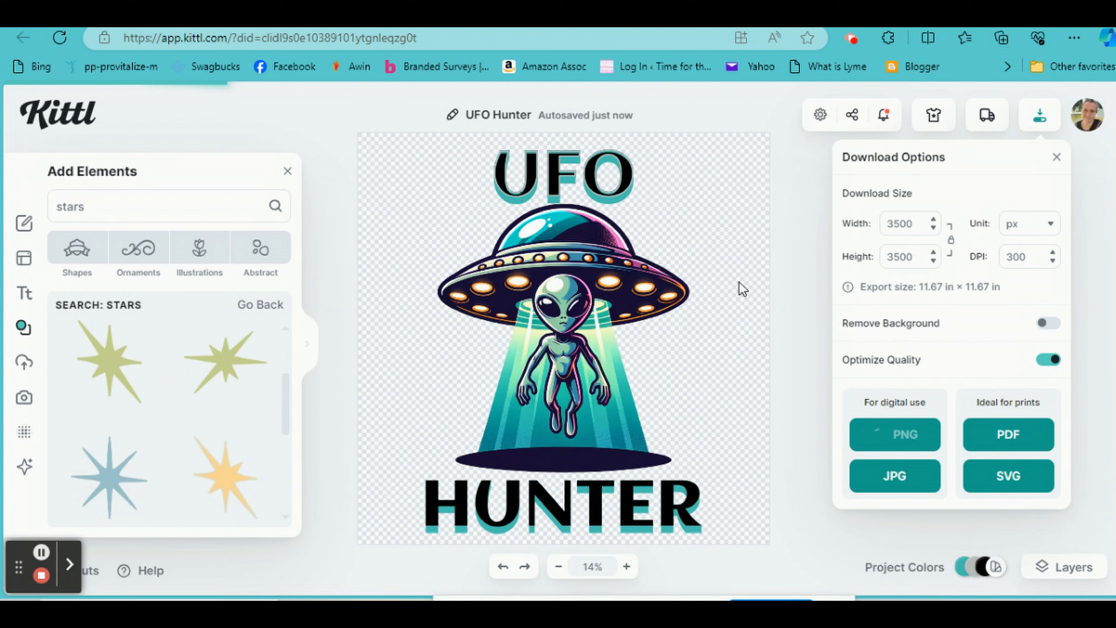
- Replace the UFO headline's Detailed 3d Shadow with a teal Block Shadow to match the HUNTER headline
{"action": "left_click", "coordinate": [561, 176]}
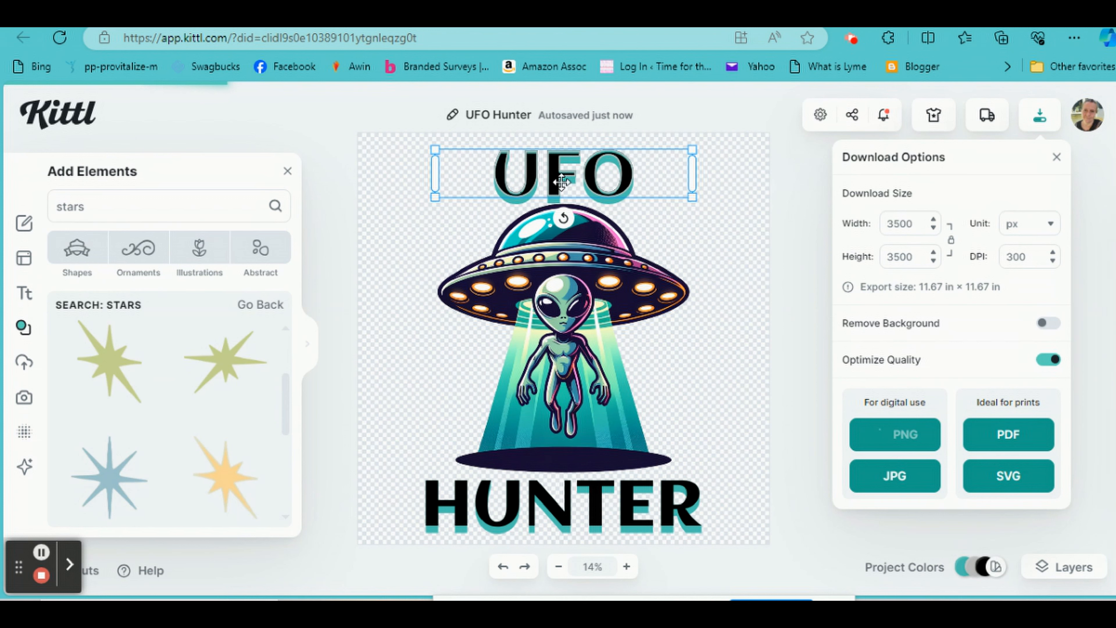
{"action": "scroll", "coordinate": [1067, 275], "scroll_direction": "down", "scroll_amount": 1}
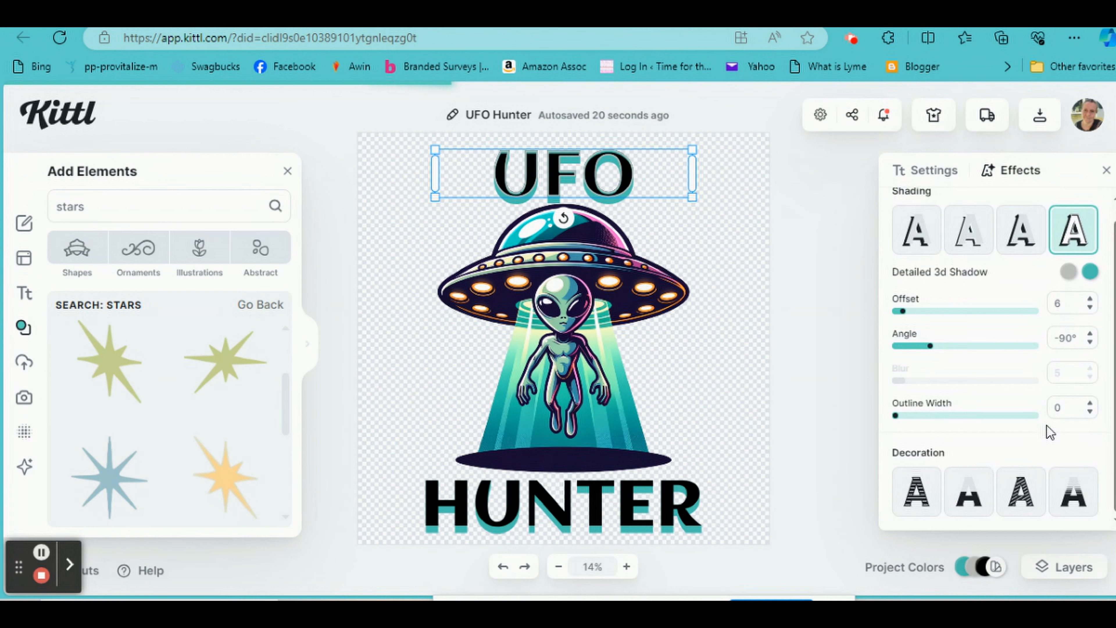
{"action": "left_click", "coordinate": [1094, 231]}
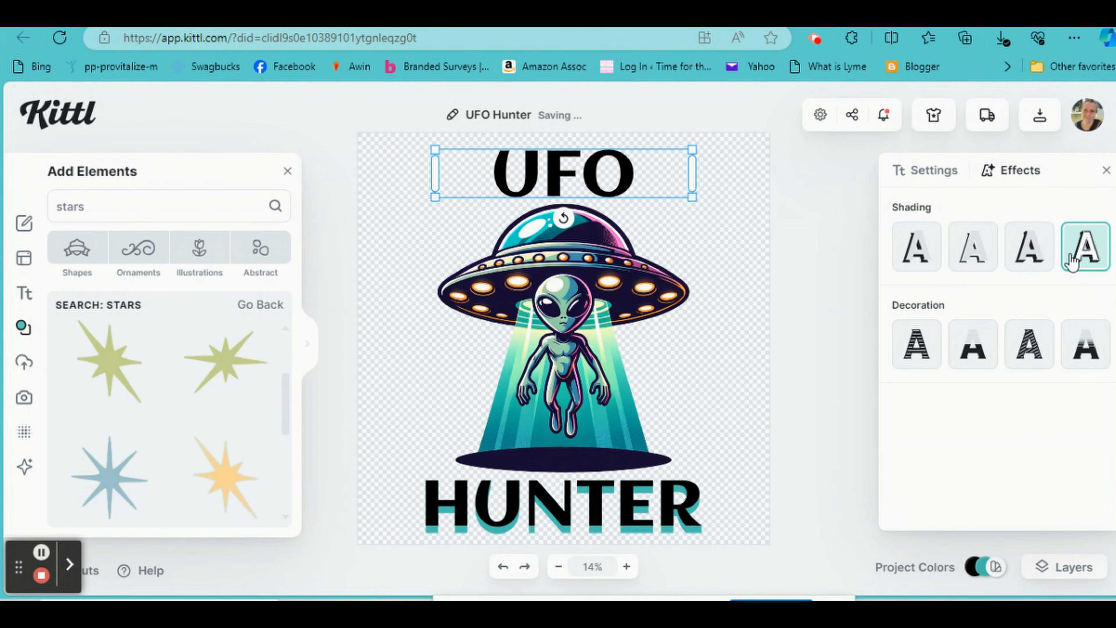
{"action": "left_click", "coordinate": [1027, 258]}
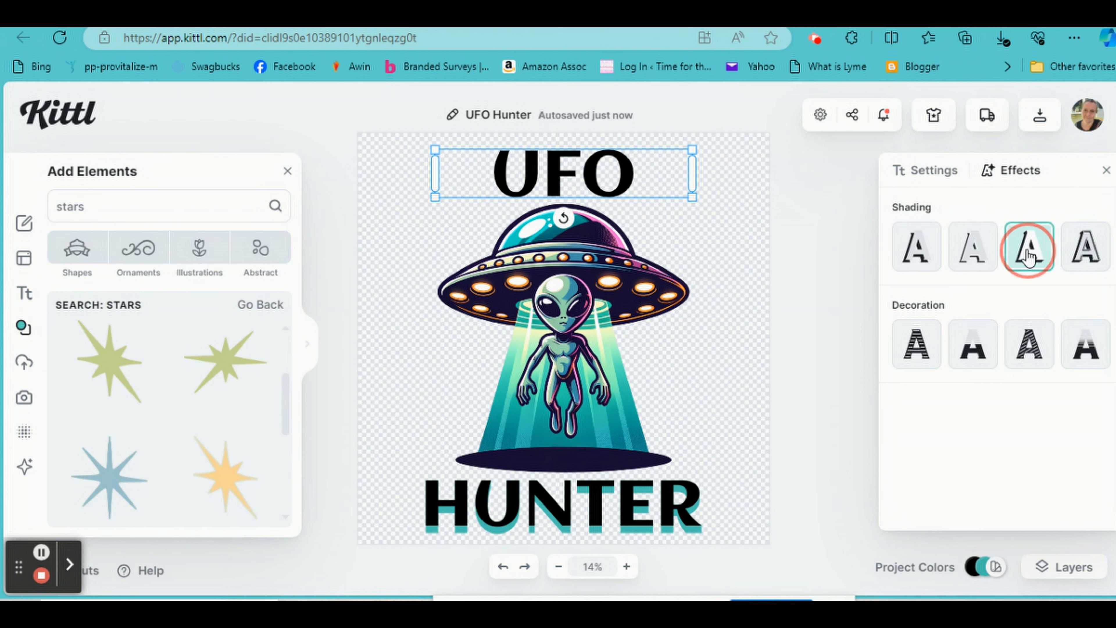
{"action": "left_click", "coordinate": [811, 275]}
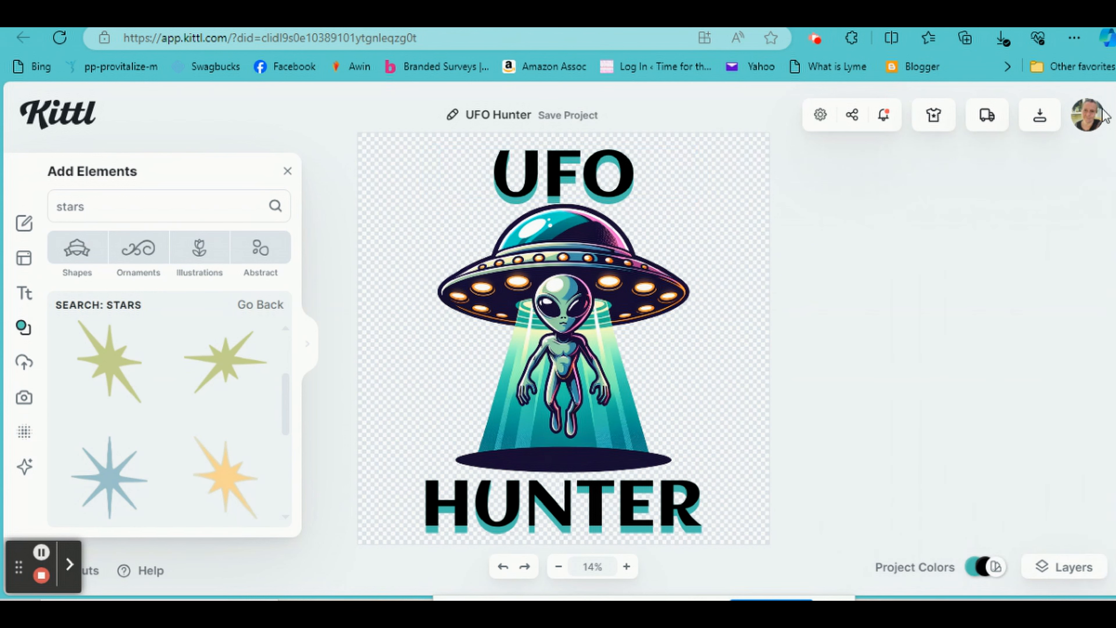
- Download the updated UFO Hunter design as a 3500 × 3500 px PNG at 300 DPI with quality optimization on
{"action": "left_click", "coordinate": [1039, 116]}
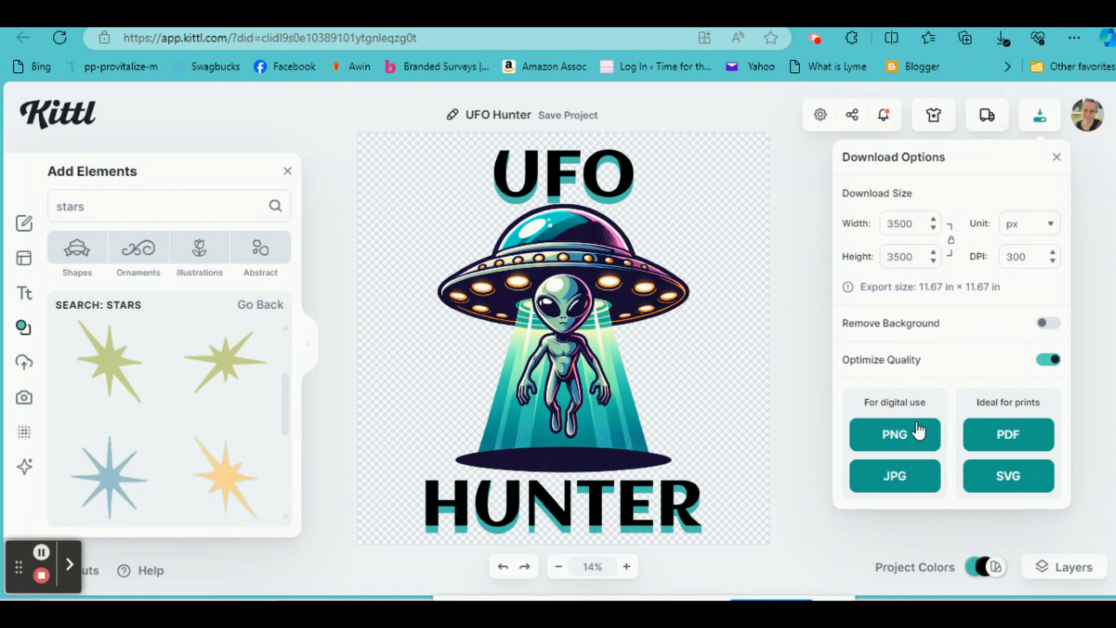
{"action": "left_click", "coordinate": [913, 433]}
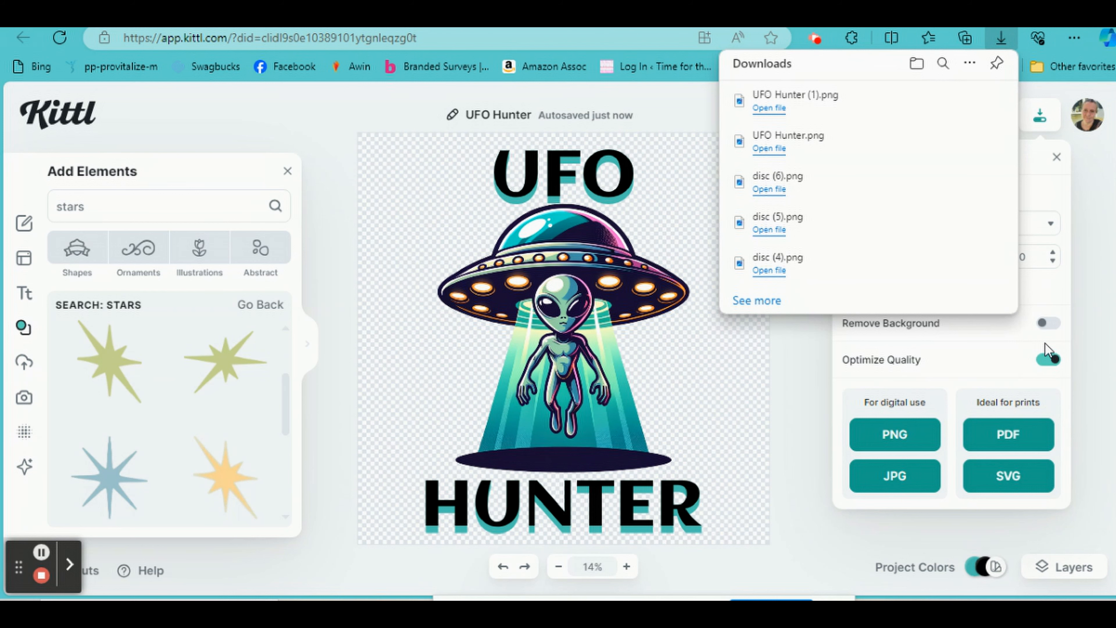
{"action": "left_click", "coordinate": [796, 468]}
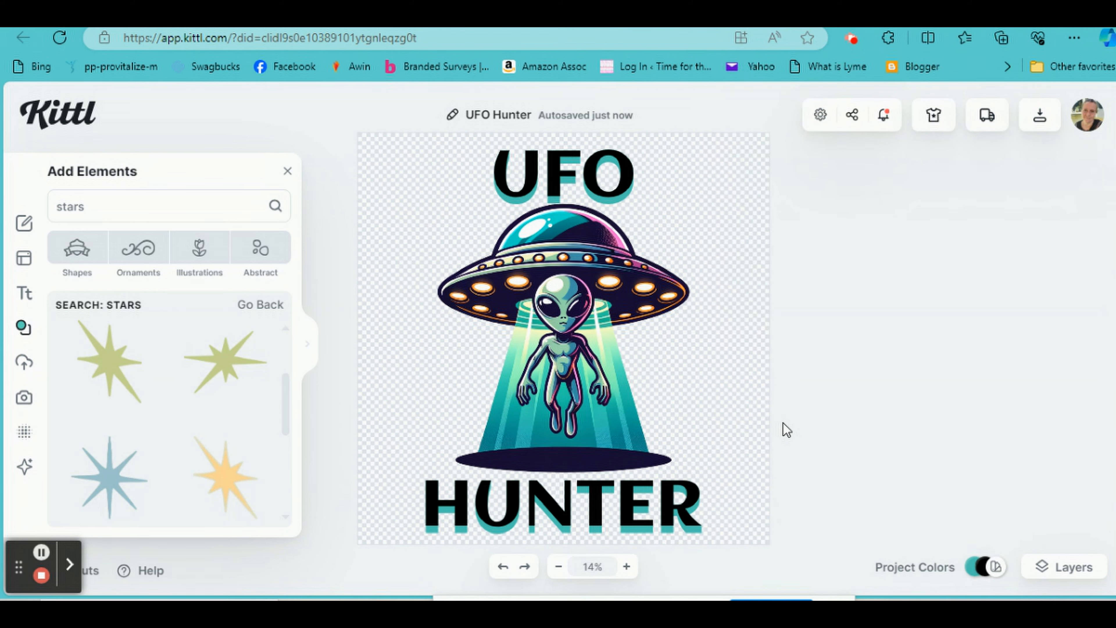
- Look in the computer's Downloads folder for the exported UFO Hunter image
{"action": "left_click", "coordinate": [1040, 115]}
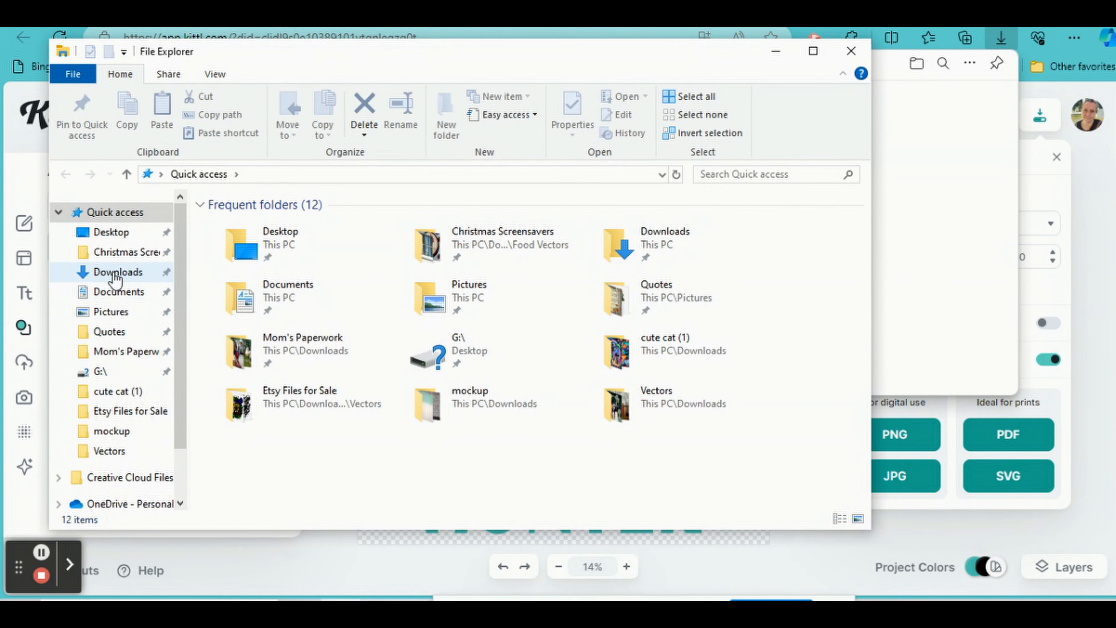
{"action": "left_click", "coordinate": [117, 272]}
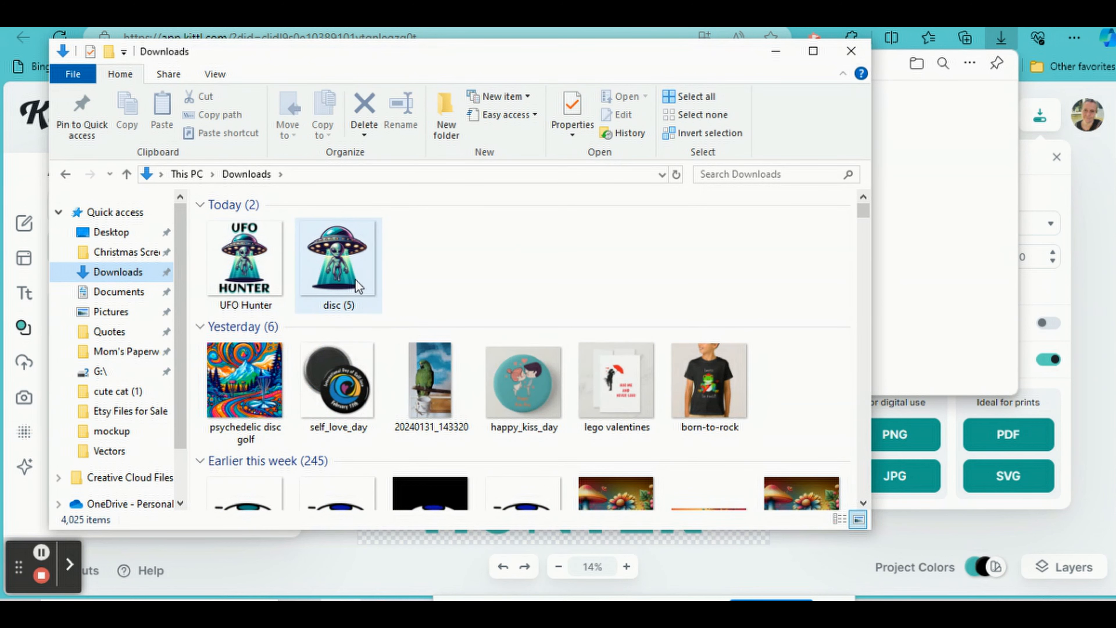
{"action": "left_click", "coordinate": [851, 50]}
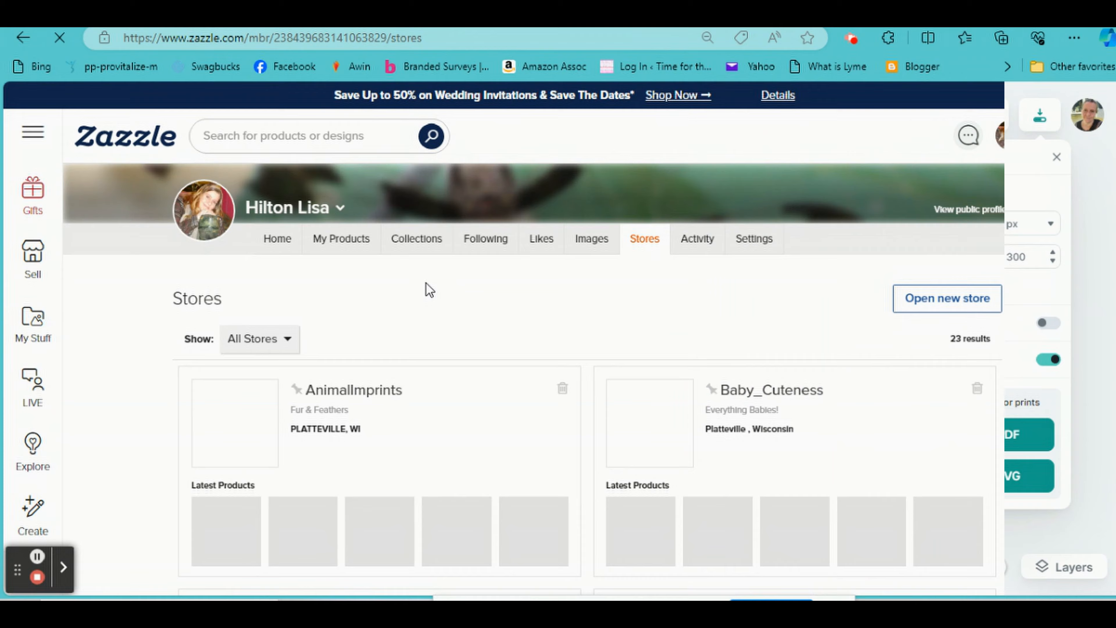
- Switch to Zazzle and open the MyParanormal store from the account's list of stores
{"action": "scroll", "coordinate": [424, 286], "scroll_direction": "down", "scroll_amount": 5}
{"action": "scroll", "coordinate": [628, 301], "scroll_direction": "up", "scroll_amount": 6}
{"action": "scroll", "coordinate": [628, 299], "scroll_direction": "down", "scroll_amount": 13}
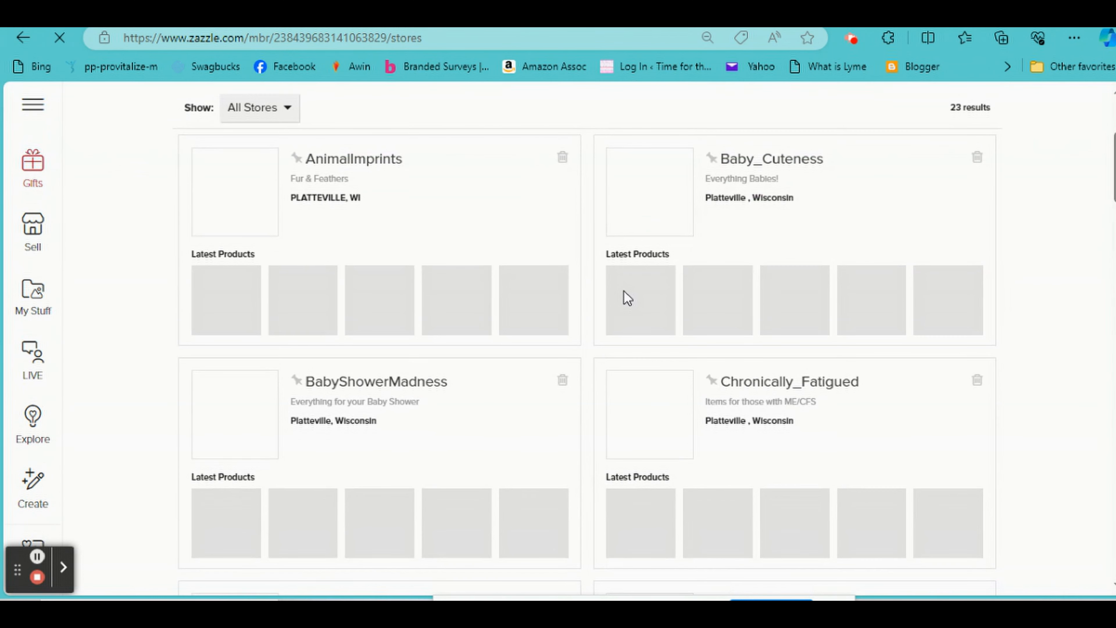
{"action": "scroll", "coordinate": [626, 300], "scroll_direction": "down", "scroll_amount": 5}
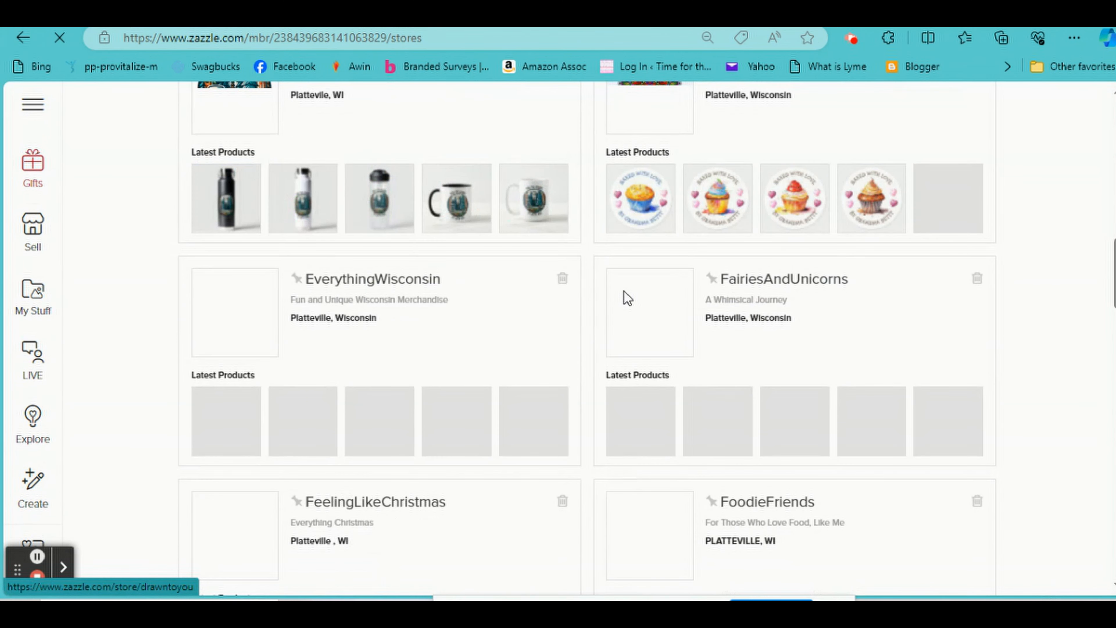
{"action": "scroll", "coordinate": [626, 299], "scroll_direction": "down", "scroll_amount": 9}
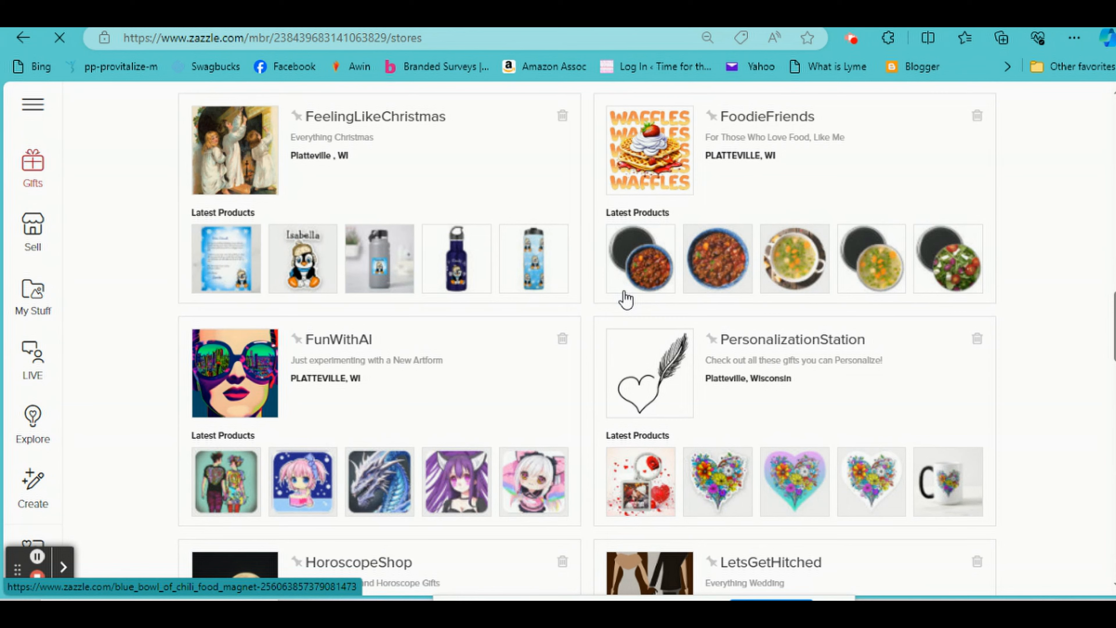
{"action": "scroll", "coordinate": [626, 299], "scroll_direction": "down", "scroll_amount": 7}
{"action": "left_click", "coordinate": [740, 325]}
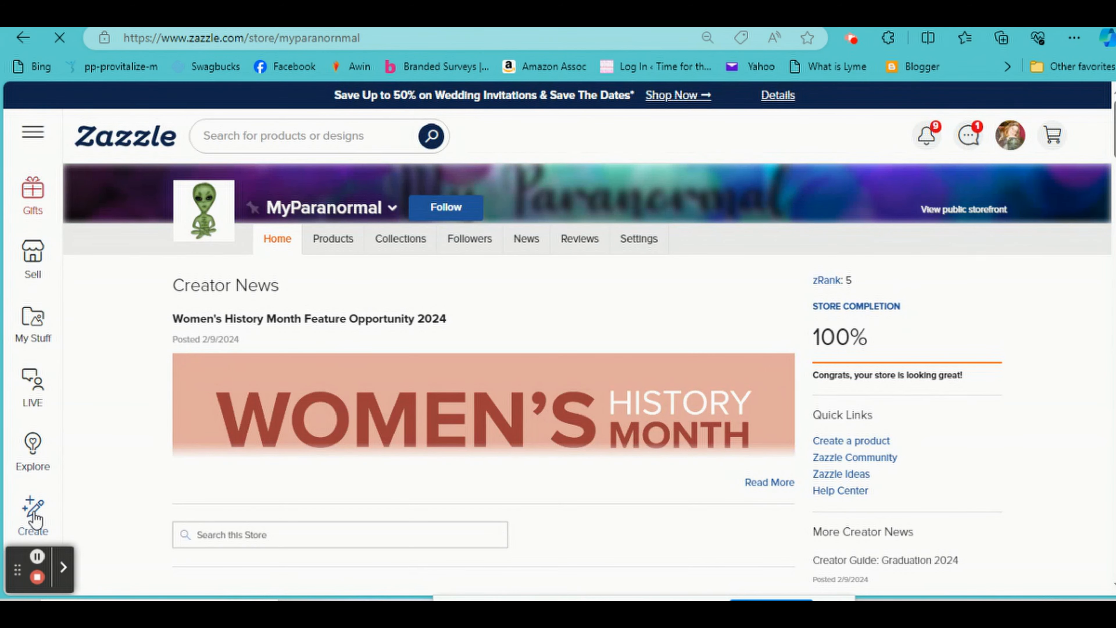
- Start a custom product from a blank white men's Value T-Shirt and open it in the design editor
{"action": "left_click", "coordinate": [33, 512]}
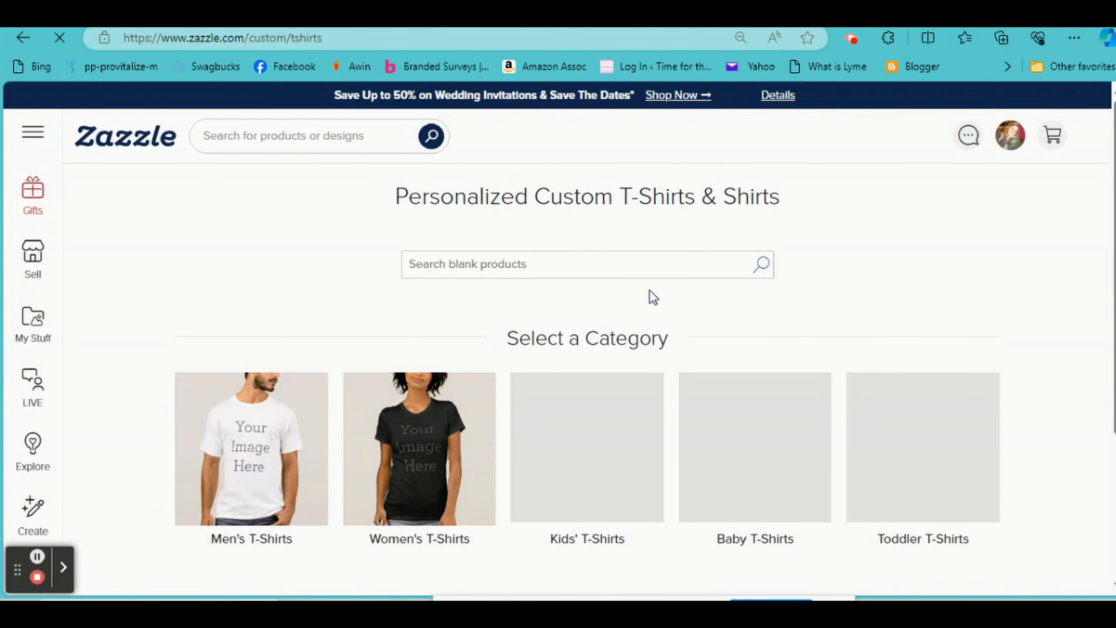
{"action": "scroll", "coordinate": [646, 299], "scroll_direction": "down", "scroll_amount": 10}
{"action": "left_click", "coordinate": [899, 299]}
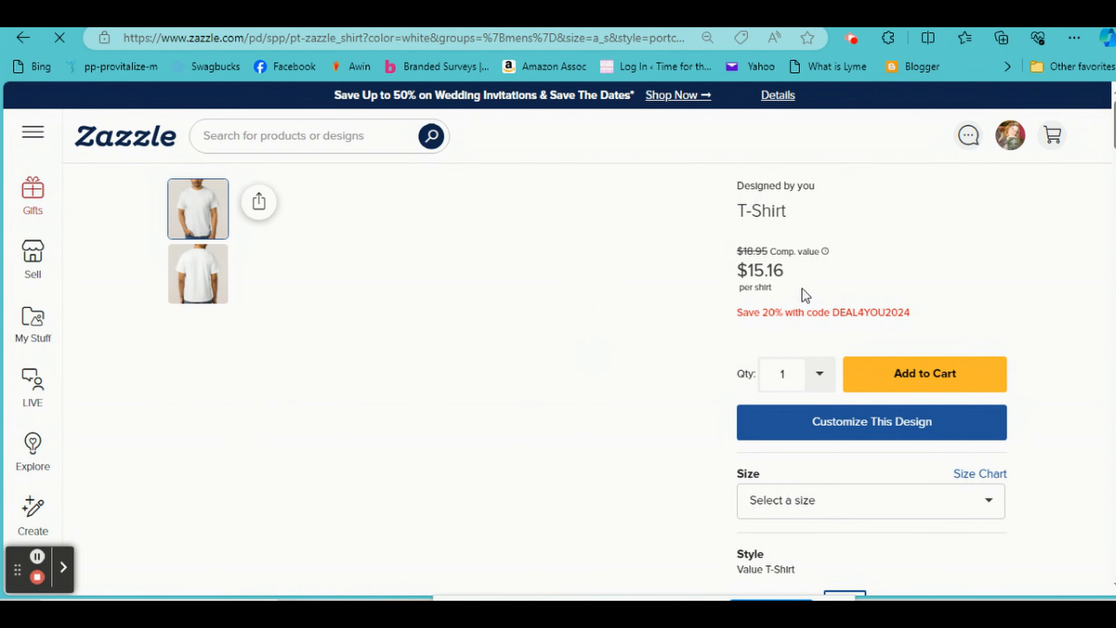
{"action": "scroll", "coordinate": [813, 294], "scroll_direction": "down", "scroll_amount": 3}
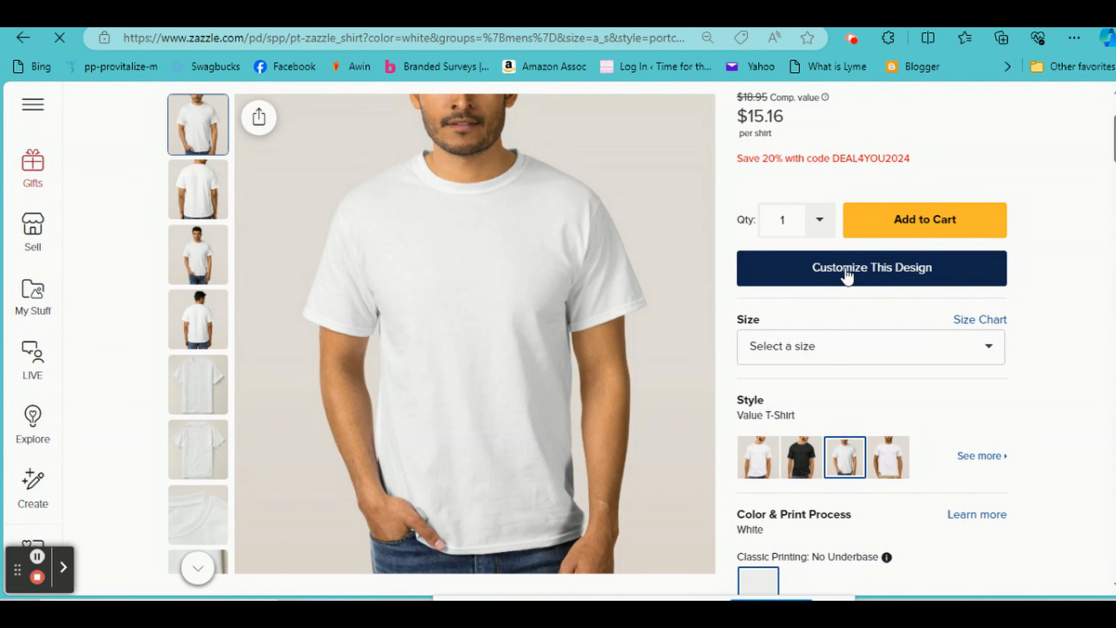
{"action": "left_click", "coordinate": [846, 266]}
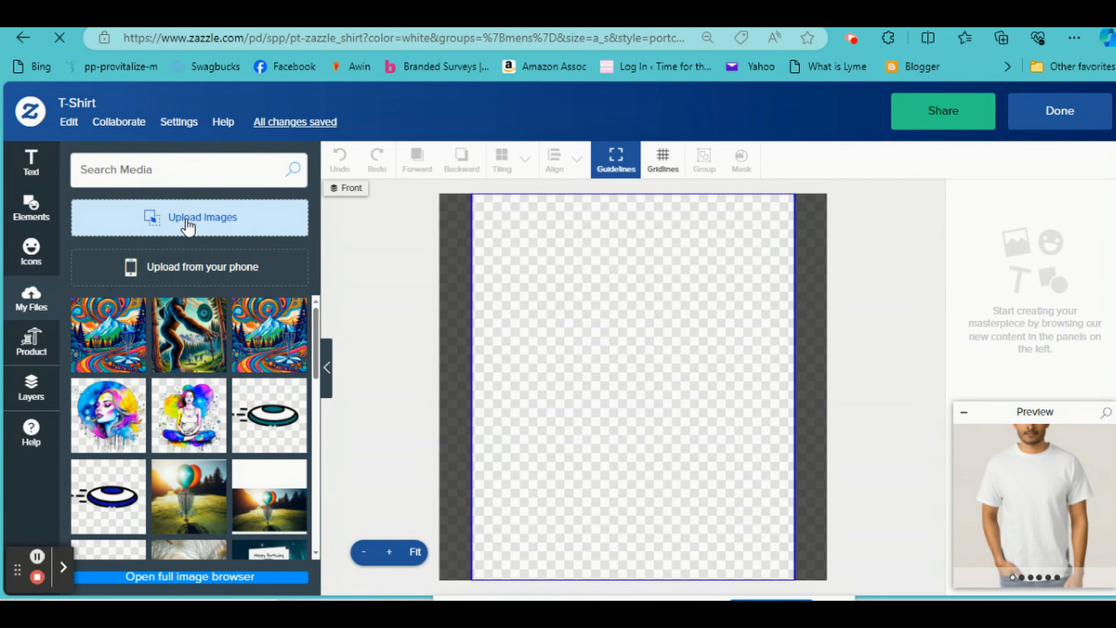
- Upload the UFO Hunter image to the shirt's front and move it up slightly
{"action": "left_click", "coordinate": [215, 221]}
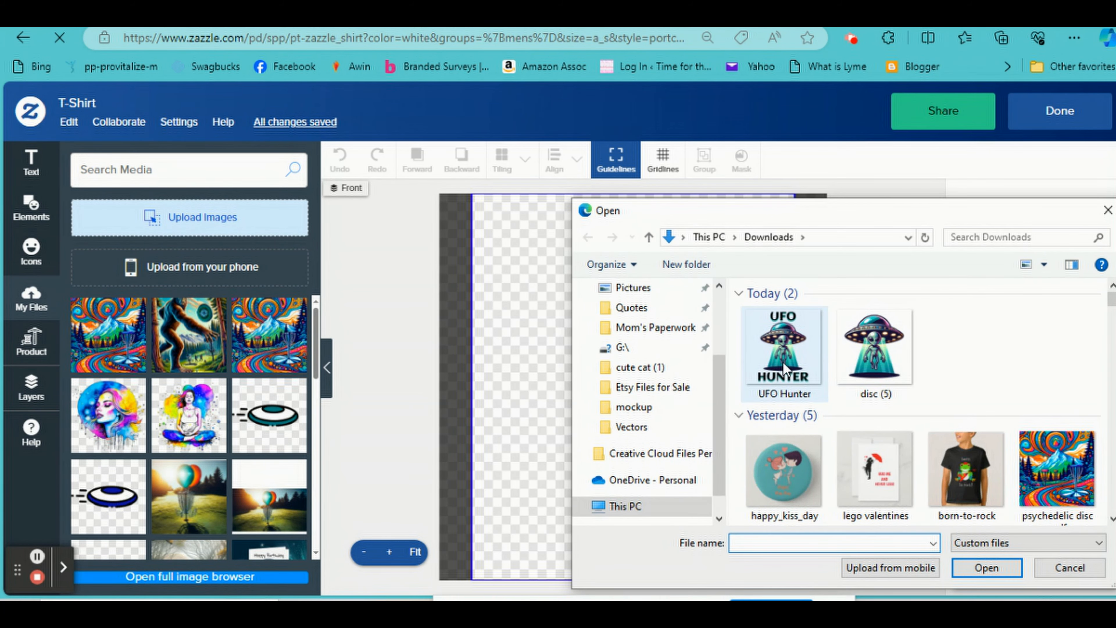
{"action": "double_click", "coordinate": [784, 357]}
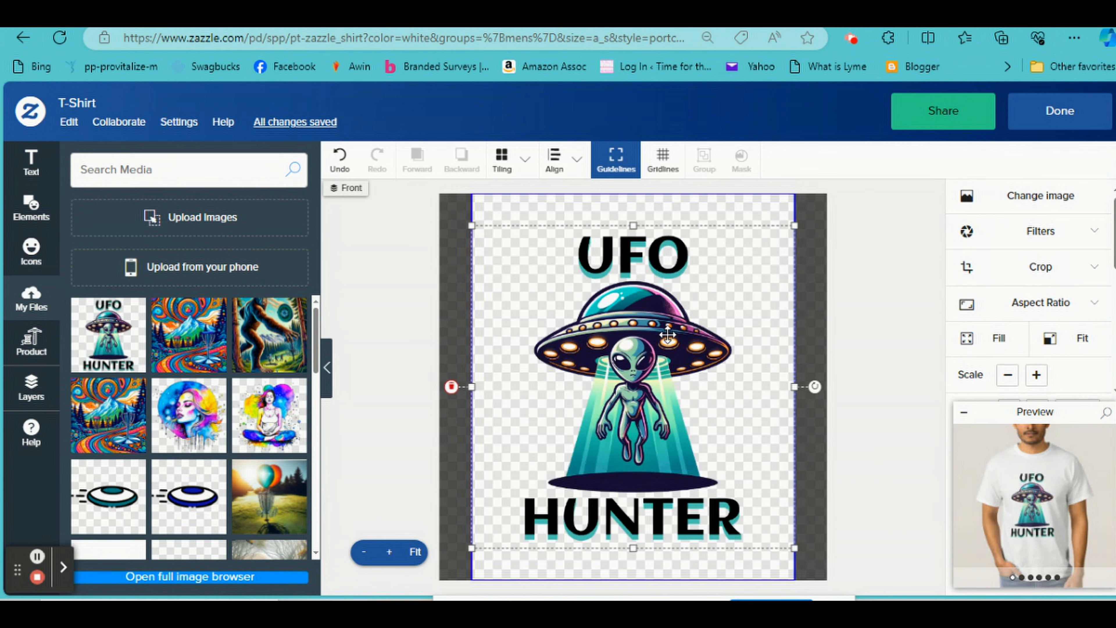
{"action": "left_click_drag", "start_coordinate": [654, 327], "coordinate": [638, 320]}
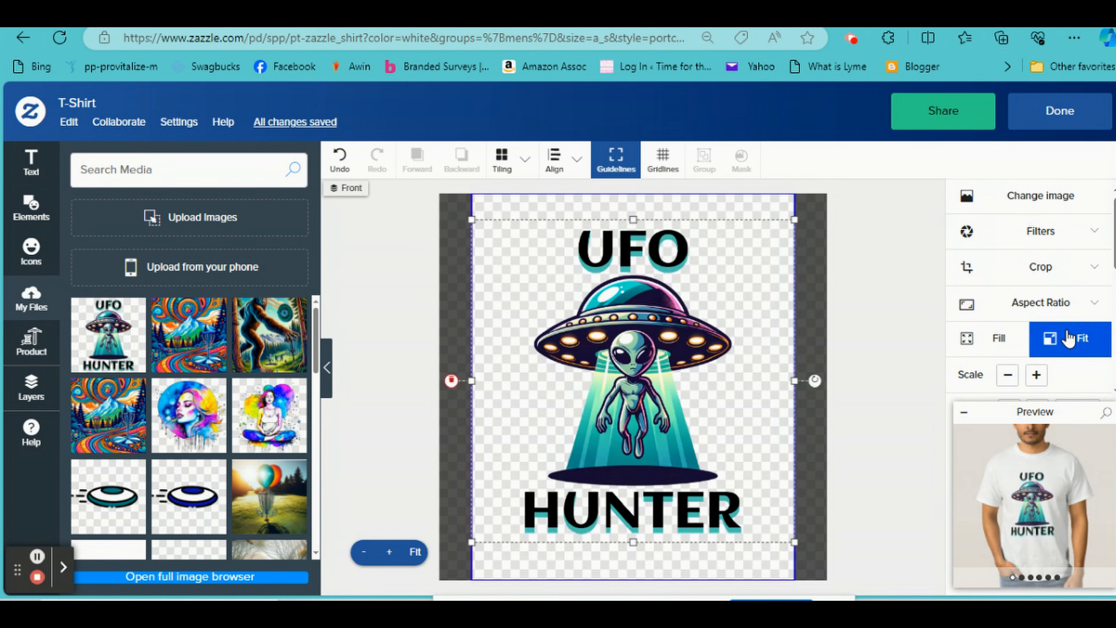
- Scale the front design down slightly and check it in the enlarged shirt preview
{"action": "left_click", "coordinate": [1008, 375]}
{"action": "left_click", "coordinate": [1008, 375]}
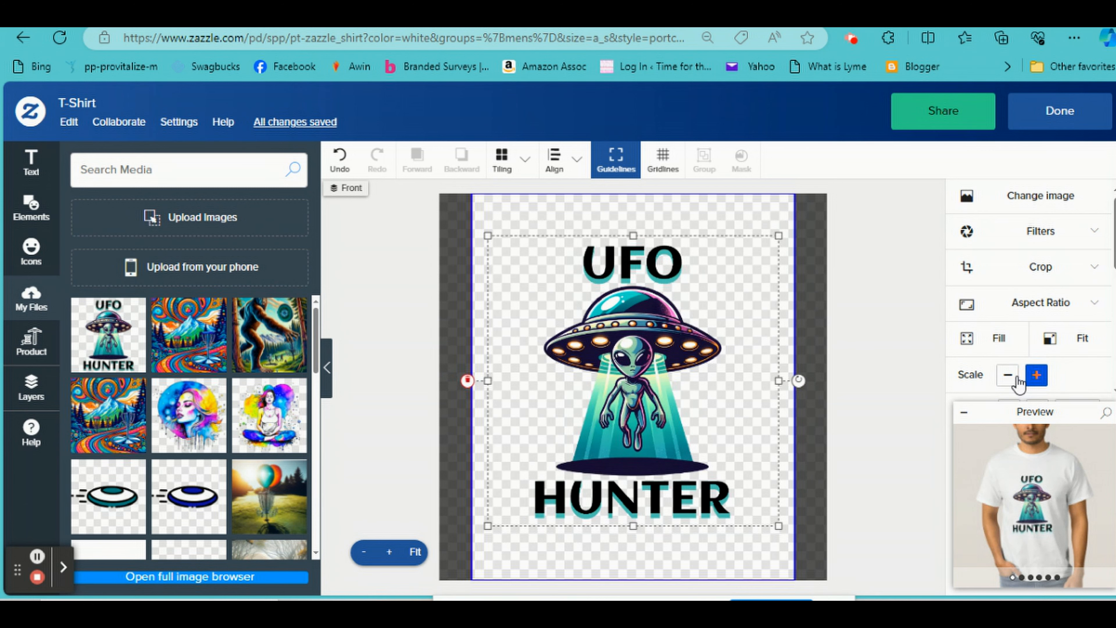
{"action": "left_click", "coordinate": [1037, 375]}
{"action": "left_click", "coordinate": [1047, 481]}
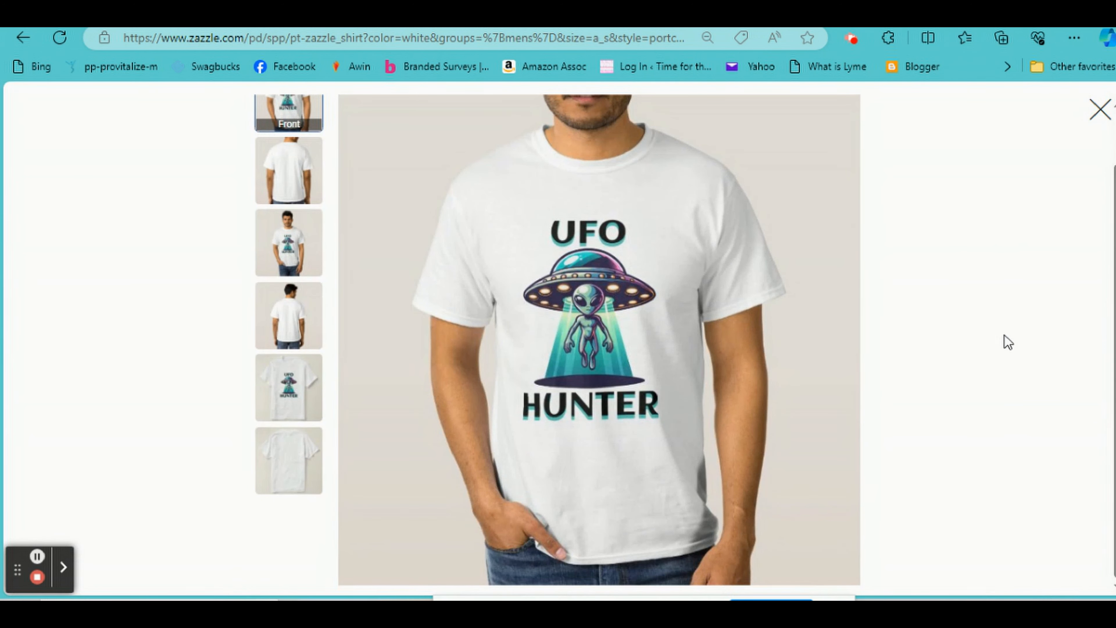
{"action": "left_click", "coordinate": [1006, 344]}
- Fine-tune the front design's scale and move it higher on the chest, checking the placement in the enlarged preview
{"action": "left_click_drag", "start_coordinate": [657, 350], "coordinate": [658, 334]}
{"action": "left_click", "coordinate": [1007, 375]}
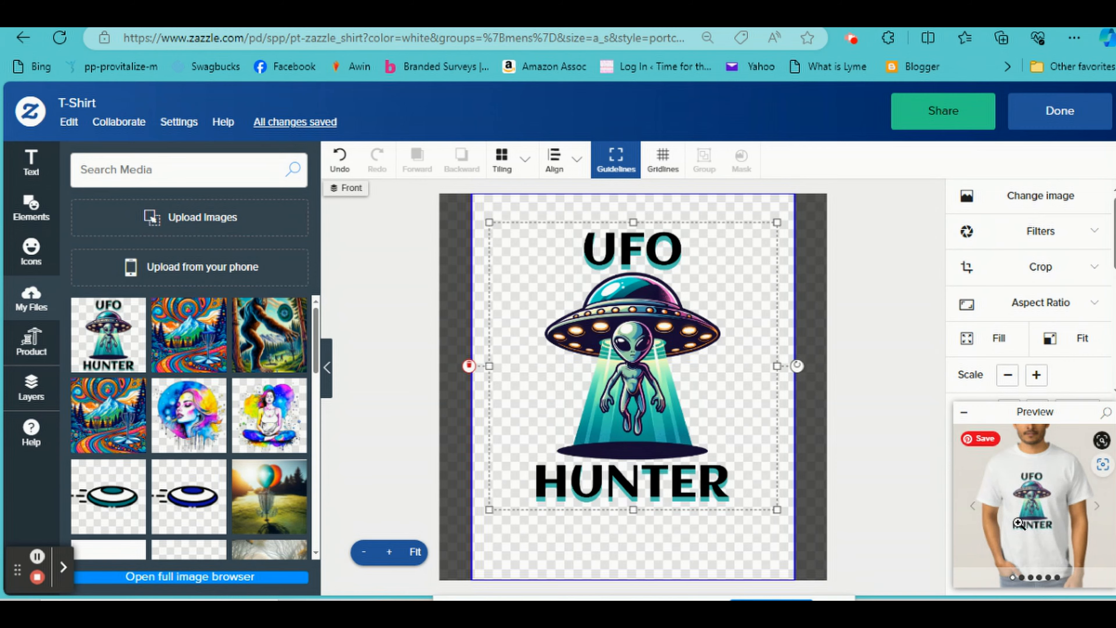
{"action": "left_click", "coordinate": [1005, 488]}
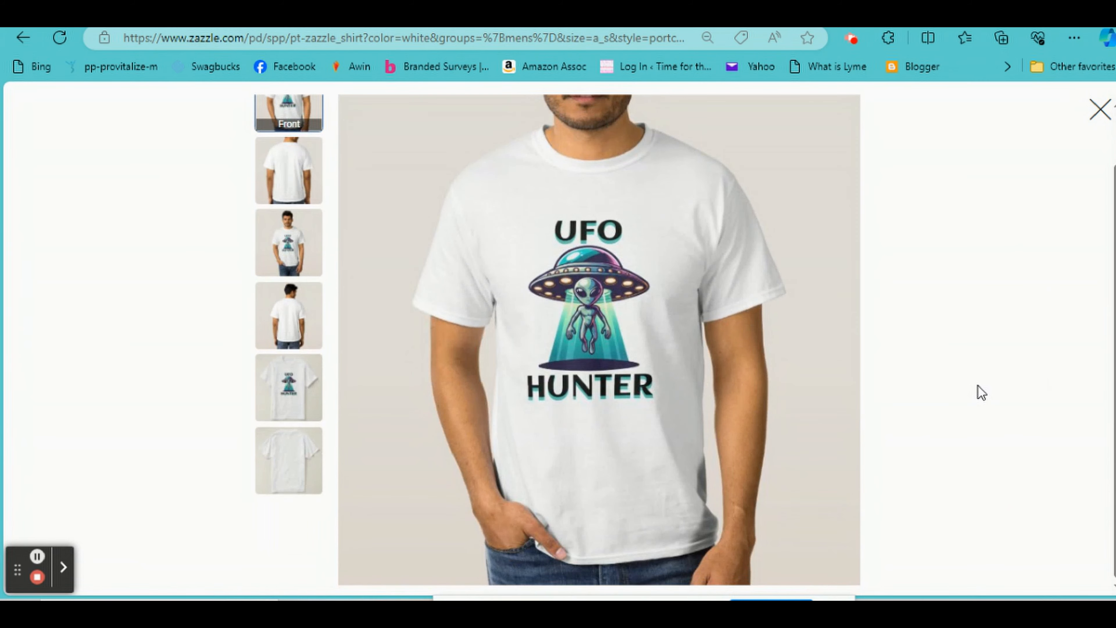
{"action": "left_click", "coordinate": [996, 376]}
{"action": "left_click_drag", "start_coordinate": [691, 384], "coordinate": [692, 374]}
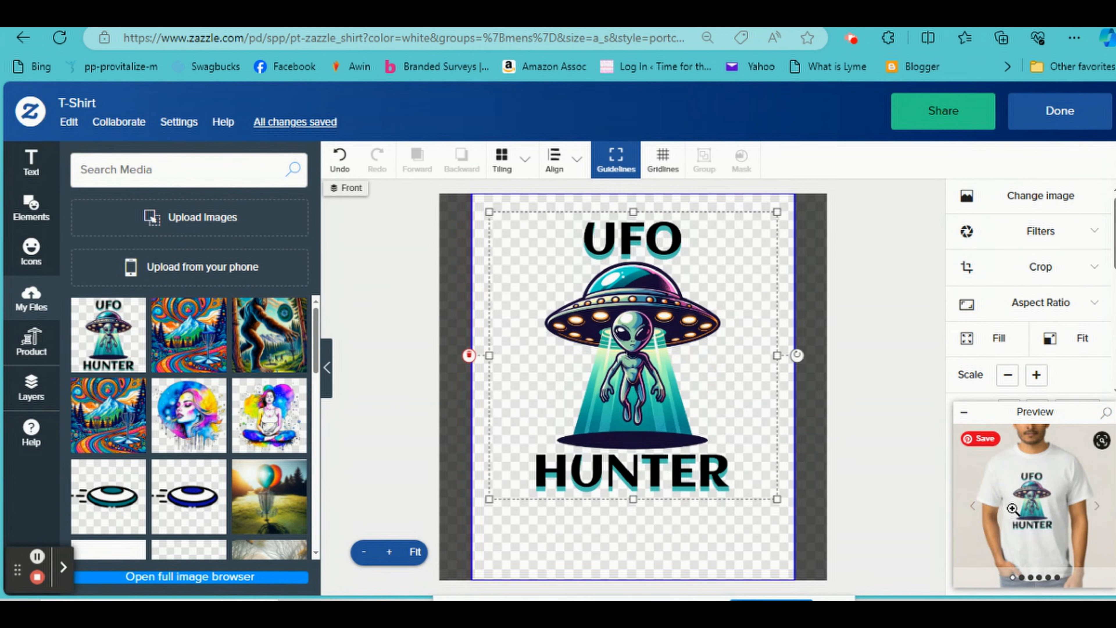
{"action": "left_click", "coordinate": [972, 493]}
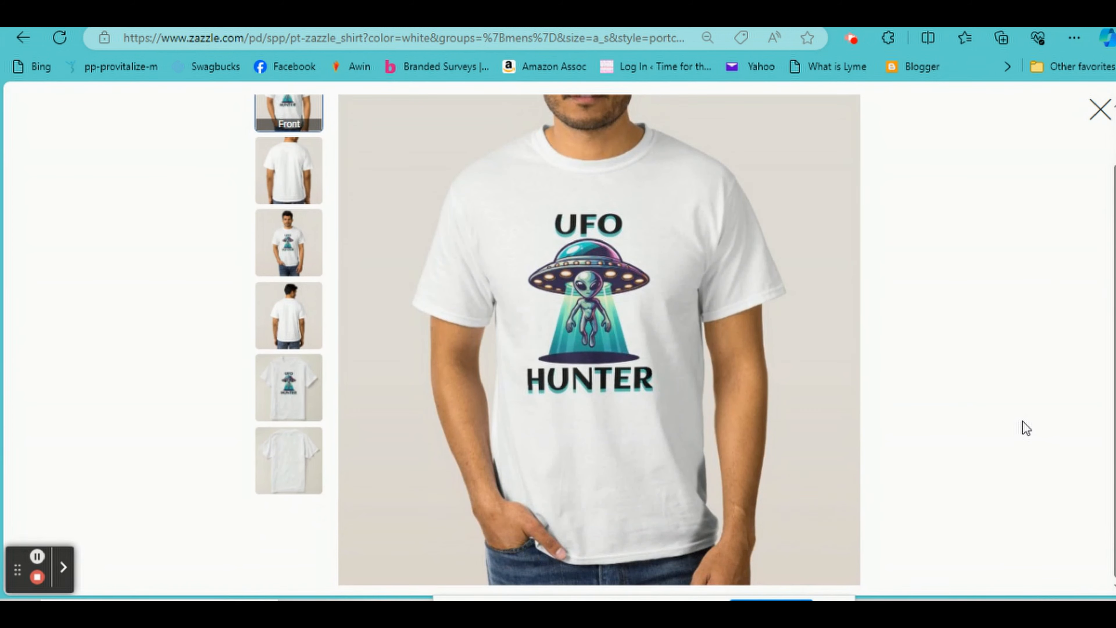
{"action": "left_click", "coordinate": [1023, 423]}
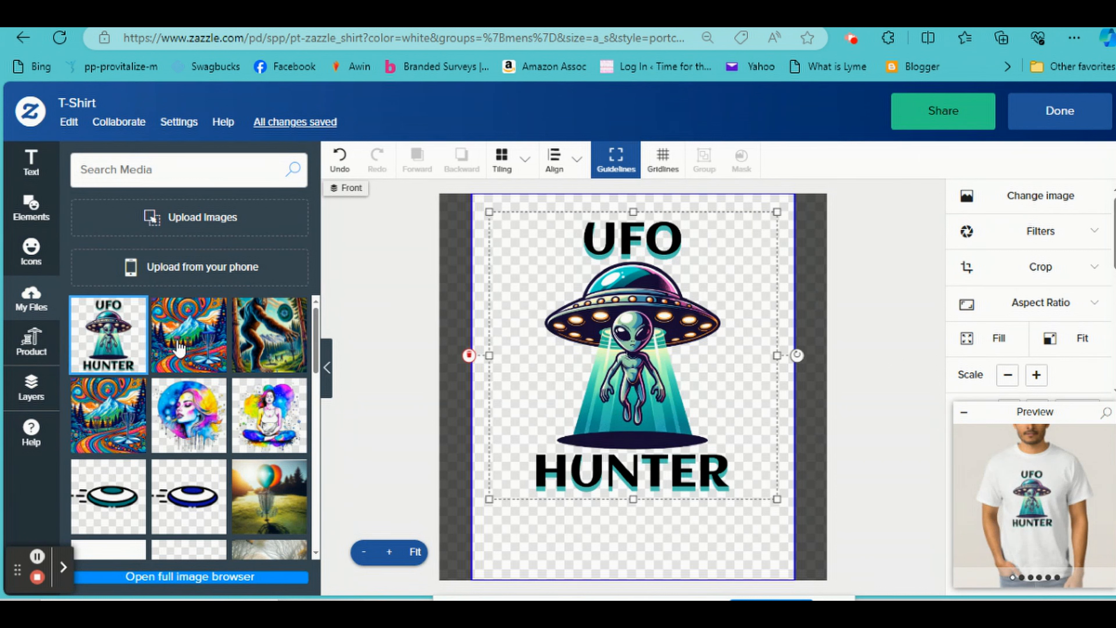
- Switch to the shirt's back and upload the disc (5) alien image without text onto it
{"action": "left_click", "coordinate": [27, 388]}
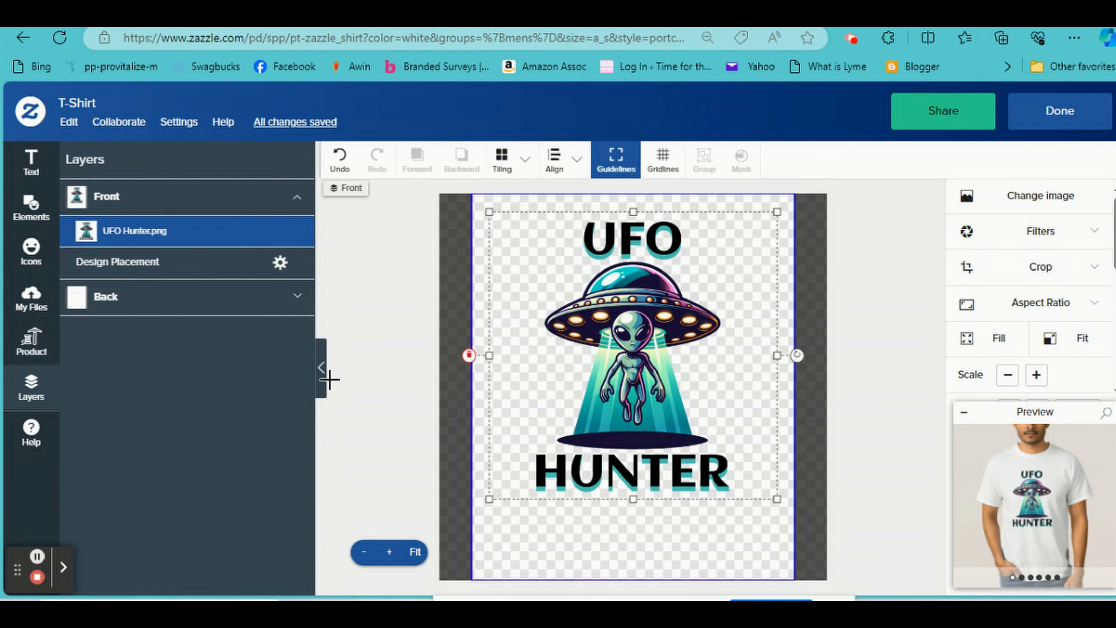
{"action": "left_click", "coordinate": [237, 308]}
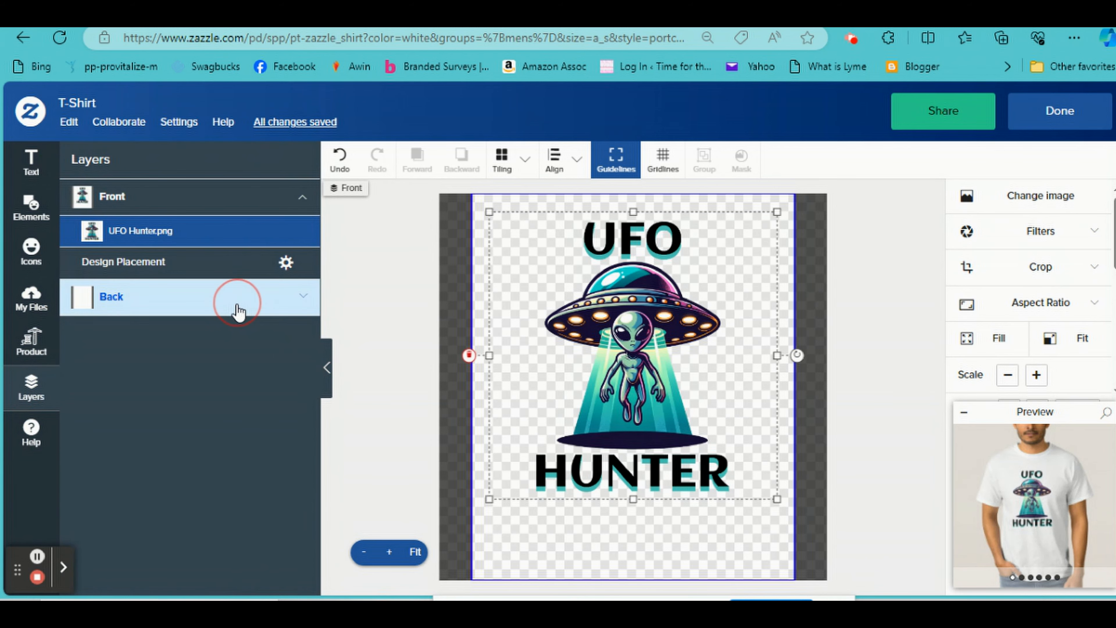
{"action": "left_click", "coordinate": [30, 308]}
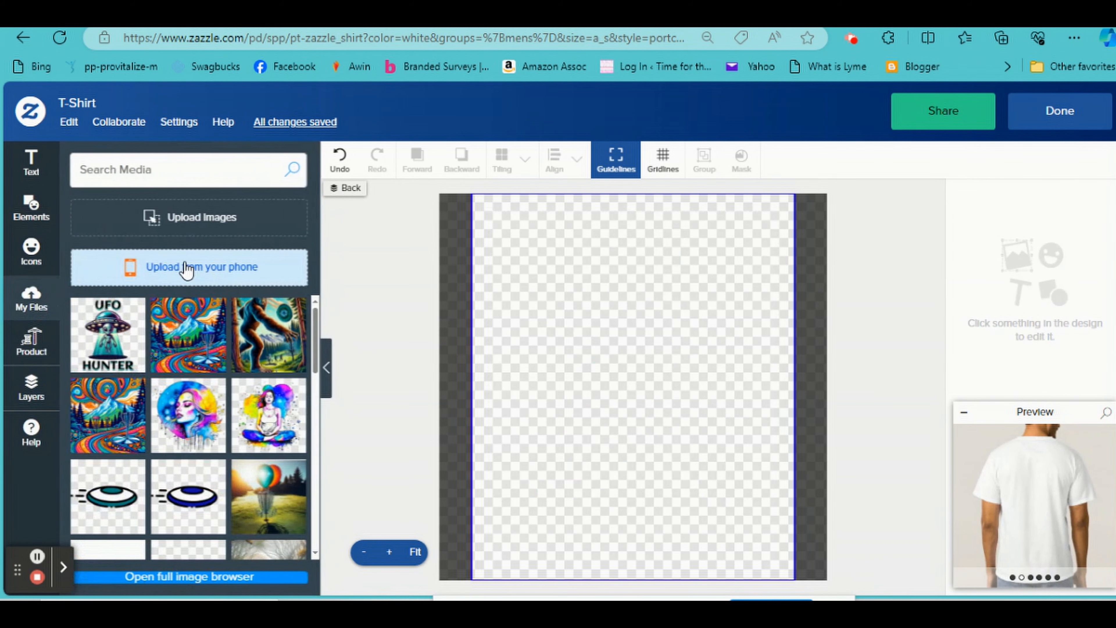
{"action": "left_click", "coordinate": [187, 217]}
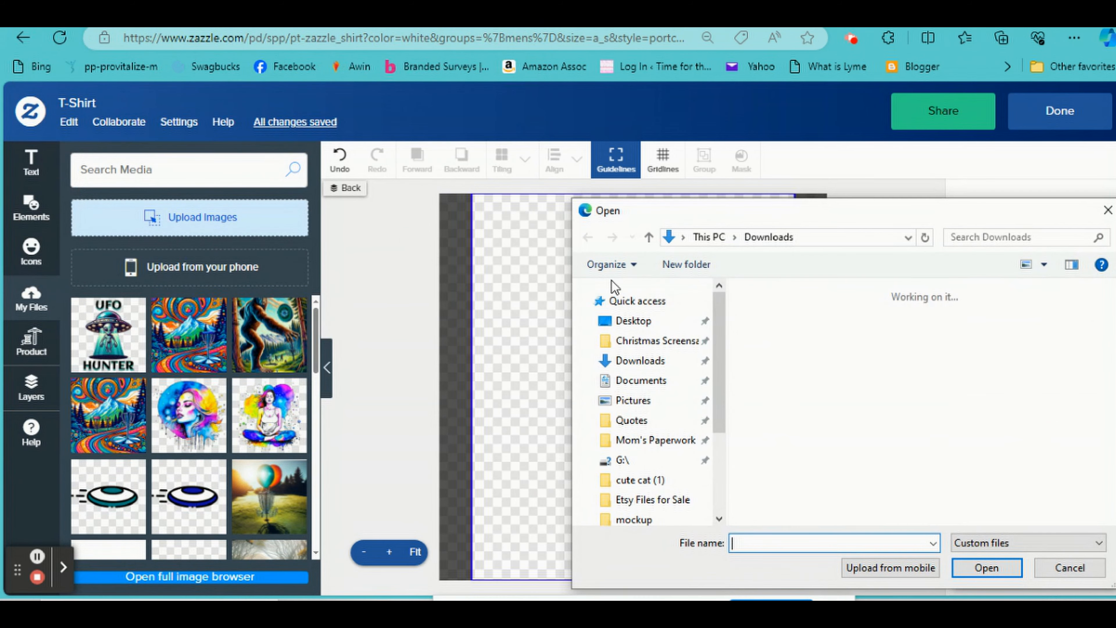
{"action": "double_click", "coordinate": [849, 354]}
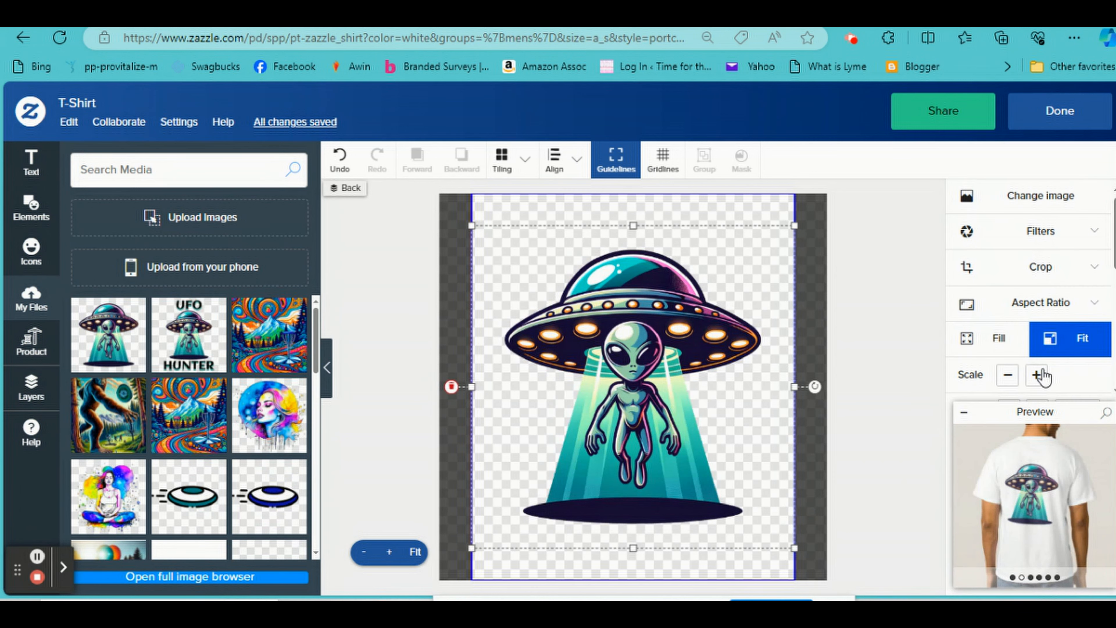
- Shrink the back image to about half the print area's width, move it to the upper back, and preview both sides
{"action": "left_click", "coordinate": [1008, 375]}
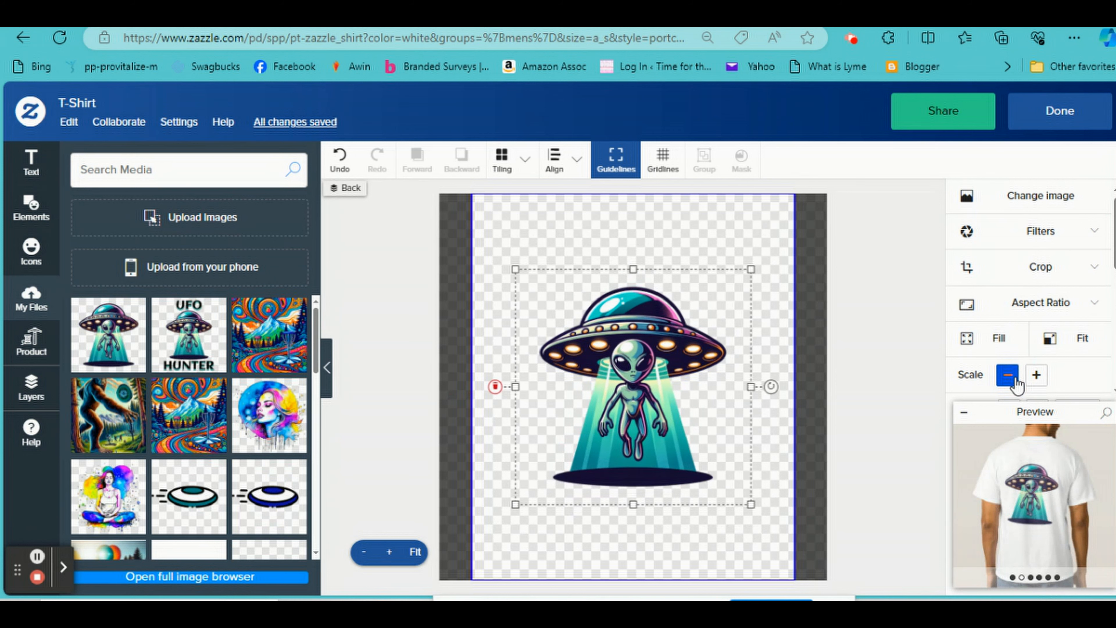
{"action": "left_click", "coordinate": [1008, 376]}
{"action": "left_click_drag", "start_coordinate": [646, 386], "coordinate": [647, 320]}
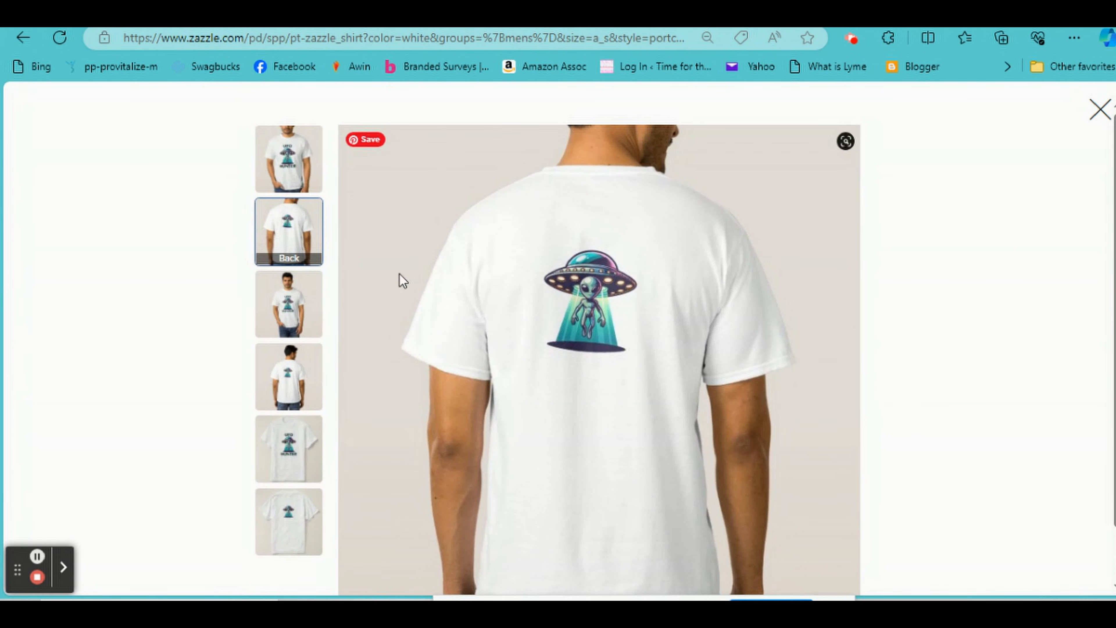
{"action": "left_click", "coordinate": [291, 153]}
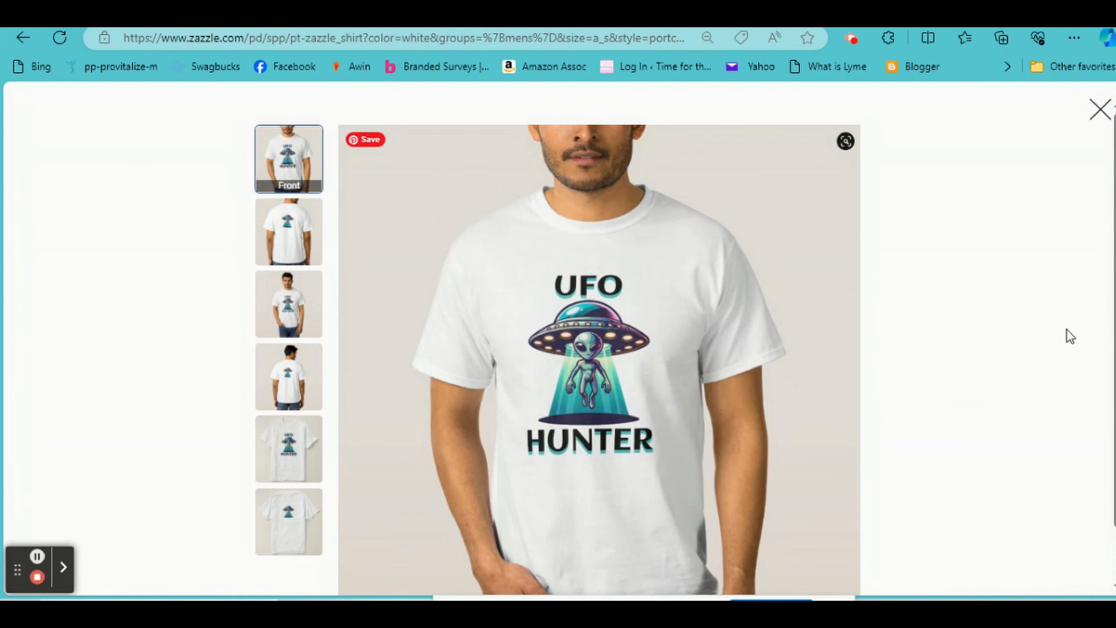
{"action": "left_click", "coordinate": [1015, 329]}
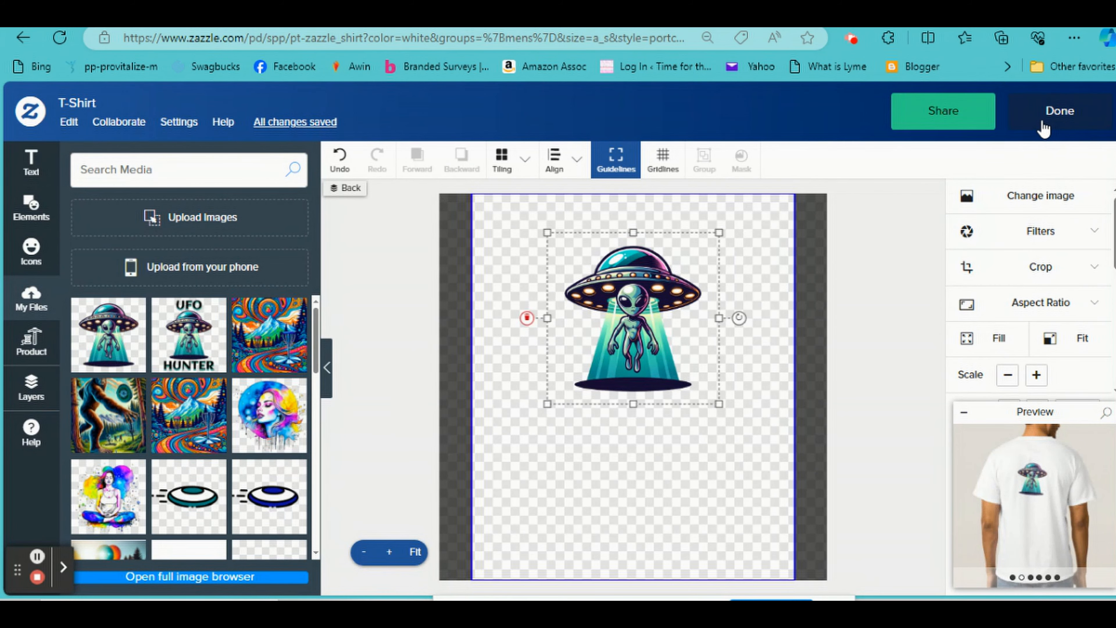
- Finish the T-shirt design and view its back and model images on the product page
{"action": "left_click", "coordinate": [1044, 126]}
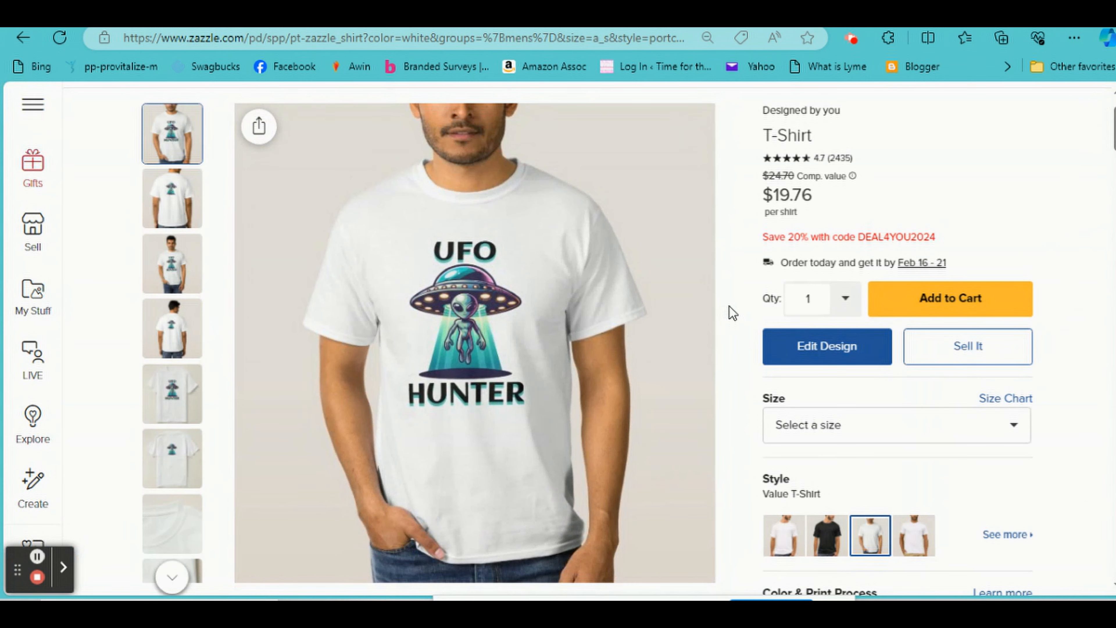
{"action": "left_click", "coordinate": [184, 199]}
{"action": "left_click", "coordinate": [197, 261]}
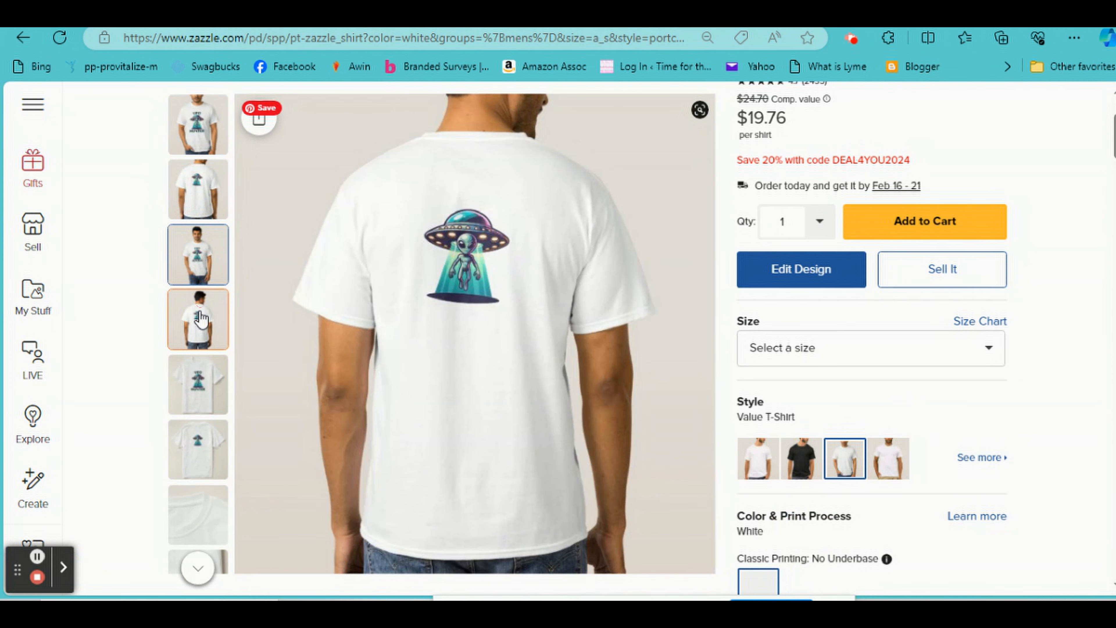
- Review the shirt's back and front model images and open the form for posting the product for sale
{"action": "left_click", "coordinate": [198, 345]}
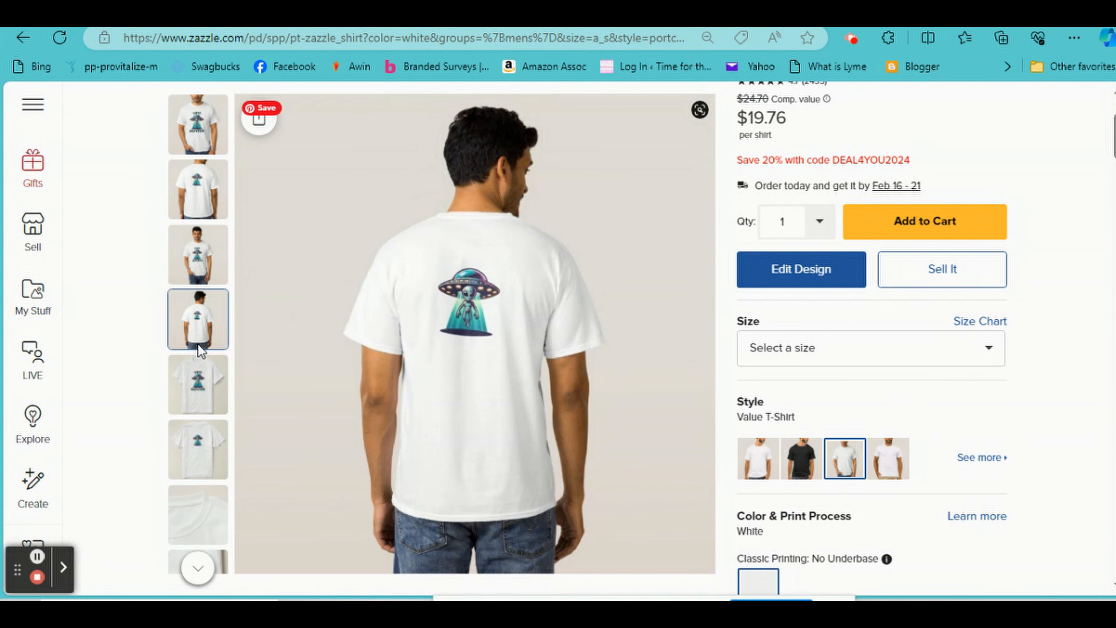
{"action": "left_click", "coordinate": [201, 132]}
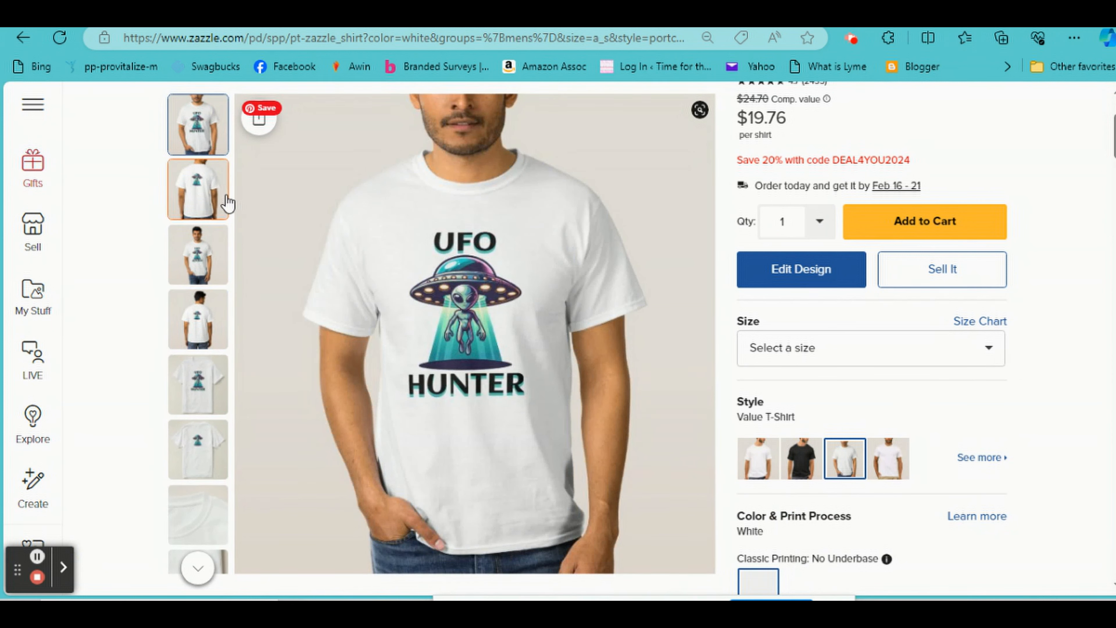
{"action": "left_click", "coordinate": [951, 270]}
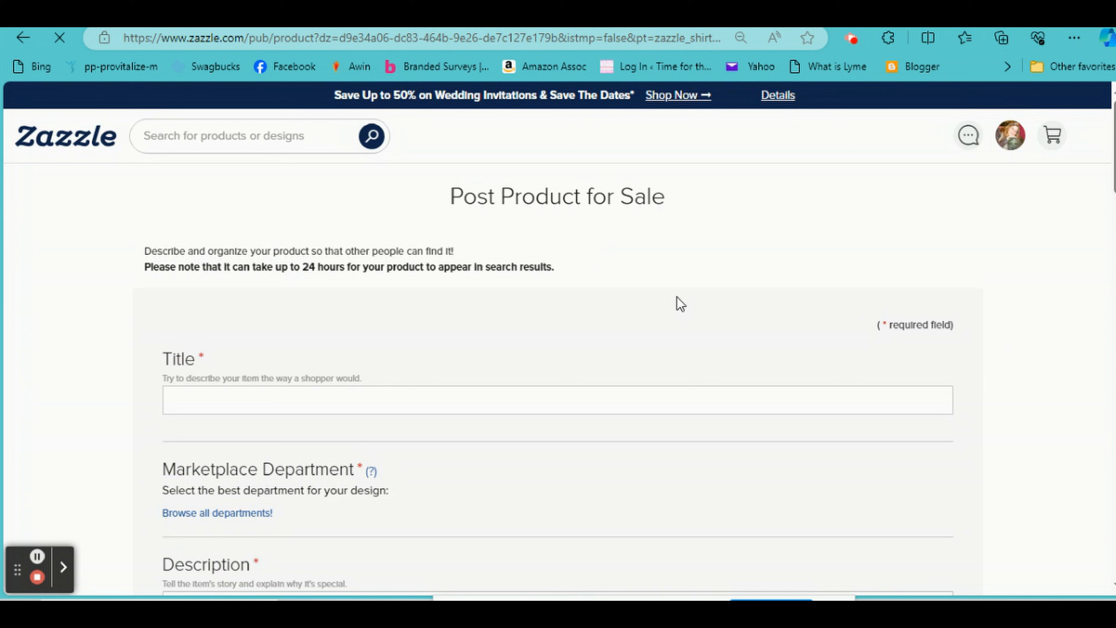
- Title the product "UFO Hunter | Ai Art with UFO and Alien" and assign it to the Men's T-Shirts marketplace department
{"action": "left_click", "coordinate": [232, 399]}
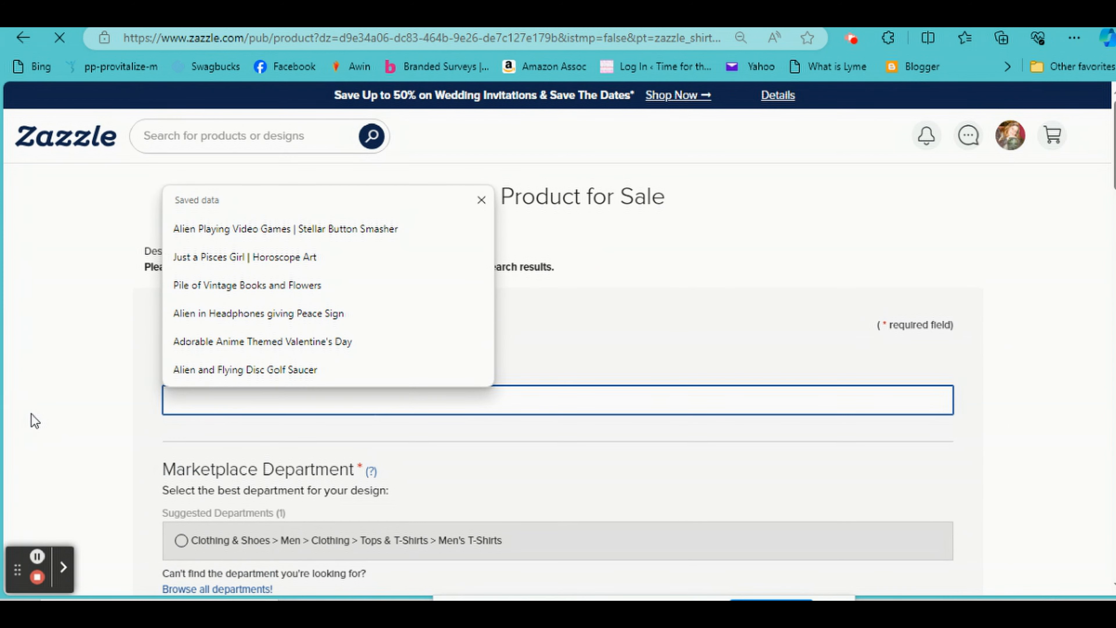
{"action": "type", "text": "UFO Hu"}
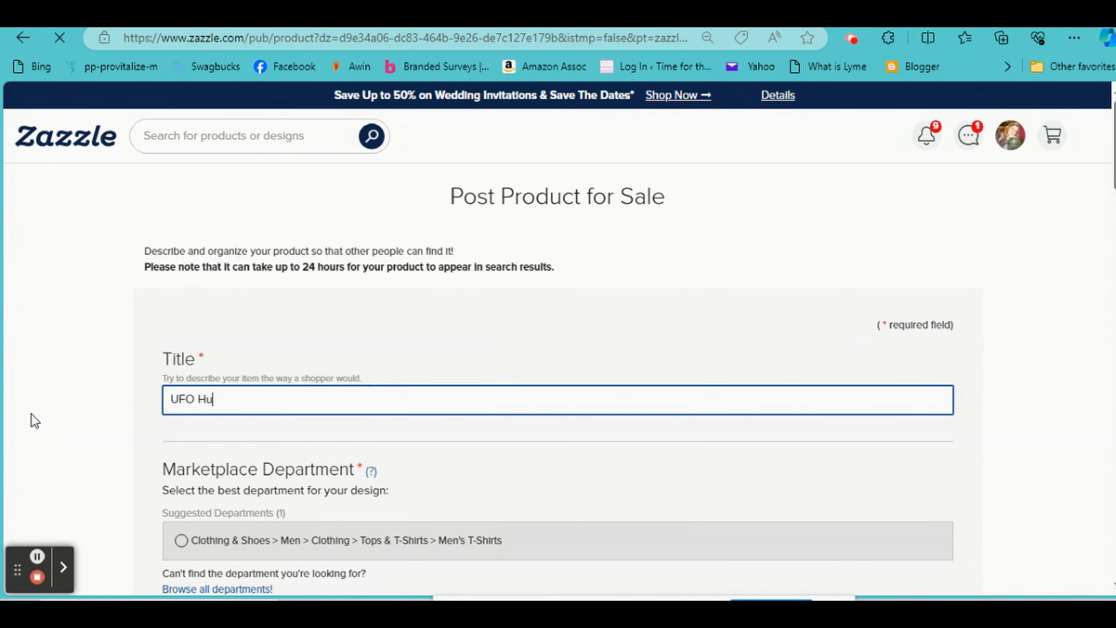
{"action": "type", "text": "nter "}
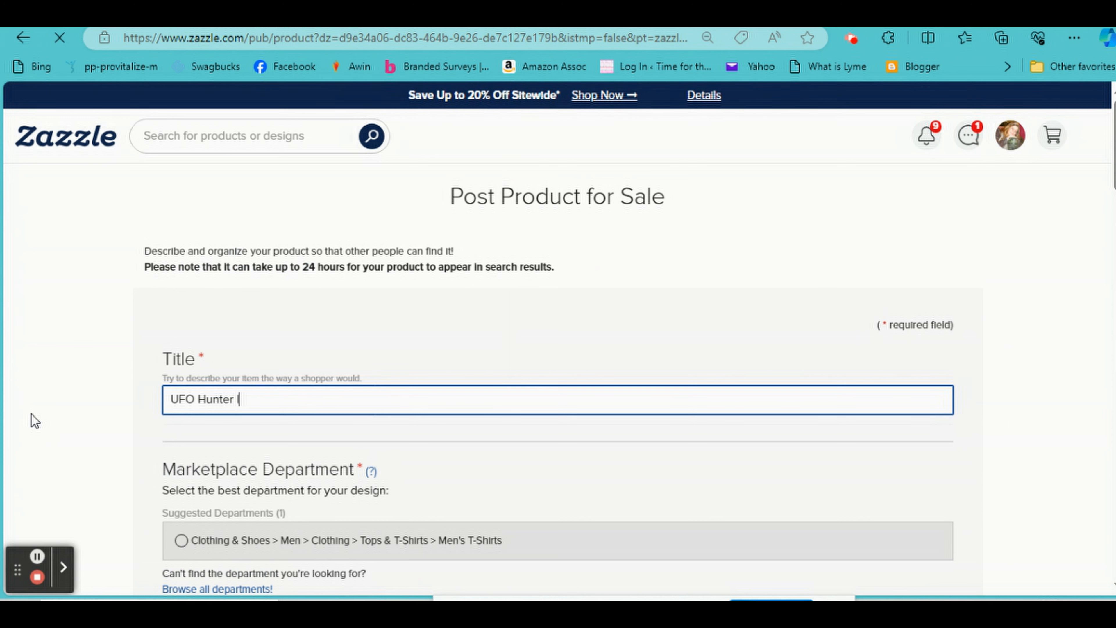
{"action": "type", "text": "| Ai Art with UFO and Alien"}
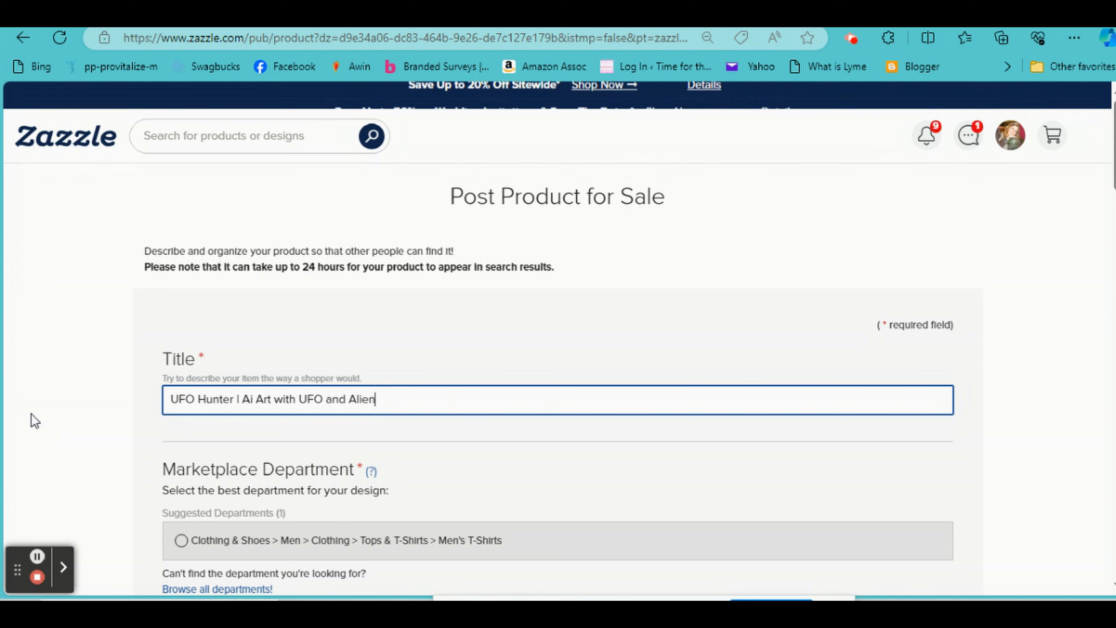
{"action": "scroll", "coordinate": [138, 424], "scroll_direction": "down", "scroll_amount": 2}
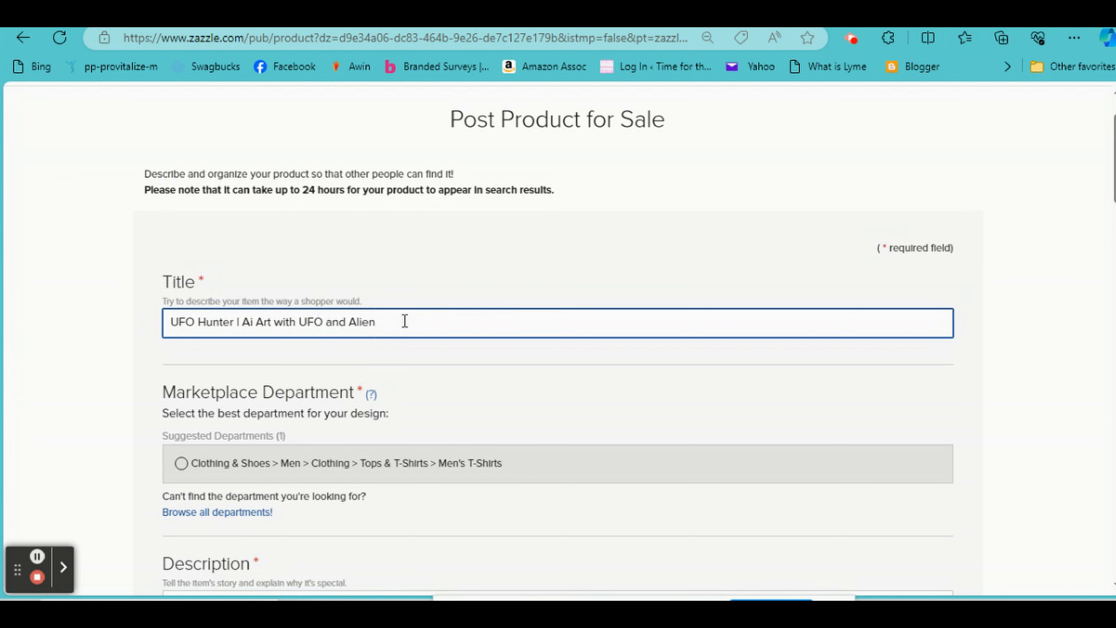
{"action": "left_click", "coordinate": [433, 276]}
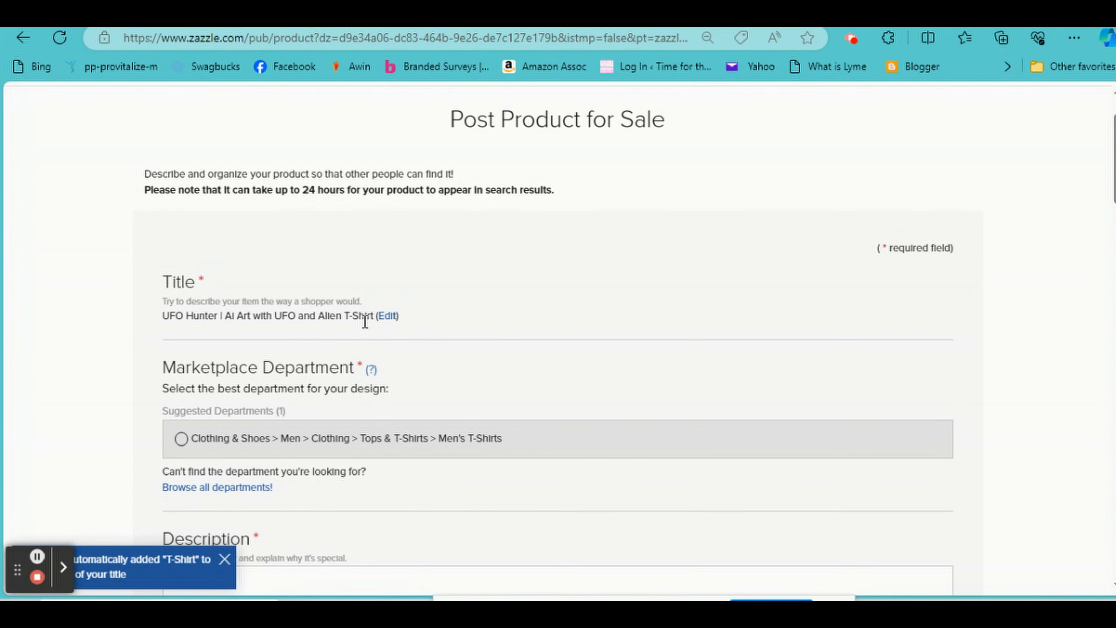
{"action": "left_click", "coordinate": [182, 438]}
{"action": "left_click", "coordinate": [180, 437]}
- Enter the description "Alien and UFO graphic for those into UFOlogy. A cute alien being breamed down from a UFO. Text says, "UFO Hunter" in black and turquoise."
{"action": "scroll", "coordinate": [416, 377], "scroll_direction": "down", "scroll_amount": 3}
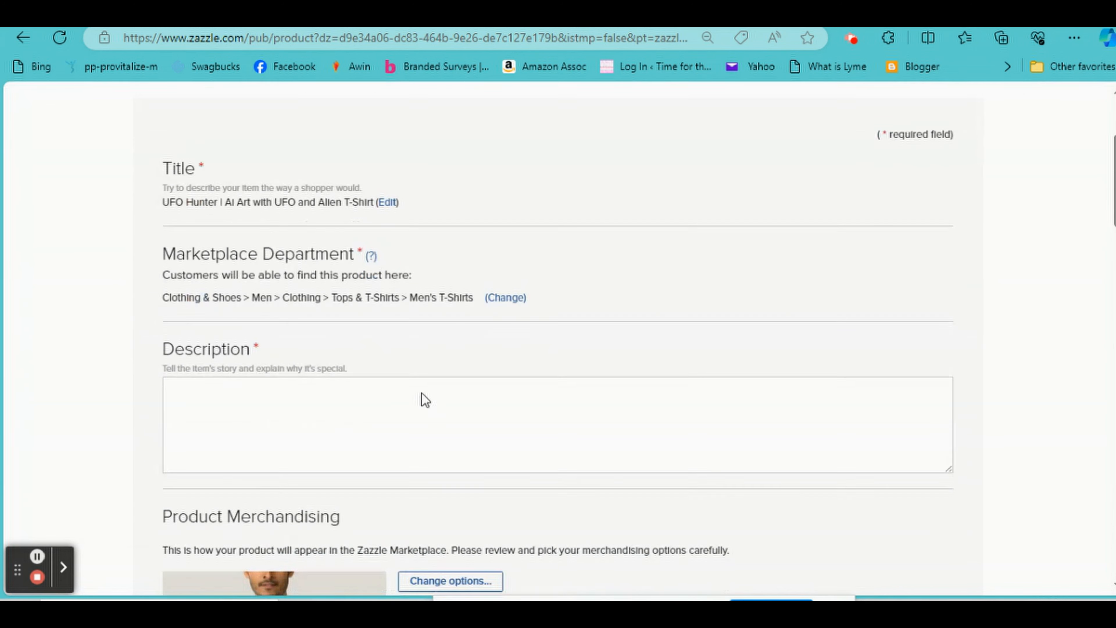
{"action": "left_click", "coordinate": [309, 372]}
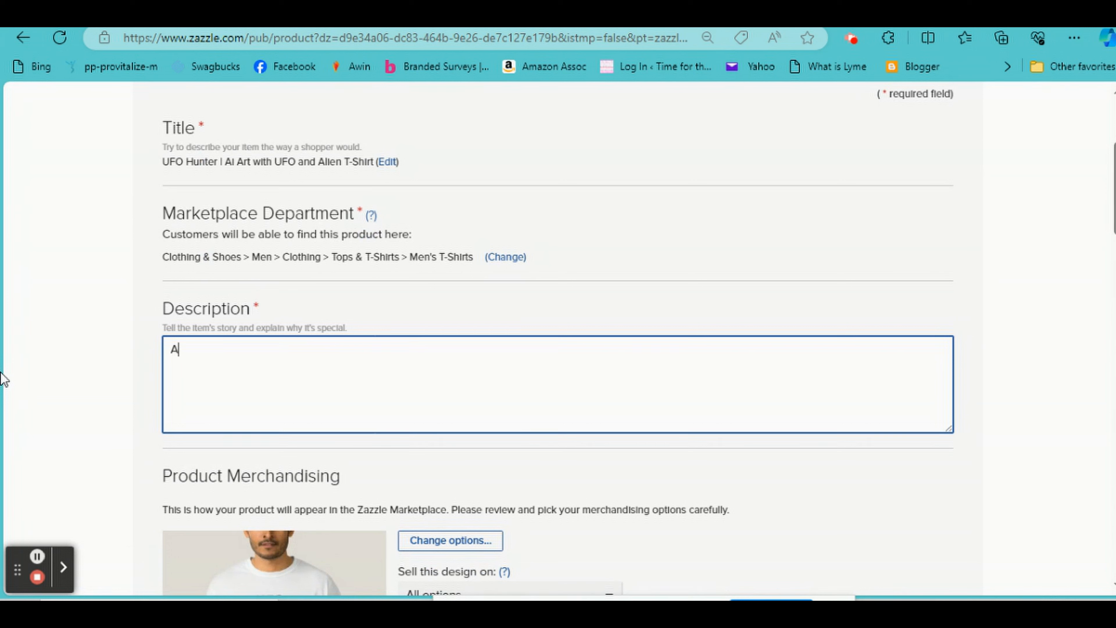
{"action": "type", "text": "Alien and UFO graphic for thos "}
{"action": "type", "text": " into UFOlogy"}
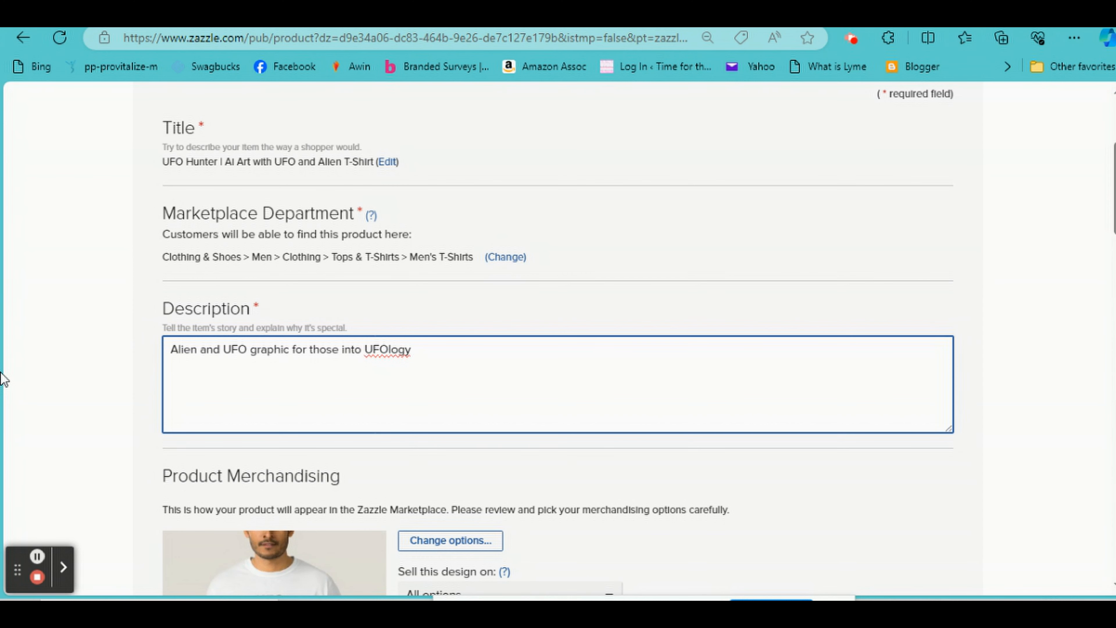
{"action": "type", "text": "A cute alien being breamed down from a UFO"}
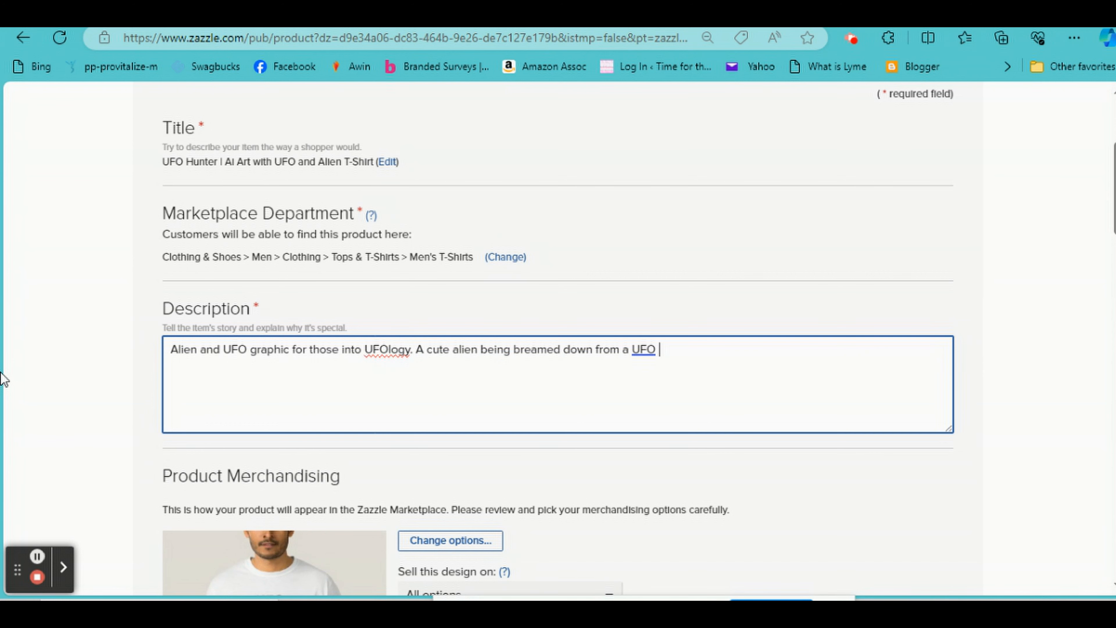
{"action": "type", "text": ". Text says, \"UF"}
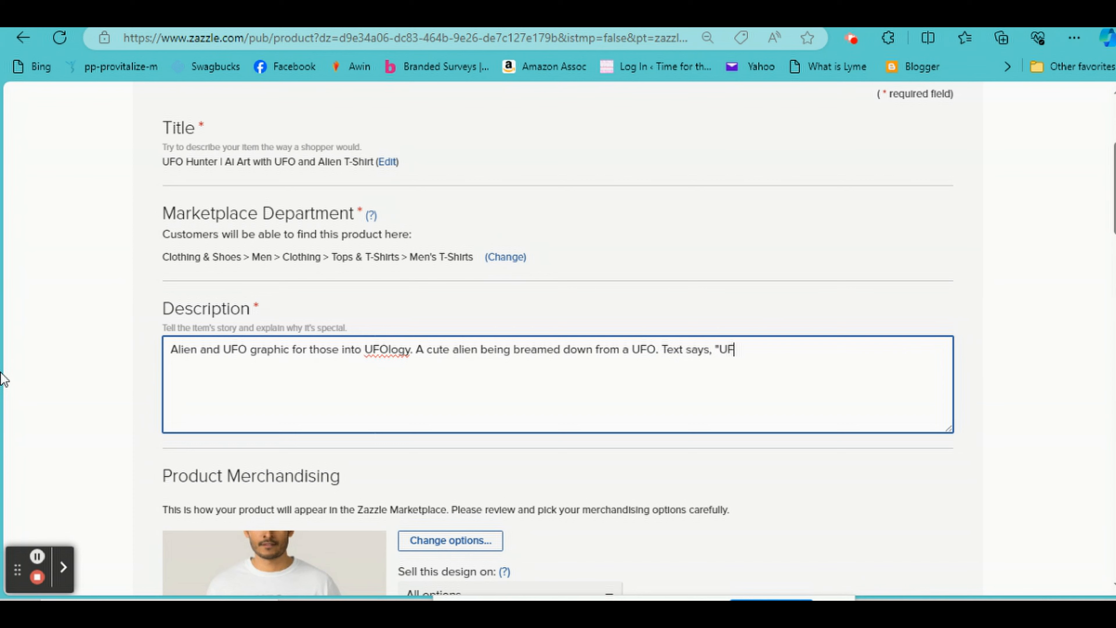
{"action": "type", "text": "O Hunter\" in black a"}
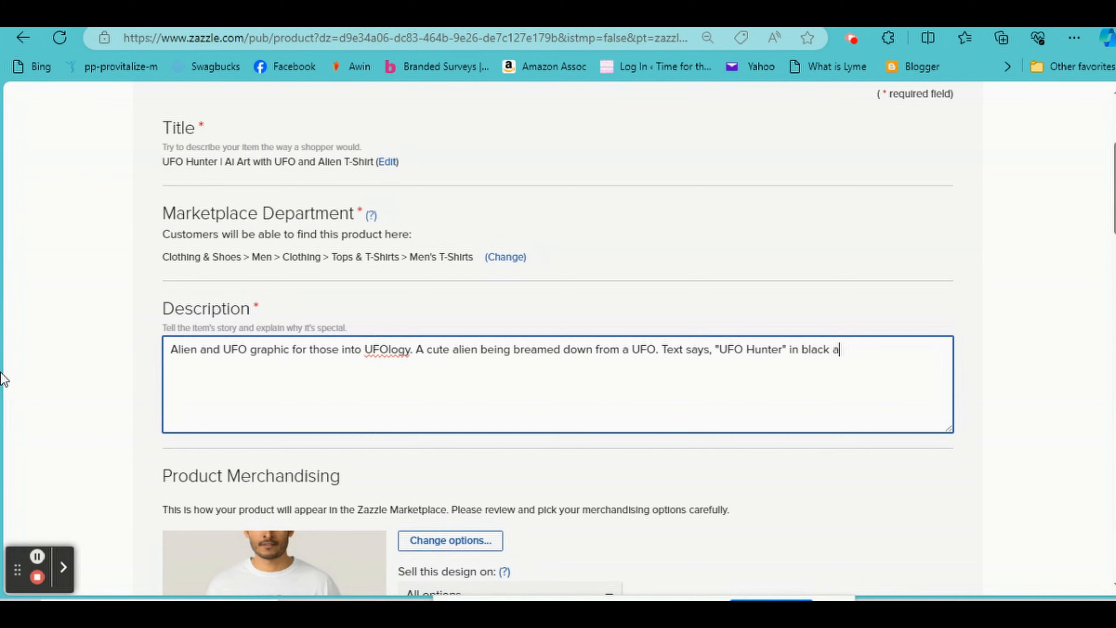
{"action": "type", "text": "nd turquoise."}
- Set the product's recipient category to For Him
{"action": "scroll", "coordinate": [13, 379], "scroll_direction": "down", "scroll_amount": 7}
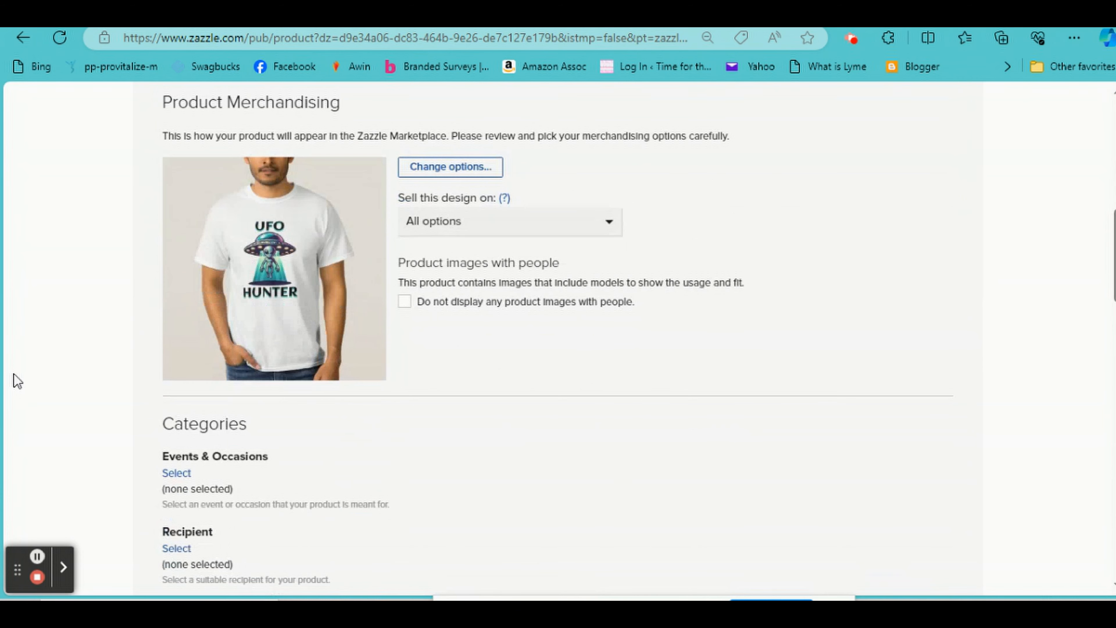
{"action": "scroll", "coordinate": [65, 352], "scroll_direction": "down", "scroll_amount": 4}
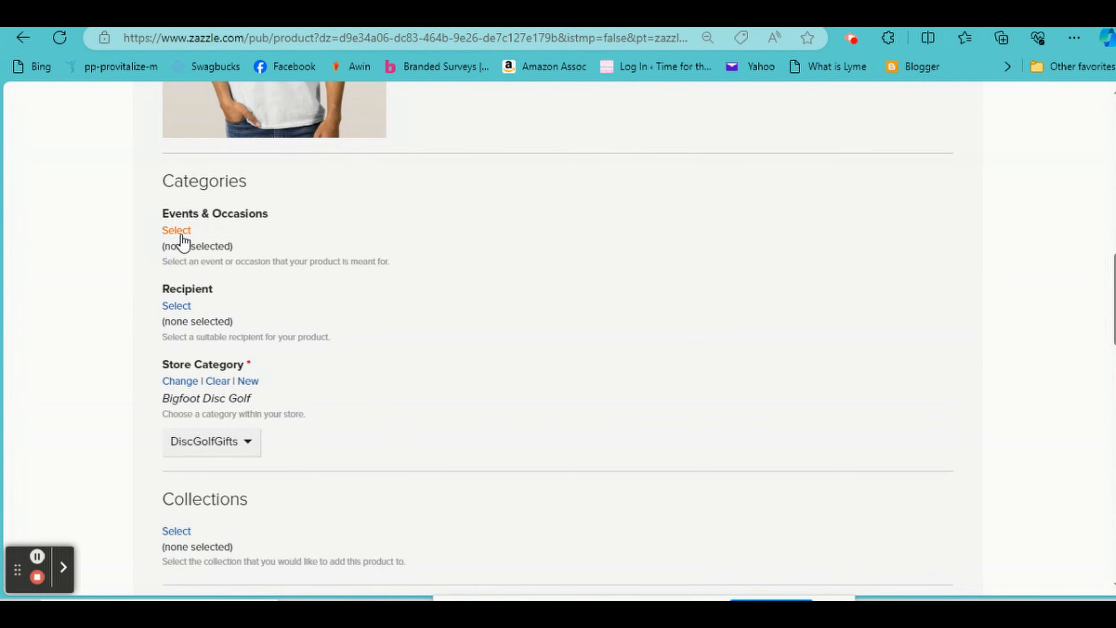
{"action": "left_click", "coordinate": [172, 307]}
{"action": "left_click", "coordinate": [330, 288]}
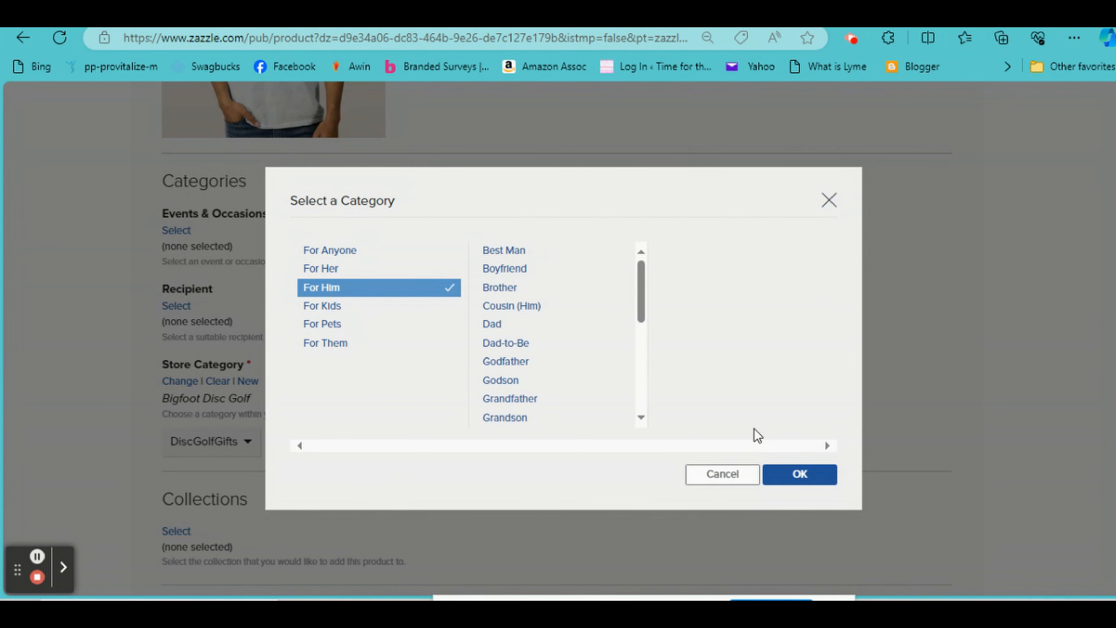
{"action": "left_click", "coordinate": [785, 475]}
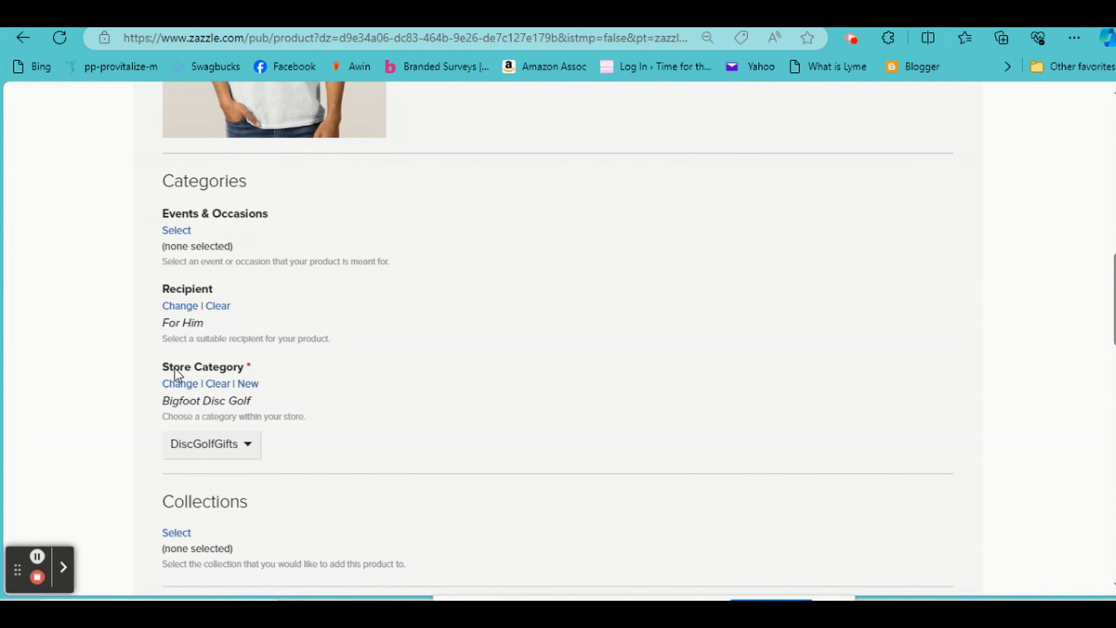
- Change the product's recipient category to For Anyone
{"action": "scroll", "coordinate": [175, 367], "scroll_direction": "down", "scroll_amount": 1}
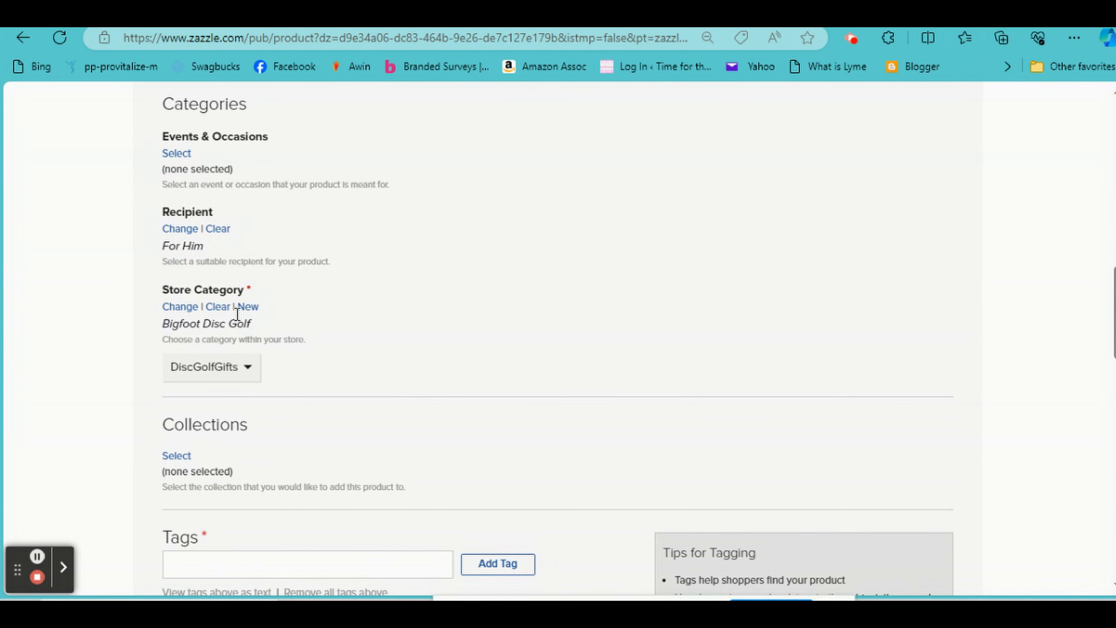
{"action": "left_click", "coordinate": [181, 230]}
{"action": "left_click", "coordinate": [327, 250]}
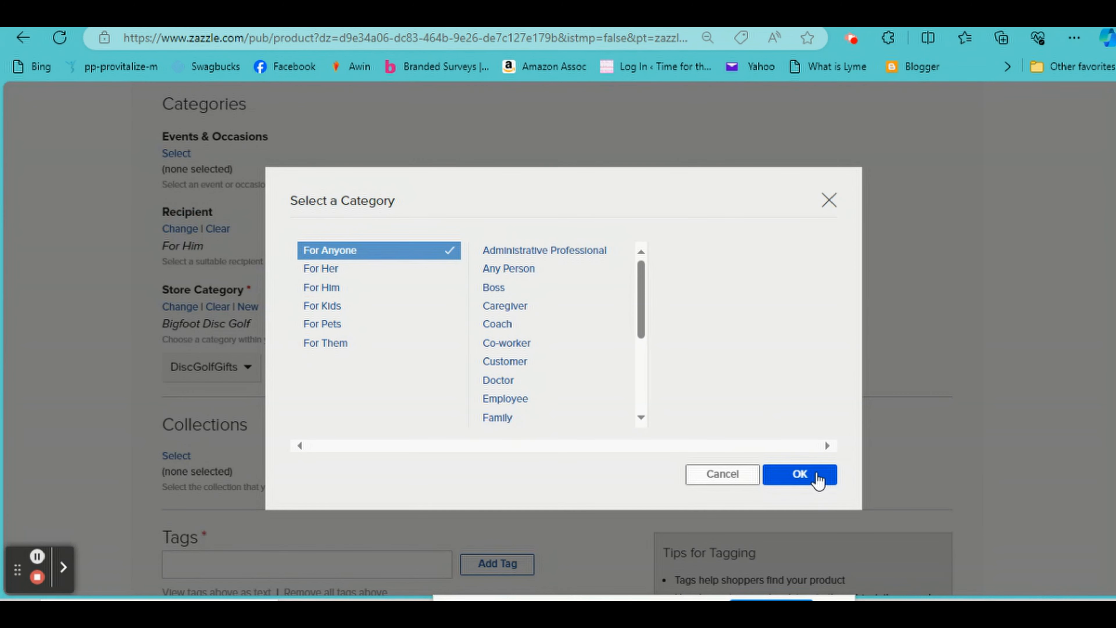
{"action": "left_click", "coordinate": [816, 480]}
- Switch the store for this product from DiscGolfGifts to MyParanornmal
{"action": "scroll", "coordinate": [270, 335], "scroll_direction": "down", "scroll_amount": 2}
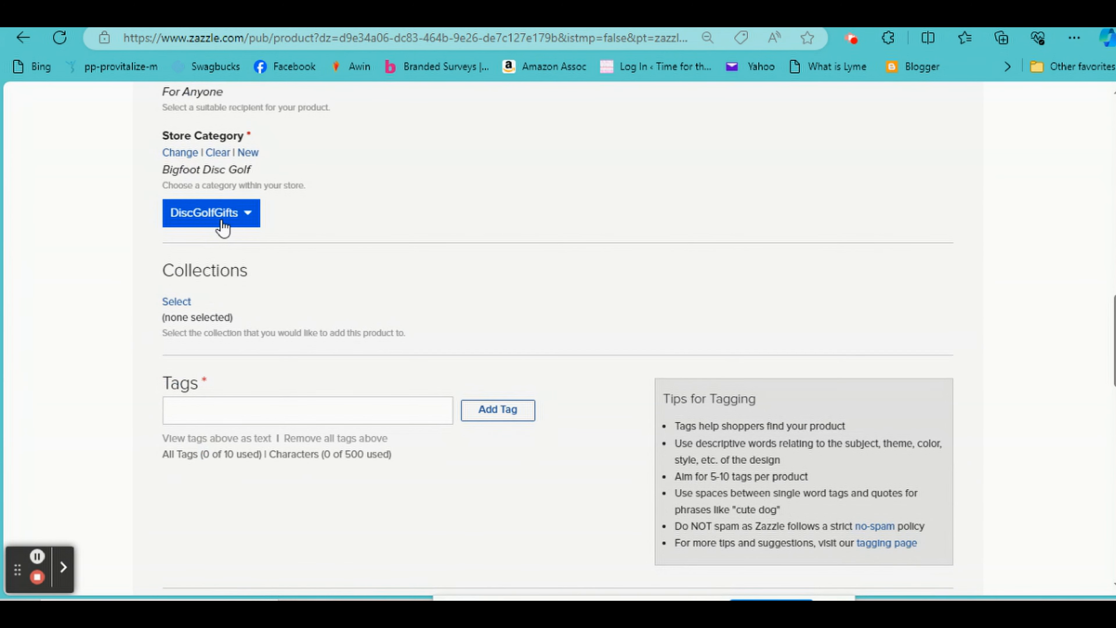
{"action": "left_click", "coordinate": [220, 216]}
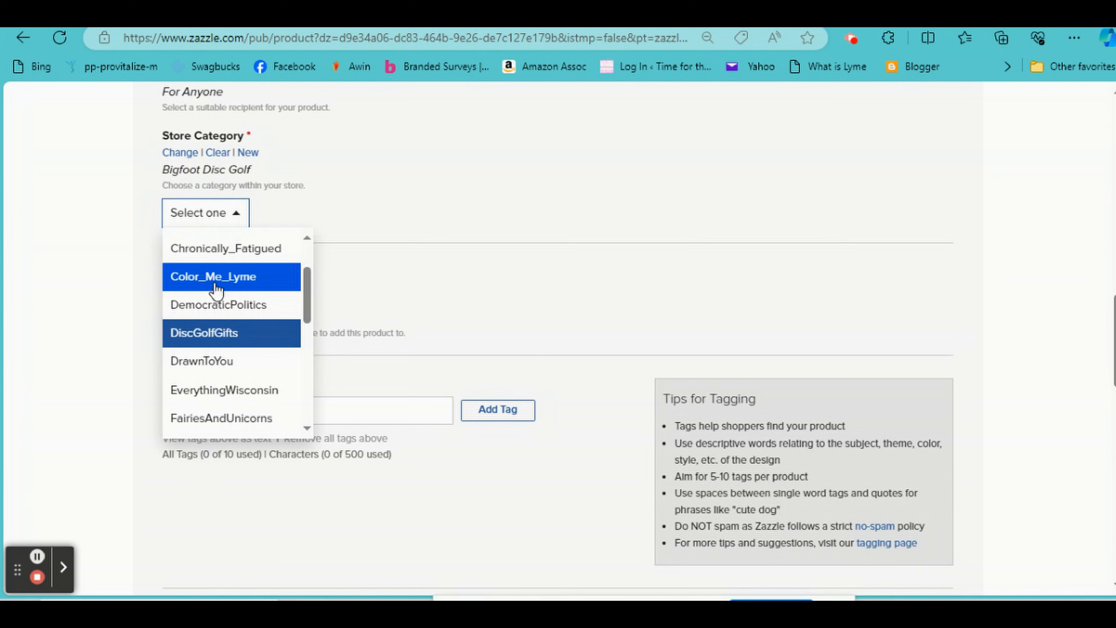
{"action": "scroll", "coordinate": [222, 328], "scroll_direction": "down", "scroll_amount": 3}
{"action": "scroll", "coordinate": [222, 331], "scroll_direction": "down", "scroll_amount": 3}
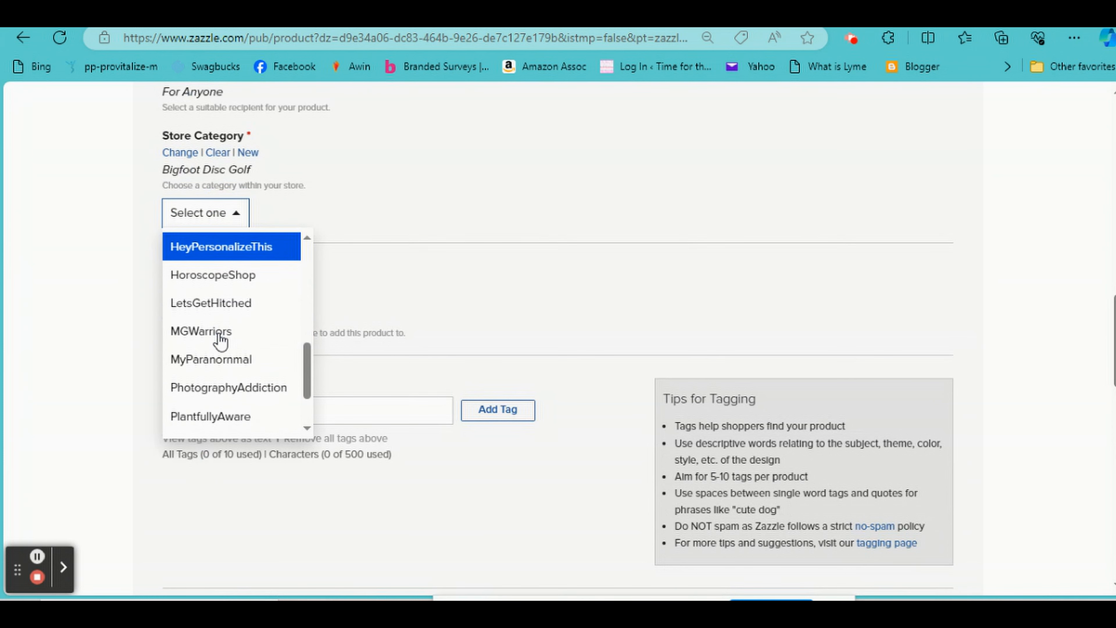
{"action": "left_click", "coordinate": [219, 294]}
- Set the store category of the product to Aliens & Ufology
{"action": "scroll", "coordinate": [182, 357], "scroll_direction": "up", "scroll_amount": 4}
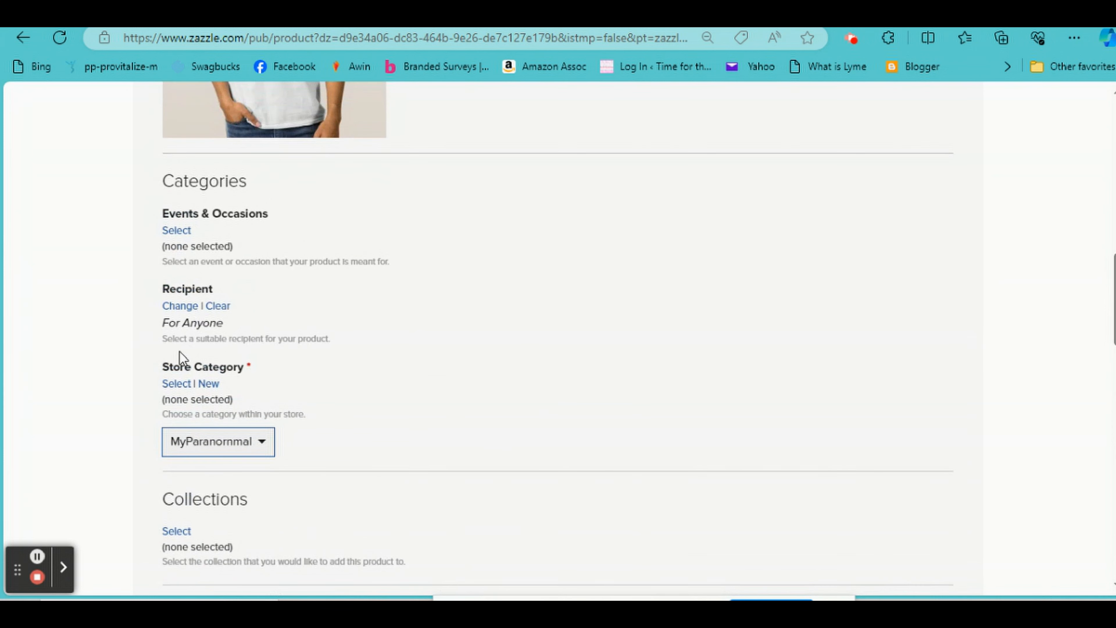
{"action": "left_click", "coordinate": [178, 384]}
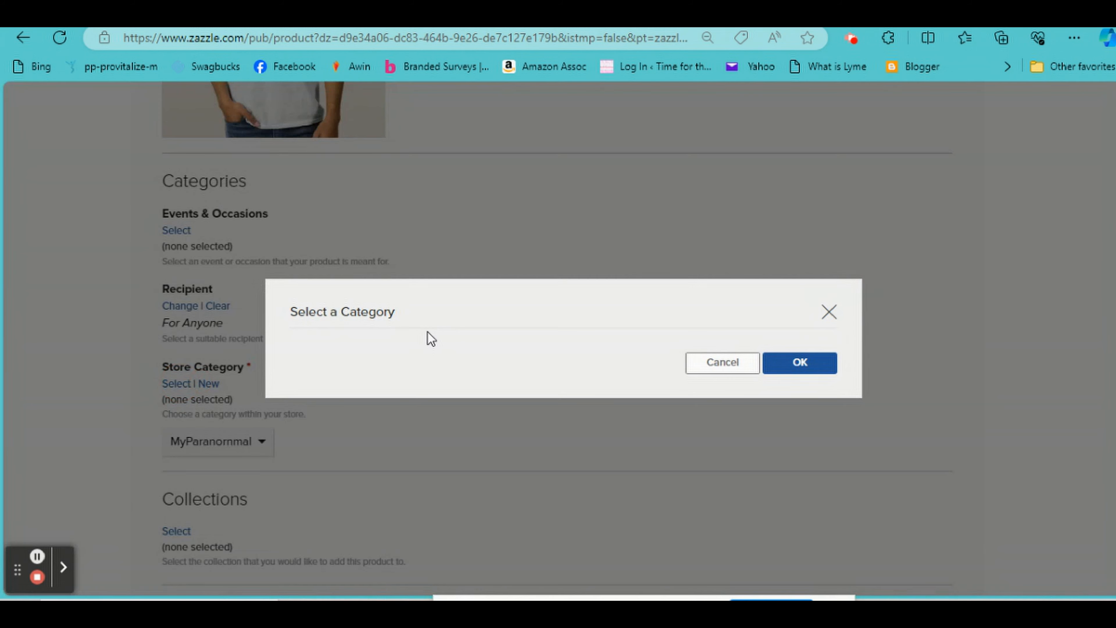
{"action": "left_click", "coordinate": [364, 251]}
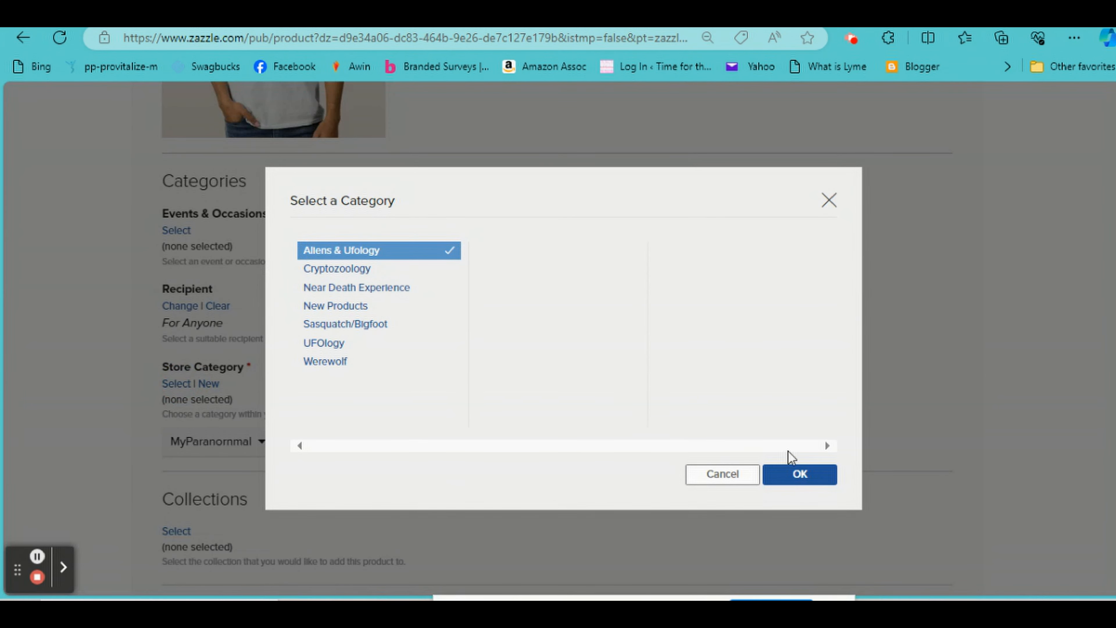
{"action": "left_click", "coordinate": [798, 476]}
- Enter the product tags ufo, ufology, alien, ufo hunter, turquoise, black and extraterrestrial, correcting the spelling of the last one
{"action": "scroll", "coordinate": [384, 300], "scroll_direction": "down", "scroll_amount": 5}
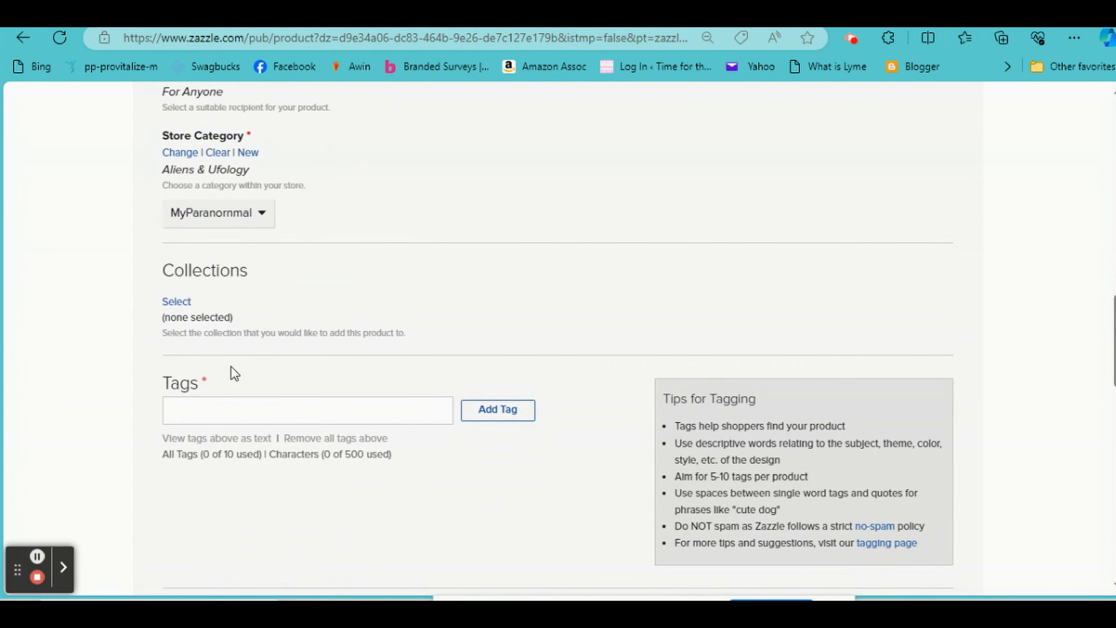
{"action": "left_click", "coordinate": [197, 400]}
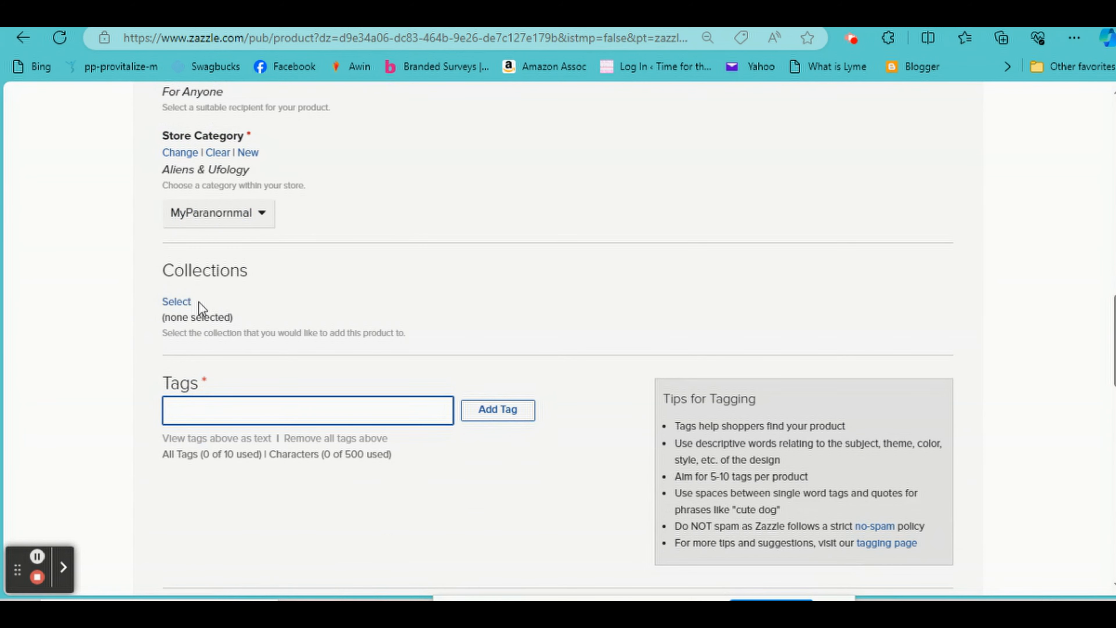
{"action": "left_click", "coordinate": [192, 408]}
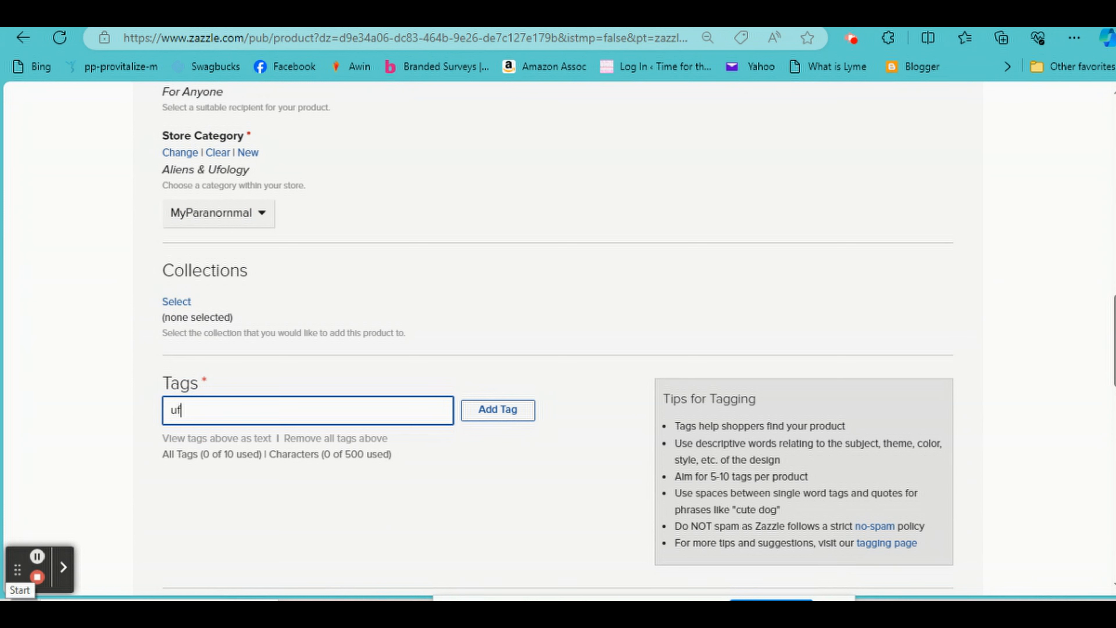
{"action": "type", "text": "ufo, ufology"}
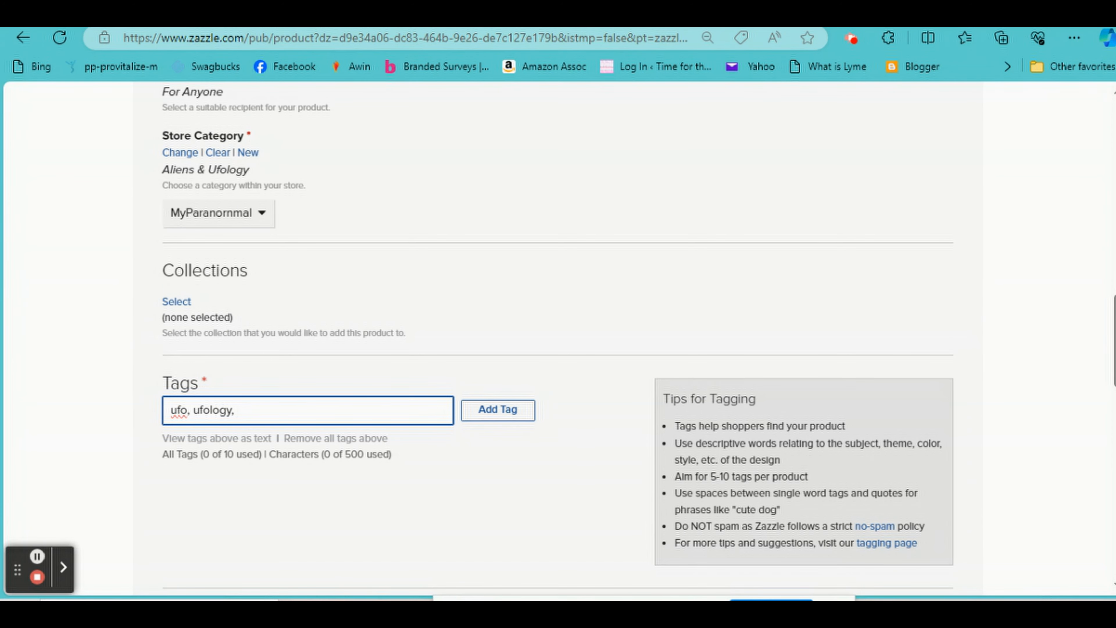
{"action": "type", "text": ", alien, ufo hunter, turquoise, black, extratrerretrial,"}
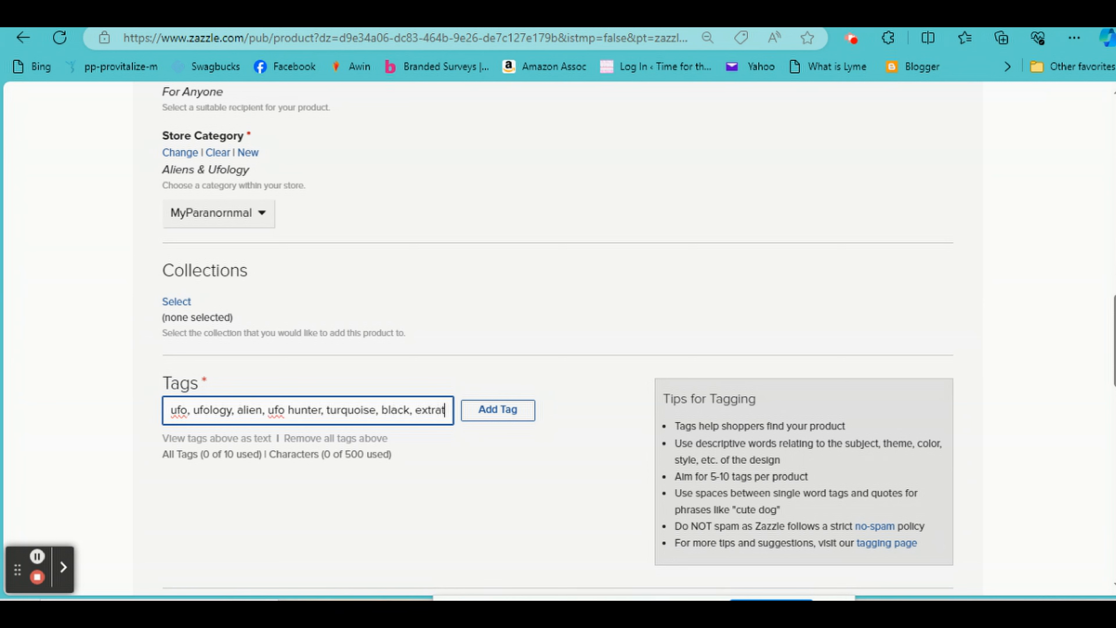
{"action": "right_click", "coordinate": [378, 423]}
{"action": "mouse_move", "coordinate": [249, 190]}
{"action": "left_click", "coordinate": [488, 207]}
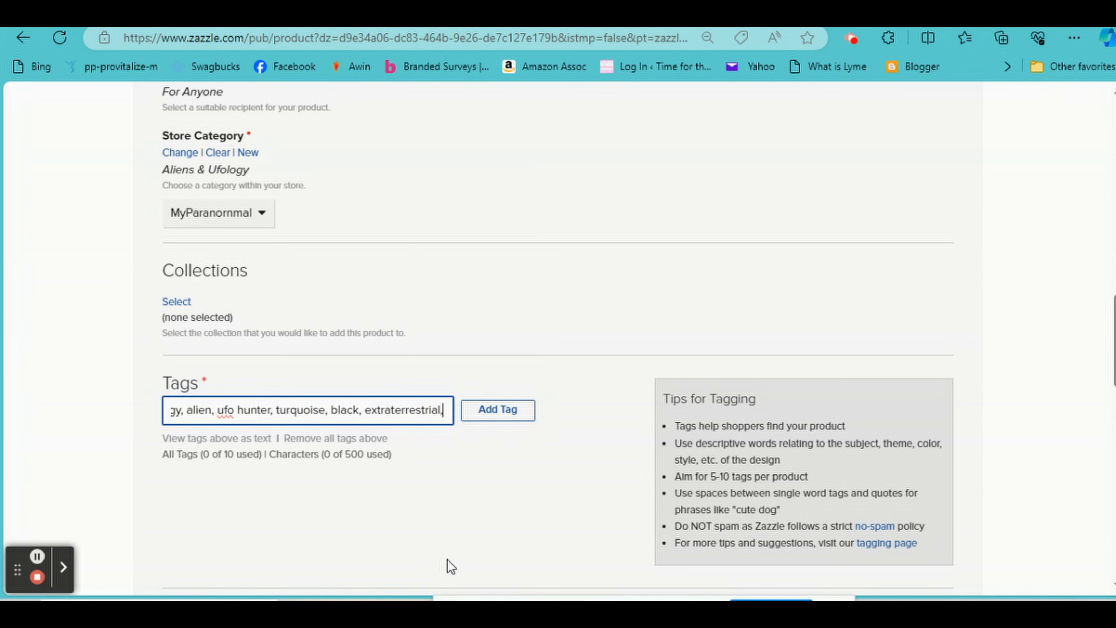
- Append the tags ai art and generativecontent and add the whole tag list to the product
{"action": "type", "text": "ai art,"}
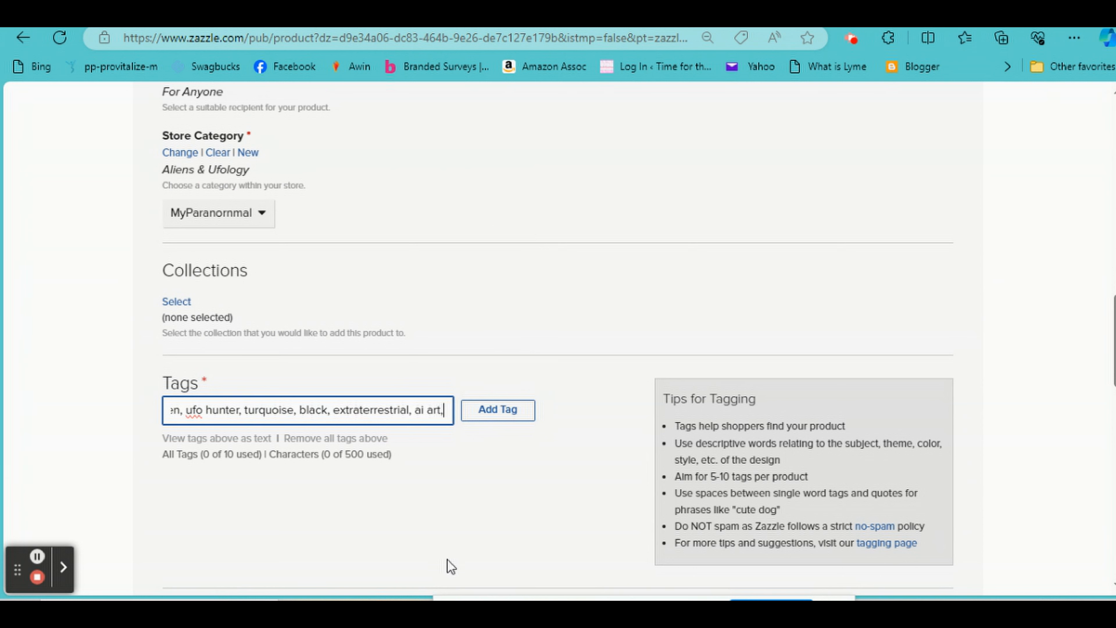
{"action": "type", "text": " g"}
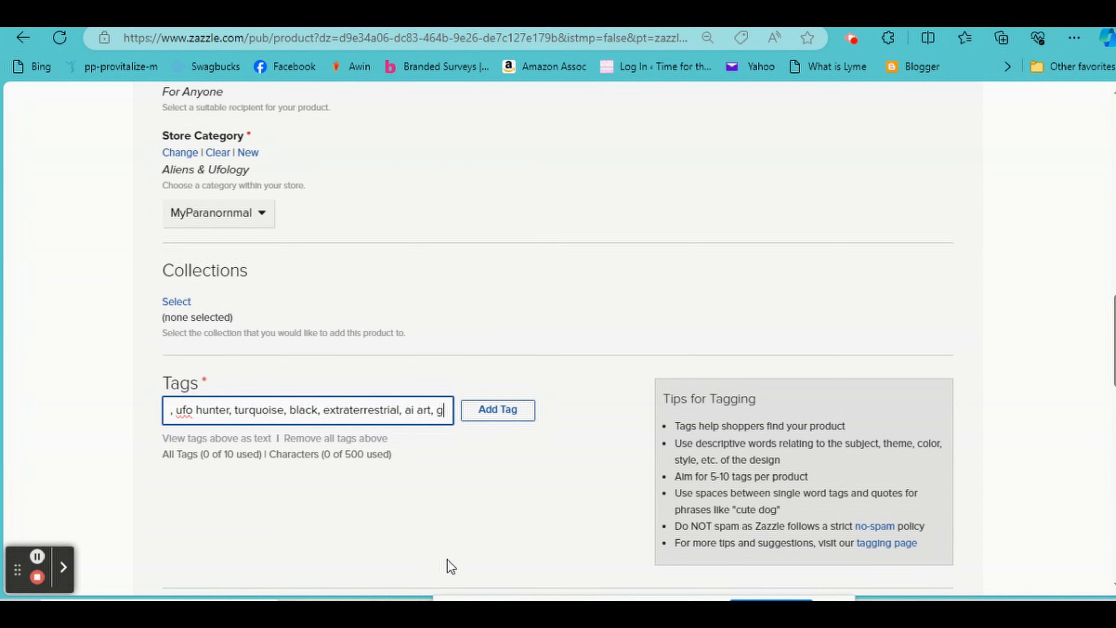
{"action": "type", "text": "enerati"}
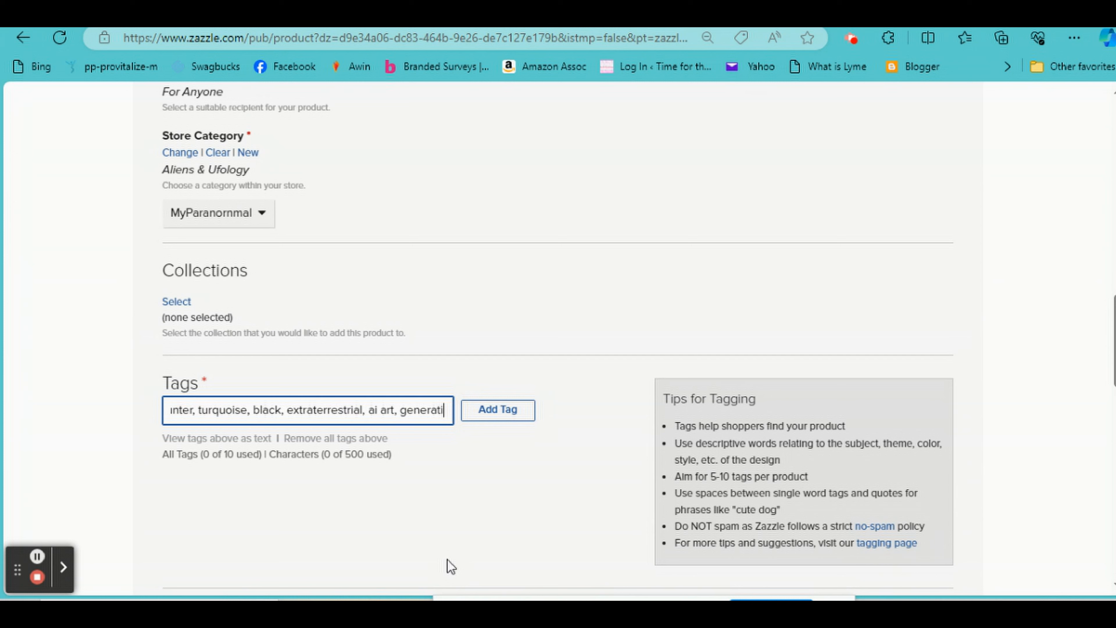
{"action": "type", "text": "vecontent,"}
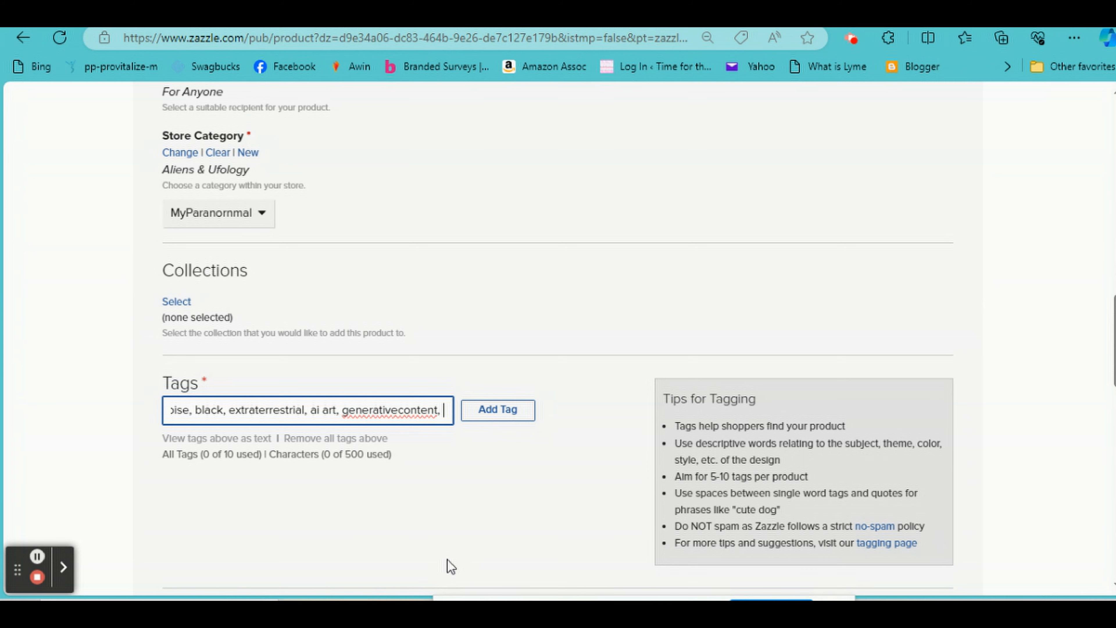
{"action": "key", "text": "Return"}
- Set the product's suitable audience rating to G
{"action": "scroll", "coordinate": [462, 407], "scroll_direction": "down", "scroll_amount": 8}
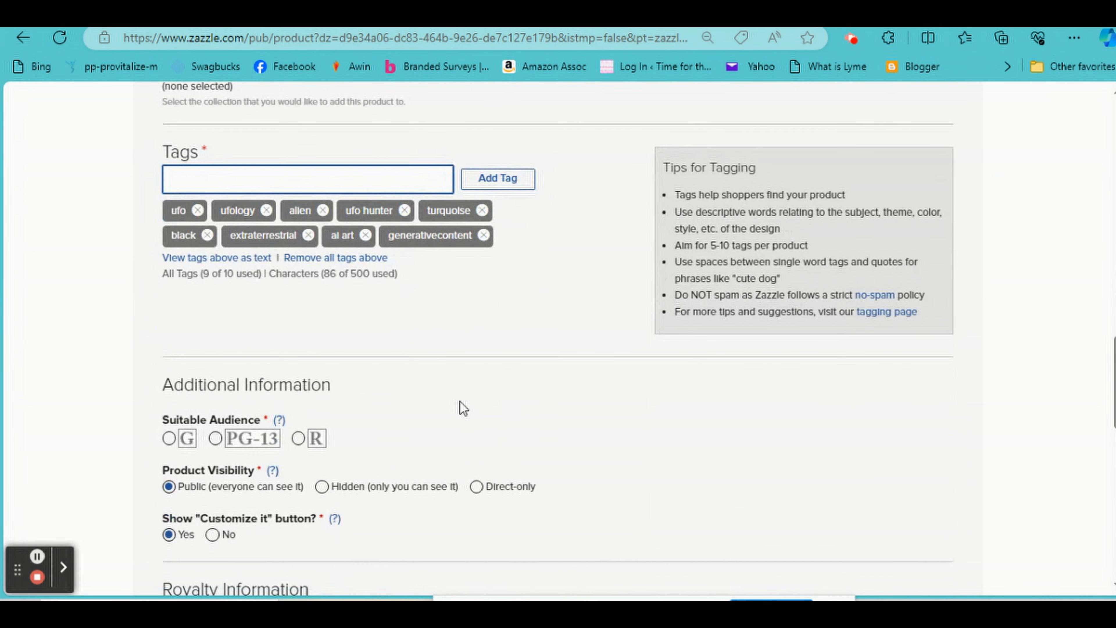
{"action": "left_click", "coordinate": [169, 285]}
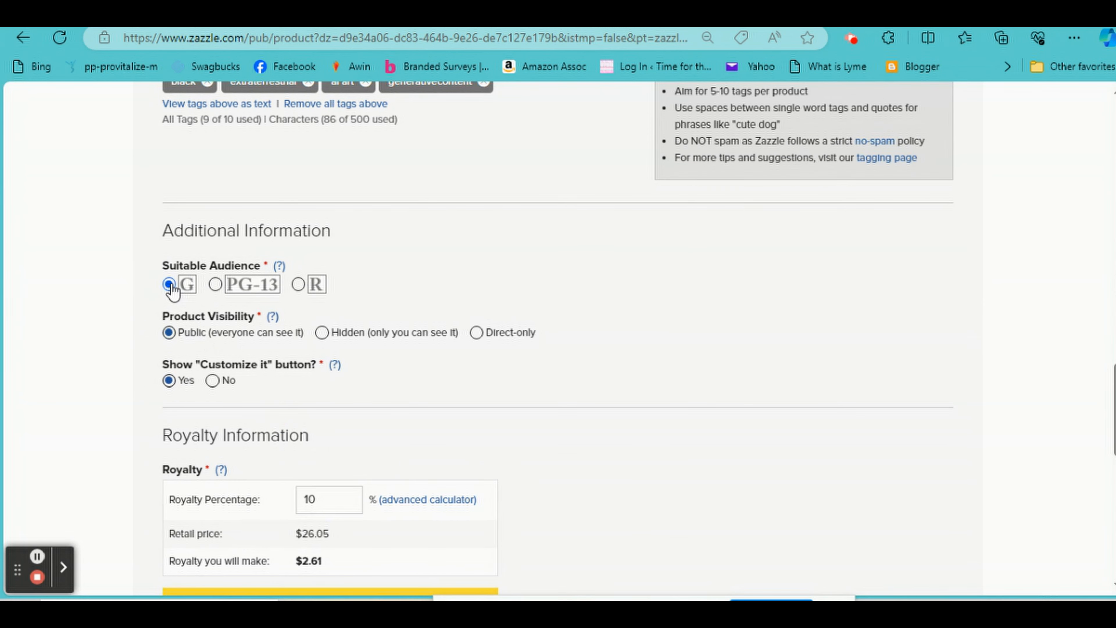
{"action": "scroll", "coordinate": [232, 327], "scroll_direction": "down", "scroll_amount": 2}
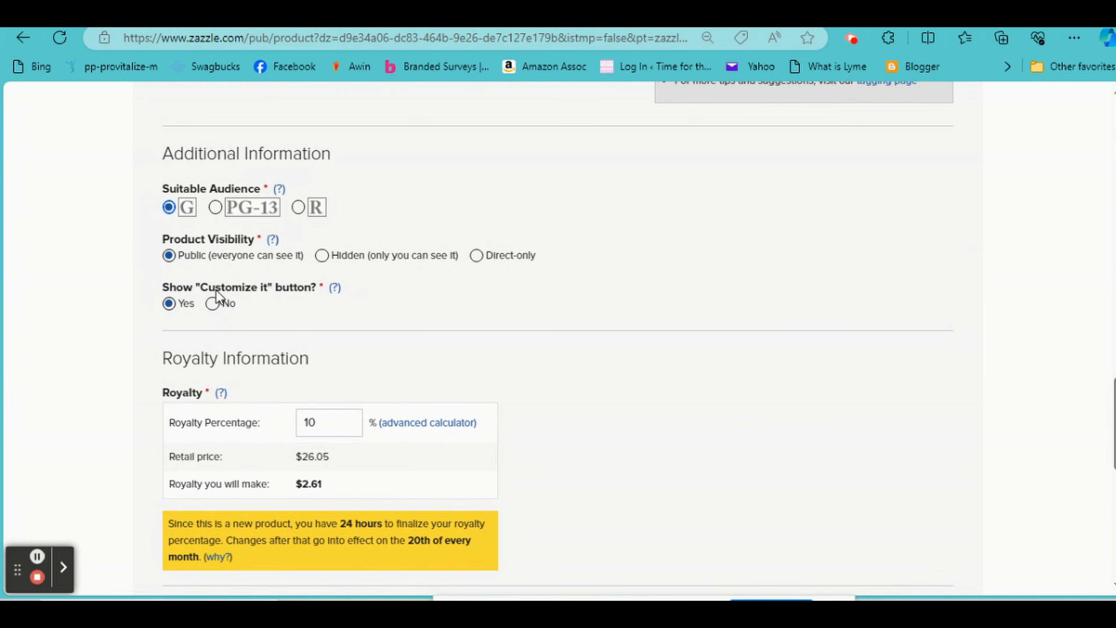
{"action": "scroll", "coordinate": [289, 388], "scroll_direction": "down", "scroll_amount": 3}
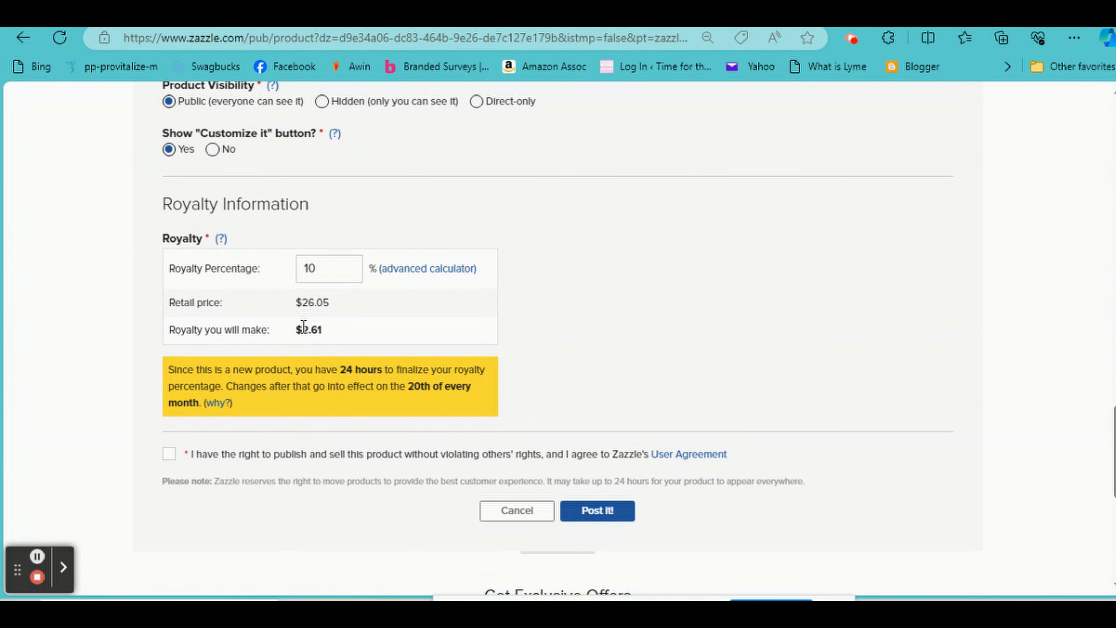
- Confirm the right to sell the product, agree to the User Agreement, and post the T-shirt
{"action": "scroll", "coordinate": [303, 328], "scroll_direction": "down", "scroll_amount": 2}
{"action": "left_click", "coordinate": [169, 380]}
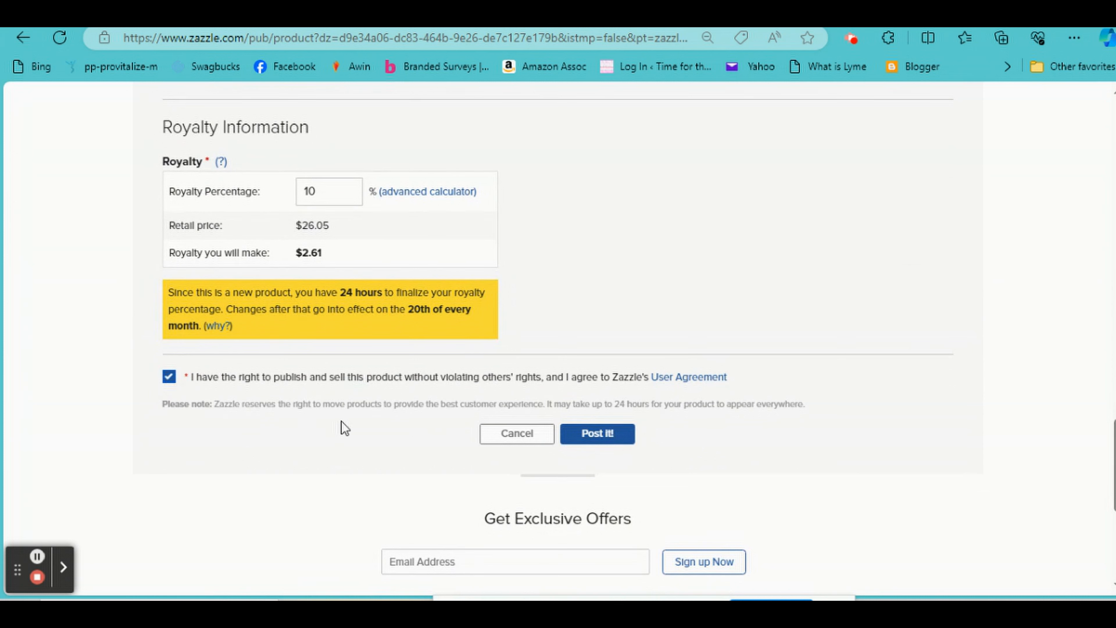
{"action": "left_click", "coordinate": [593, 432]}
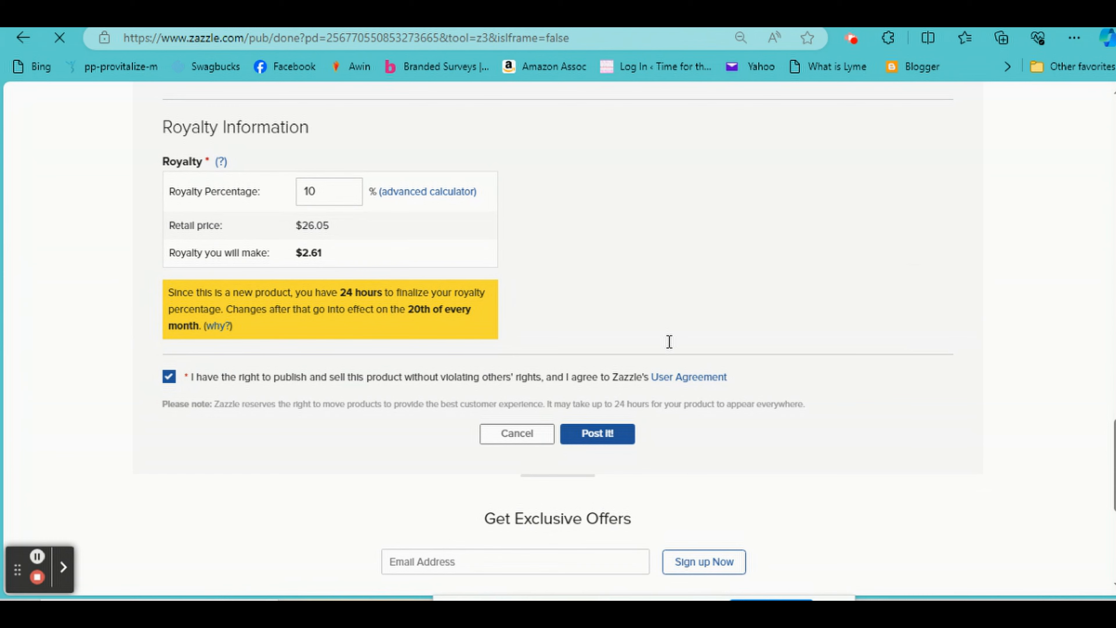
- Go to the product page of the newly posted UFO Hunter T-shirt
{"action": "scroll", "coordinate": [571, 316], "scroll_direction": "down", "scroll_amount": 1}
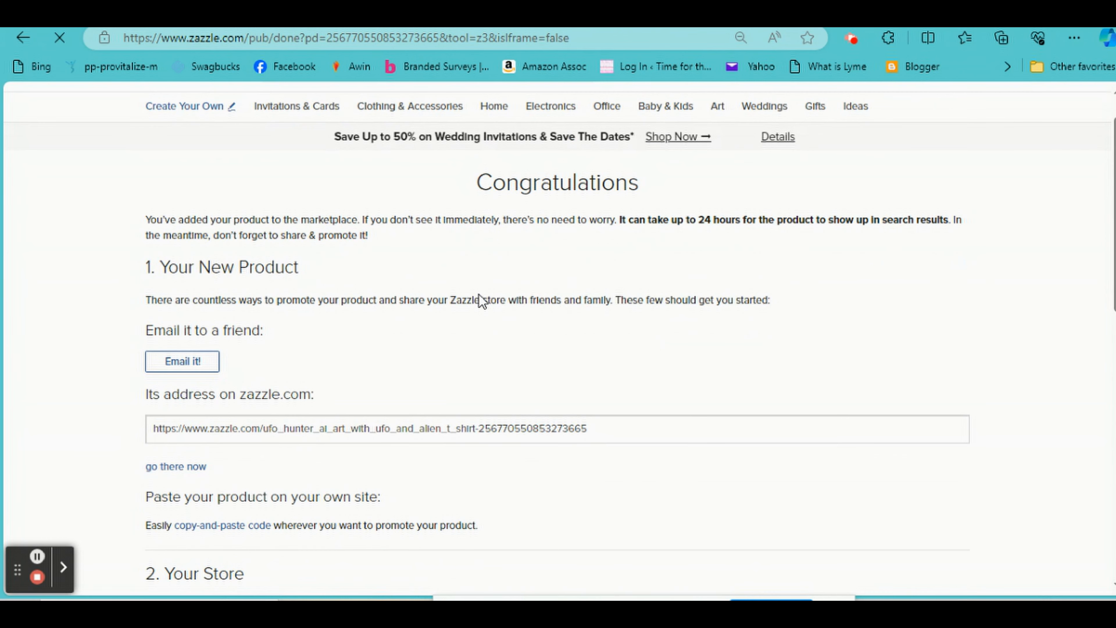
{"action": "scroll", "coordinate": [482, 301], "scroll_direction": "down", "scroll_amount": 2}
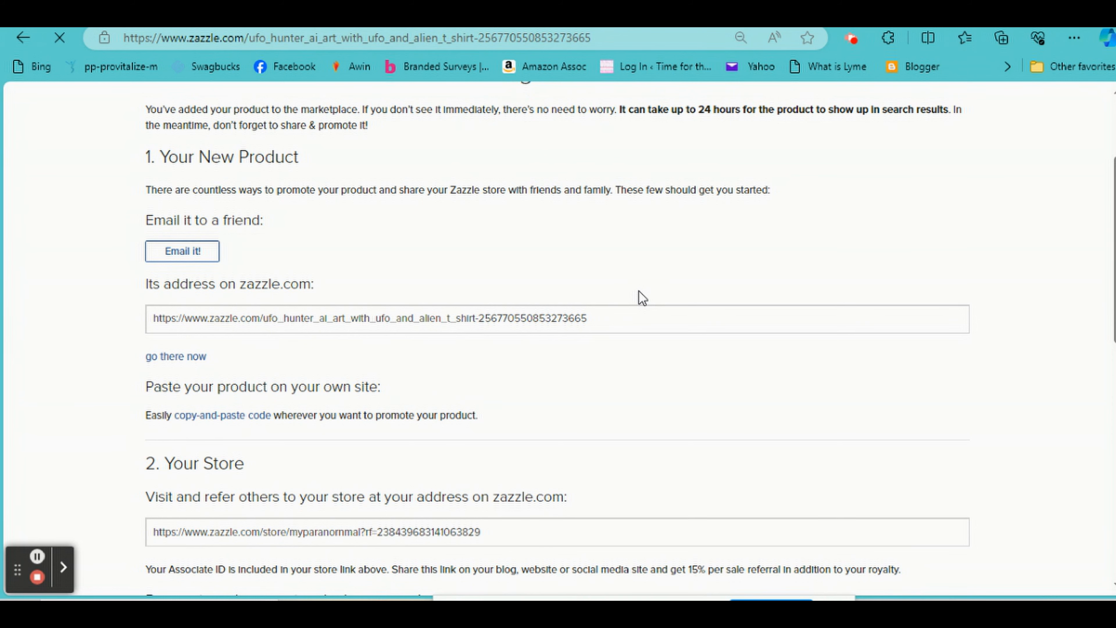
{"action": "scroll", "coordinate": [623, 287], "scroll_direction": "down", "scroll_amount": 1}
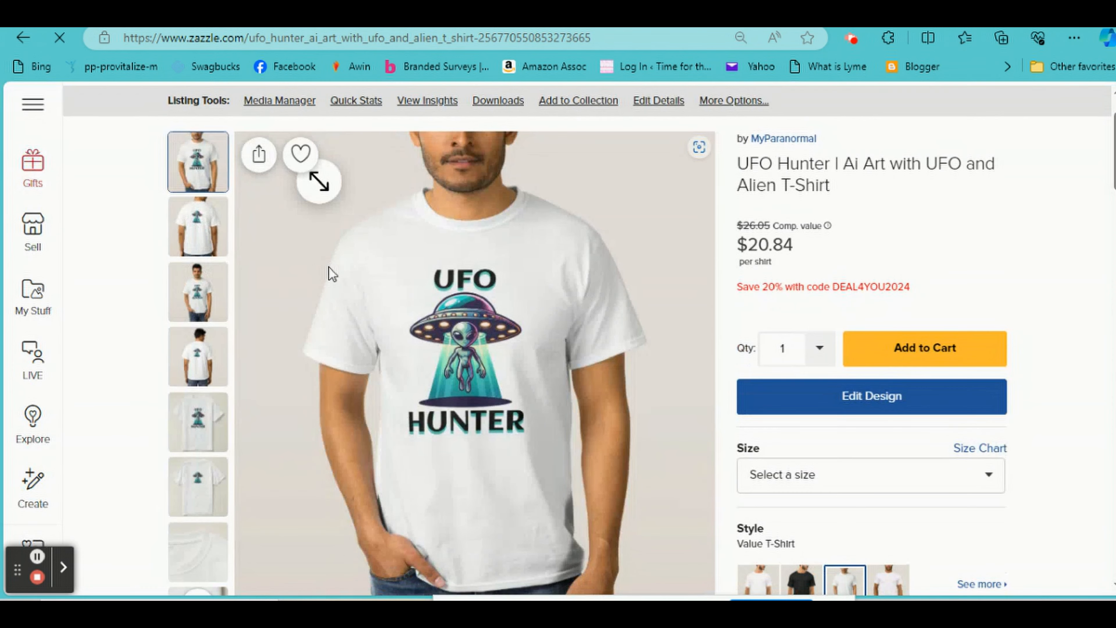
- Change the shirt style to the Bella+Canvas Women's Slim Fit Tee from the full list of styles
{"action": "scroll", "coordinate": [515, 272], "scroll_direction": "down", "scroll_amount": 2}
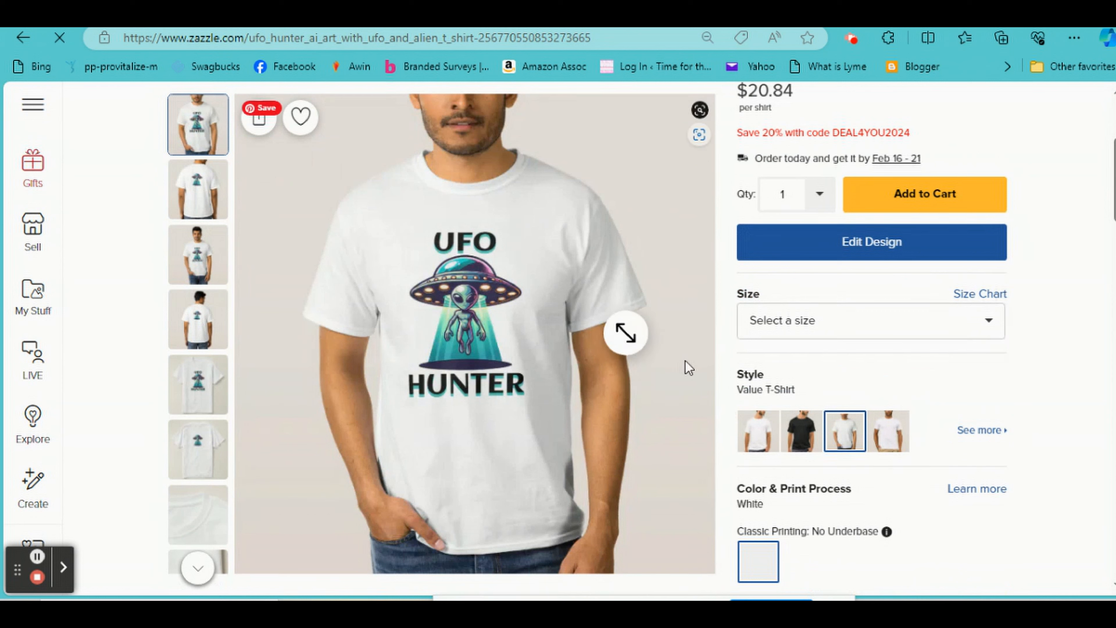
{"action": "left_click", "coordinate": [987, 429]}
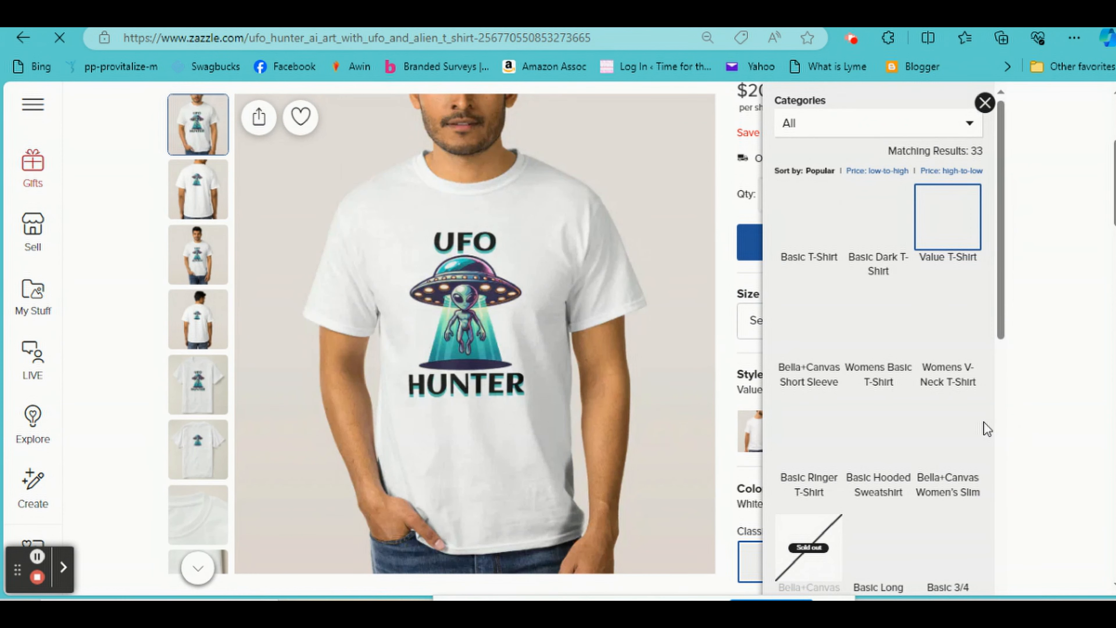
{"action": "scroll", "coordinate": [887, 330], "scroll_direction": "down", "scroll_amount": 2}
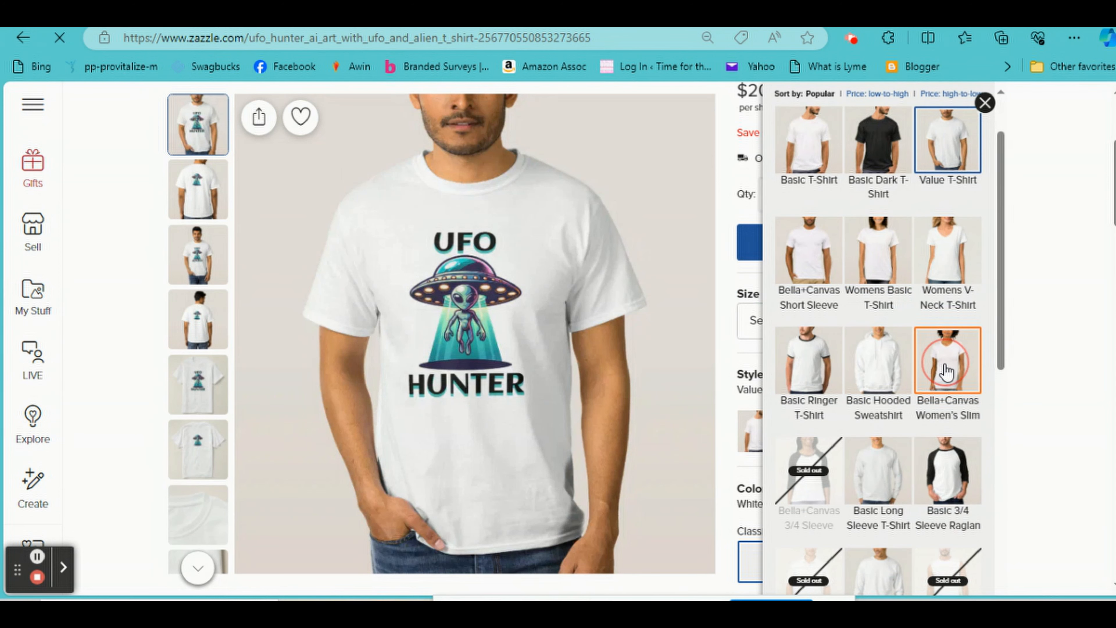
{"action": "left_click", "coordinate": [932, 368]}
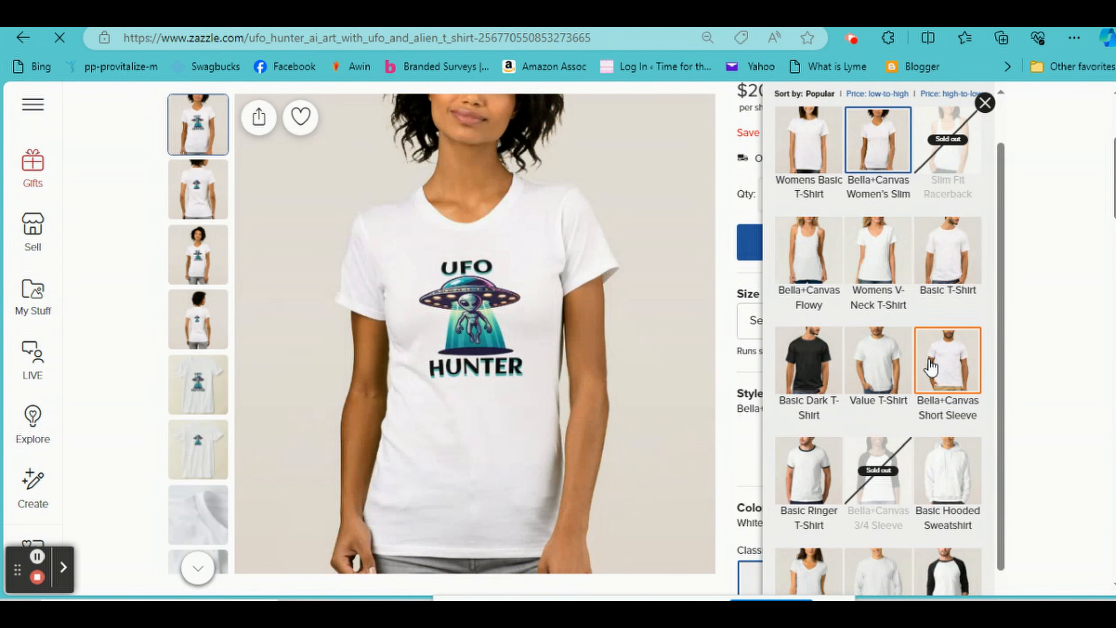
{"action": "left_click", "coordinate": [723, 322]}
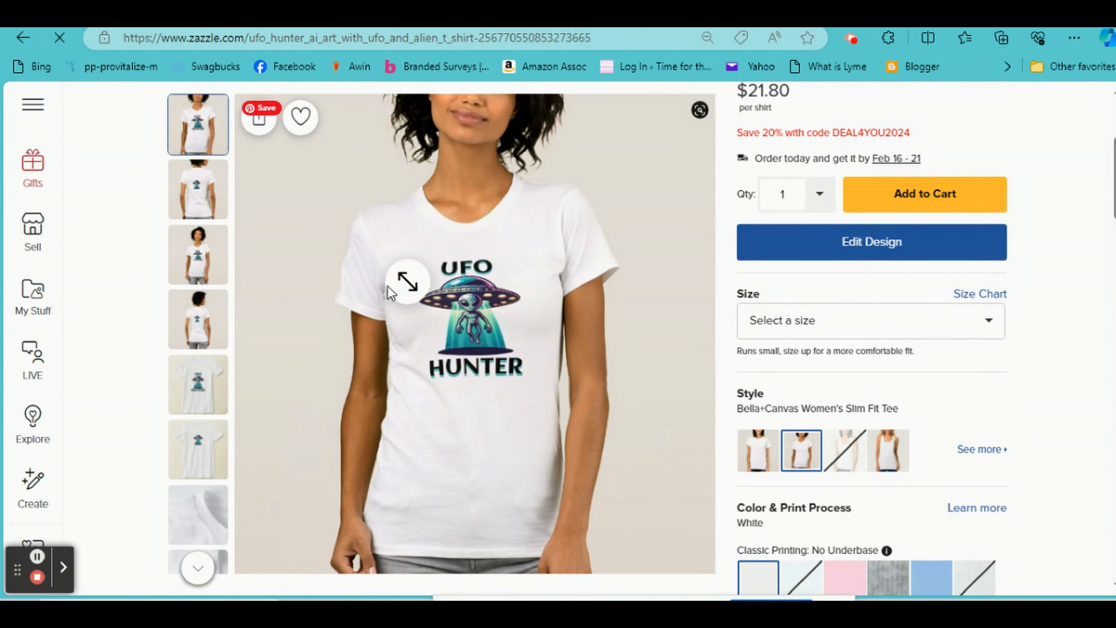
- Try the women's tee in Kelly Green and Black, choose Turquoise with vivid printing, and check its back and front
{"action": "scroll", "coordinate": [876, 468], "scroll_direction": "down", "scroll_amount": 5}
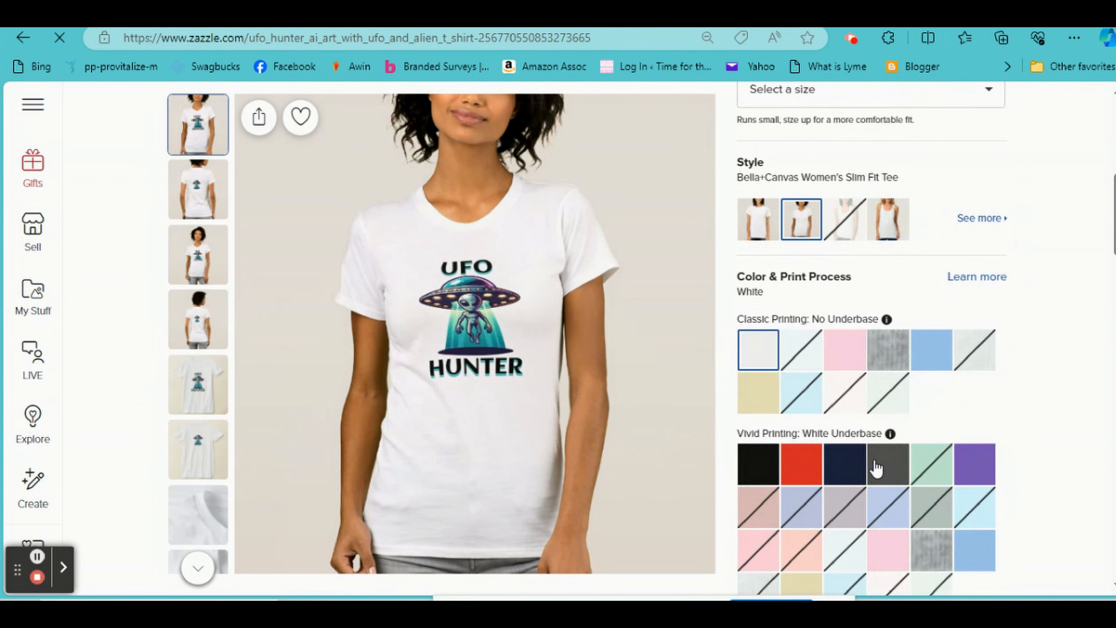
{"action": "left_click", "coordinate": [934, 462]}
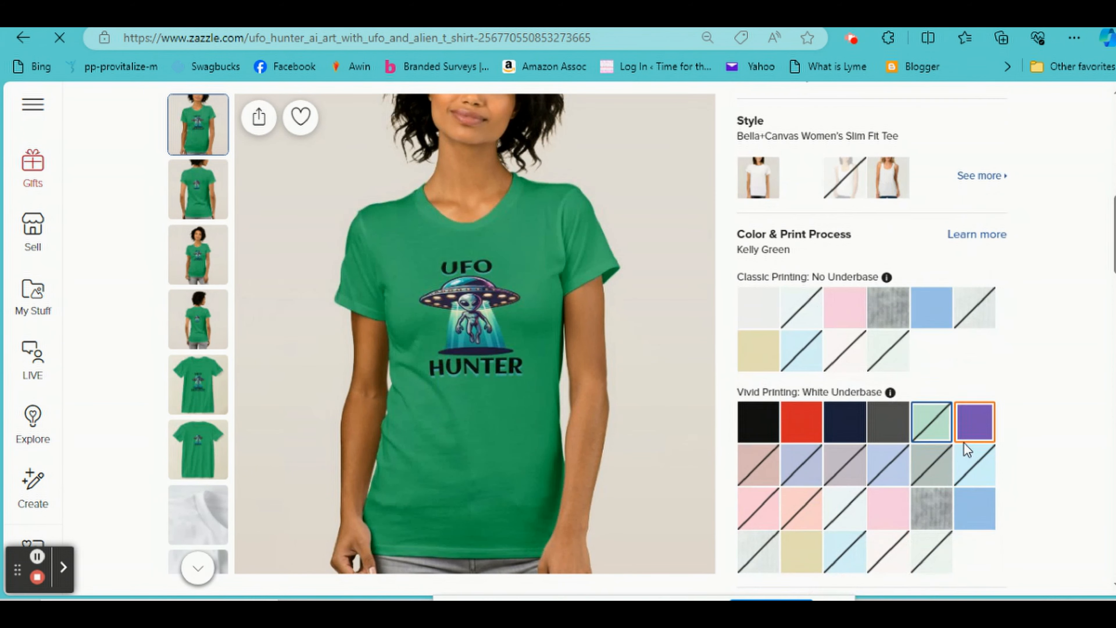
{"action": "left_click", "coordinate": [762, 428]}
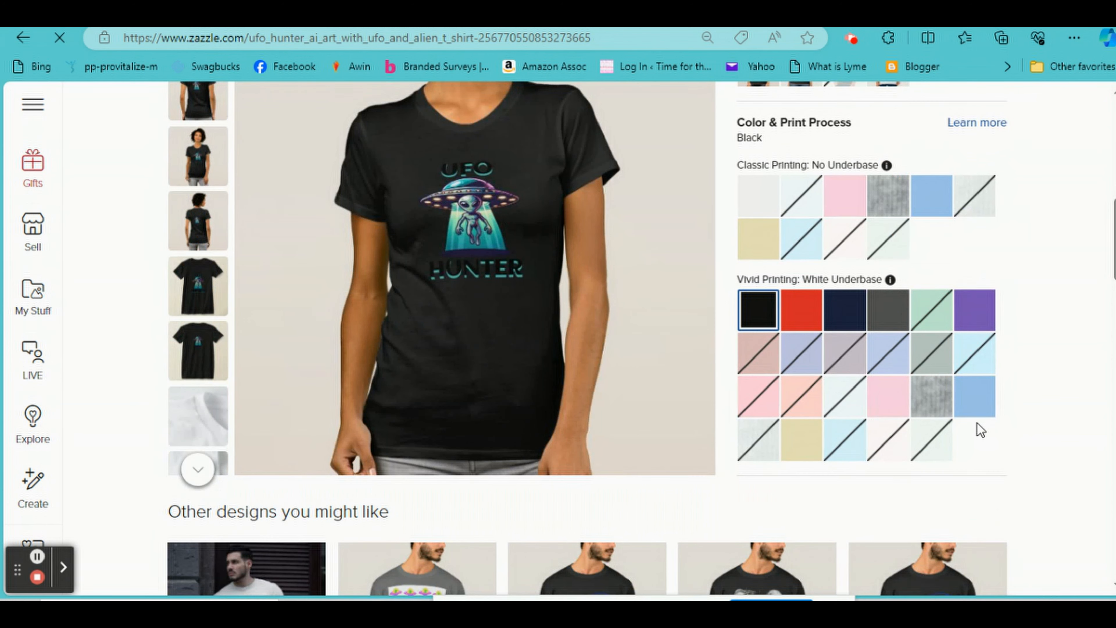
{"action": "left_click", "coordinate": [978, 367]}
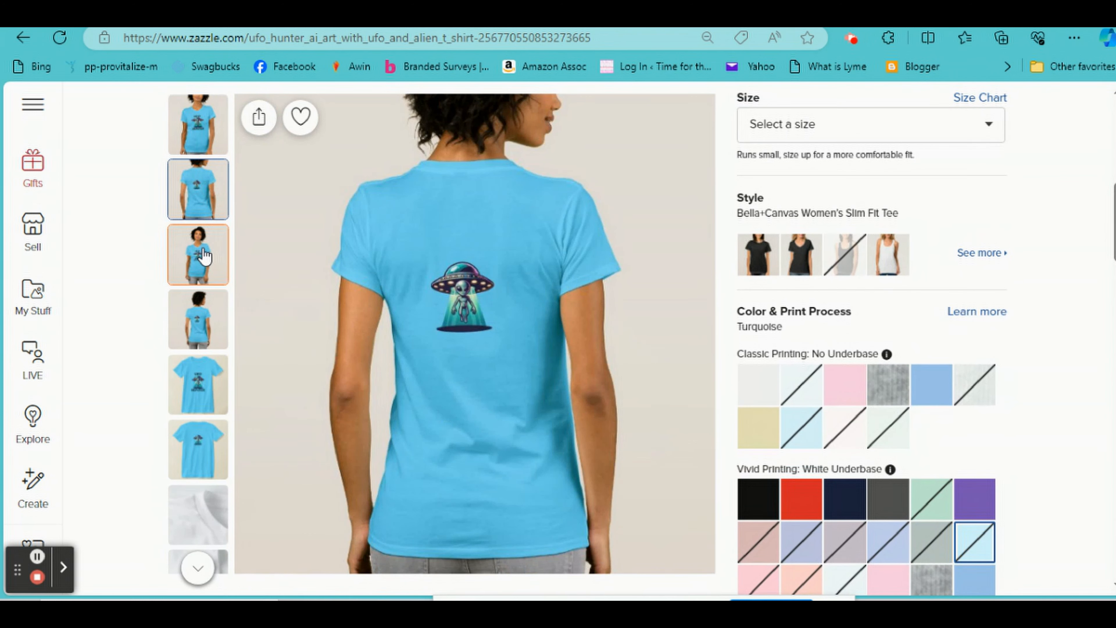
{"action": "left_click", "coordinate": [197, 136]}
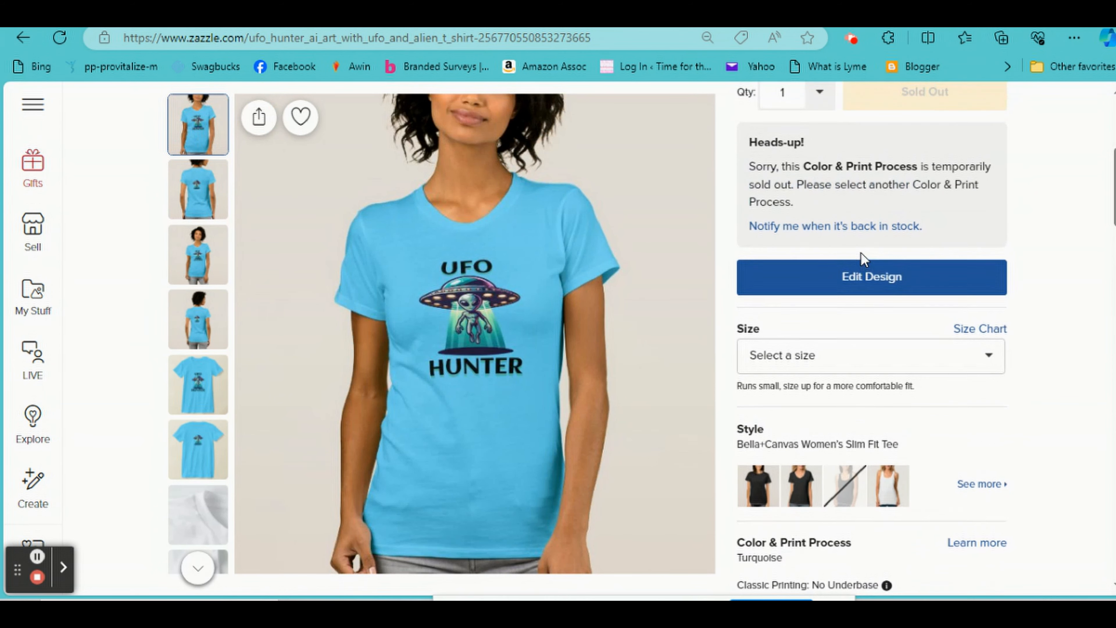
- Open the turquoise tee's design for editing, check its front and back layers, and finish editing
{"action": "left_click", "coordinate": [851, 276]}
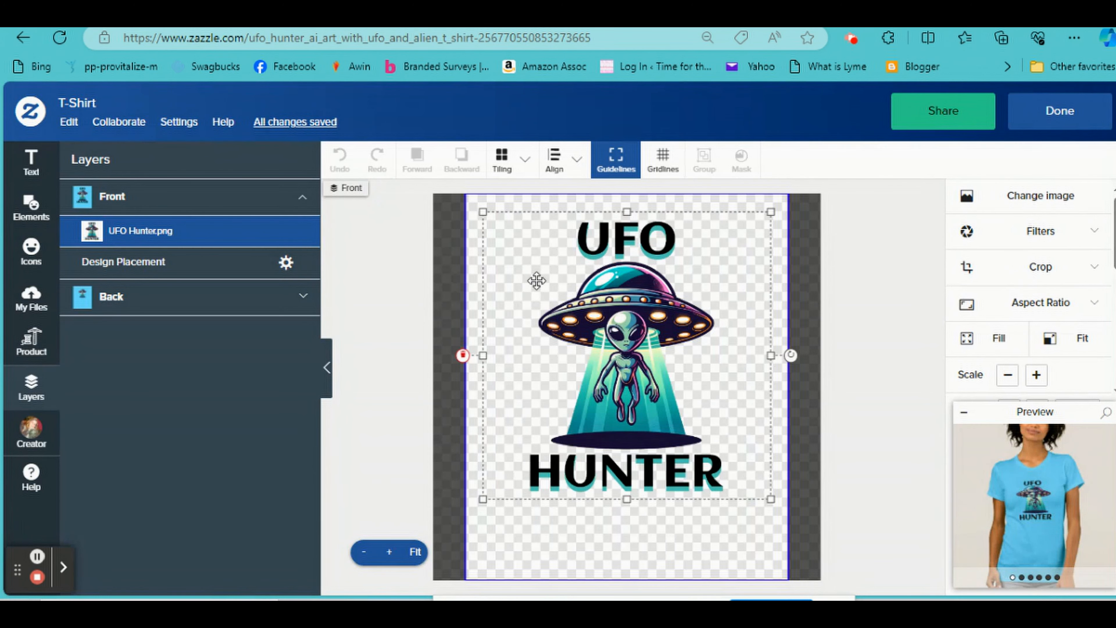
{"action": "left_click", "coordinate": [166, 292]}
{"action": "left_click", "coordinate": [170, 198]}
{"action": "left_click", "coordinate": [1060, 110]}
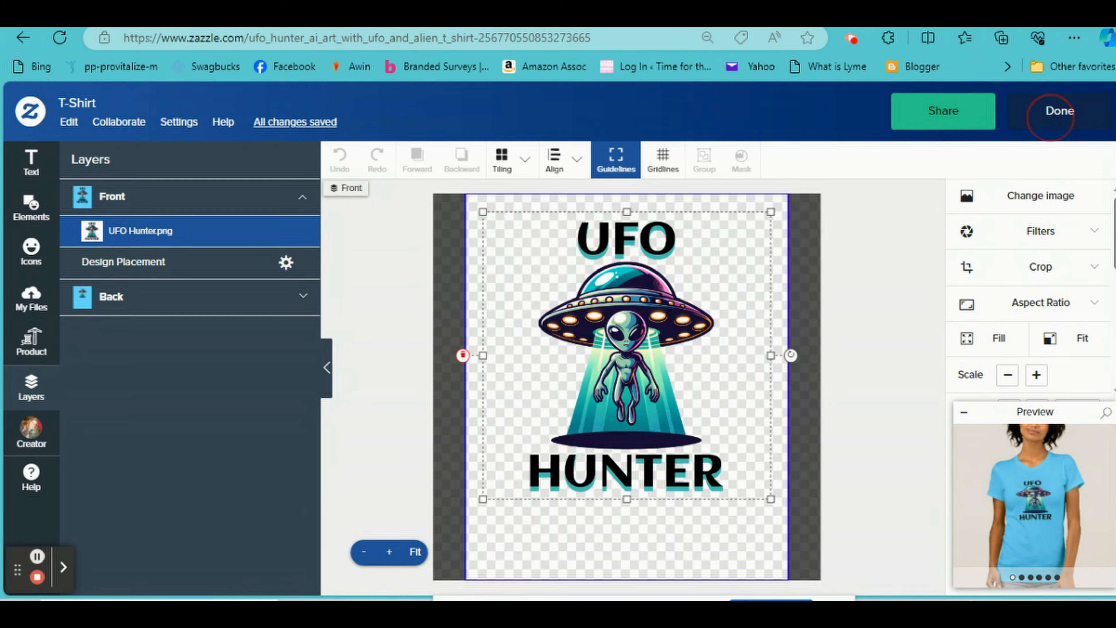
- Start selling the turquoise women's tee as a new product and review its title, marketplace department and description
{"action": "scroll", "coordinate": [835, 320], "scroll_direction": "down", "scroll_amount": 3}
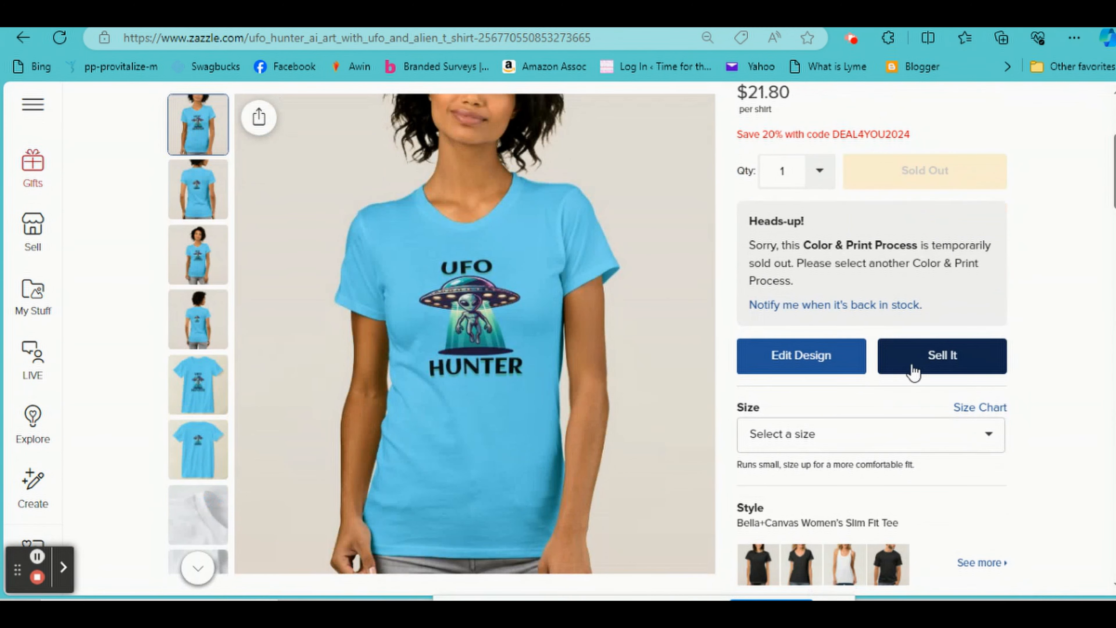
{"action": "left_click", "coordinate": [935, 370]}
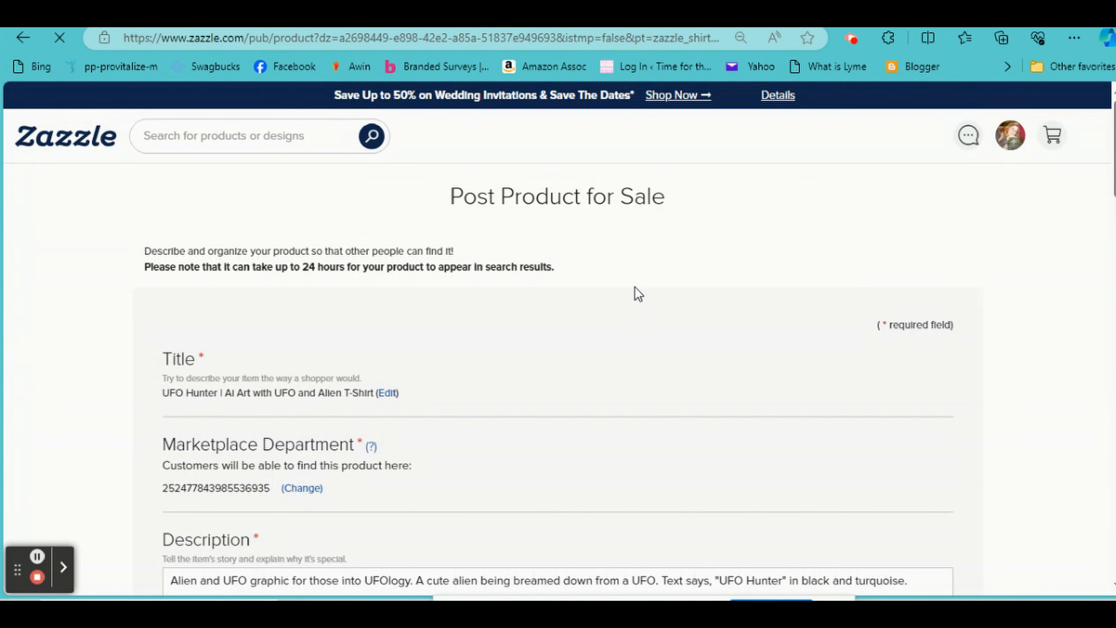
{"action": "scroll", "coordinate": [511, 297], "scroll_direction": "down", "scroll_amount": 3}
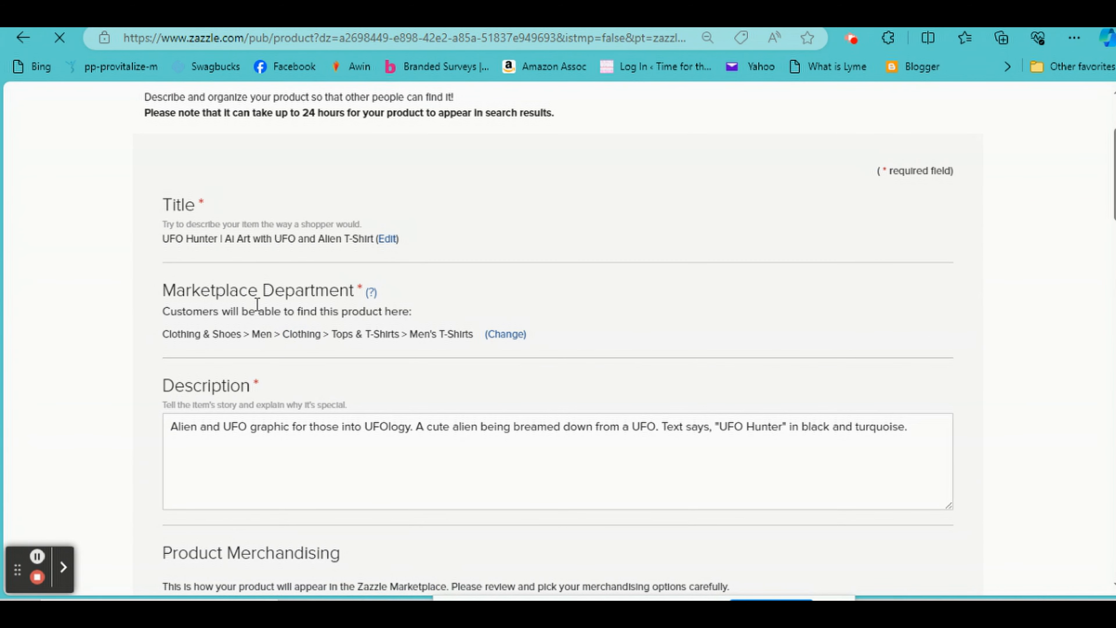
{"action": "scroll", "coordinate": [294, 303], "scroll_direction": "down", "scroll_amount": 3}
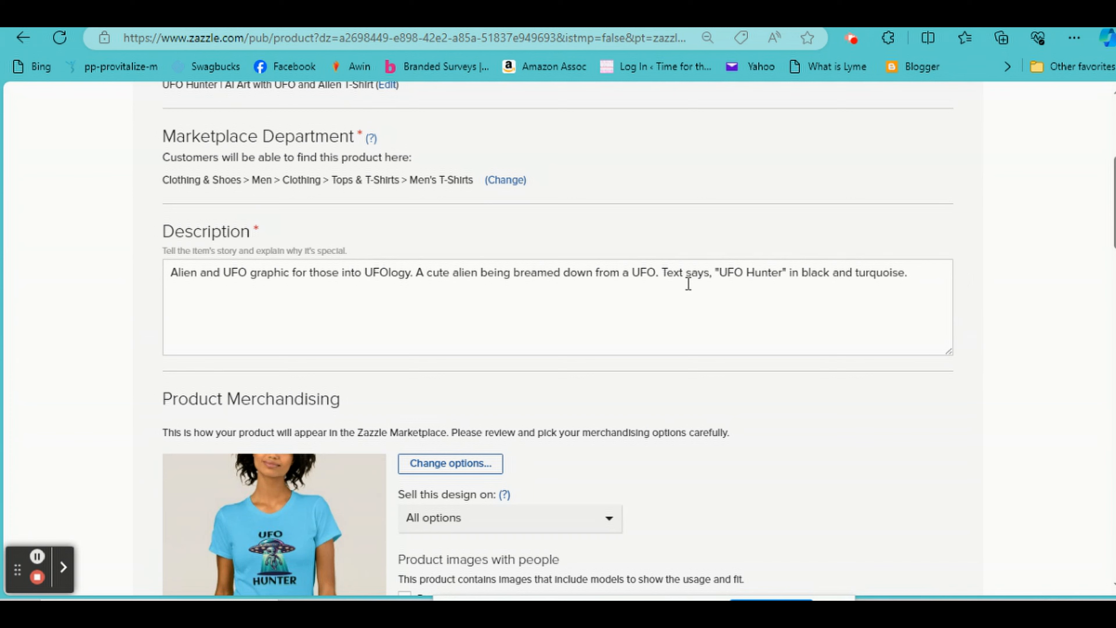
- Extend the end of the women's tee description with "women's shirt."
{"action": "scroll", "coordinate": [694, 278], "scroll_direction": "down", "scroll_amount": 2}
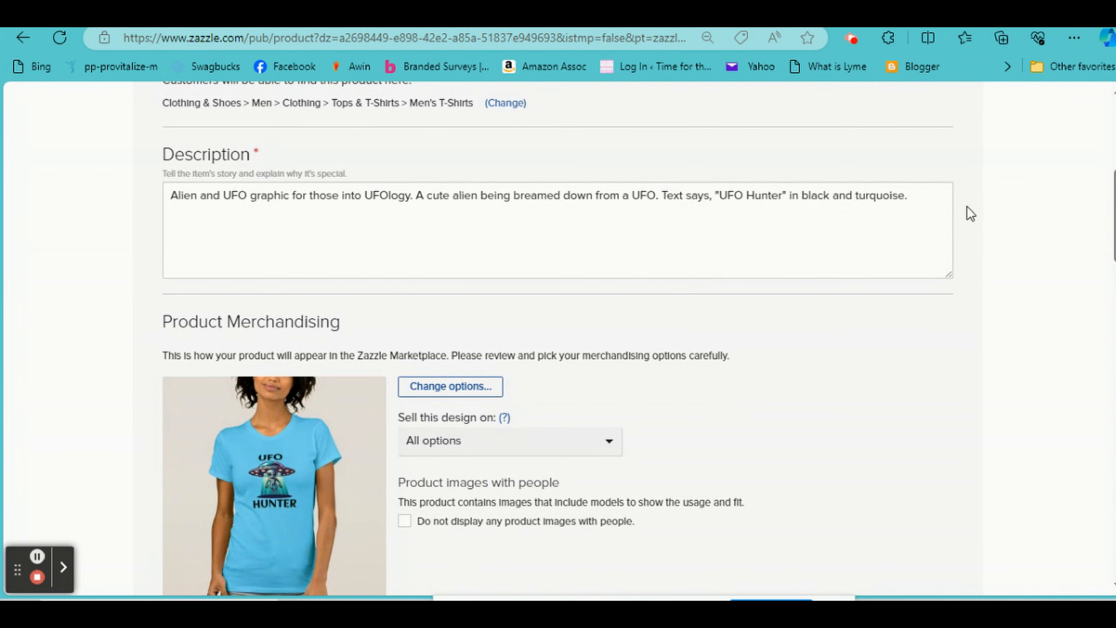
{"action": "scroll", "coordinate": [663, 254], "scroll_direction": "down", "scroll_amount": 4}
{"action": "scroll", "coordinate": [791, 259], "scroll_direction": "up", "scroll_amount": 6}
{"action": "left_click", "coordinate": [912, 267]}
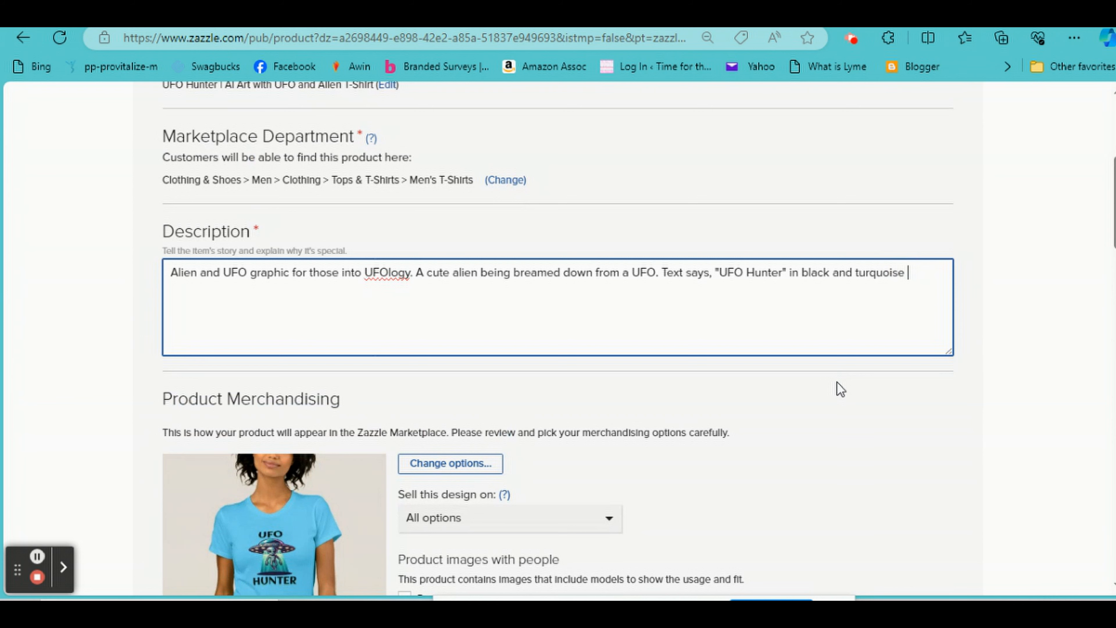
{"action": "type", "text": "women's shirt."}
- Set the product's recipient category to For Anyone
{"action": "scroll", "coordinate": [827, 384], "scroll_direction": "down", "scroll_amount": 15}
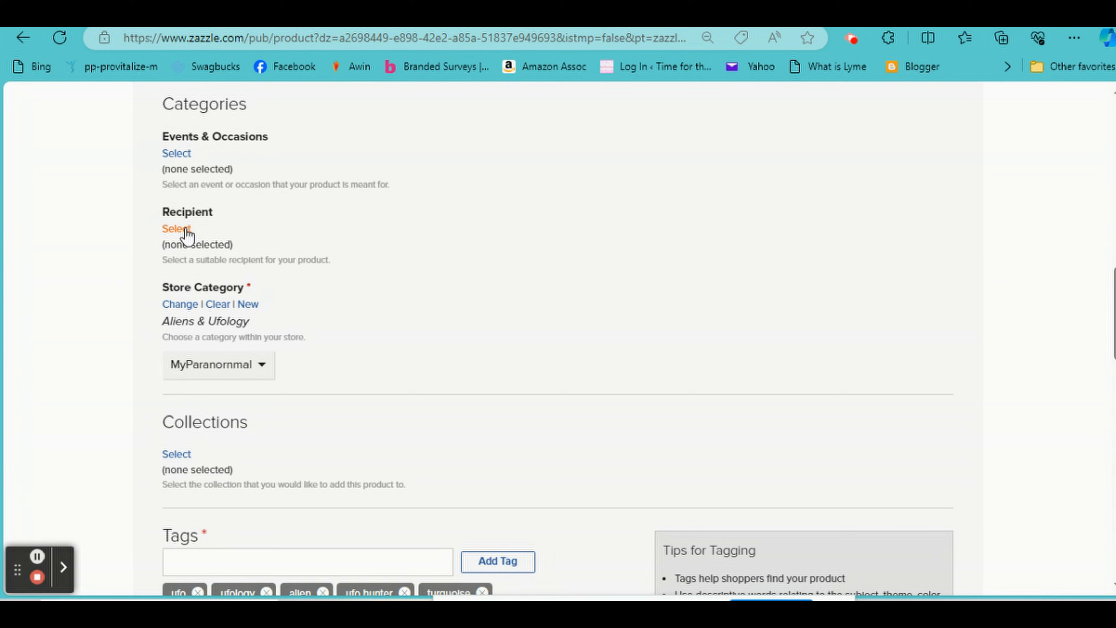
{"action": "left_click", "coordinate": [175, 230]}
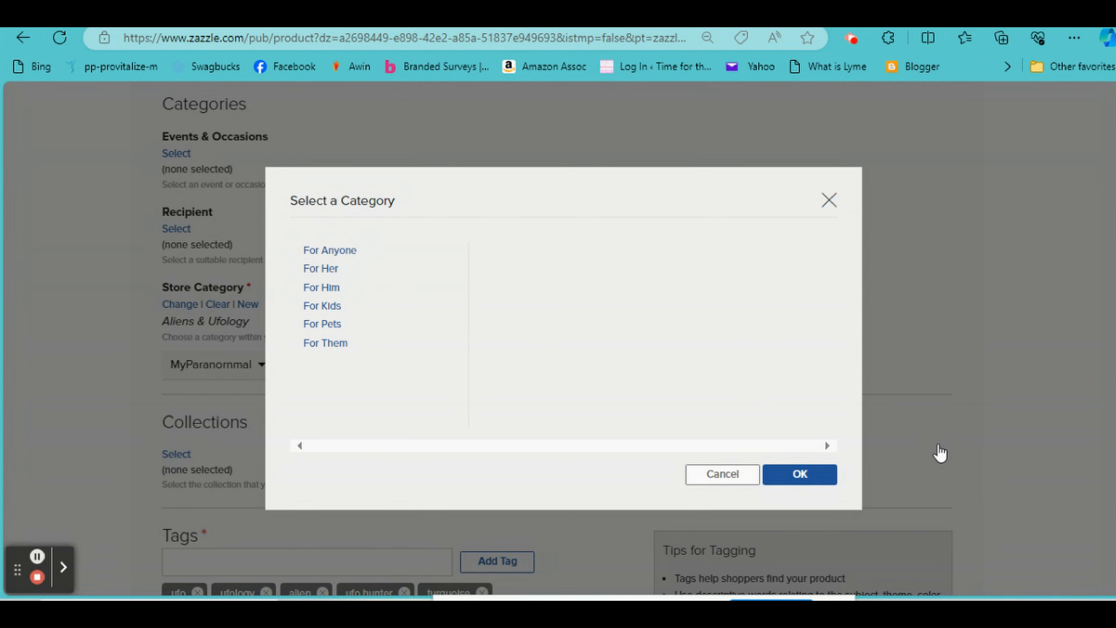
{"action": "left_click", "coordinate": [824, 487]}
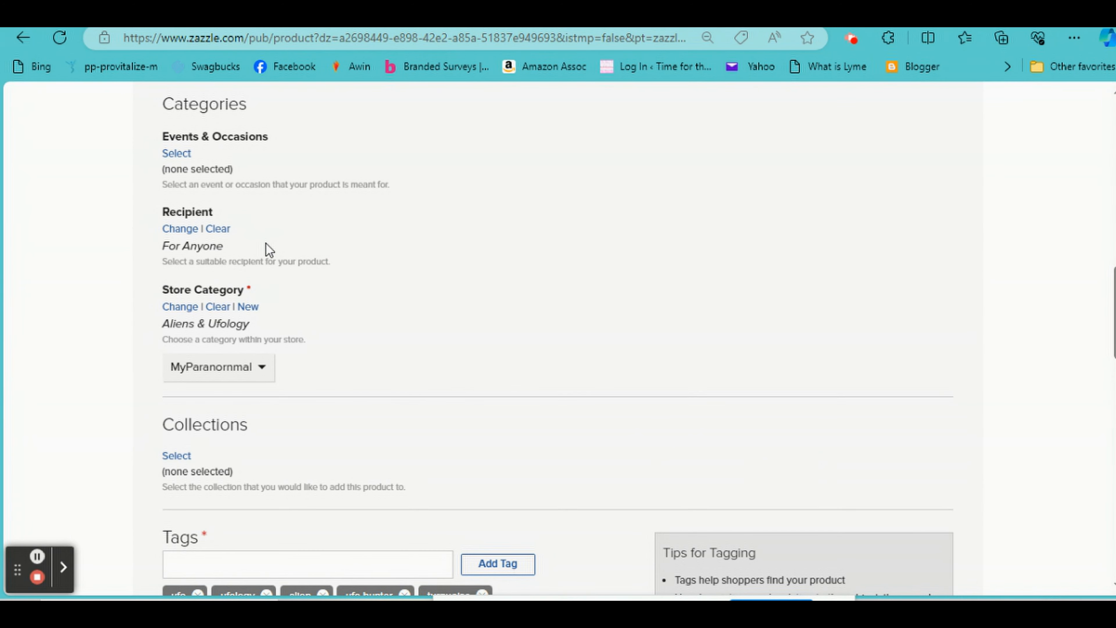
- Review the store category, tags and royalty, agree to the publishing rights statement, and post the women's tee
{"action": "scroll", "coordinate": [226, 264], "scroll_direction": "down", "scroll_amount": 2}
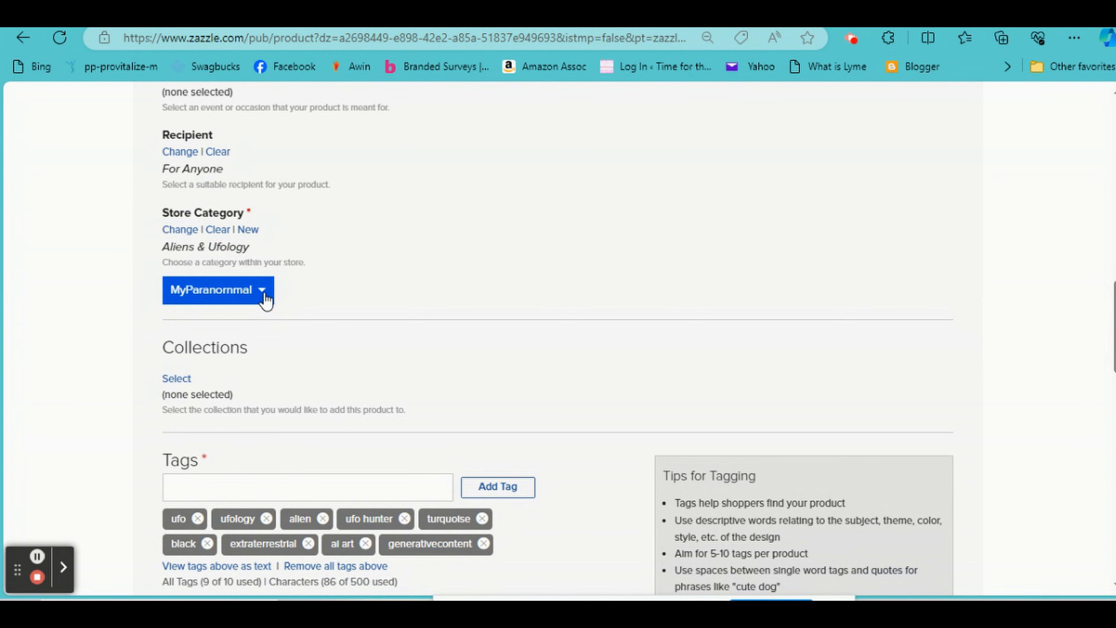
{"action": "scroll", "coordinate": [265, 299], "scroll_direction": "down", "scroll_amount": 6}
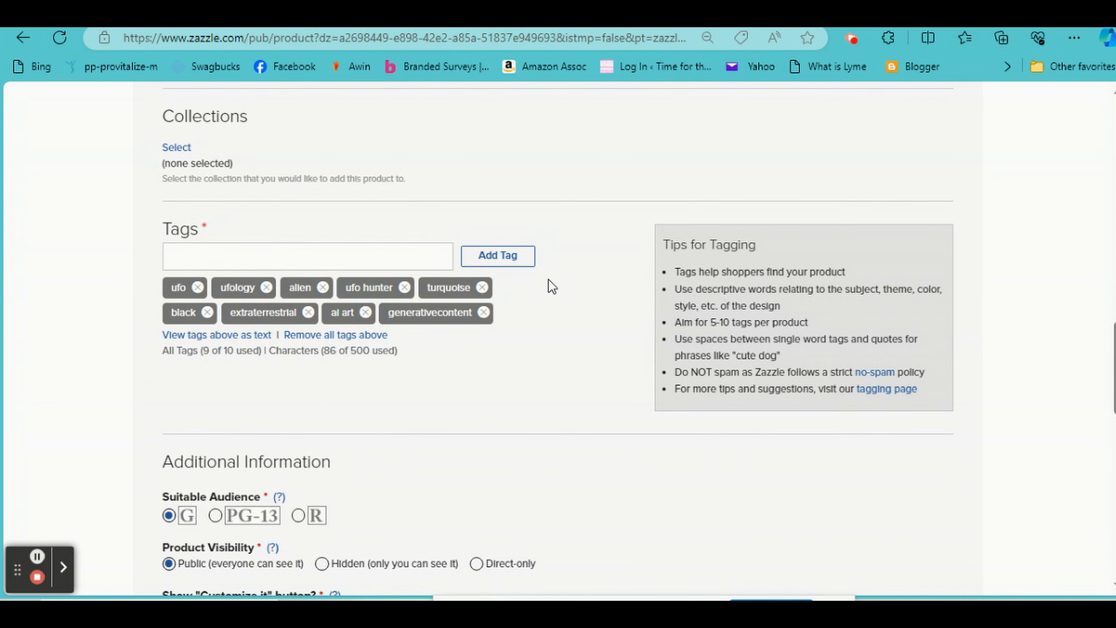
{"action": "scroll", "coordinate": [552, 286], "scroll_direction": "down", "scroll_amount": 12}
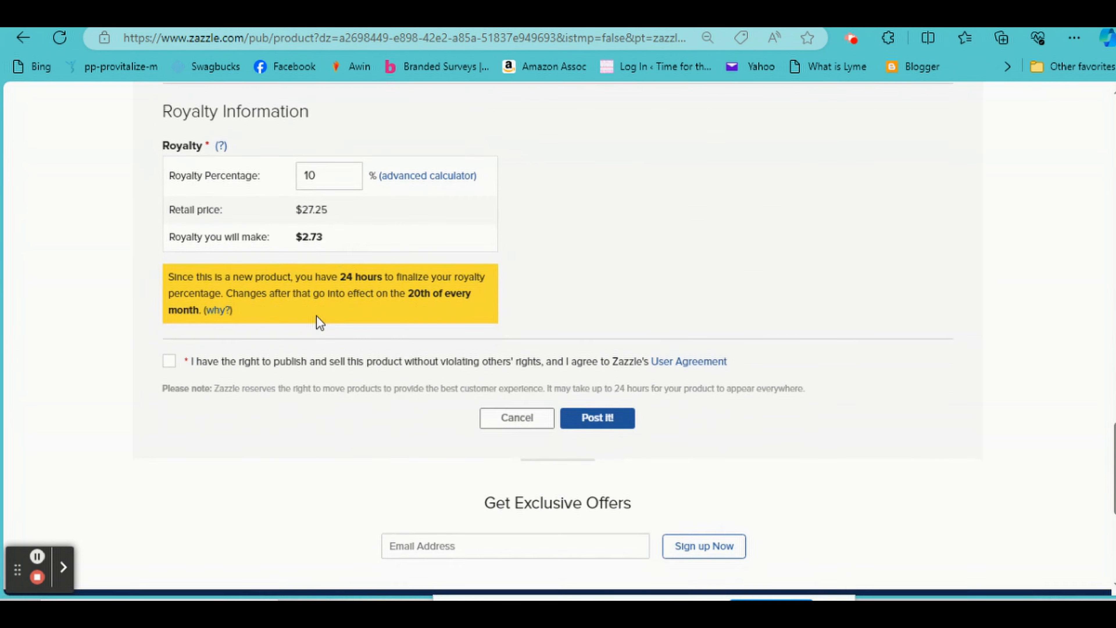
{"action": "scroll", "coordinate": [319, 323], "scroll_direction": "down", "scroll_amount": 1}
{"action": "left_click", "coordinate": [314, 303]}
{"action": "left_click", "coordinate": [606, 366]}
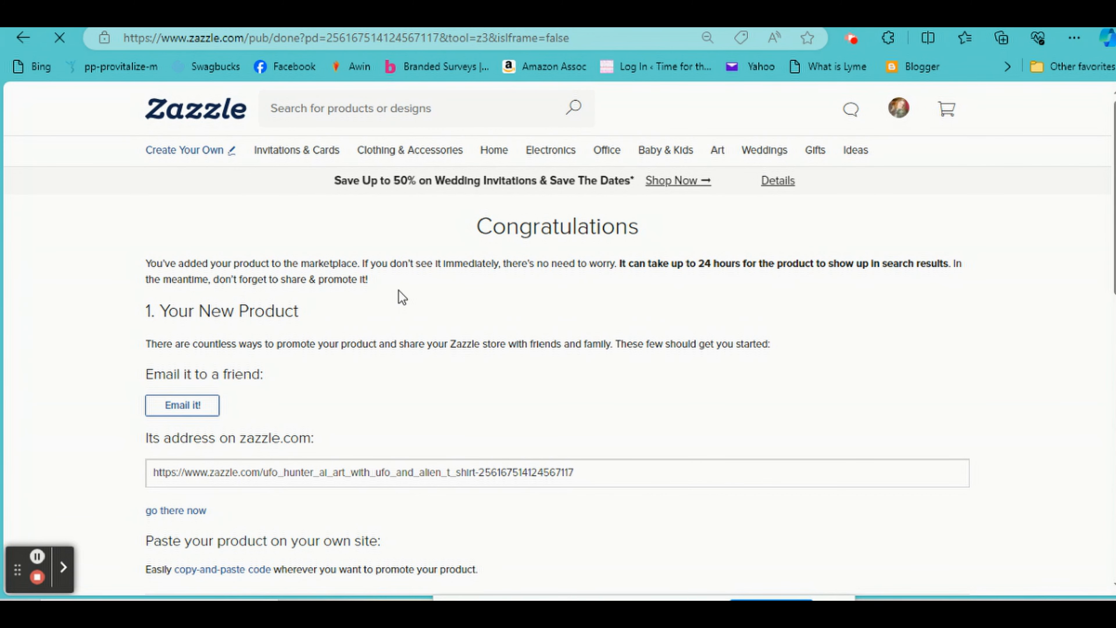
- Go to the new product's address from the confirmation page and look over the white UFO Hunter T-shirt's listing
{"action": "scroll", "coordinate": [360, 326], "scroll_direction": "down", "scroll_amount": 2}
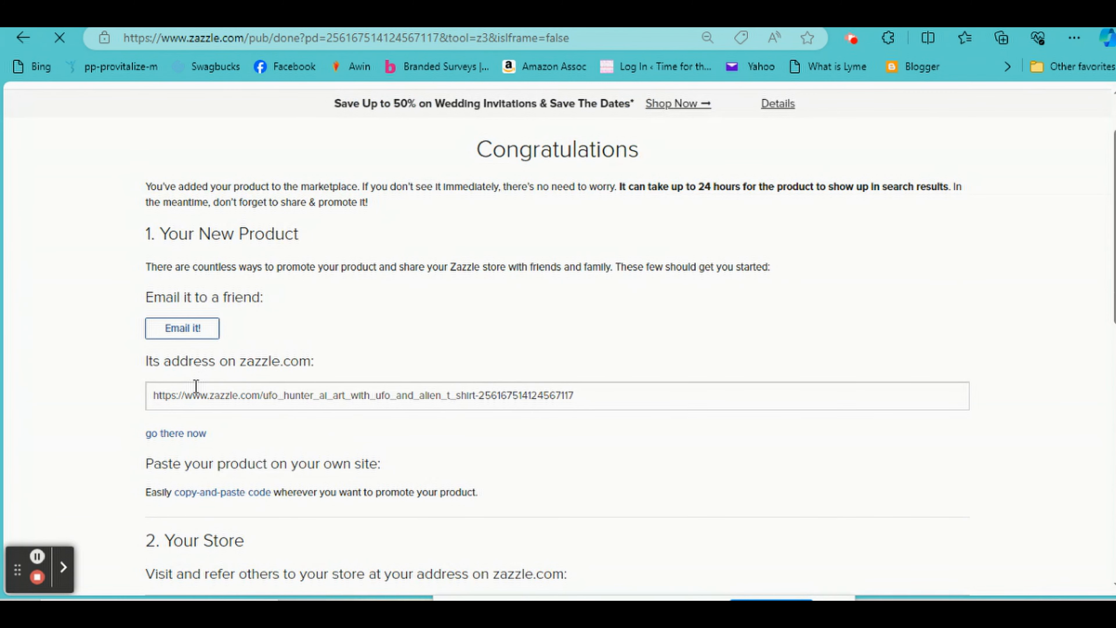
{"action": "scroll", "coordinate": [357, 311], "scroll_direction": "down", "scroll_amount": 3}
{"action": "left_click", "coordinate": [178, 282]}
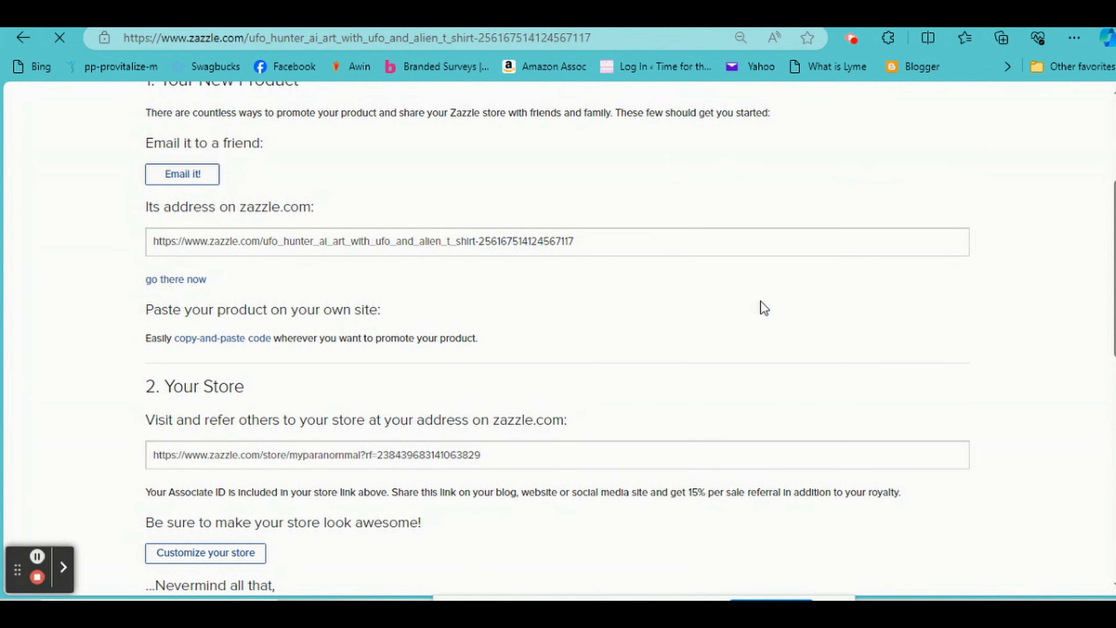
{"action": "left_click", "coordinate": [489, 510]}
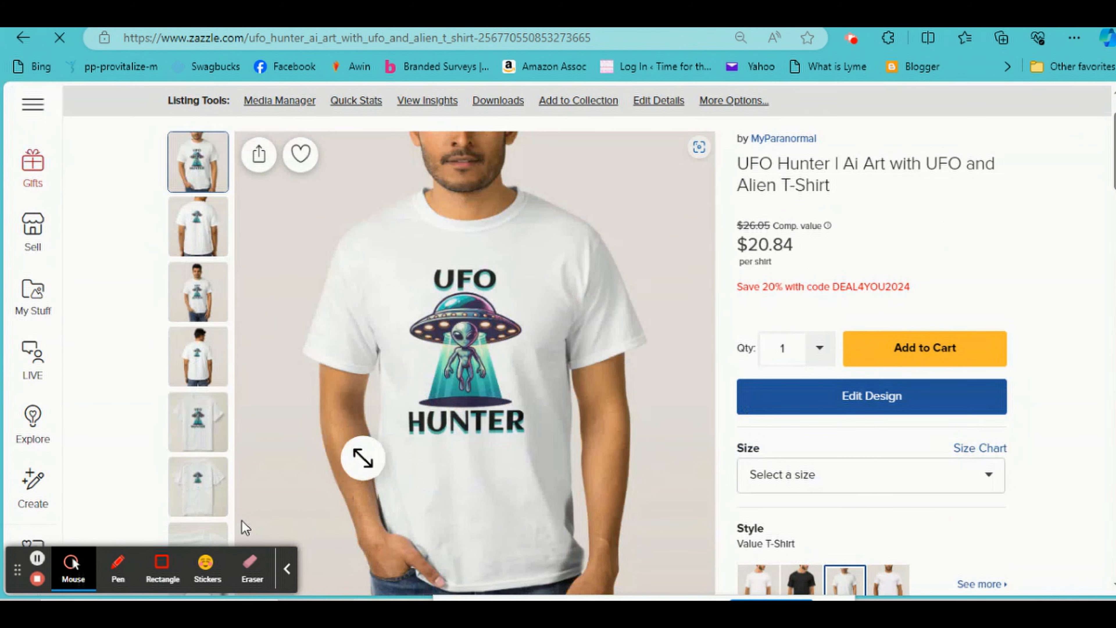
{"action": "left_click", "coordinate": [287, 568]}
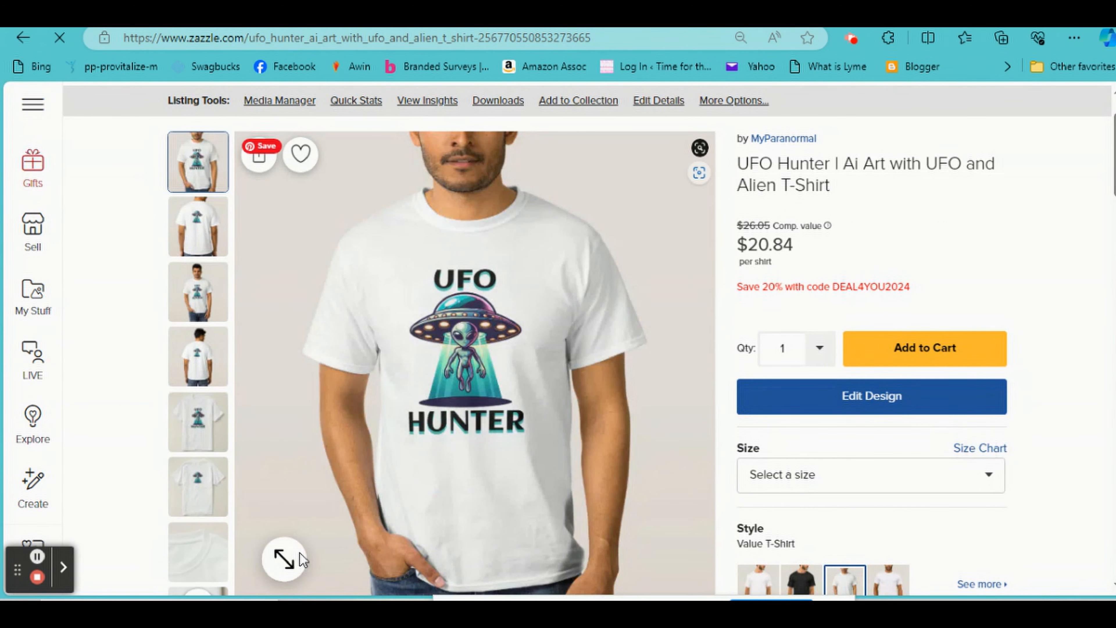
{"action": "scroll", "coordinate": [734, 423], "scroll_direction": "down", "scroll_amount": 2}
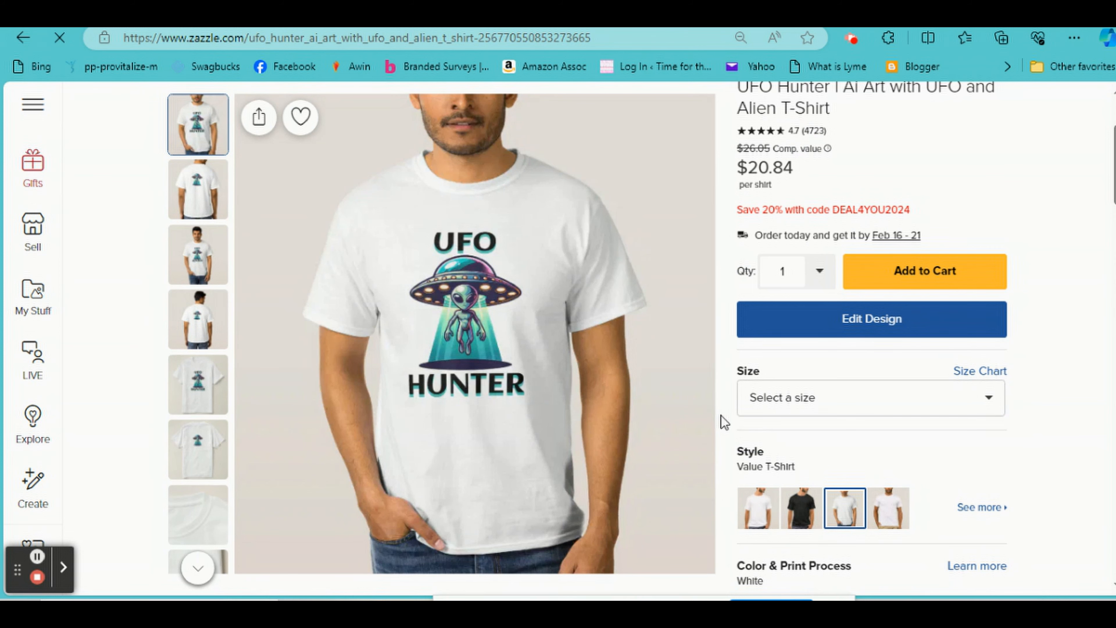
{"action": "scroll", "coordinate": [721, 414], "scroll_direction": "up", "scroll_amount": 2}
{"action": "scroll", "coordinate": [703, 399], "scroll_direction": "up", "scroll_amount": 2}
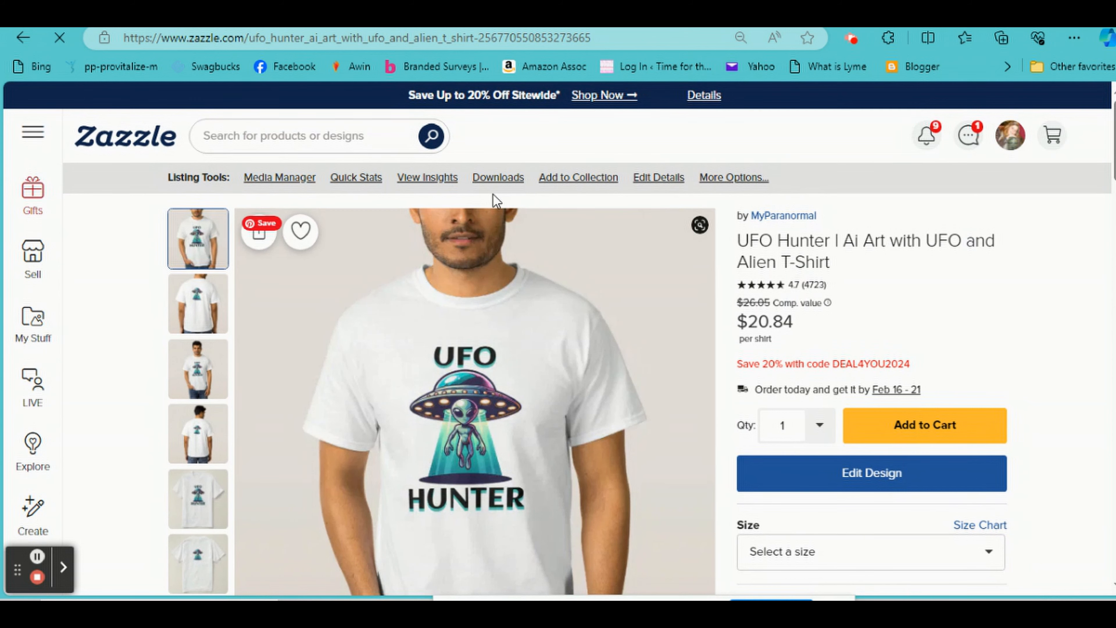
- Download the Front and Back product mockups of the white UFO Hunter T-shirt
{"action": "left_click", "coordinate": [490, 181]}
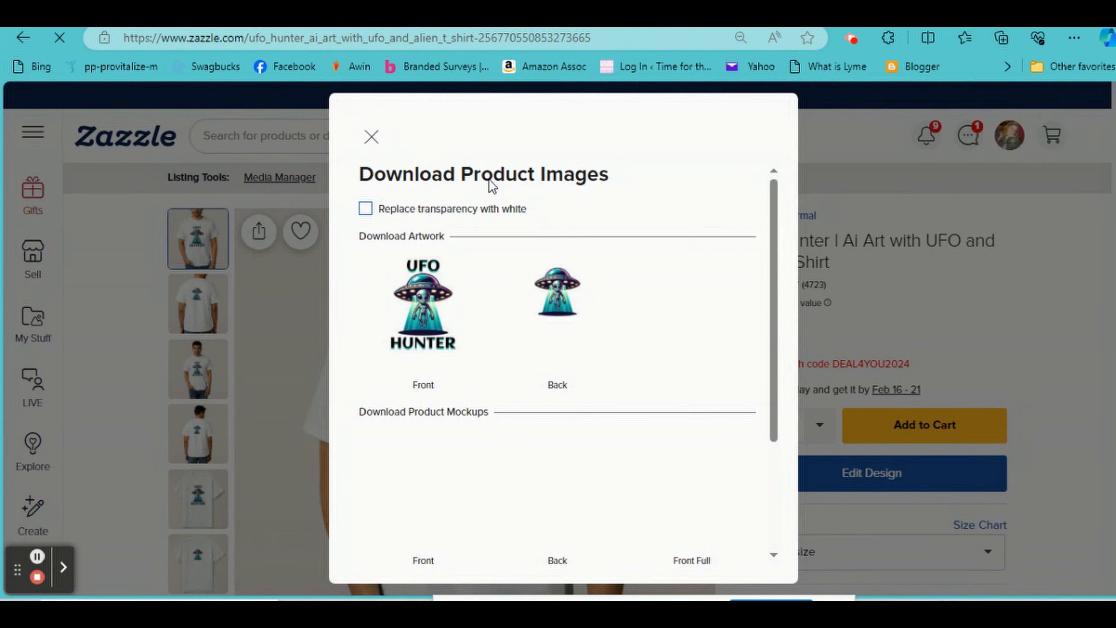
{"action": "scroll", "coordinate": [510, 411], "scroll_direction": "down", "scroll_amount": 1}
{"action": "scroll", "coordinate": [510, 411], "scroll_direction": "down", "scroll_amount": 2}
{"action": "mouse_move", "coordinate": [411, 422]}
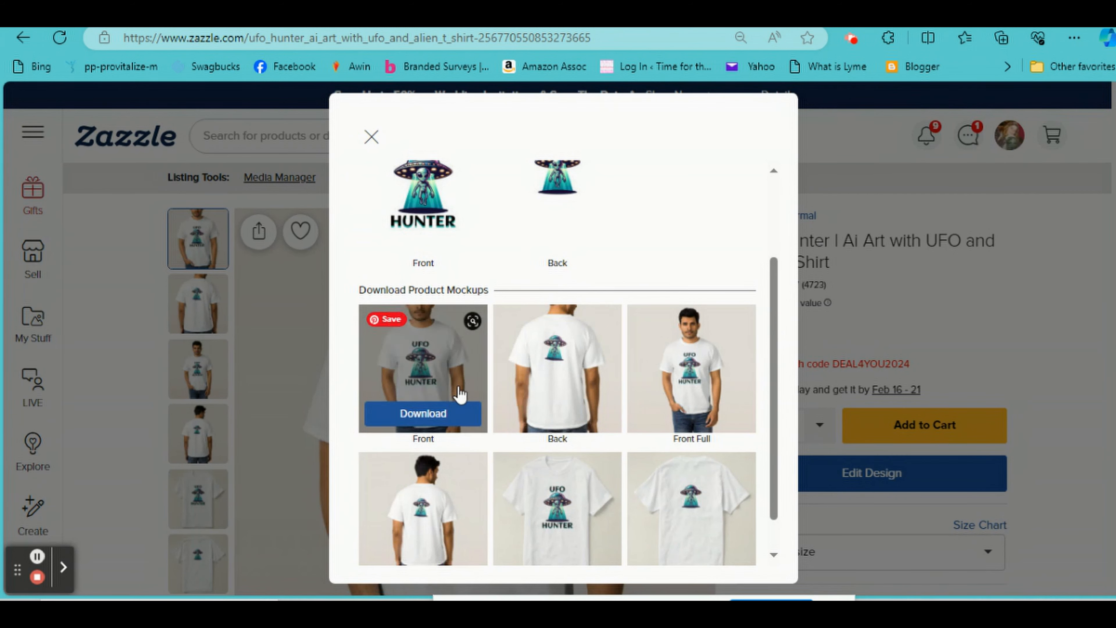
{"action": "mouse_move", "coordinate": [710, 385]}
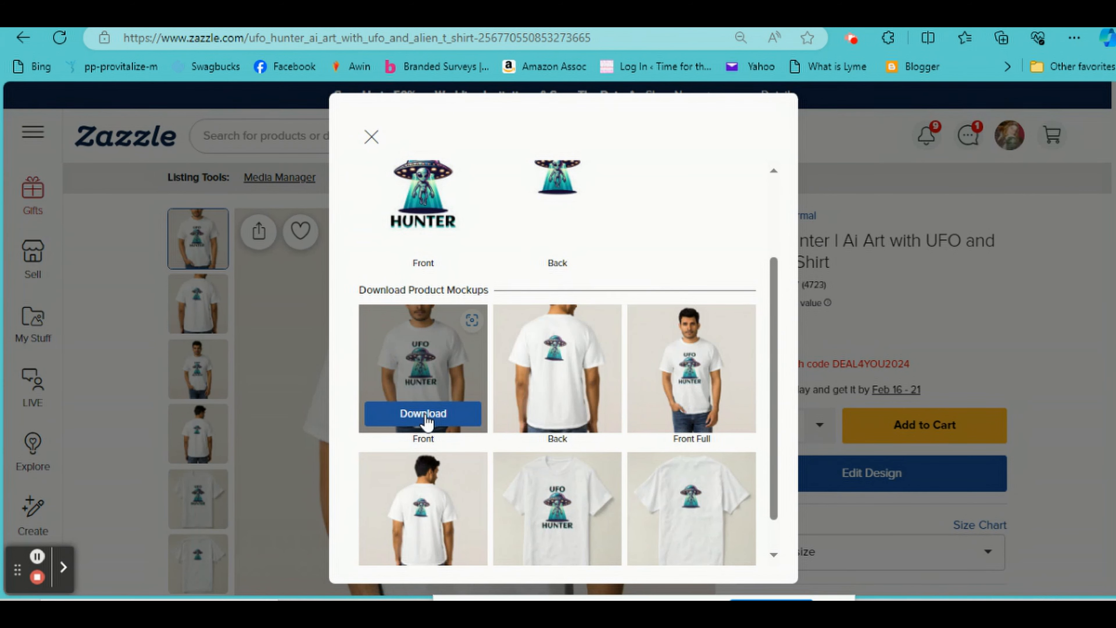
{"action": "left_click", "coordinate": [417, 417]}
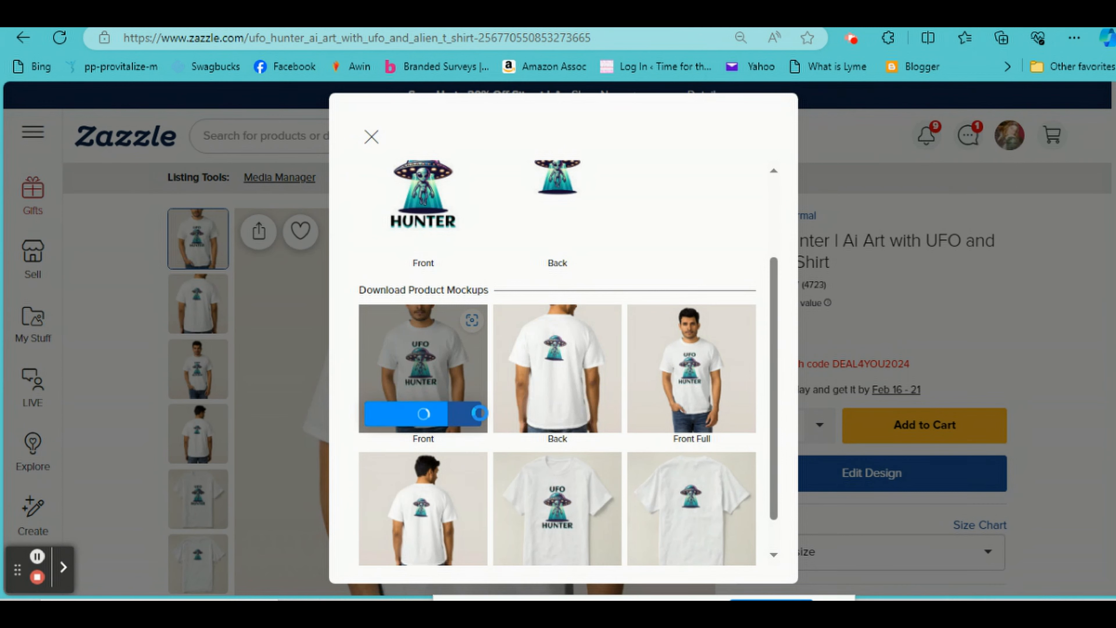
{"action": "left_click", "coordinate": [556, 414]}
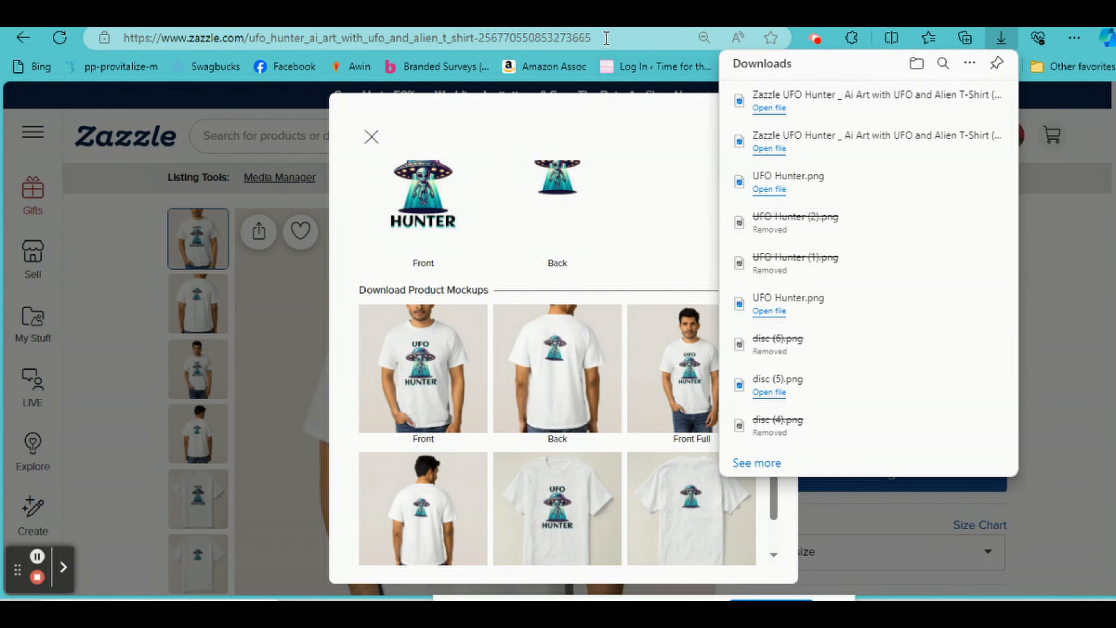
- Switch to the UFO Hunter project in Kittl and delete the alien image and the UFO and HUNTER texts
{"action": "left_click", "coordinate": [624, 17]}
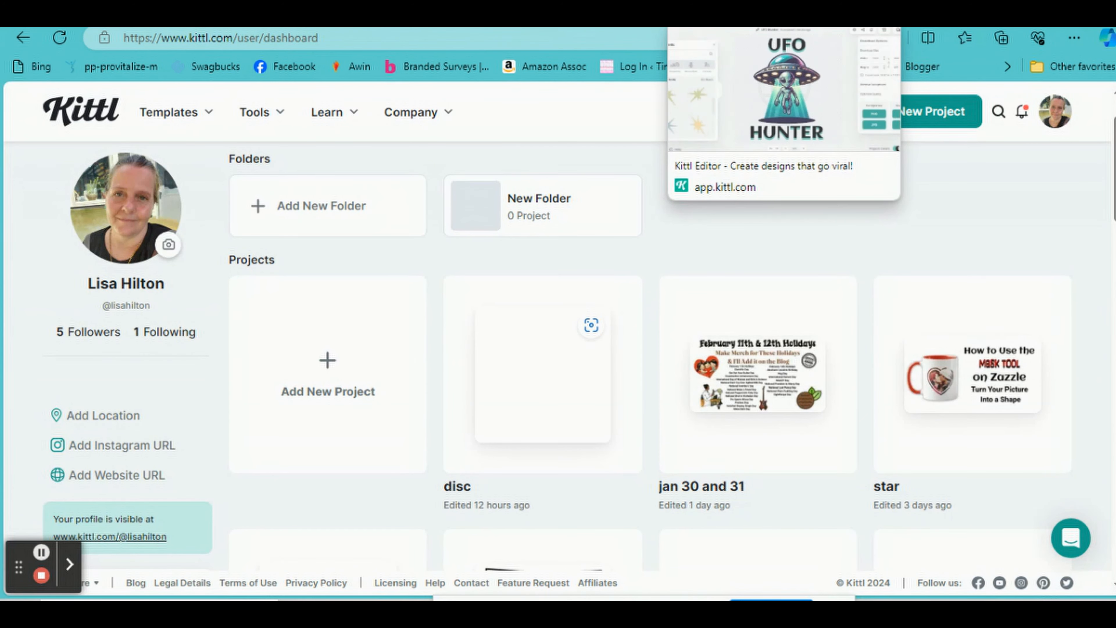
{"action": "left_click", "coordinate": [690, 17]}
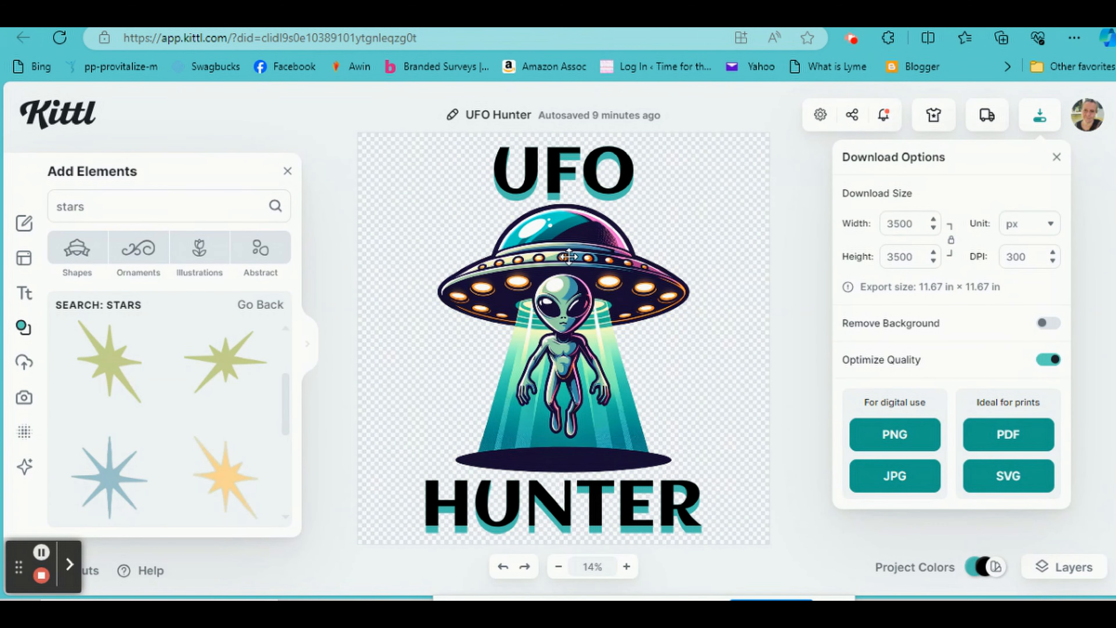
{"action": "left_click", "coordinate": [573, 255]}
{"action": "right_click", "coordinate": [573, 255]}
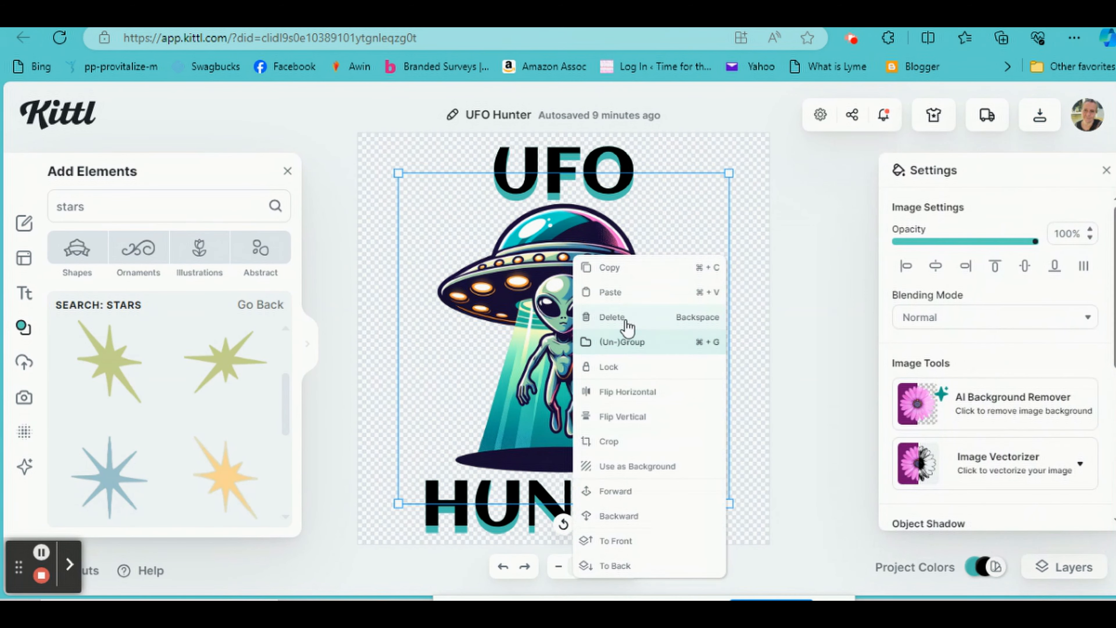
{"action": "left_click", "coordinate": [615, 318]}
{"action": "right_click", "coordinate": [568, 177]}
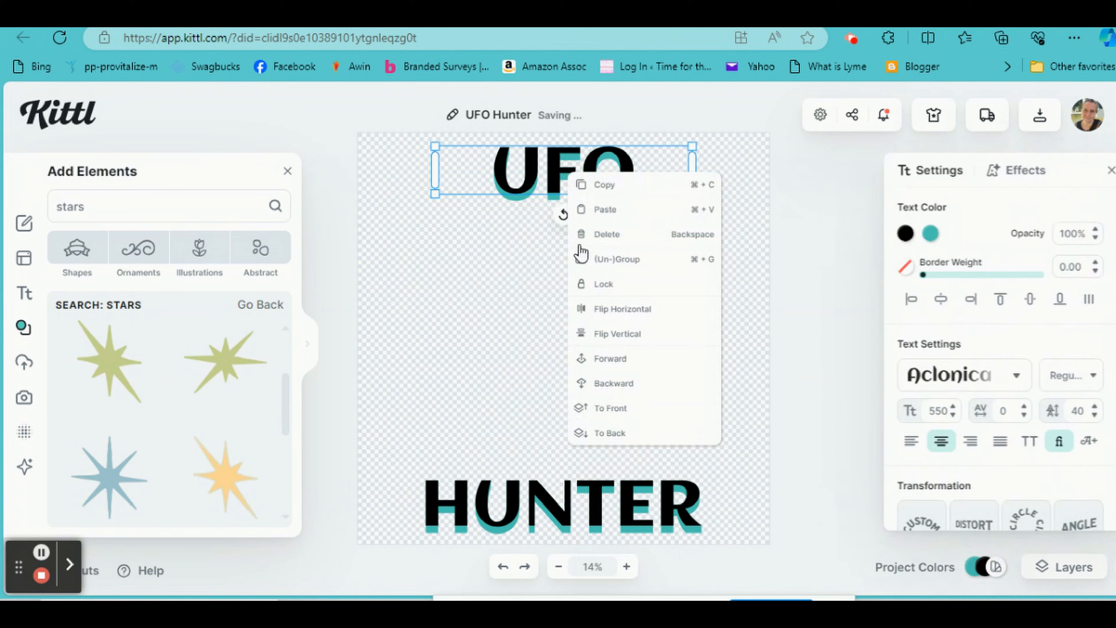
{"action": "left_click", "coordinate": [591, 234]}
{"action": "left_click", "coordinate": [533, 491]}
{"action": "right_click", "coordinate": [535, 491]}
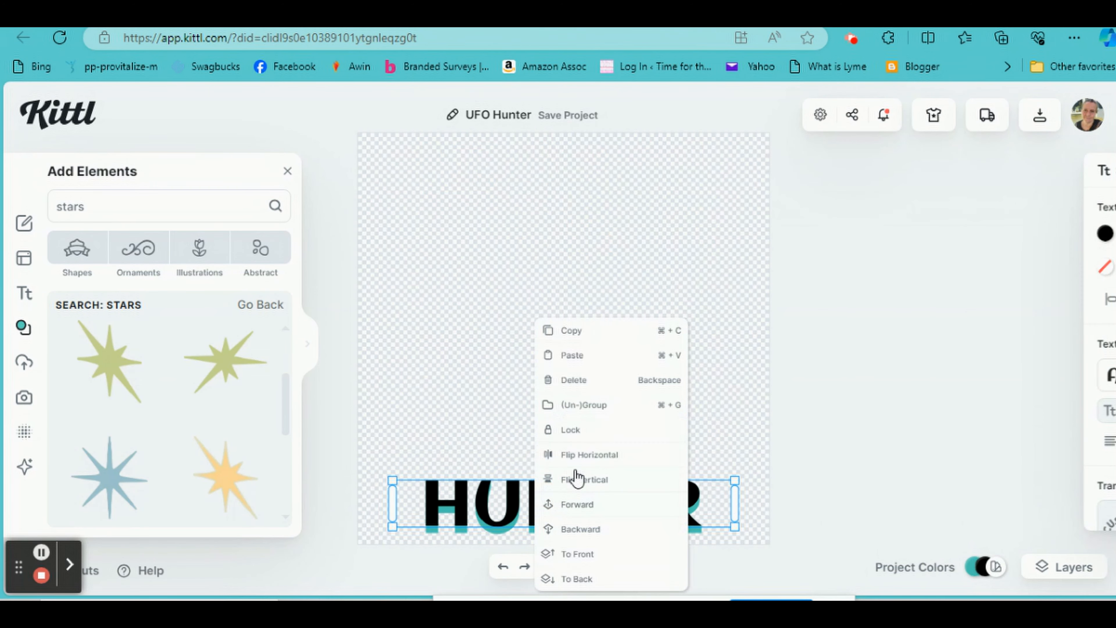
{"action": "left_click", "coordinate": [608, 381]}
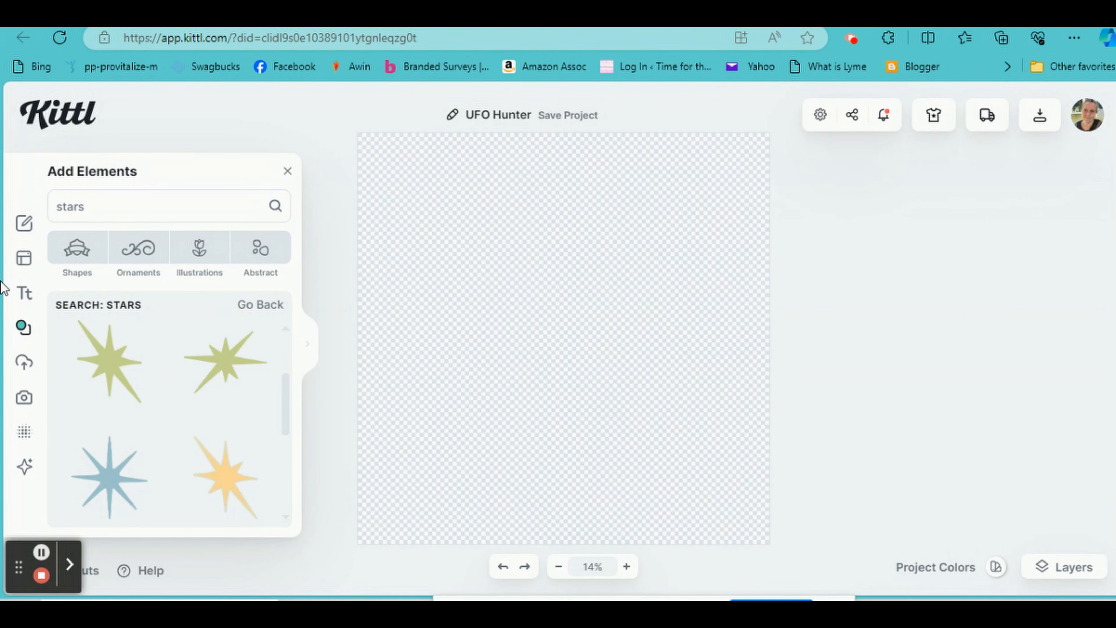
- Upload the two downloaded Zazzle UFO Hunter T-shirt mockups, front and back, from the Downloads folder
{"action": "left_click", "coordinate": [24, 362]}
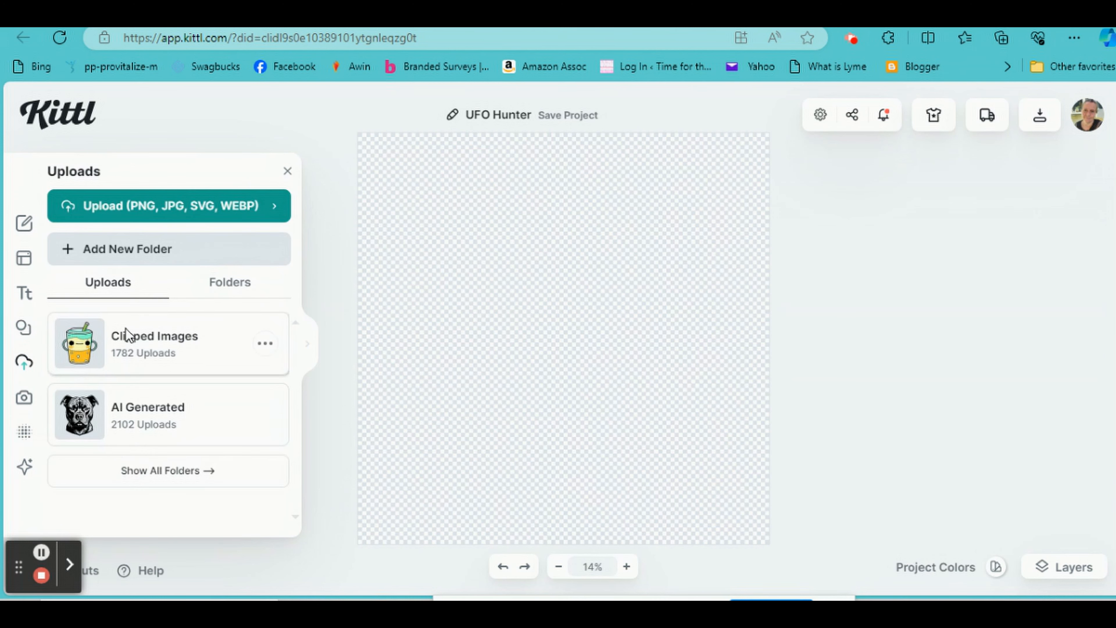
{"action": "left_click", "coordinate": [152, 205]}
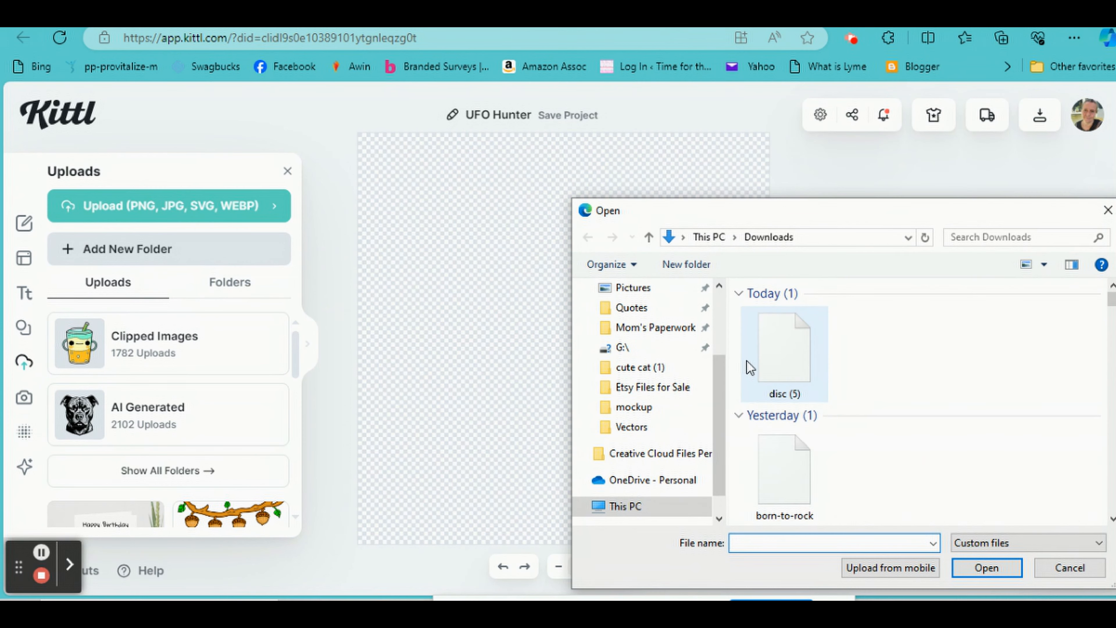
{"action": "left_click_drag", "start_coordinate": [735, 358], "coordinate": [862, 347]}
{"action": "right_click", "coordinate": [861, 343]}
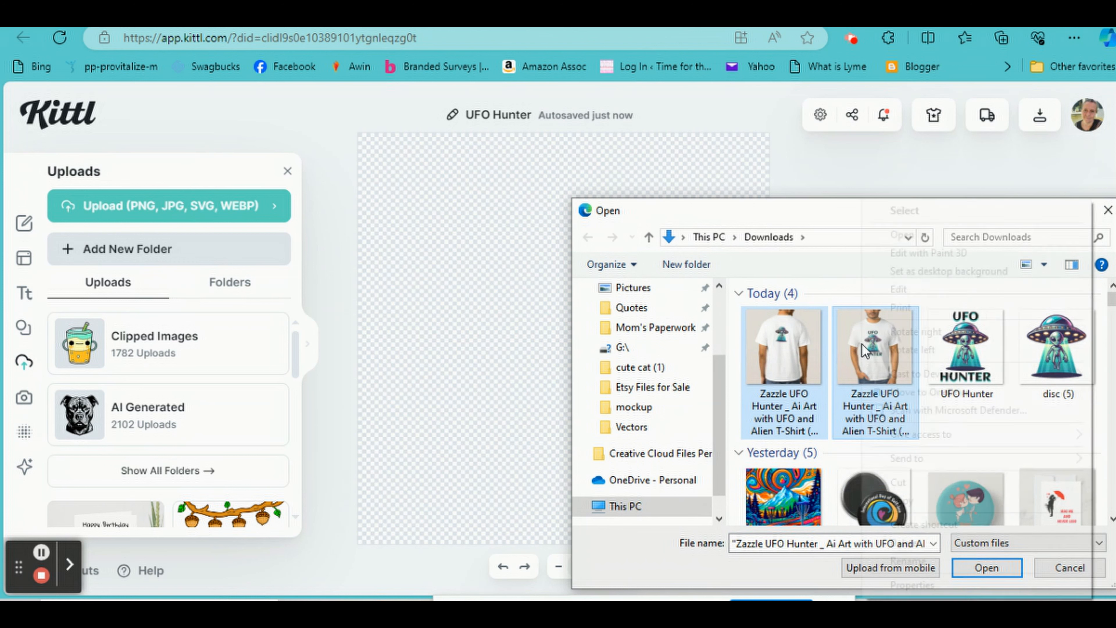
{"action": "left_click", "coordinate": [902, 210]}
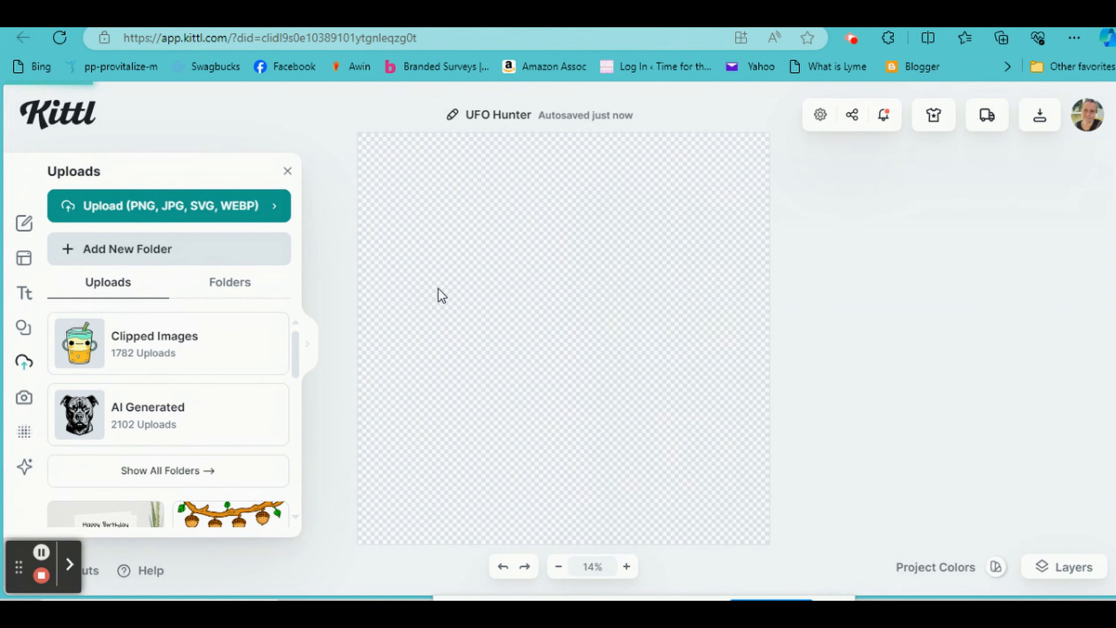
- Place the uploaded front T-shirt mockup on the empty canvas, enlarge it to nearly fill the canvas, and reposition it
{"action": "scroll", "coordinate": [220, 331], "scroll_direction": "down", "scroll_amount": 4}
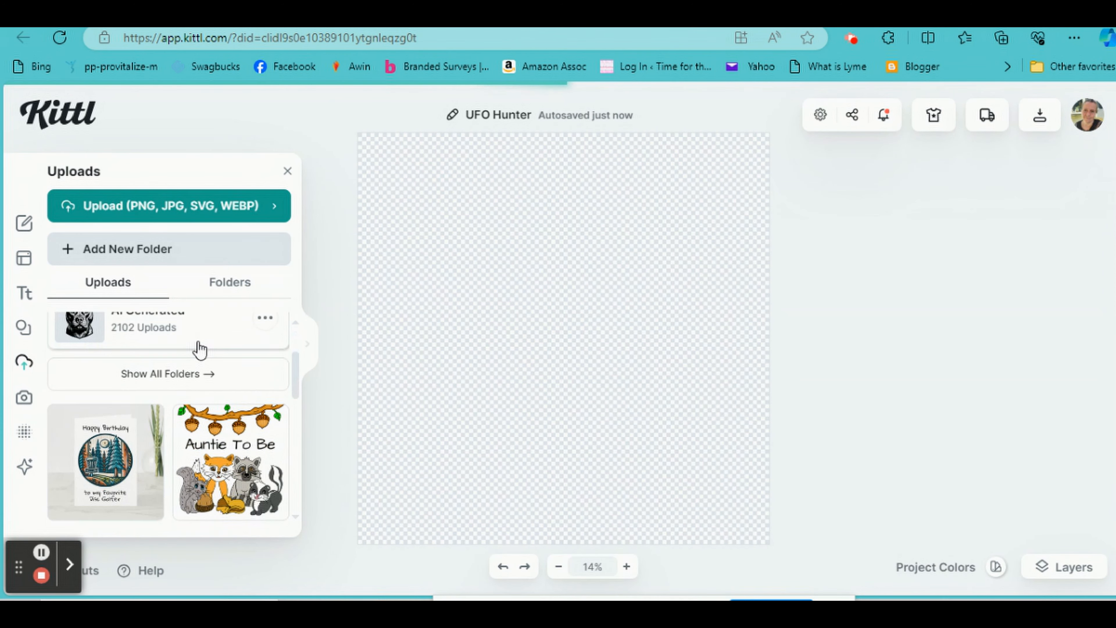
{"action": "scroll", "coordinate": [189, 404], "scroll_direction": "up", "scroll_amount": 3}
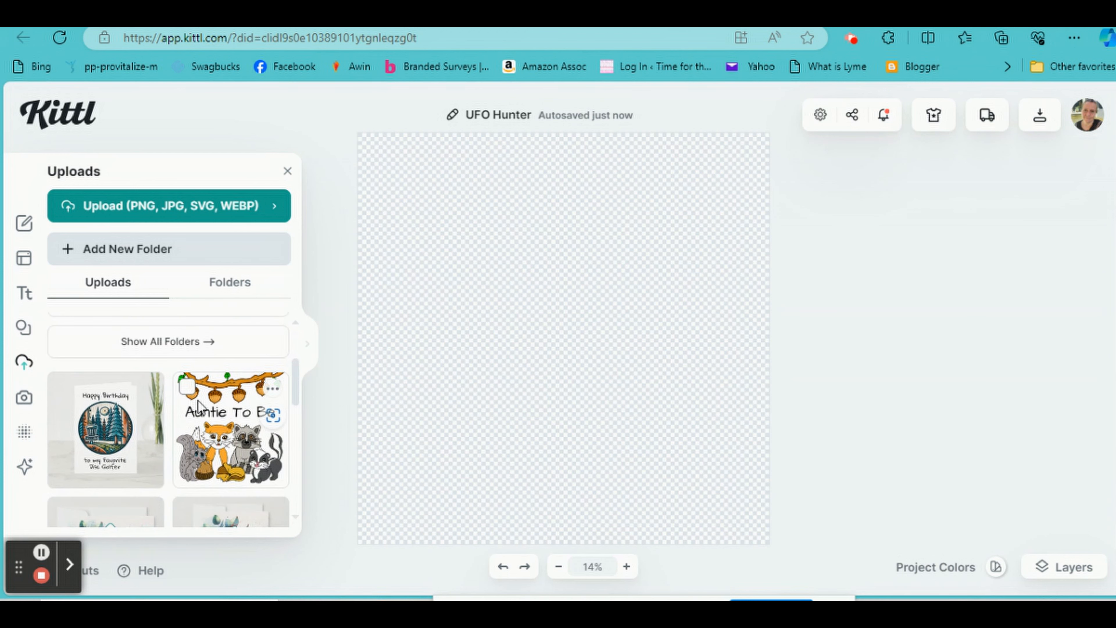
{"action": "scroll", "coordinate": [152, 435], "scroll_direction": "down", "scroll_amount": 1}
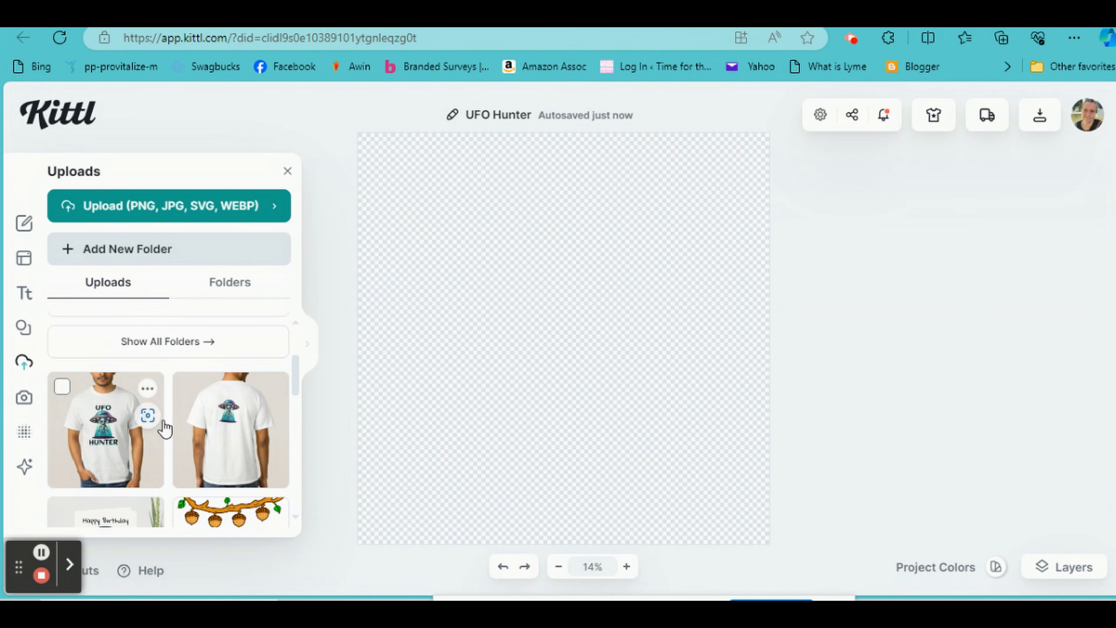
{"action": "left_click", "coordinate": [87, 438]}
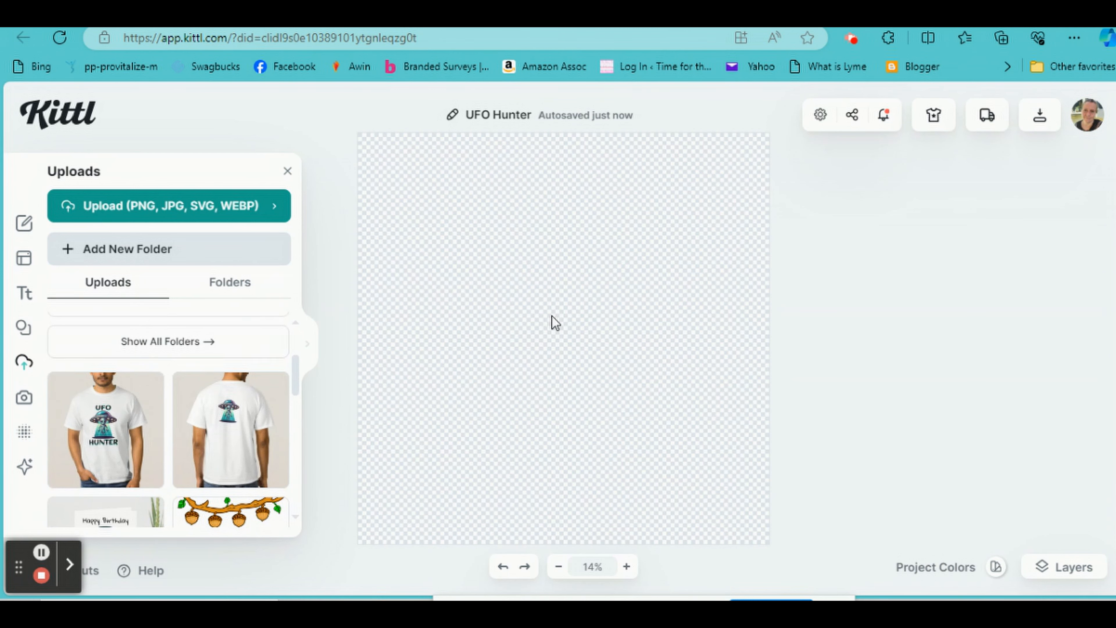
{"action": "left_click_drag", "start_coordinate": [632, 271], "coordinate": [767, 137]}
{"action": "left_click_drag", "start_coordinate": [495, 407], "coordinate": [329, 572]}
{"action": "left_click_drag", "start_coordinate": [593, 440], "coordinate": [567, 420]}
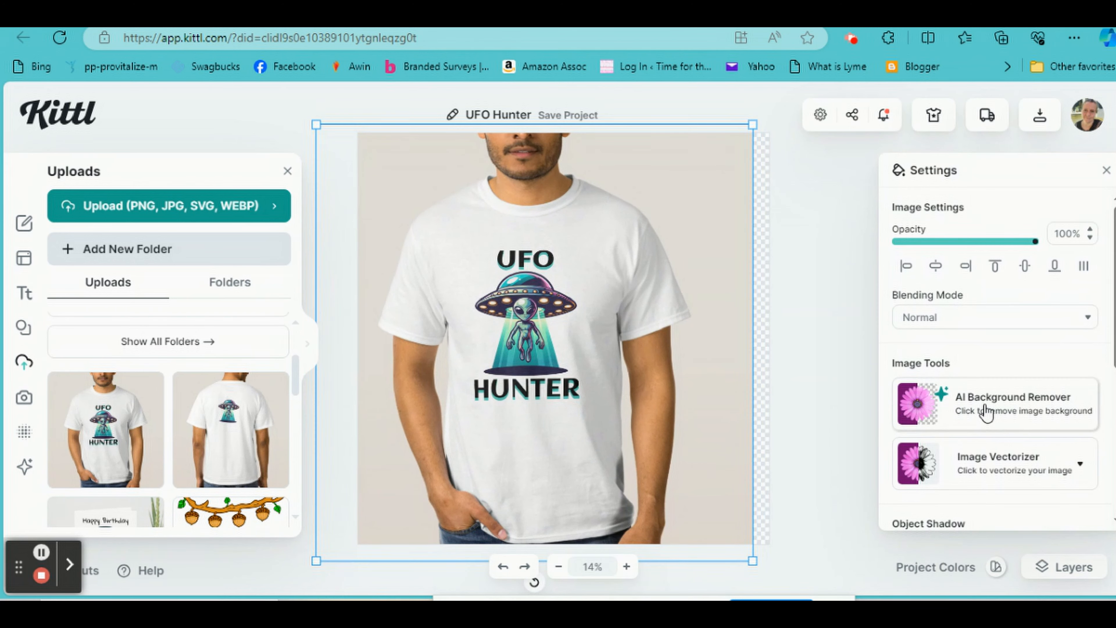
- Remove the background from the front T-shirt mockup with the AI Background Remover and centre the cut-out on the canvas
{"action": "left_click", "coordinate": [987, 413]}
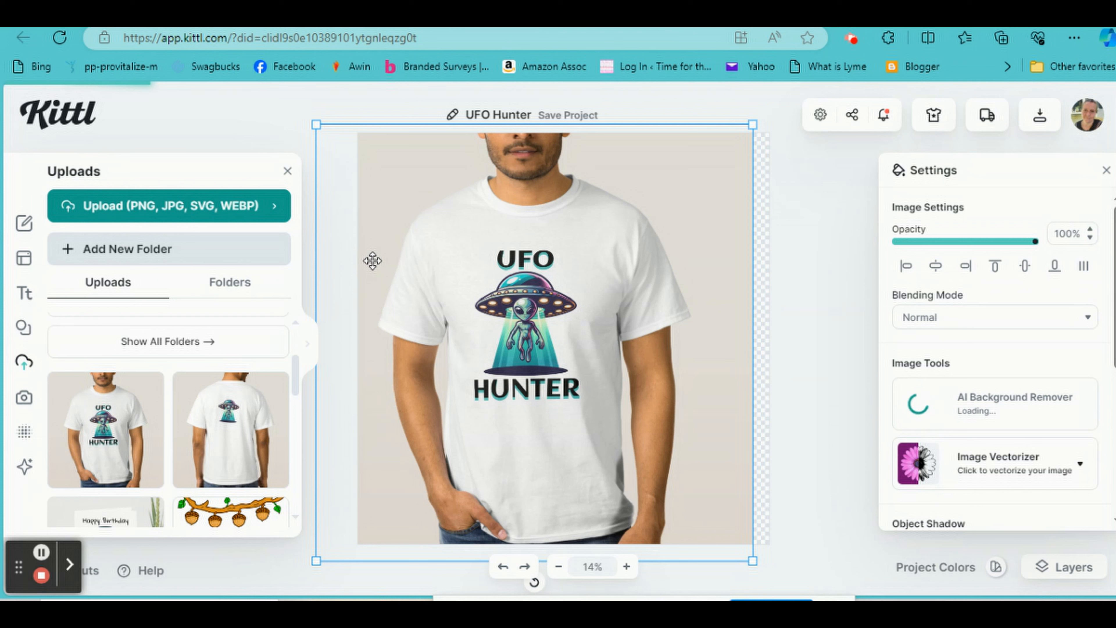
{"action": "left_click_drag", "start_coordinate": [560, 279], "coordinate": [598, 282]}
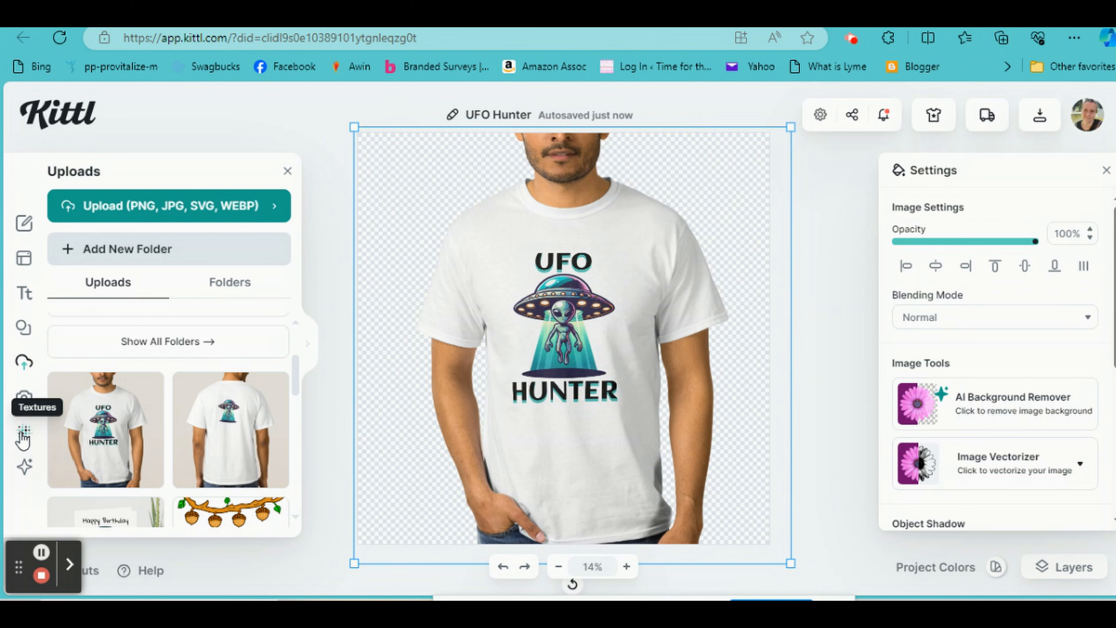
- Open the Backgrounds collection of the texture library and browse to its Walls category
{"action": "left_click", "coordinate": [24, 435]}
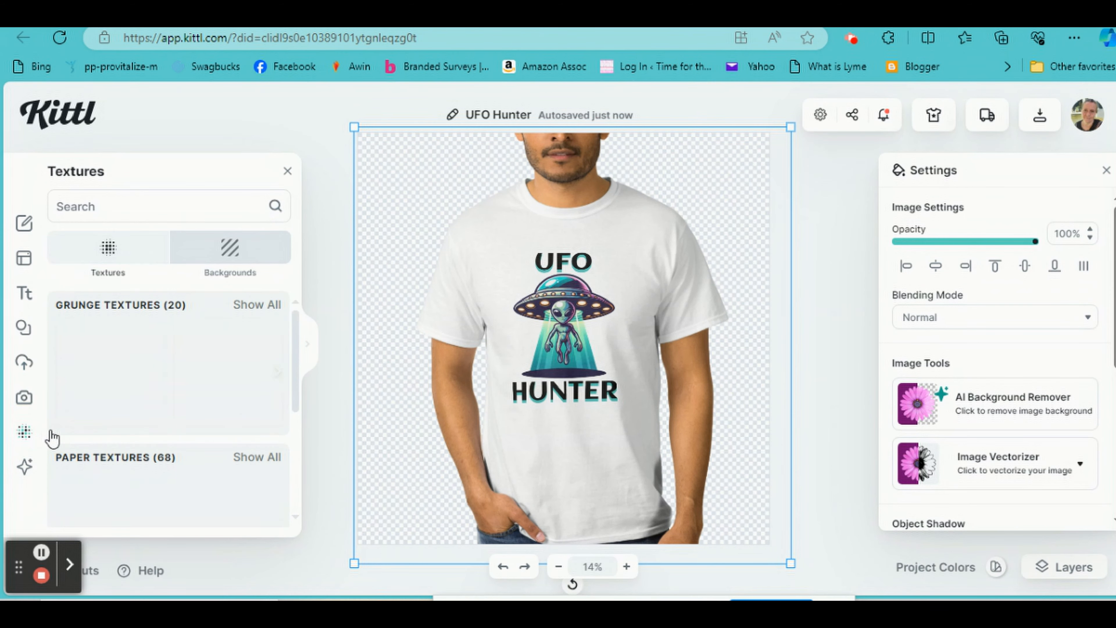
{"action": "left_click", "coordinate": [236, 259]}
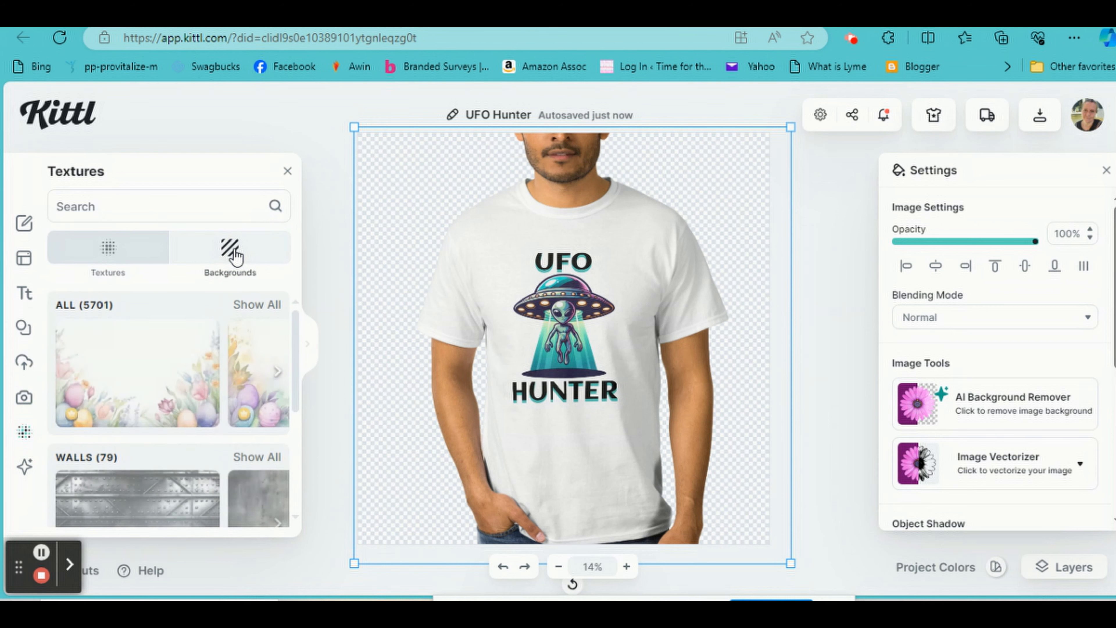
{"action": "scroll", "coordinate": [220, 350], "scroll_direction": "down", "scroll_amount": 3}
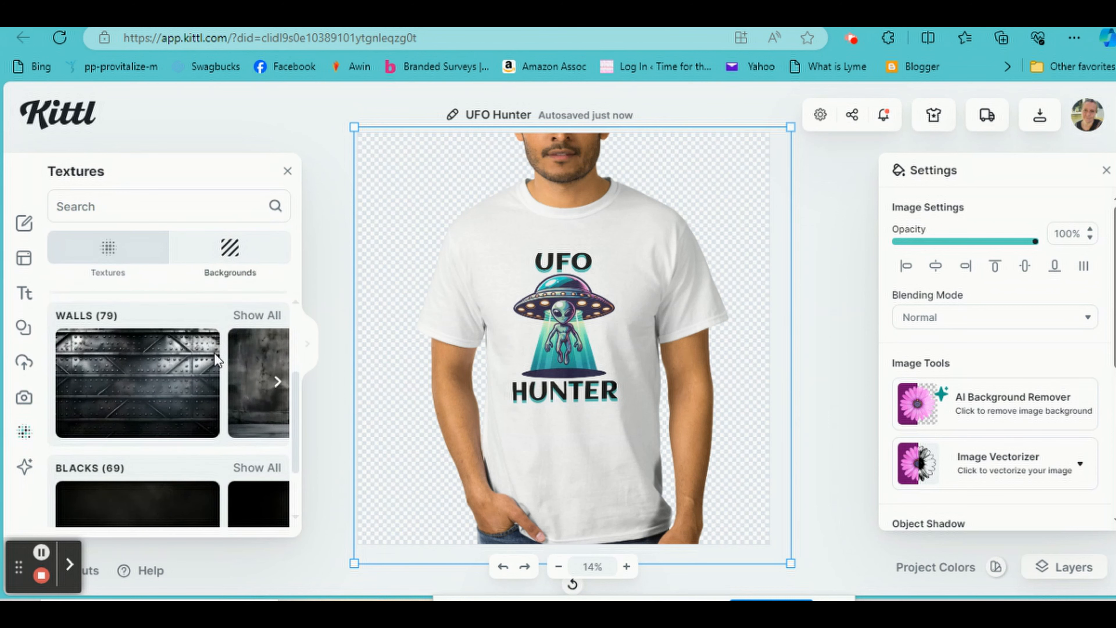
- Try the riveted metal wall, the golden sunset clouds and the purple-and-teal smoke images in turn as the canvas background
{"action": "left_click", "coordinate": [134, 378]}
{"action": "scroll", "coordinate": [169, 371], "scroll_direction": "down", "scroll_amount": 2}
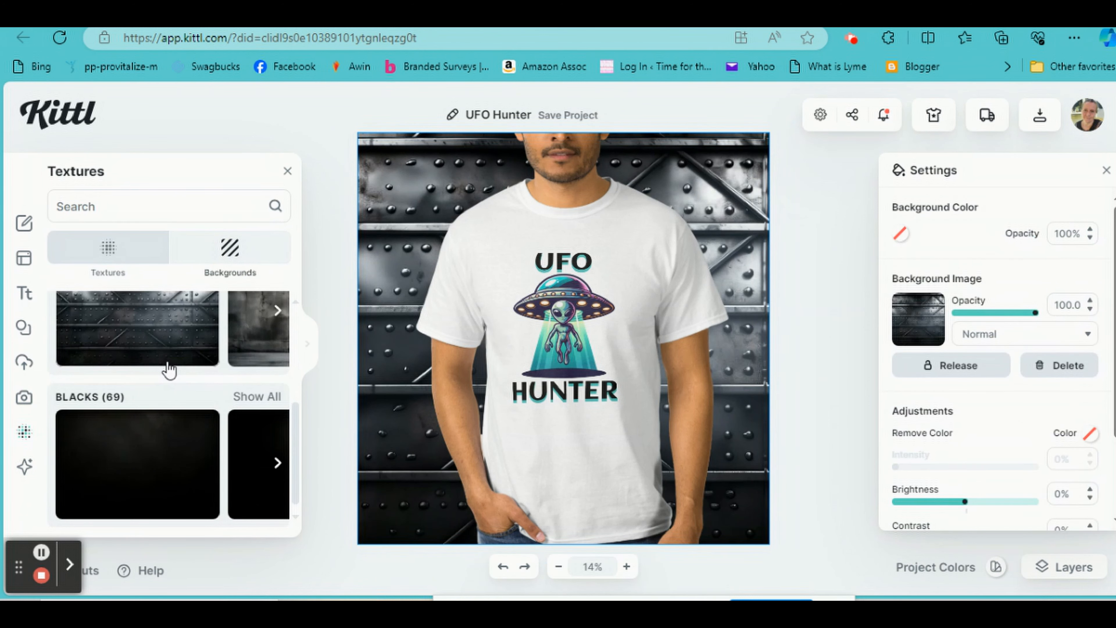
{"action": "scroll", "coordinate": [169, 370], "scroll_direction": "down", "scroll_amount": 5}
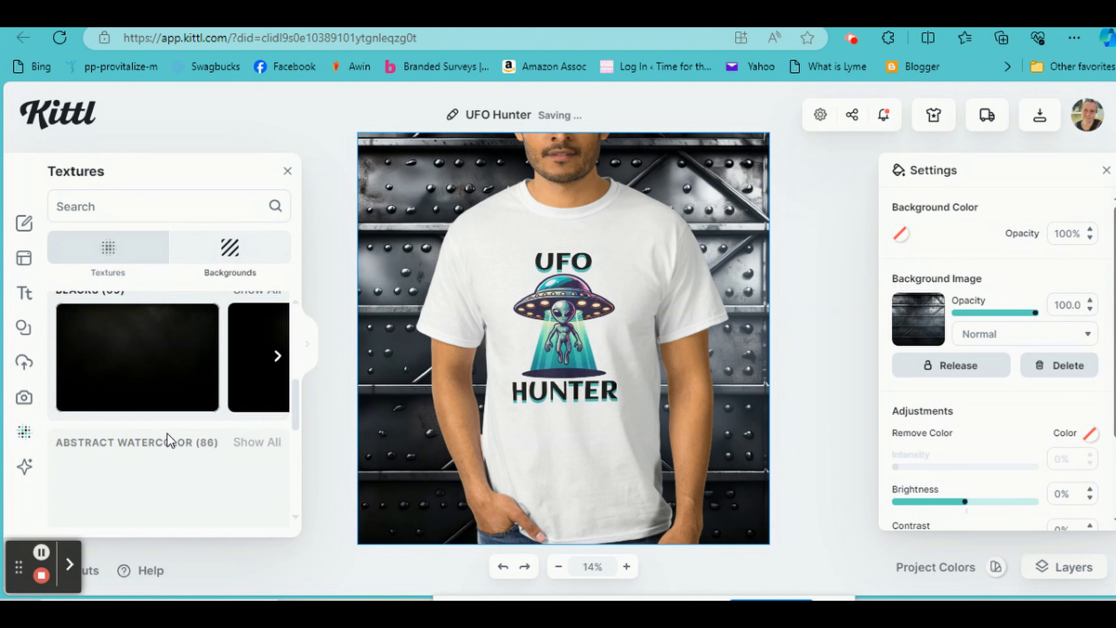
{"action": "scroll", "coordinate": [170, 431], "scroll_direction": "up", "scroll_amount": 2}
{"action": "scroll", "coordinate": [170, 435], "scroll_direction": "up", "scroll_amount": 2}
{"action": "scroll", "coordinate": [170, 435], "scroll_direction": "down", "scroll_amount": 3}
{"action": "scroll", "coordinate": [171, 435], "scroll_direction": "down", "scroll_amount": 6}
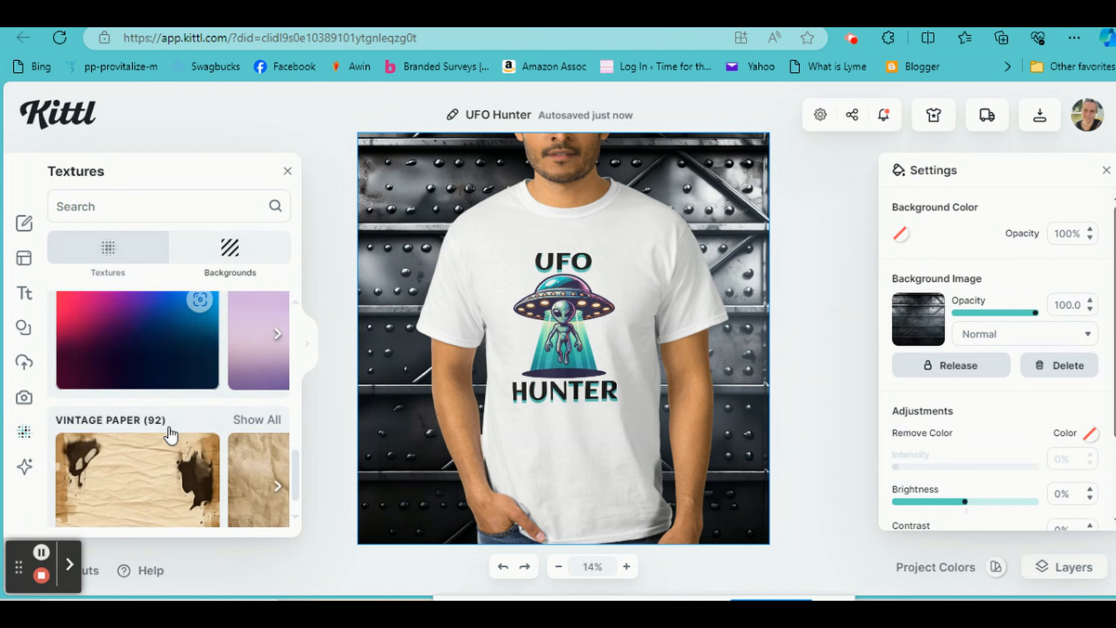
{"action": "scroll", "coordinate": [171, 436], "scroll_direction": "down", "scroll_amount": 2}
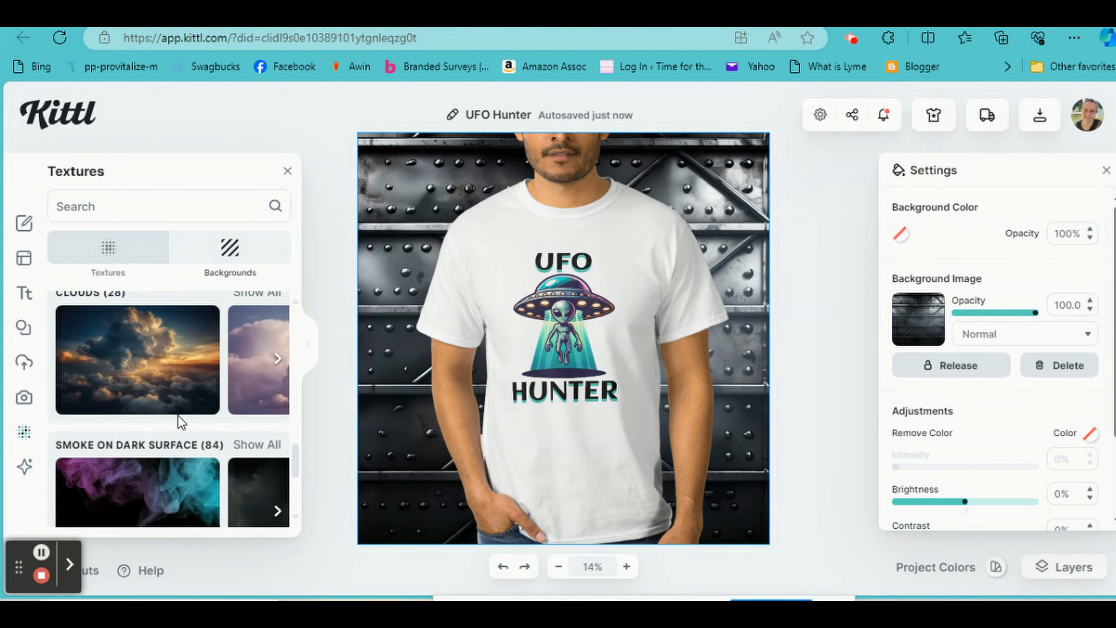
{"action": "scroll", "coordinate": [178, 416], "scroll_direction": "down", "scroll_amount": 1}
{"action": "left_click", "coordinate": [182, 371]}
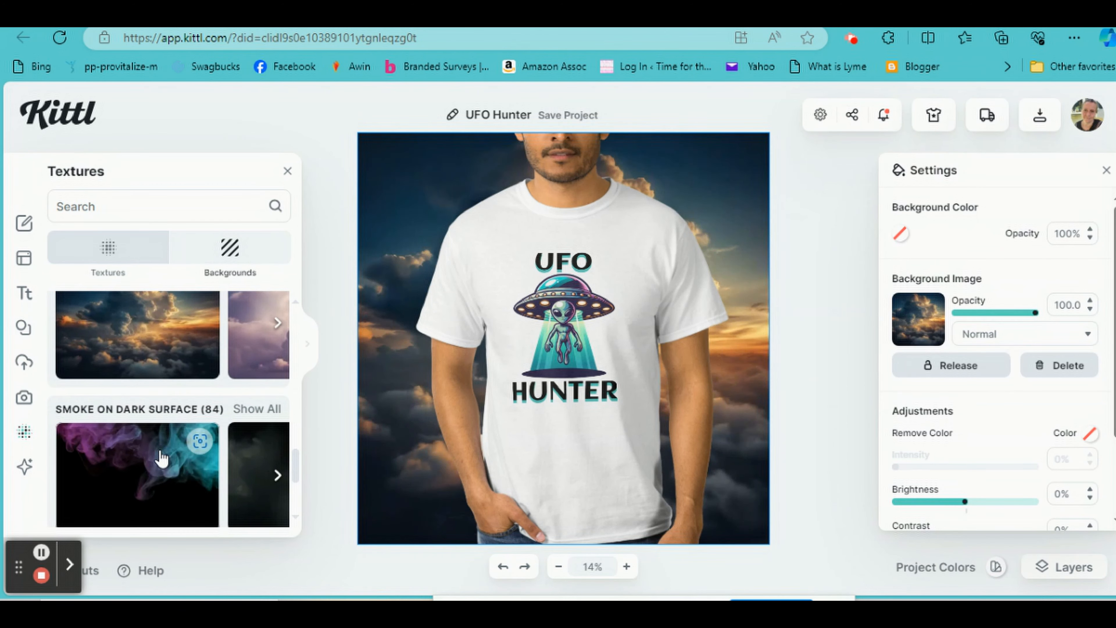
{"action": "left_click", "coordinate": [161, 458]}
{"action": "scroll", "coordinate": [161, 456], "scroll_direction": "down", "scroll_amount": 4}
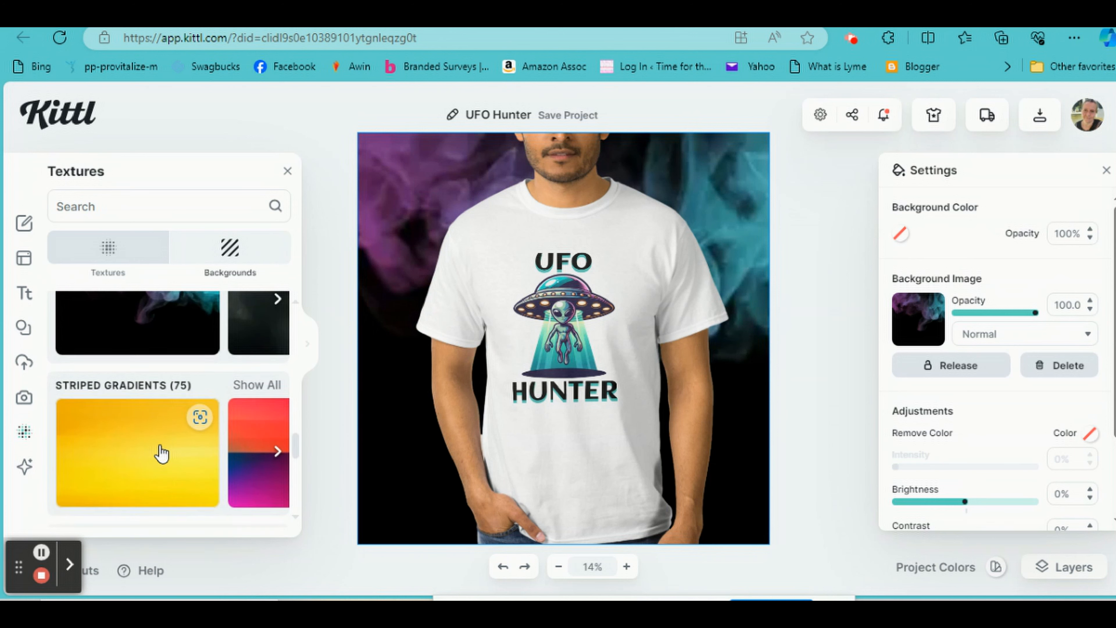
{"action": "scroll", "coordinate": [162, 453], "scroll_direction": "down", "scroll_amount": 8}
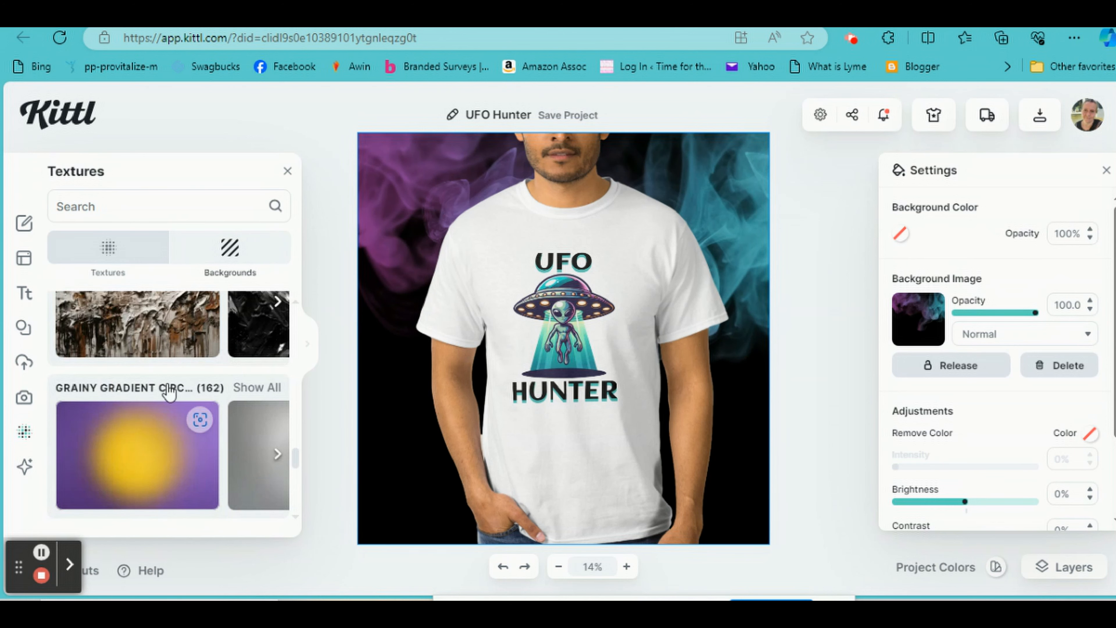
- Search the backgrounds for "stars" and try the grey wall with gold stars and a speckled blue starry sky behind the shirt
{"action": "left_click", "coordinate": [105, 207]}
{"action": "type", "text": "stars"}
{"action": "key", "text": "Return"}
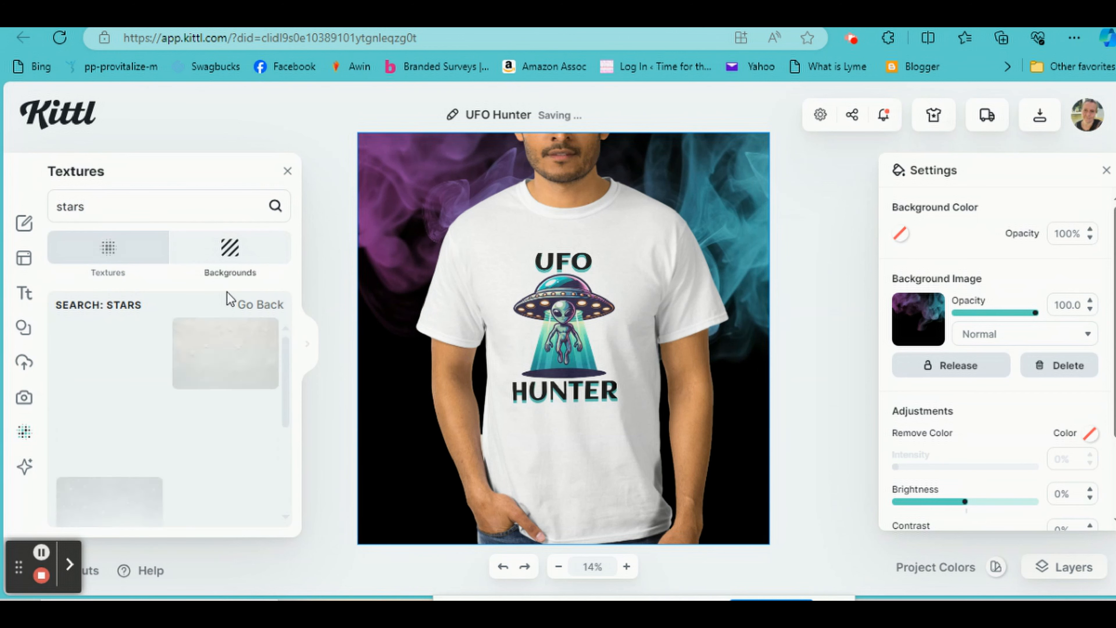
{"action": "left_click", "coordinate": [204, 368]}
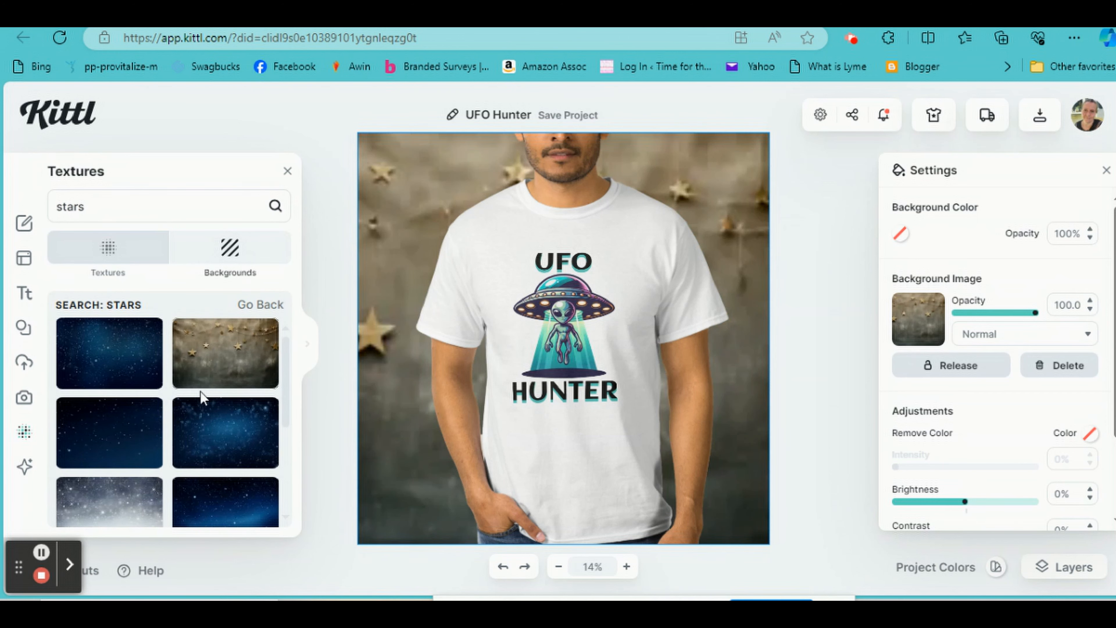
{"action": "left_click", "coordinate": [213, 423]}
- Try the deep blue night sky, the snowy grey sky and the dark grey scattered-stars images as the canvas background
{"action": "scroll", "coordinate": [214, 425], "scroll_direction": "down", "scroll_amount": 1}
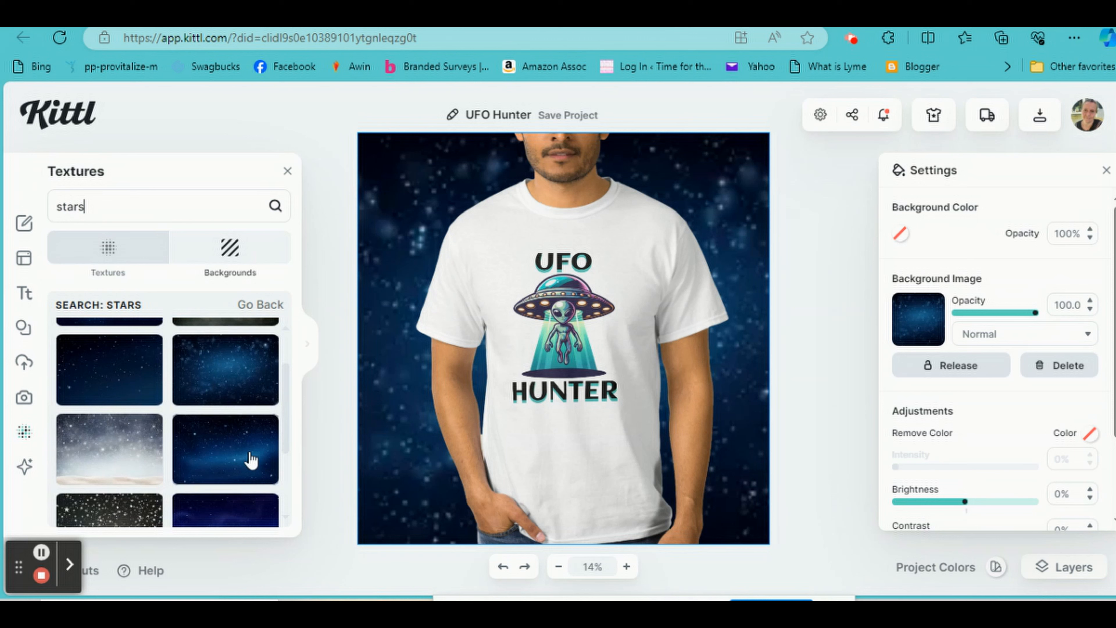
{"action": "left_click", "coordinate": [249, 459]}
{"action": "scroll", "coordinate": [181, 448], "scroll_direction": "down", "scroll_amount": 1}
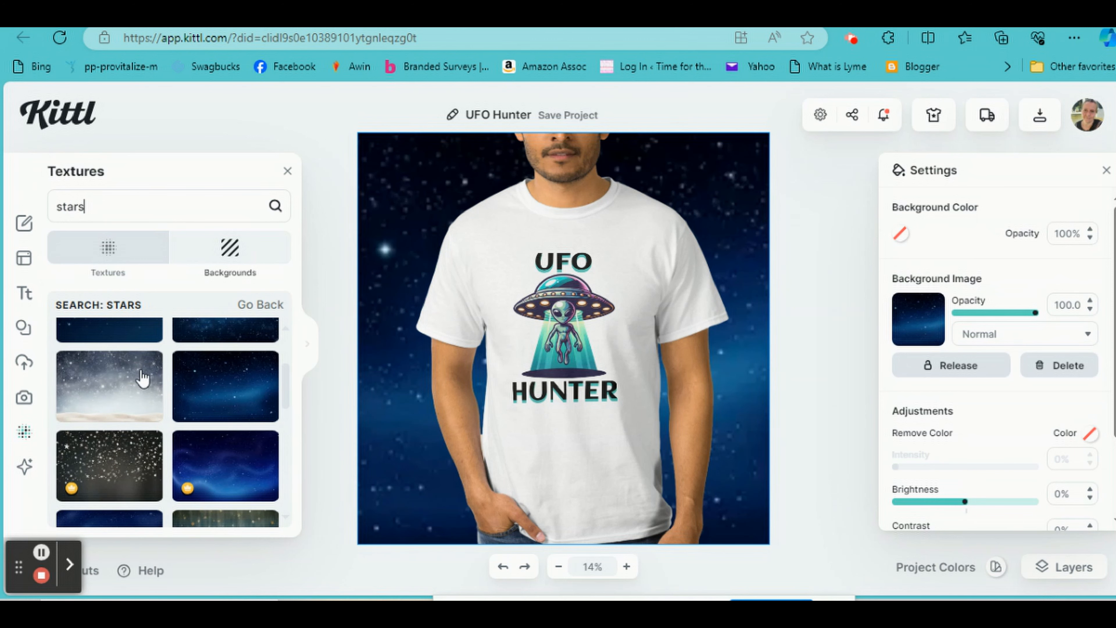
{"action": "left_click", "coordinate": [134, 373]}
{"action": "left_click", "coordinate": [100, 472]}
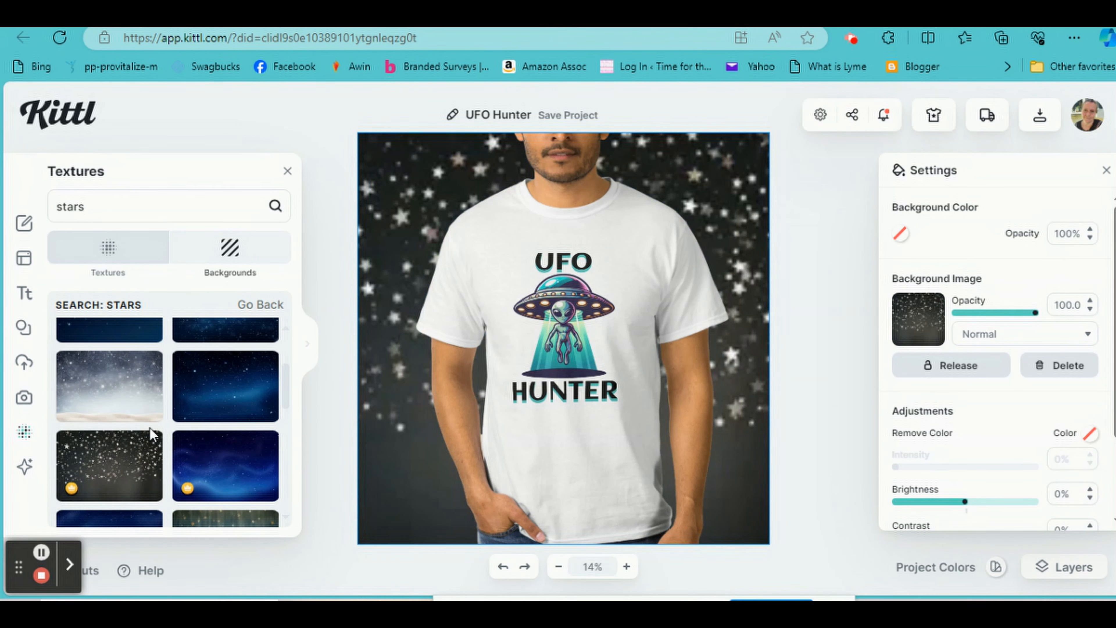
- Try the teal backdrop with hanging gold stars and the dark navy image with scattered gold stars as the background
{"action": "scroll", "coordinate": [150, 426], "scroll_direction": "down", "scroll_amount": 2}
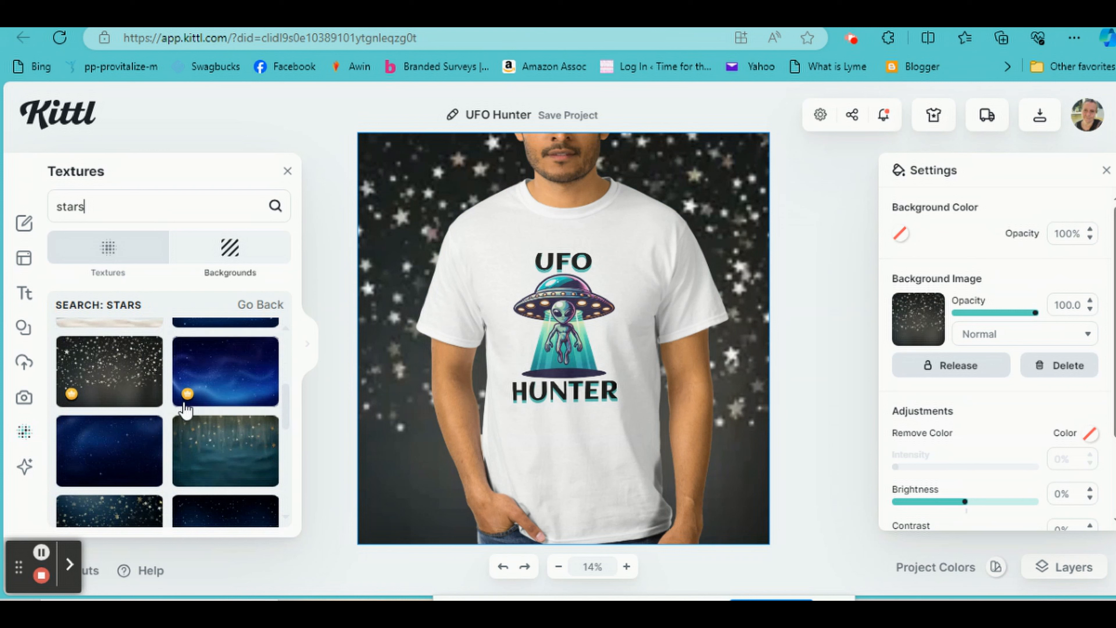
{"action": "left_click", "coordinate": [206, 456]}
{"action": "scroll", "coordinate": [207, 454], "scroll_direction": "down", "scroll_amount": 2}
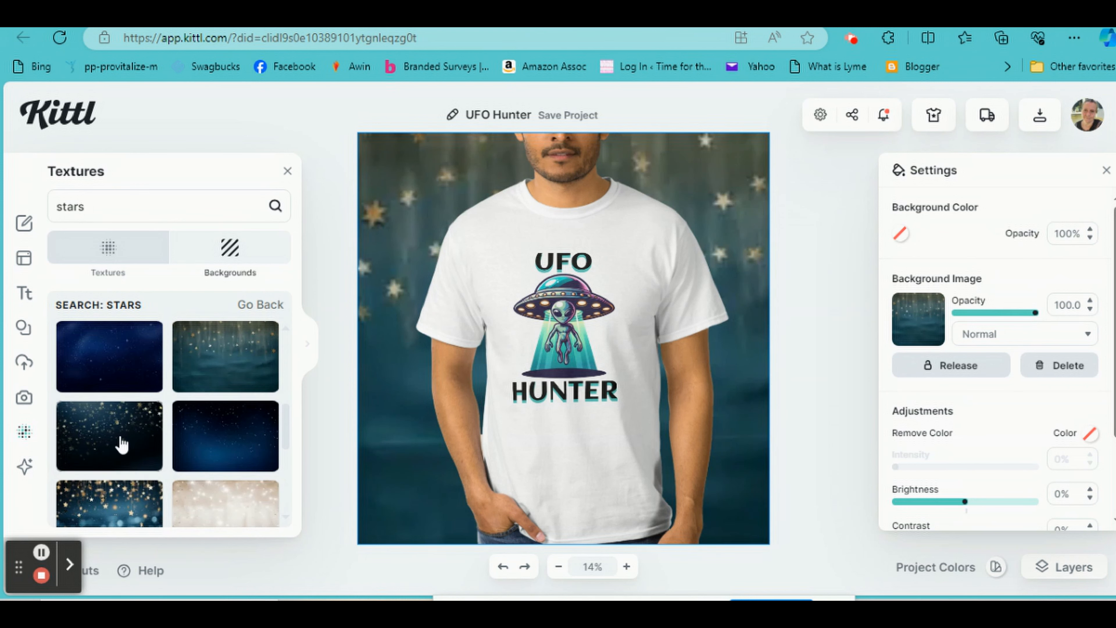
{"action": "left_click", "coordinate": [122, 445]}
{"action": "scroll", "coordinate": [121, 447], "scroll_direction": "down", "scroll_amount": 5}
- Search the backgrounds for "galaxy" and apply a dark blue starry night sky as the canvas background
{"action": "left_click", "coordinate": [122, 214]}
{"action": "left_click_drag", "start_coordinate": [115, 205], "coordinate": [5, 179]}
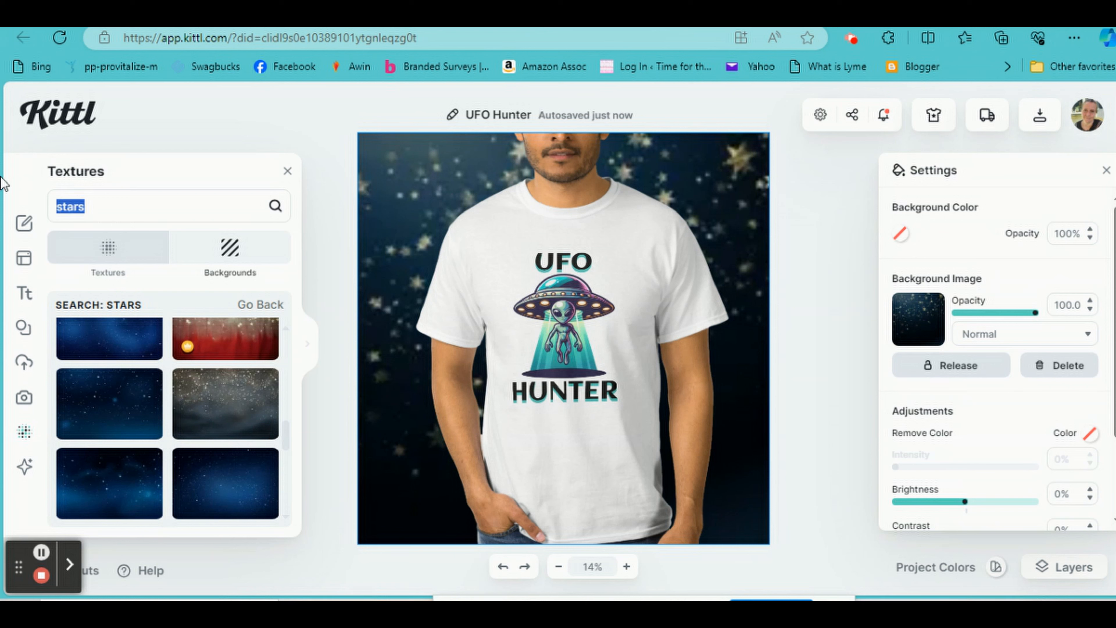
{"action": "type", "text": "galaxy"}
{"action": "key", "text": "Return"}
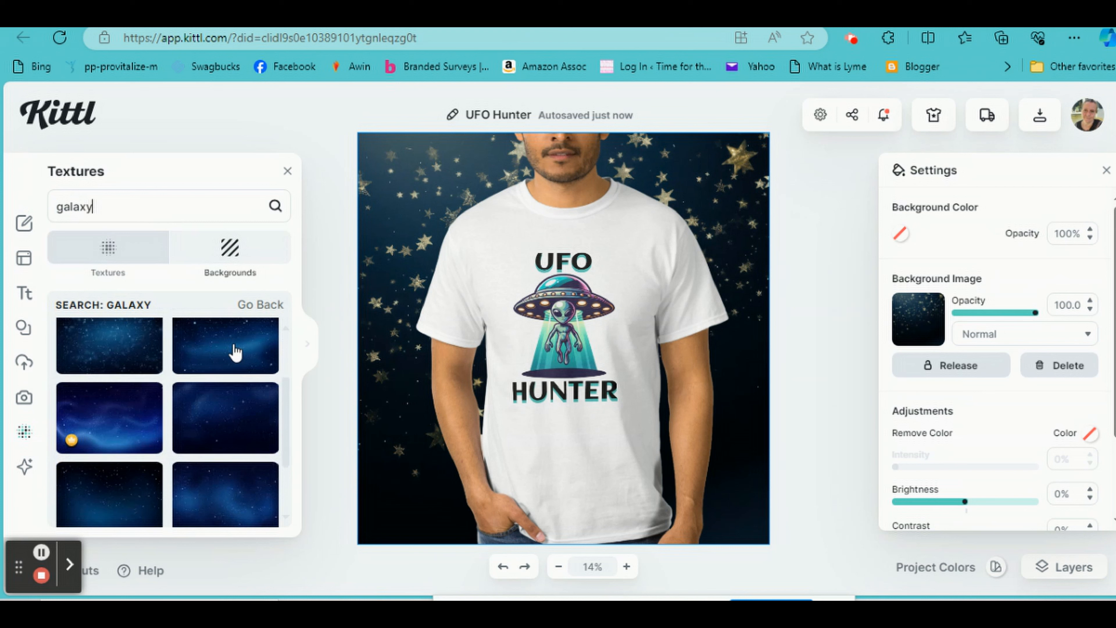
{"action": "scroll", "coordinate": [235, 353], "scroll_direction": "down", "scroll_amount": 2}
{"action": "scroll", "coordinate": [196, 378], "scroll_direction": "down", "scroll_amount": 10}
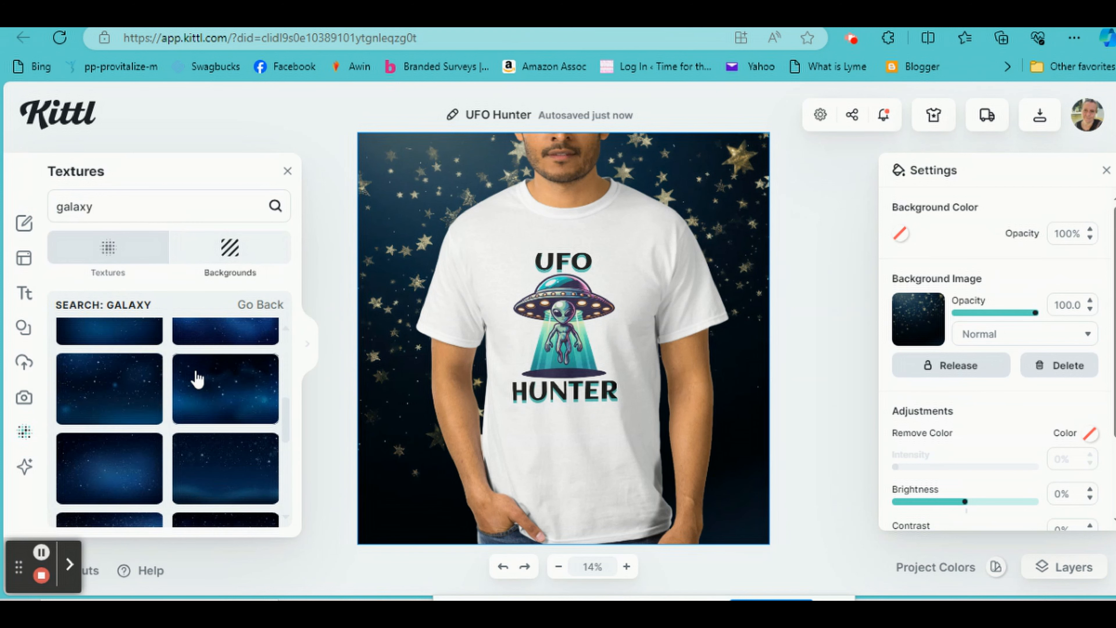
{"action": "left_click", "coordinate": [233, 474]}
{"action": "scroll", "coordinate": [239, 394], "scroll_direction": "up", "scroll_amount": 1}
{"action": "scroll", "coordinate": [237, 387], "scroll_direction": "up", "scroll_amount": 5}
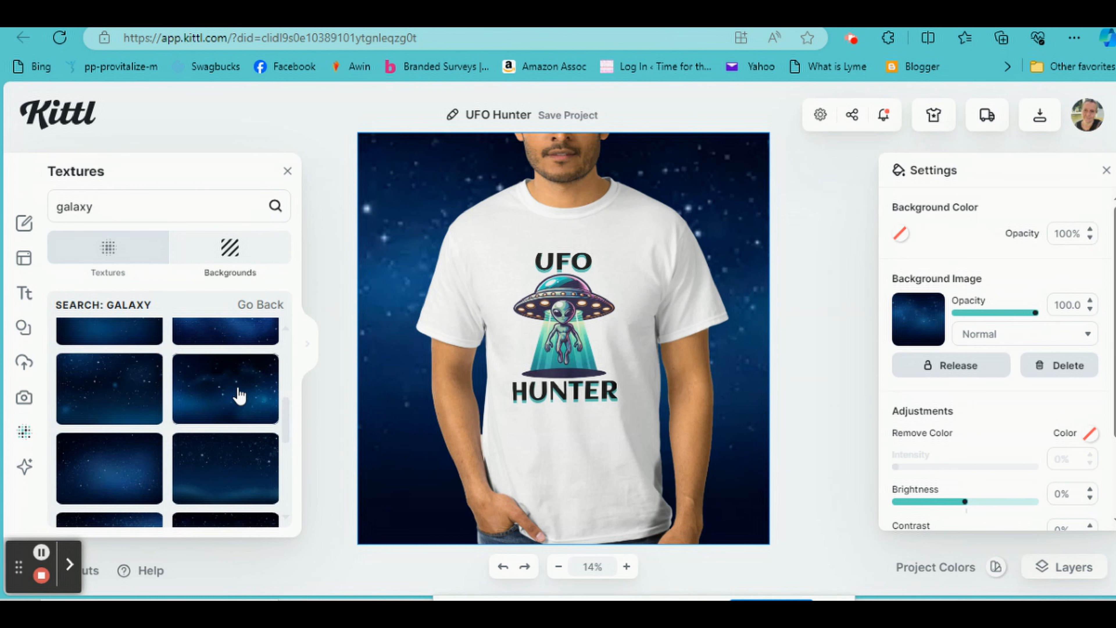
{"action": "left_click", "coordinate": [240, 399]}
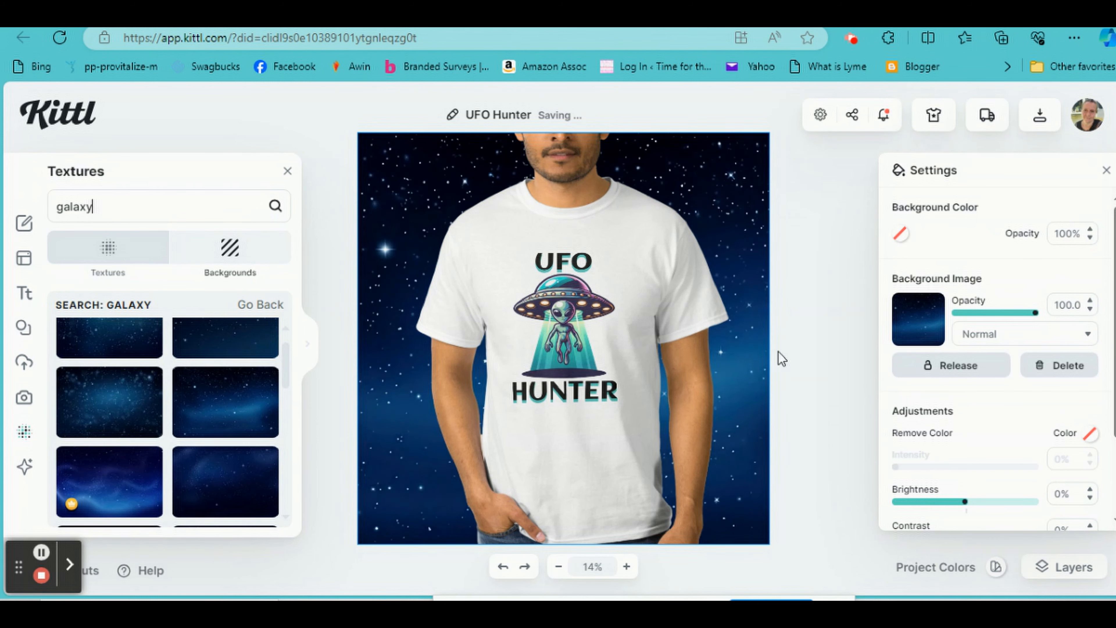
- Download the front T-shirt mockup with its starry background as a JPG and close the download options
{"action": "left_click", "coordinate": [1041, 118]}
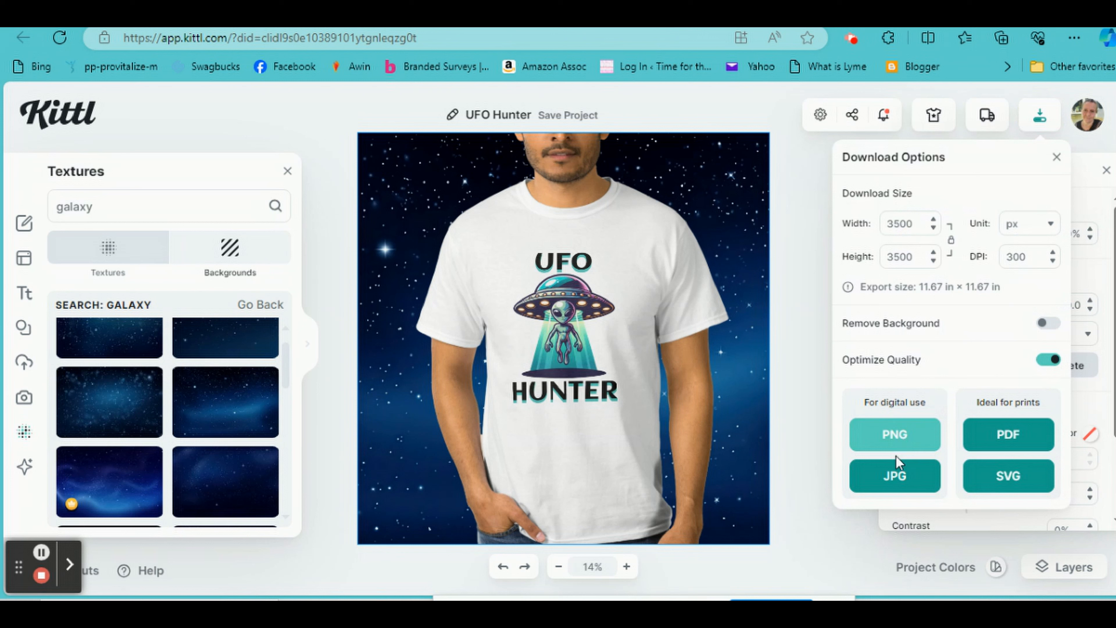
{"action": "left_click", "coordinate": [898, 484]}
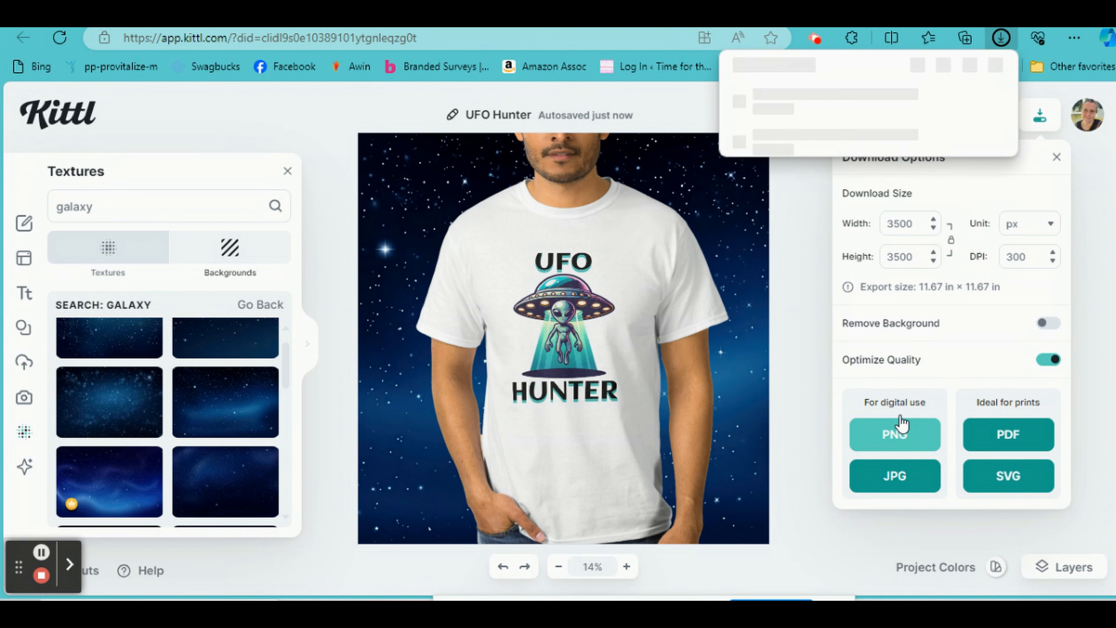
{"action": "left_click", "coordinate": [1105, 198]}
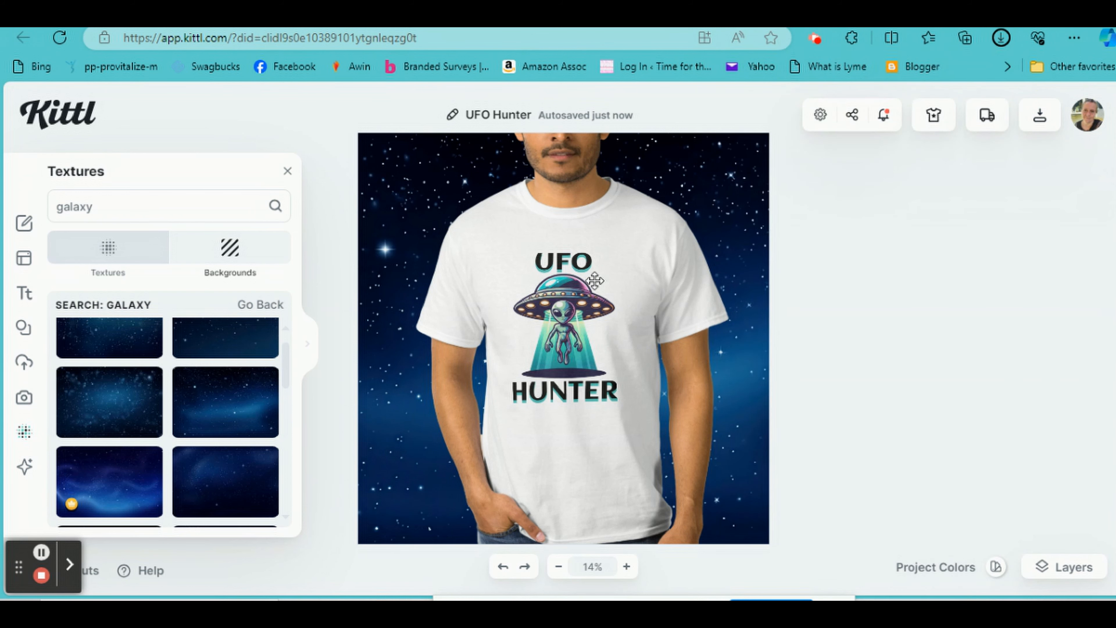
- Move the front T-shirt mockup toward the left side of the canvas
{"action": "left_click", "coordinate": [571, 270]}
{"action": "left_click_drag", "start_coordinate": [621, 210], "coordinate": [577, 207]}
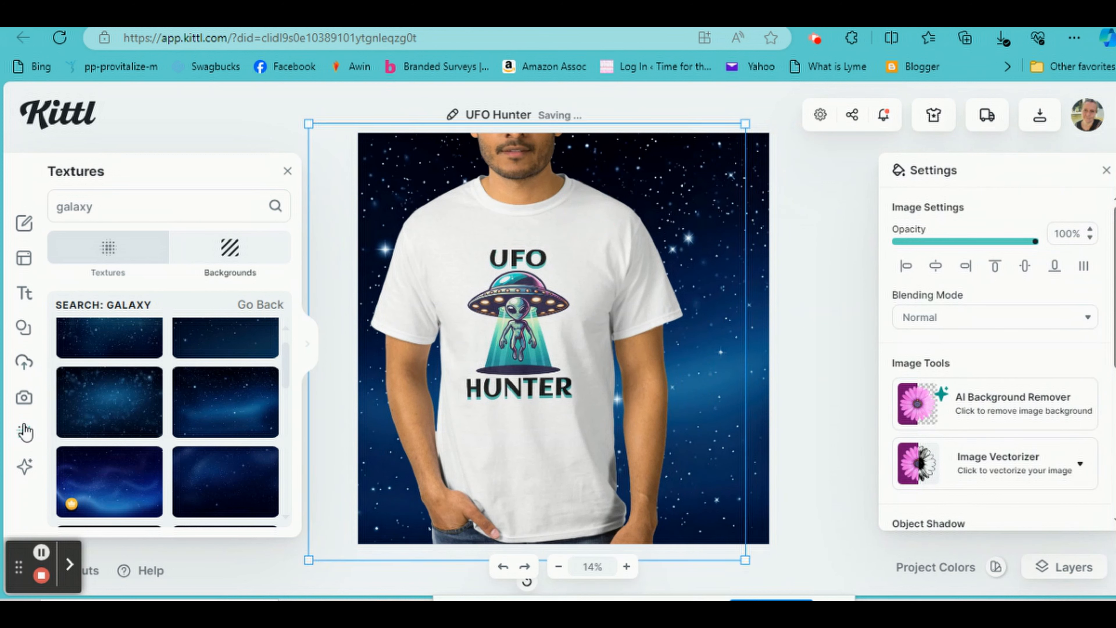
- Place the uploaded back-view T-shirt mockup on the canvas and enlarge it to cover the whole canvas
{"action": "left_click", "coordinate": [25, 362]}
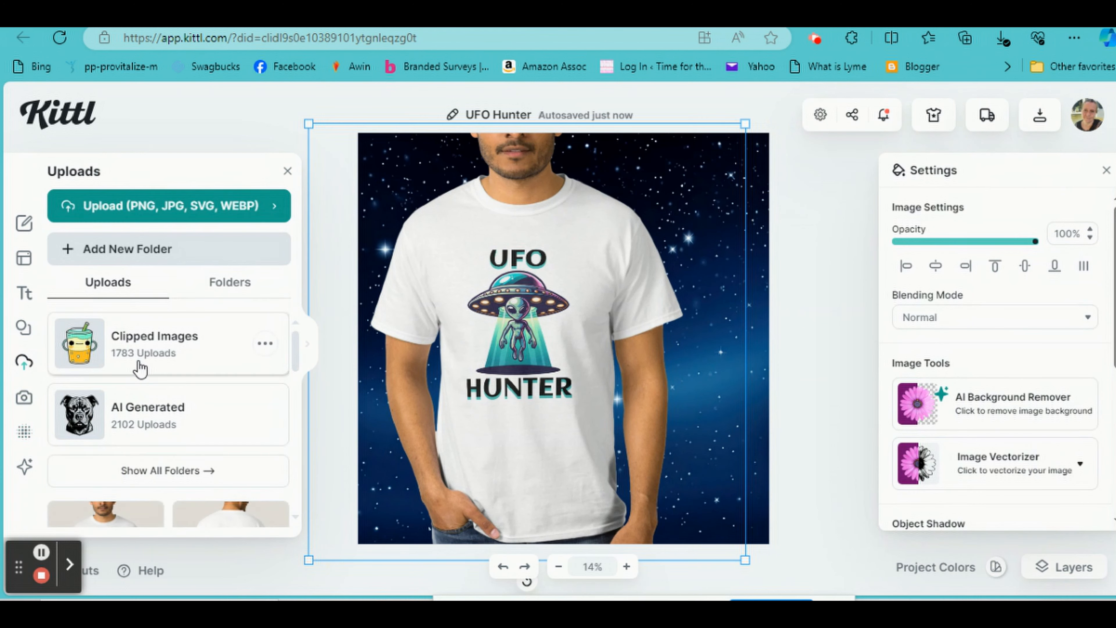
{"action": "scroll", "coordinate": [119, 429], "scroll_direction": "down", "scroll_amount": 2}
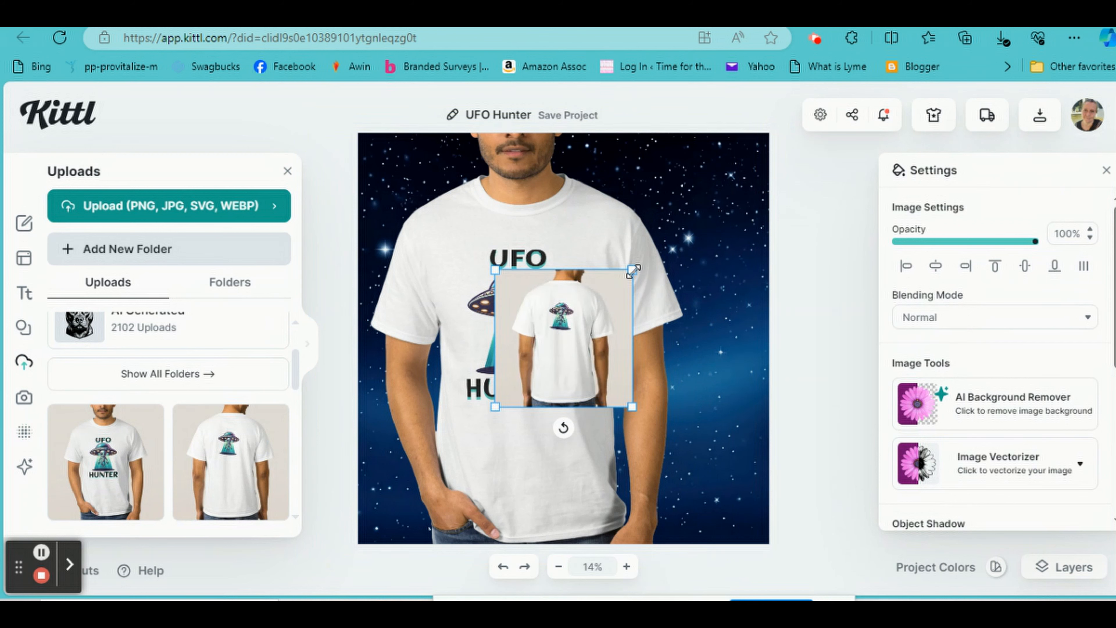
{"action": "left_click_drag", "start_coordinate": [633, 271], "coordinate": [772, 130]}
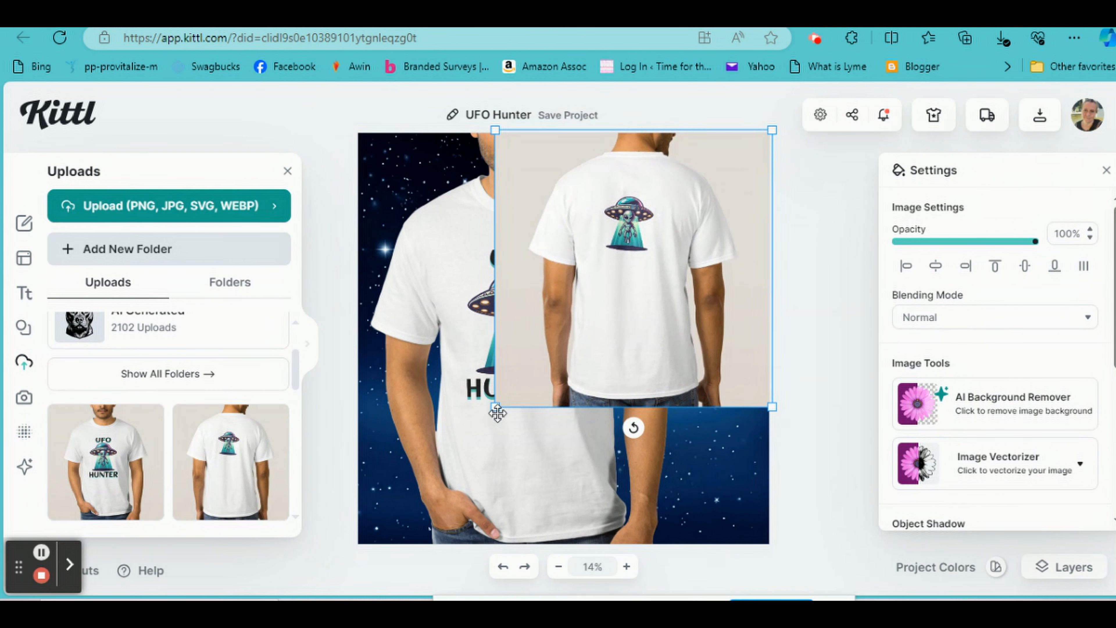
{"action": "left_click_drag", "start_coordinate": [495, 407], "coordinate": [364, 585]}
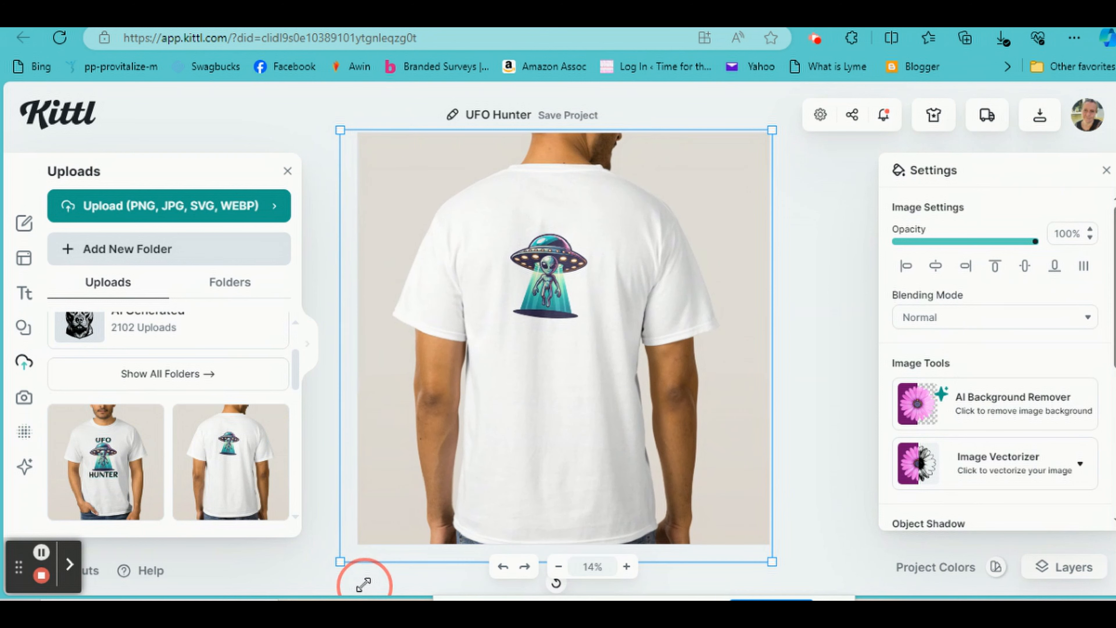
- Shift the back-view T-shirt mockup to the right and remove its background with the AI Background Remover
{"action": "left_click_drag", "start_coordinate": [606, 392], "coordinate": [708, 388]}
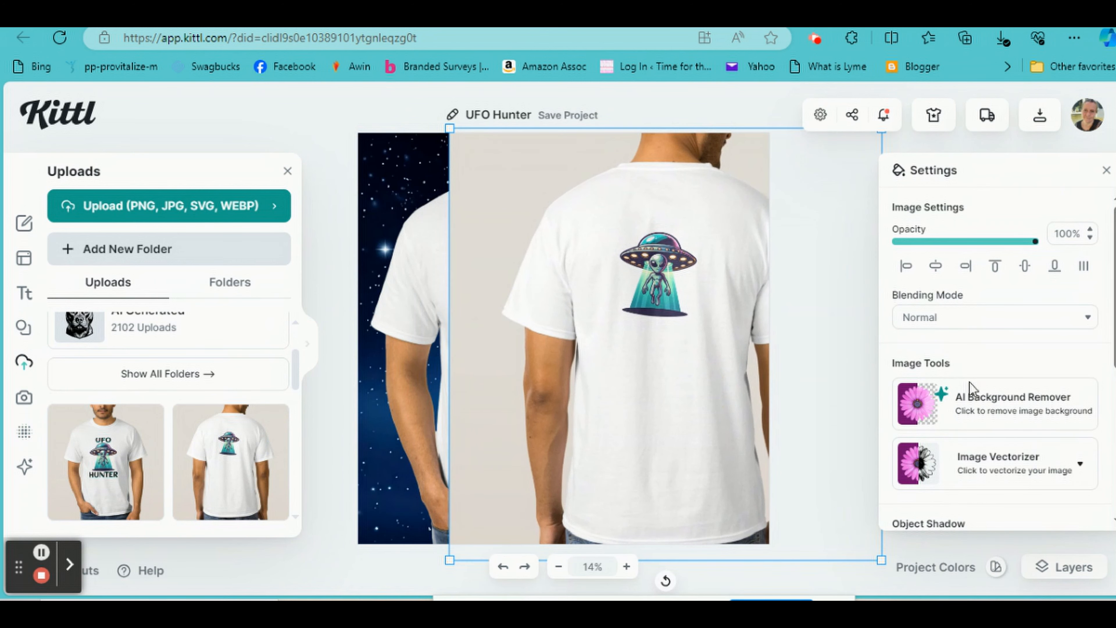
{"action": "left_click", "coordinate": [973, 411]}
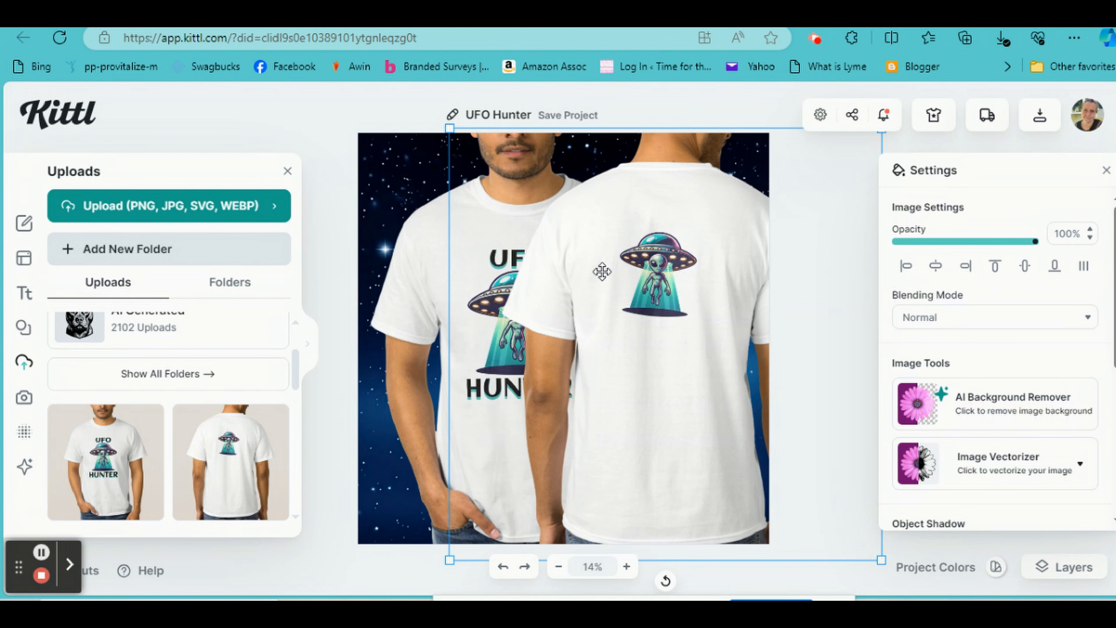
- Send the back-view T-shirt mockup backward behind the front-view mockup and move the front-view mockup farther left
{"action": "right_click", "coordinate": [655, 277]}
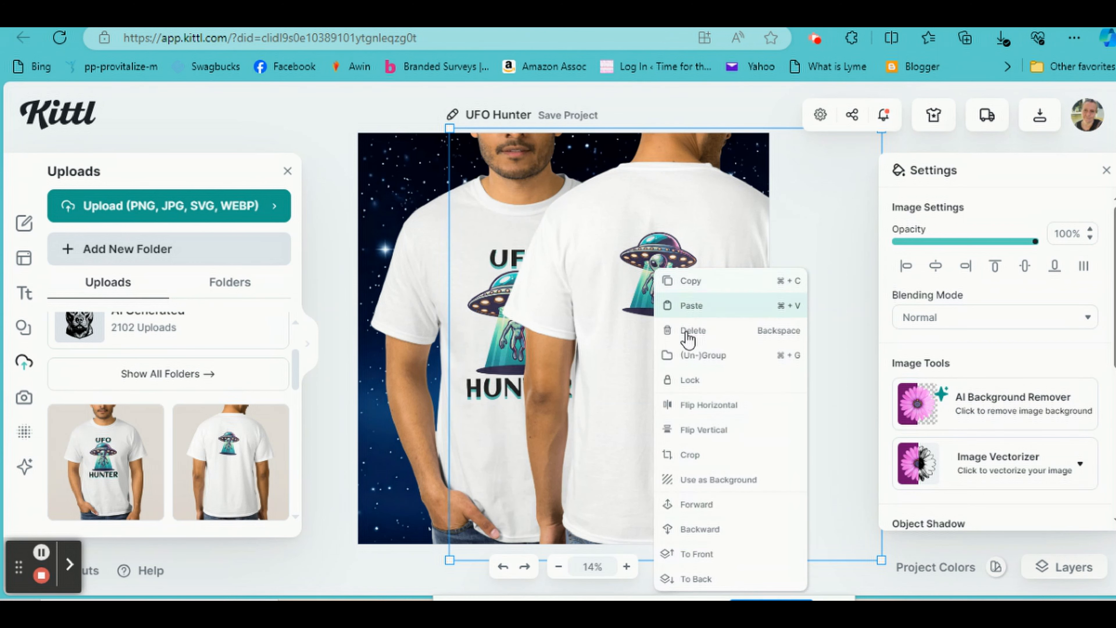
{"action": "left_click", "coordinate": [714, 529]}
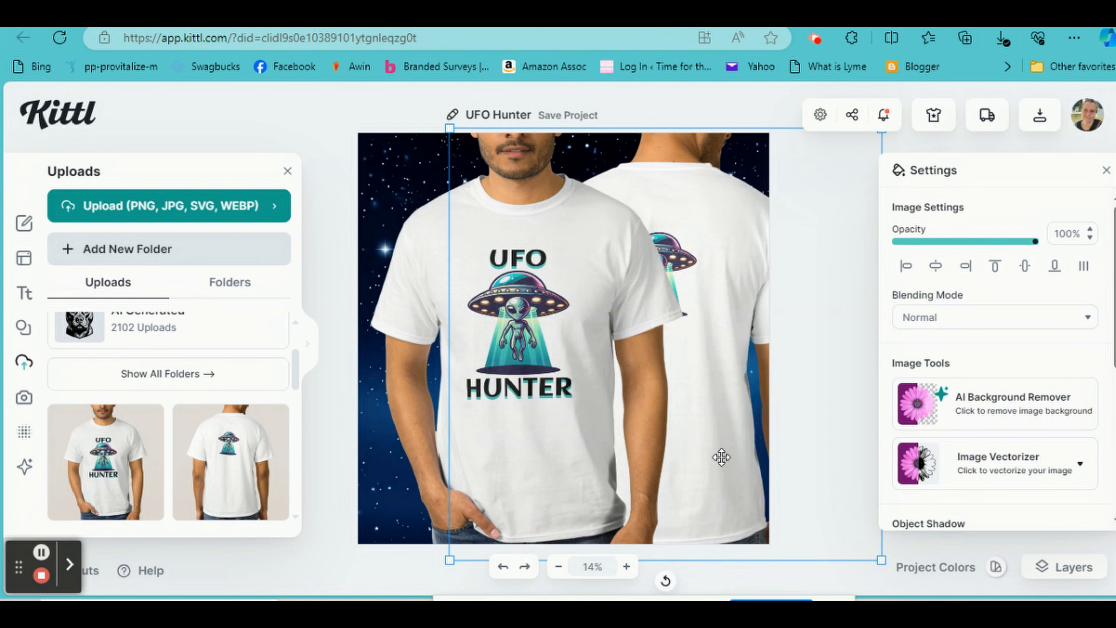
{"action": "left_click", "coordinate": [587, 378]}
{"action": "left_click_drag", "start_coordinate": [588, 377], "coordinate": [543, 376]}
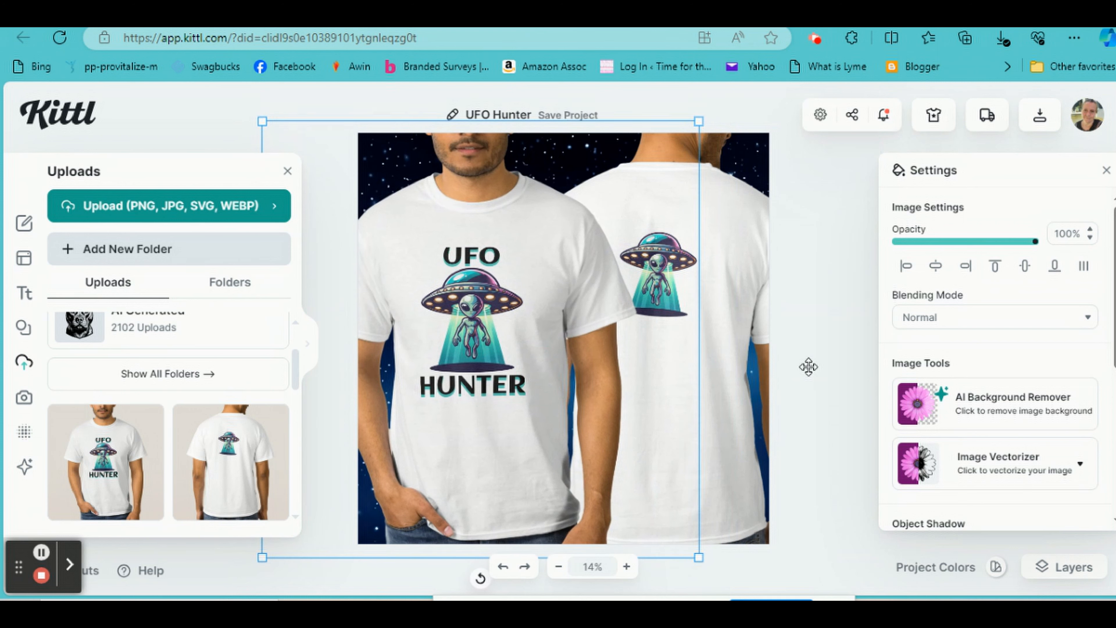
- Nudge the back-view T-shirt mockup slightly to the right and download the combined front-and-back image as a JPG
{"action": "left_click_drag", "start_coordinate": [763, 408], "coordinate": [770, 407]}
{"action": "left_click_drag", "start_coordinate": [738, 264], "coordinate": [742, 259]}
{"action": "left_click", "coordinate": [1040, 115]}
{"action": "left_click", "coordinate": [904, 475]}
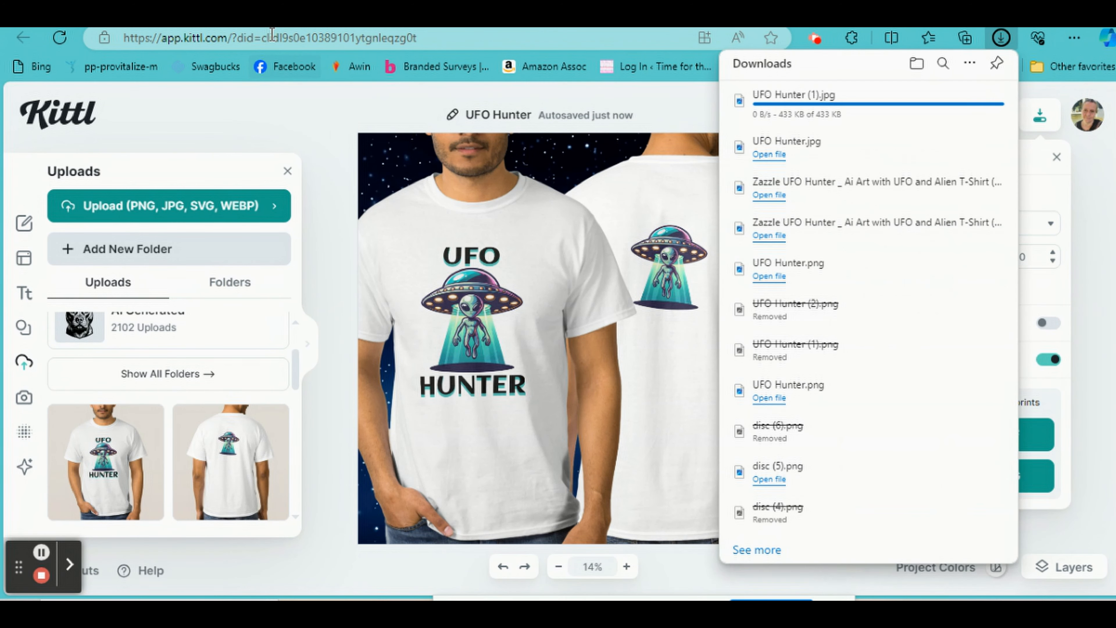
- Switch to the UFO Hunter T-shirt listing on Zazzle and open the media library from its Media Manager
{"action": "left_click", "coordinate": [292, 20]}
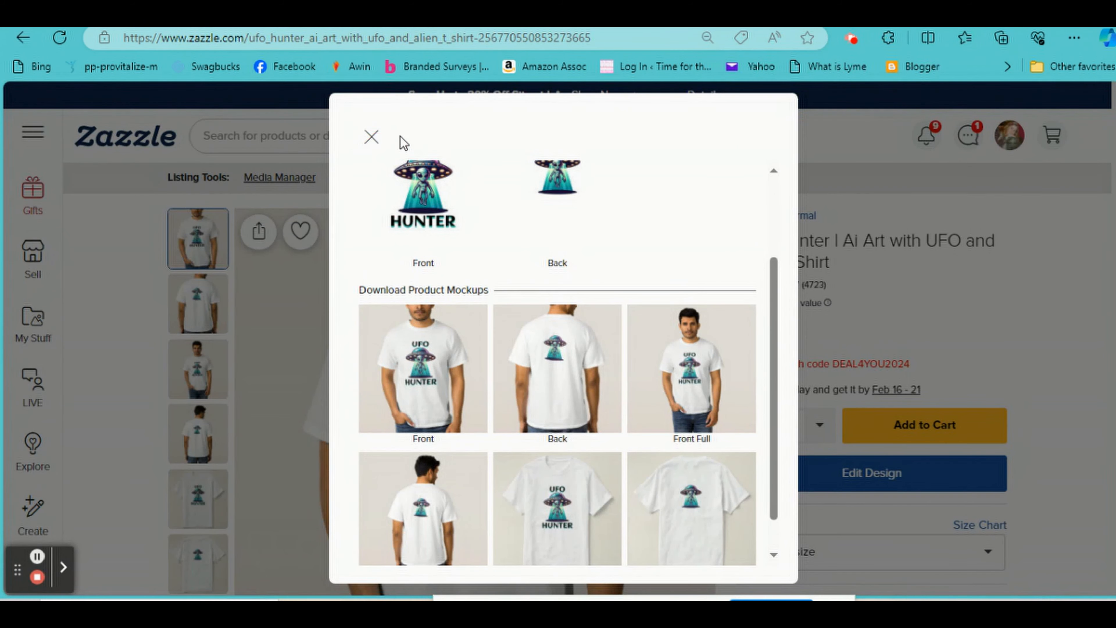
{"action": "left_click", "coordinate": [371, 138]}
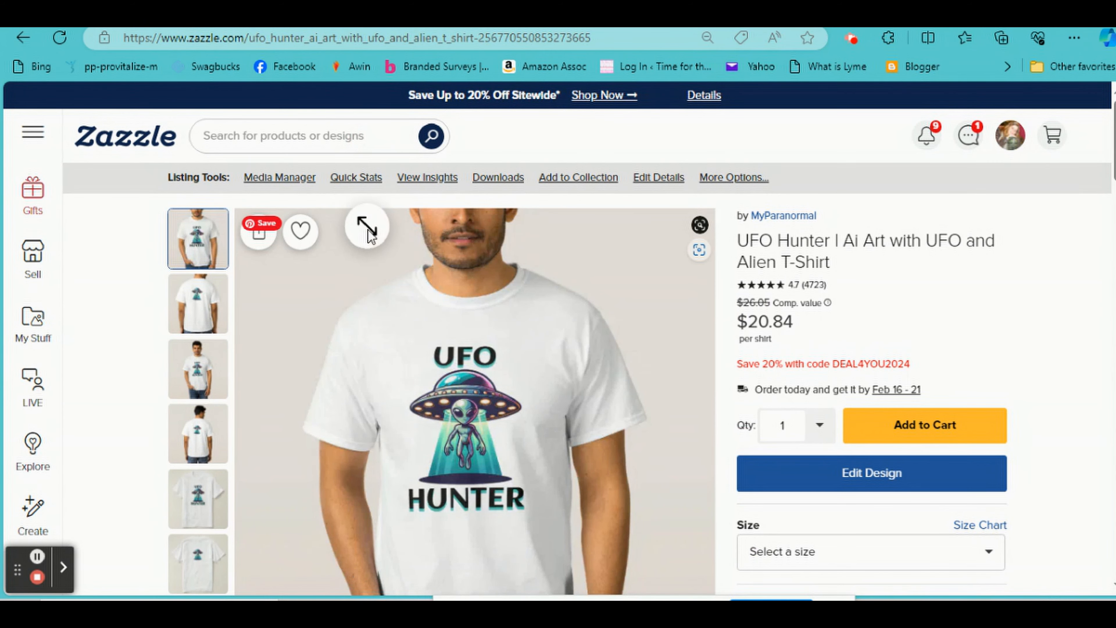
{"action": "left_click", "coordinate": [283, 181]}
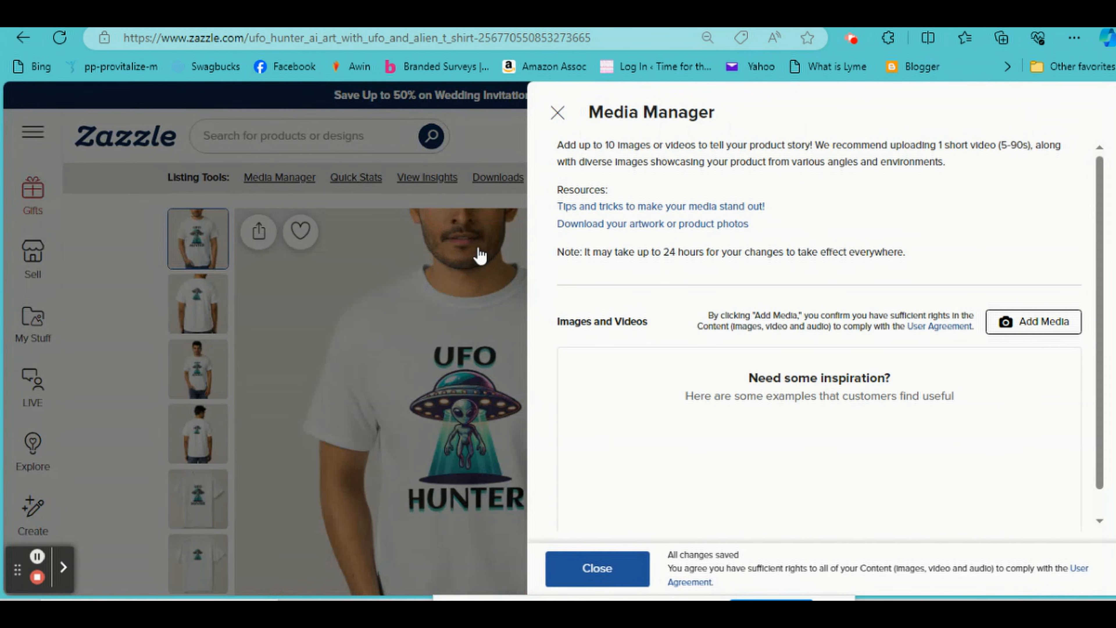
{"action": "left_click", "coordinate": [1024, 334]}
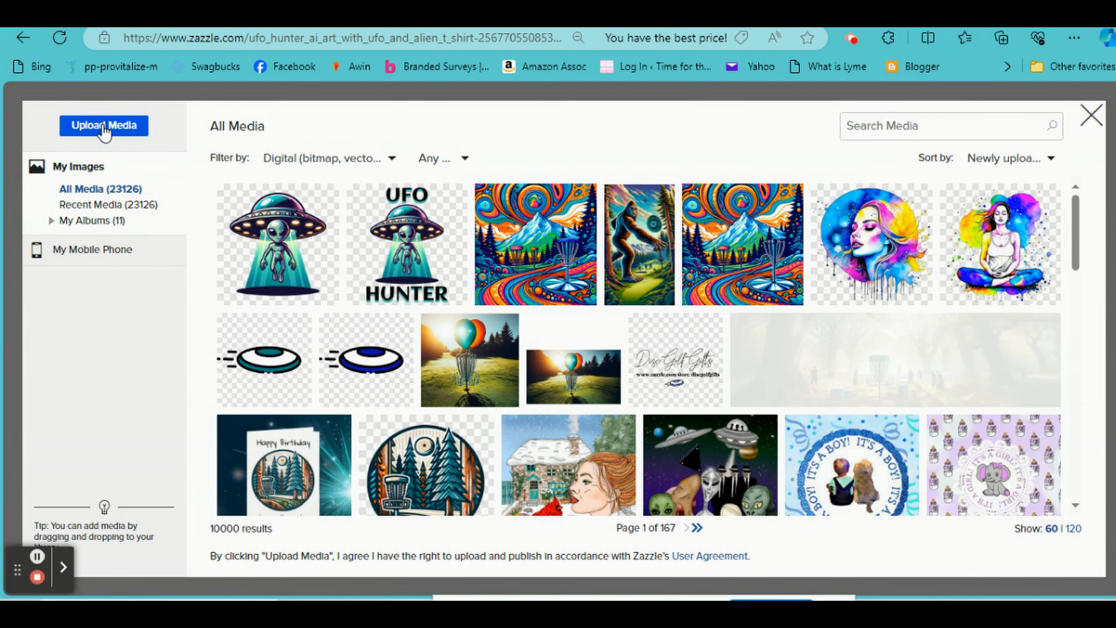
- Upload the UFO Hunter and UFO Hunter (1) images from the Downloads folder to the media library
{"action": "left_click", "coordinate": [103, 128]}
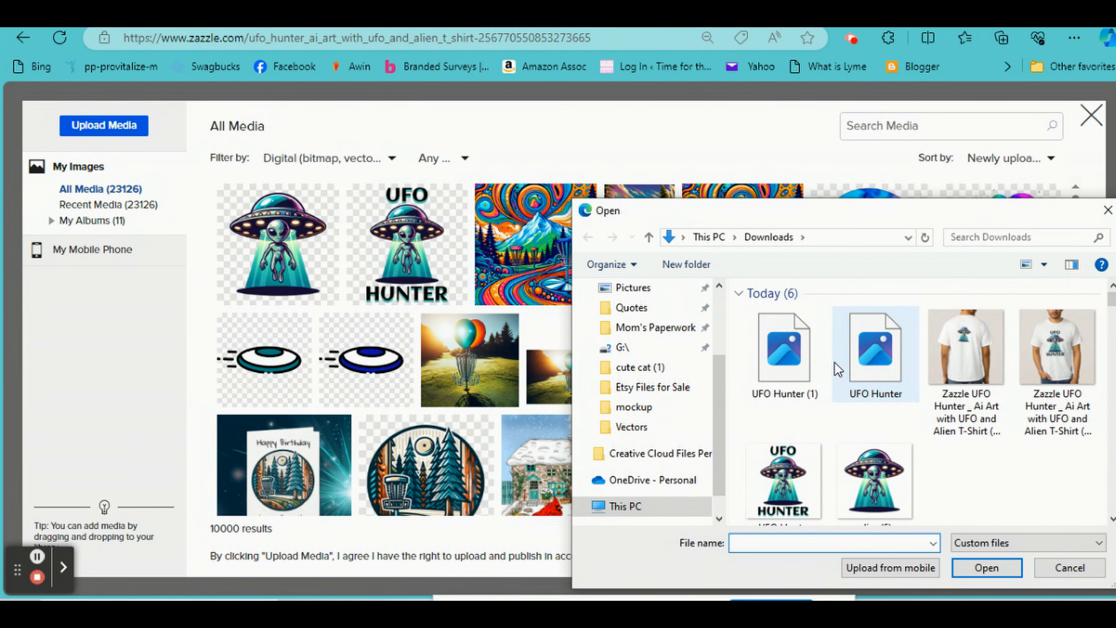
{"action": "left_click_drag", "start_coordinate": [733, 365], "coordinate": [881, 357]}
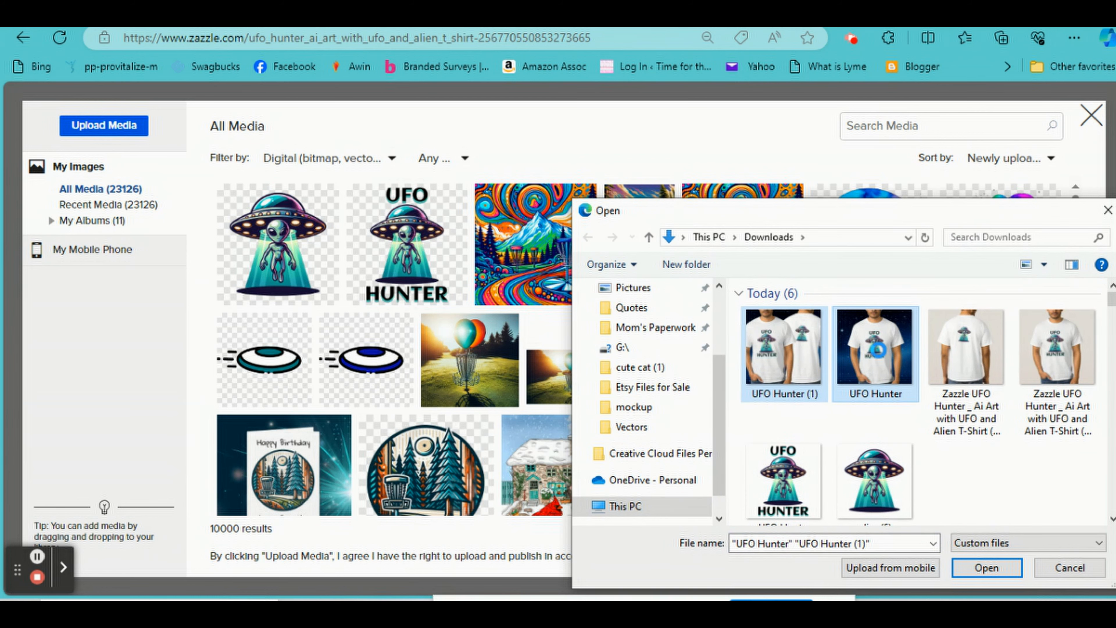
{"action": "right_click", "coordinate": [877, 350]}
{"action": "left_click", "coordinate": [918, 209]}
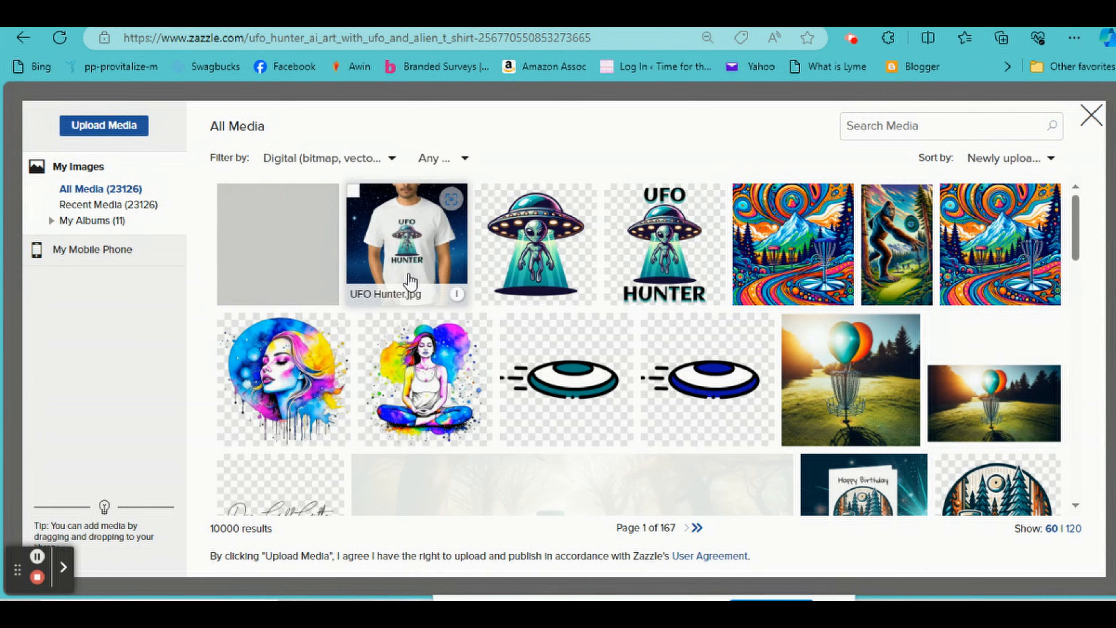
- Add both uploaded starry-background mockups to the T-shirt listing and make the single front-view image the primary one
{"action": "left_click", "coordinate": [308, 204]}
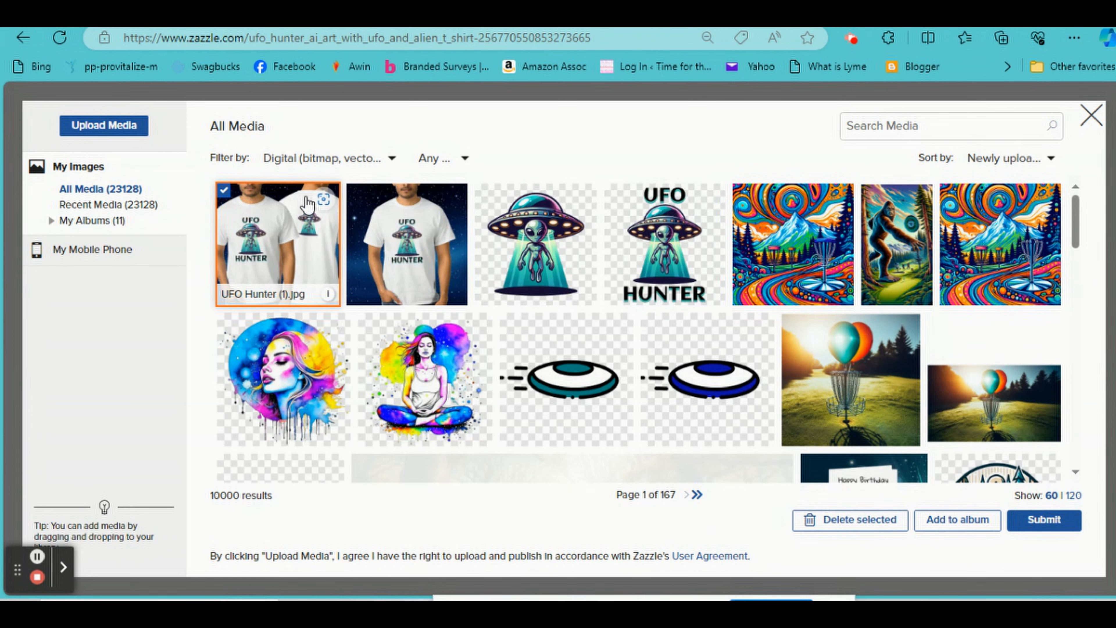
{"action": "left_click", "coordinate": [354, 191]}
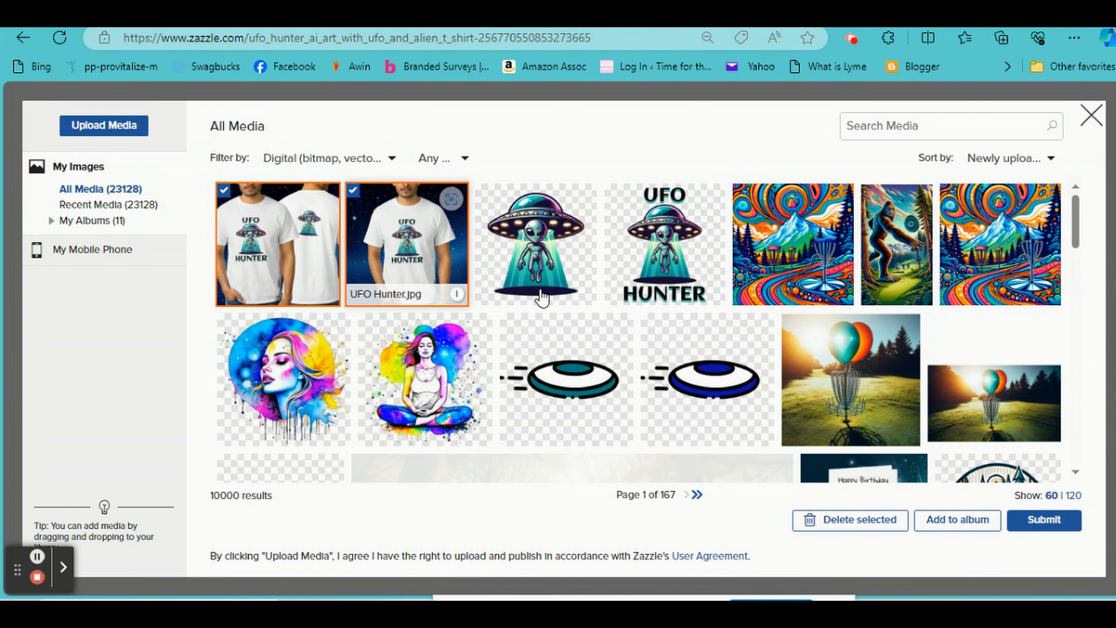
{"action": "left_click", "coordinate": [1038, 523]}
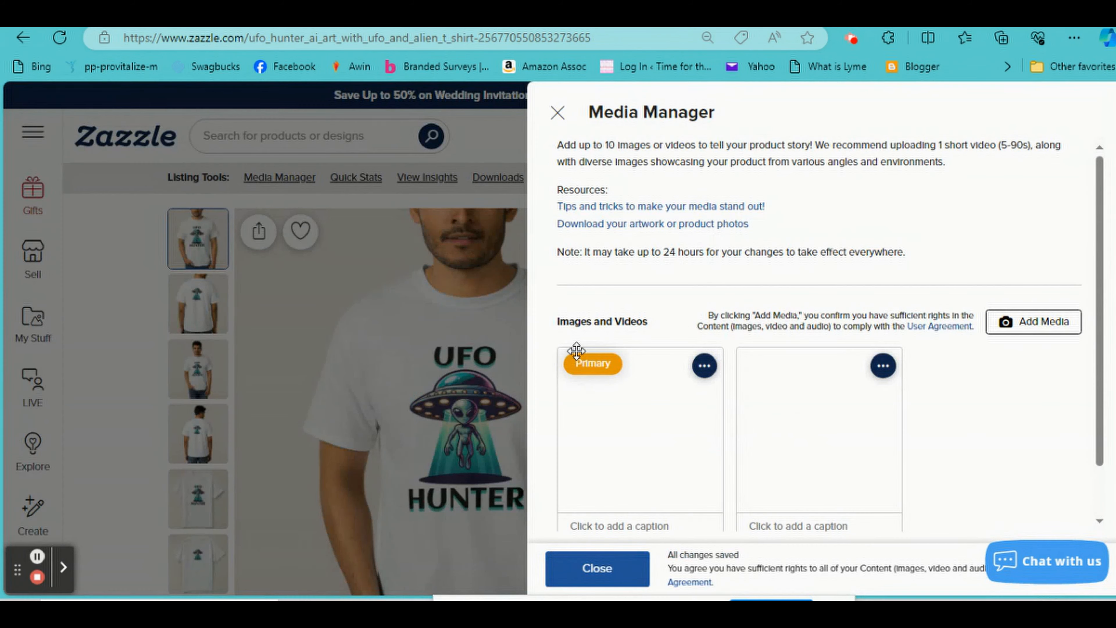
{"action": "left_click_drag", "start_coordinate": [814, 450], "coordinate": [660, 486]}
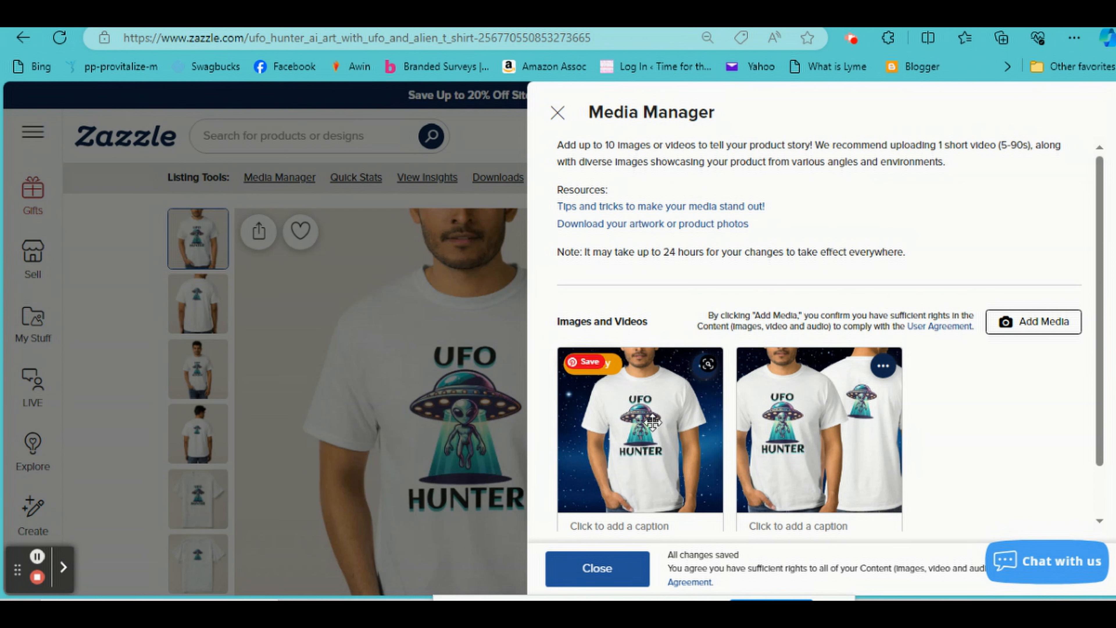
{"action": "left_click", "coordinate": [606, 569]}
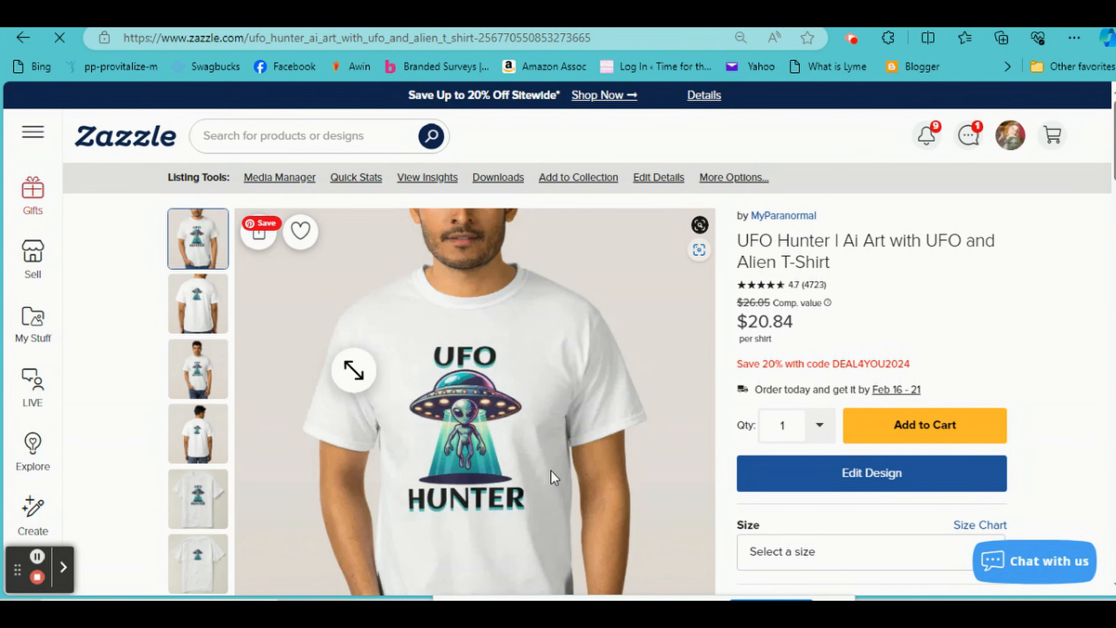
- Examine the front-view and combined starry-background mockups in the listing's image gallery, dismissing the cash-back offer
{"action": "scroll", "coordinate": [976, 403], "scroll_direction": "down", "scroll_amount": 1}
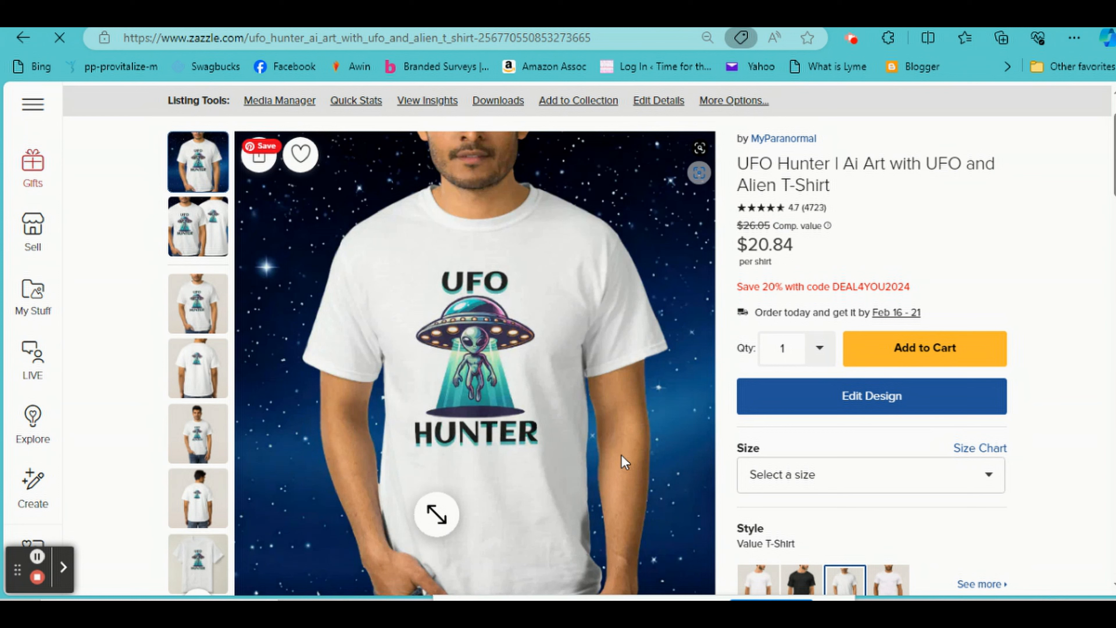
{"action": "left_click", "coordinate": [217, 234]}
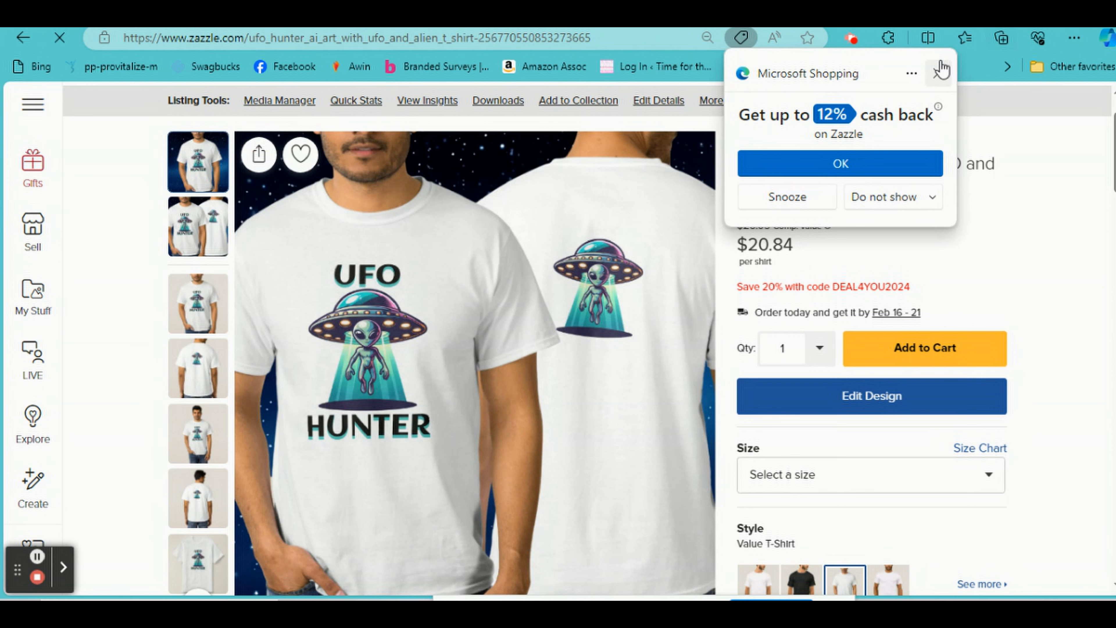
{"action": "left_click", "coordinate": [940, 76]}
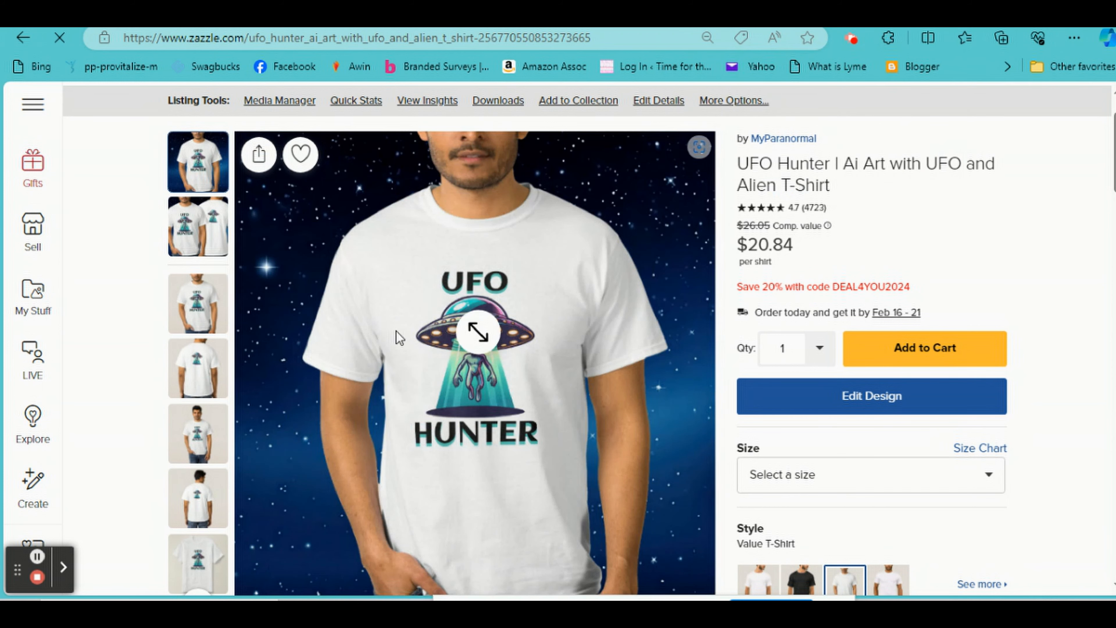
{"action": "left_click", "coordinate": [223, 239]}
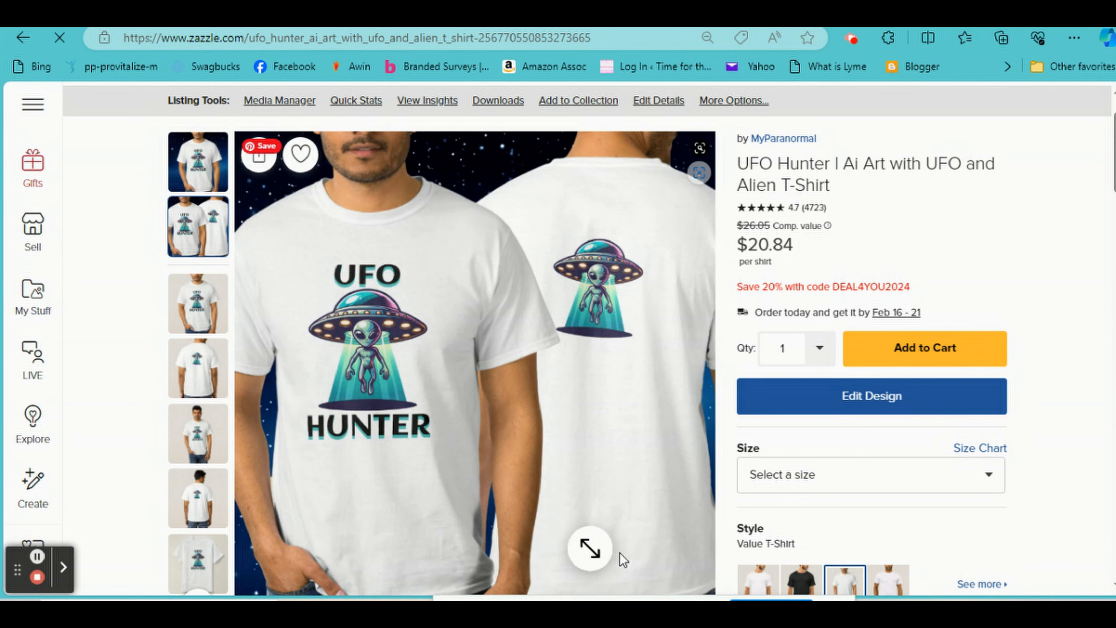
{"action": "left_click", "coordinate": [194, 177]}
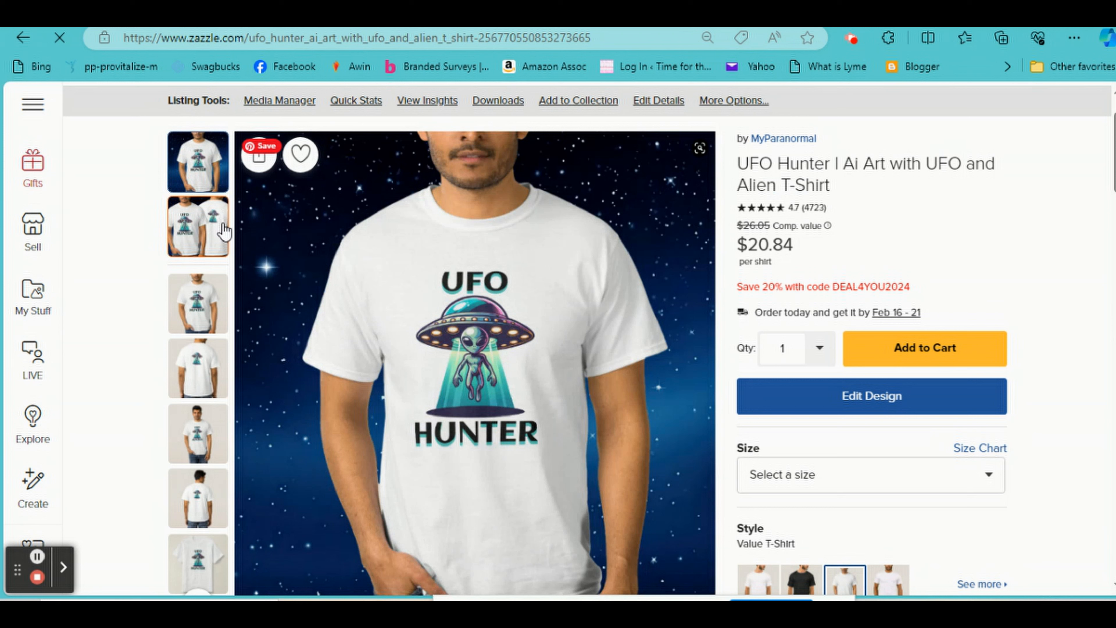